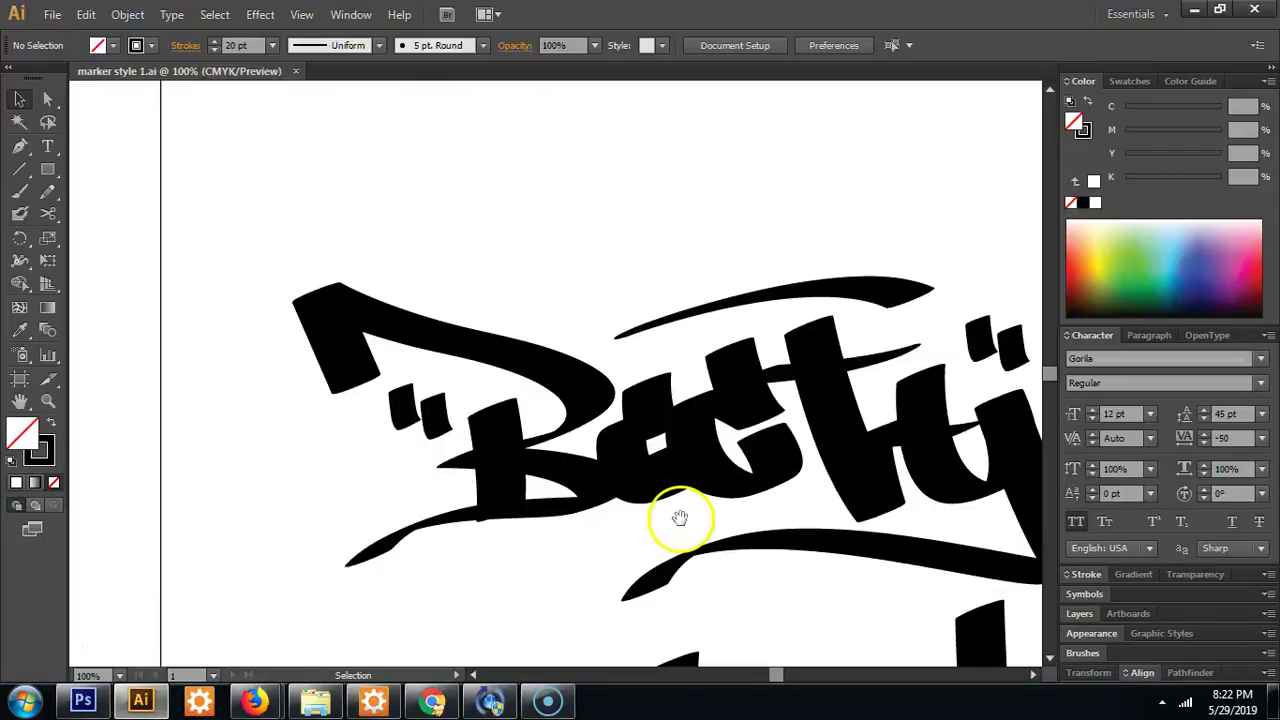
Pan the Illustrator artwork and briefly toggle the full-screen artwork view.
{"action": "left_click_drag", "start_coordinate": [679, 515], "coordinate": [576, 318]}
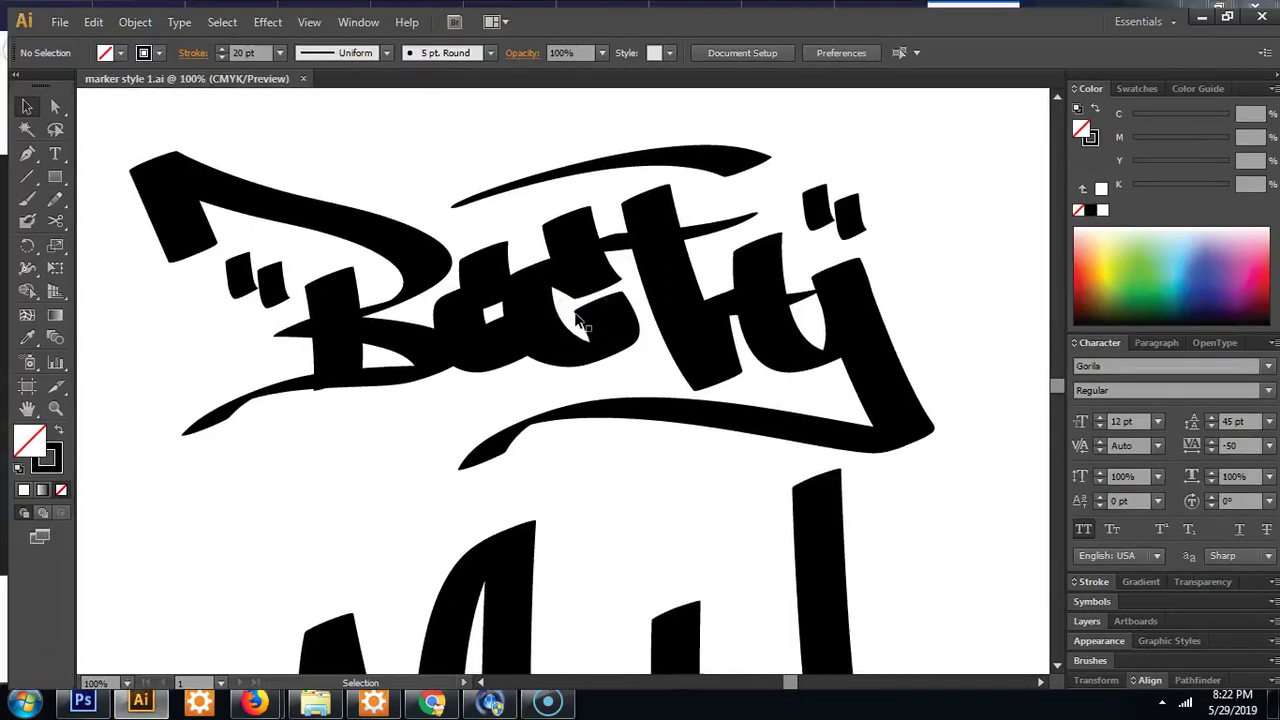
{"action": "key", "text": "f"}
{"action": "key", "text": "f"}
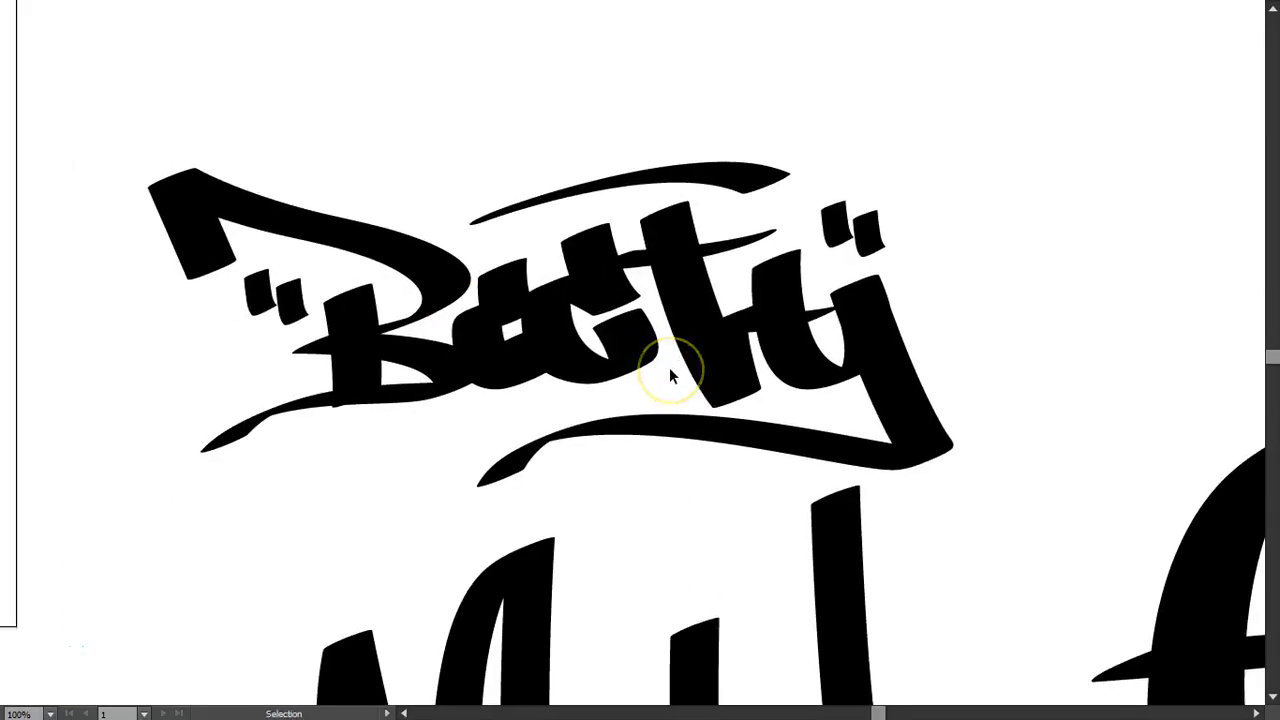
{"action": "key", "text": "f"}
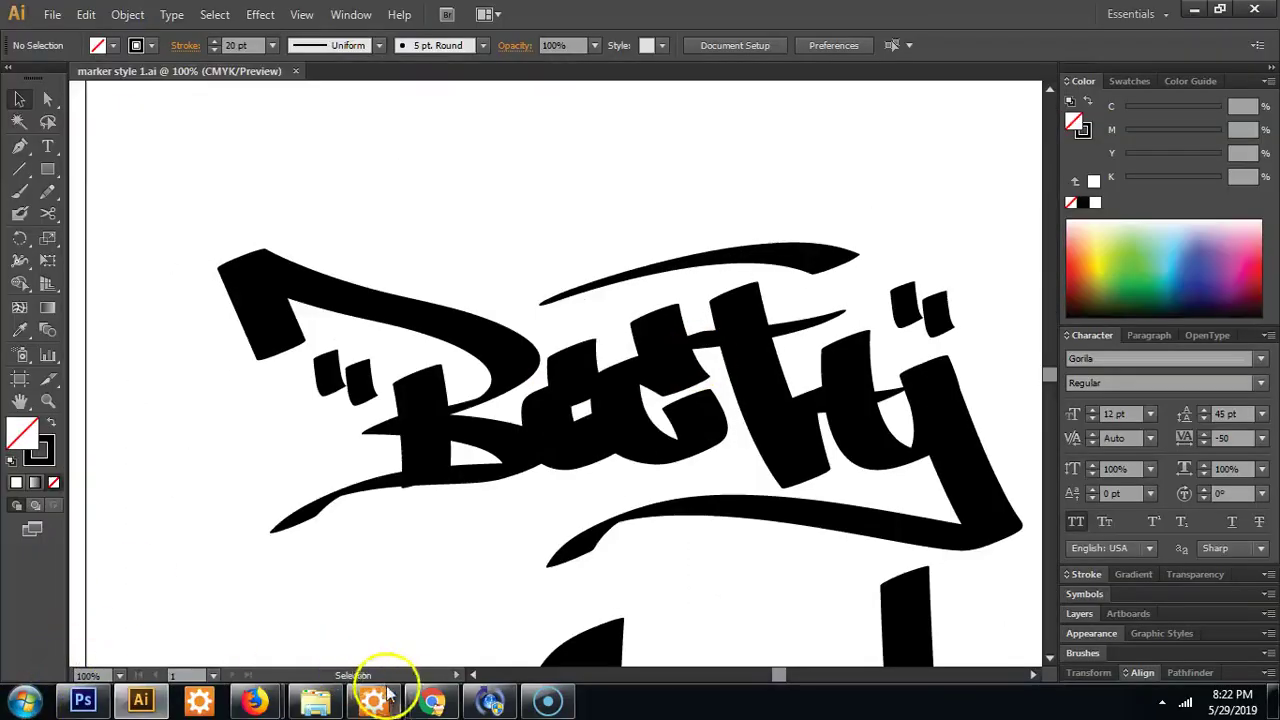
In the browser, preview handstyle references: sketchbook handstyles, graffiti lettering, tagging and 'How to tag'.
{"action": "mouse_move", "coordinate": [252, 697]}
{"action": "left_click", "coordinate": [238, 600]}
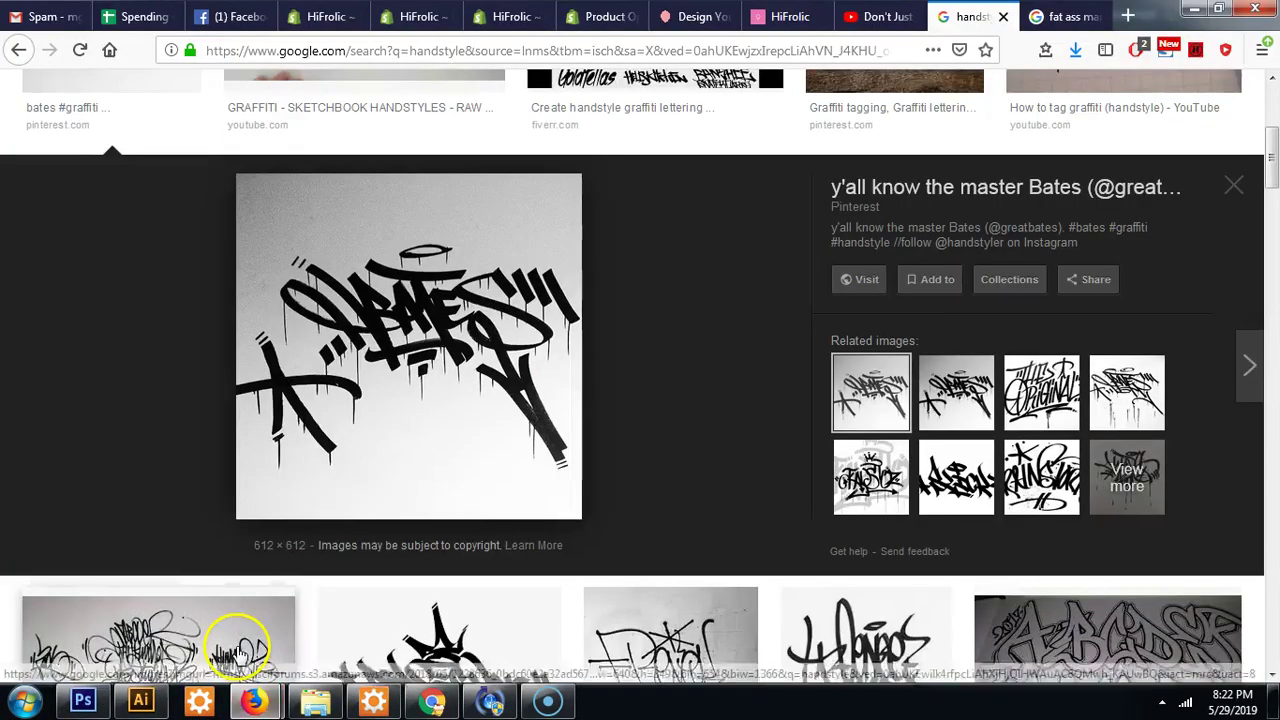
{"action": "scroll", "coordinate": [137, 443], "scroll_direction": "up", "scroll_amount": 3}
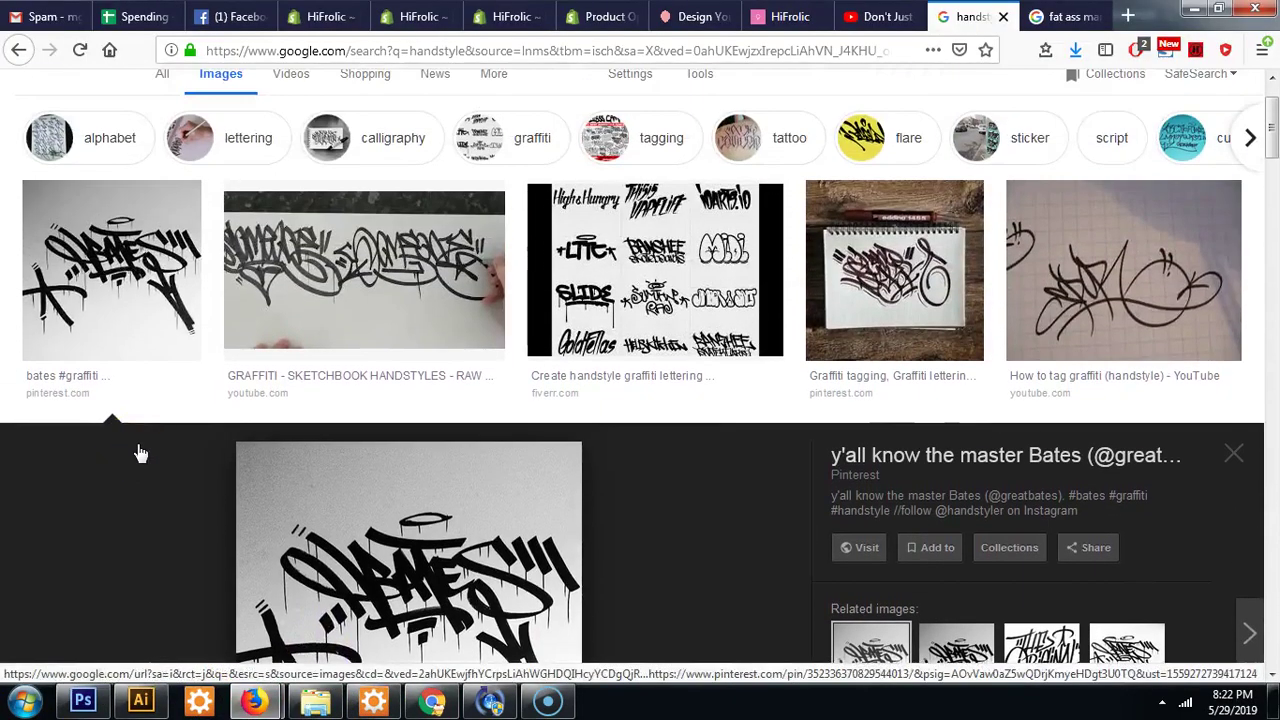
{"action": "left_click", "coordinate": [466, 254]}
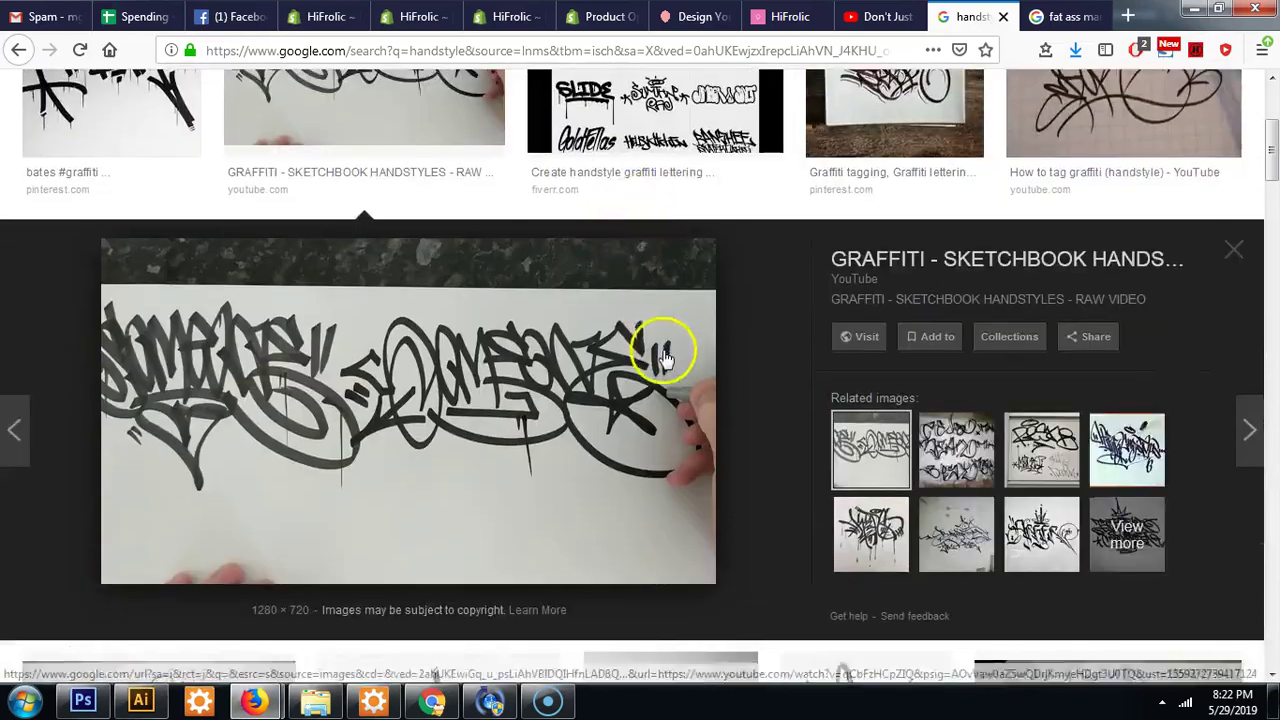
{"action": "scroll", "coordinate": [670, 340], "scroll_direction": "up", "scroll_amount": 2}
{"action": "left_click", "coordinate": [678, 320]}
{"action": "scroll", "coordinate": [952, 313], "scroll_direction": "up", "scroll_amount": 2}
{"action": "left_click", "coordinate": [900, 258]}
{"action": "left_click", "coordinate": [1062, 108]}
{"action": "scroll", "coordinate": [770, 371], "scroll_direction": "up", "scroll_amount": 1}
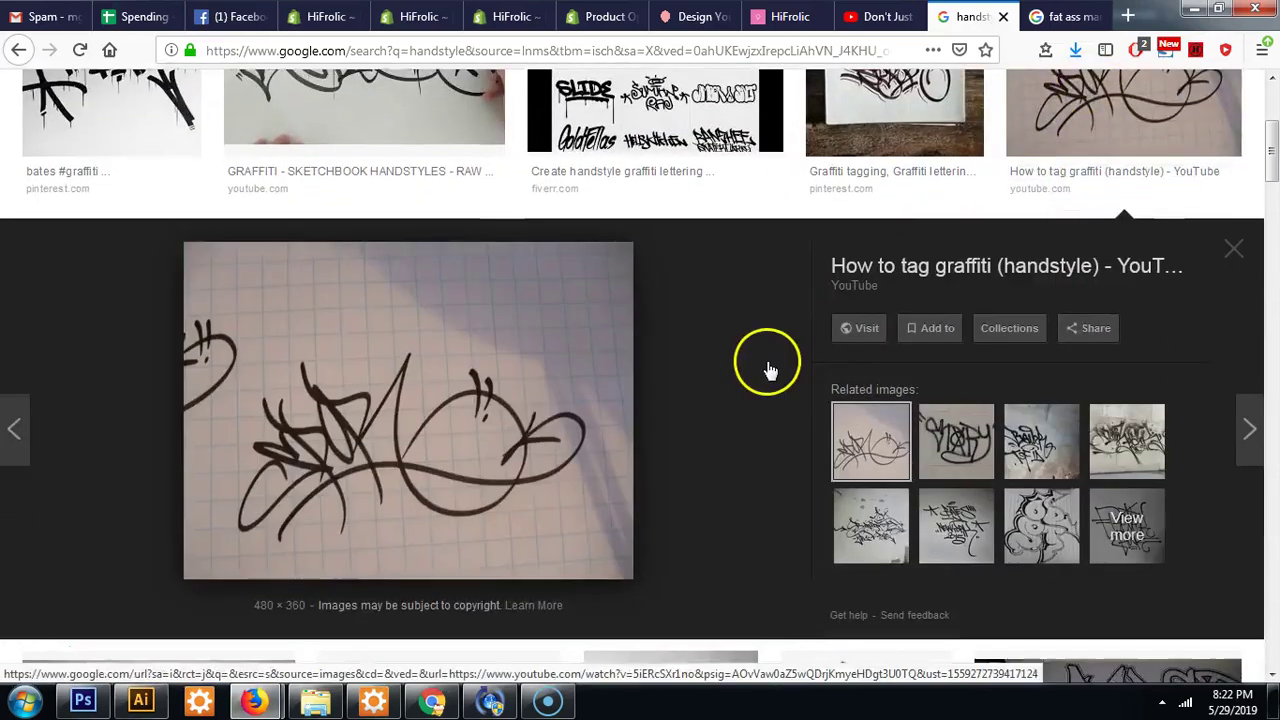
{"action": "scroll", "coordinate": [770, 371], "scroll_direction": "down", "scroll_amount": 4}
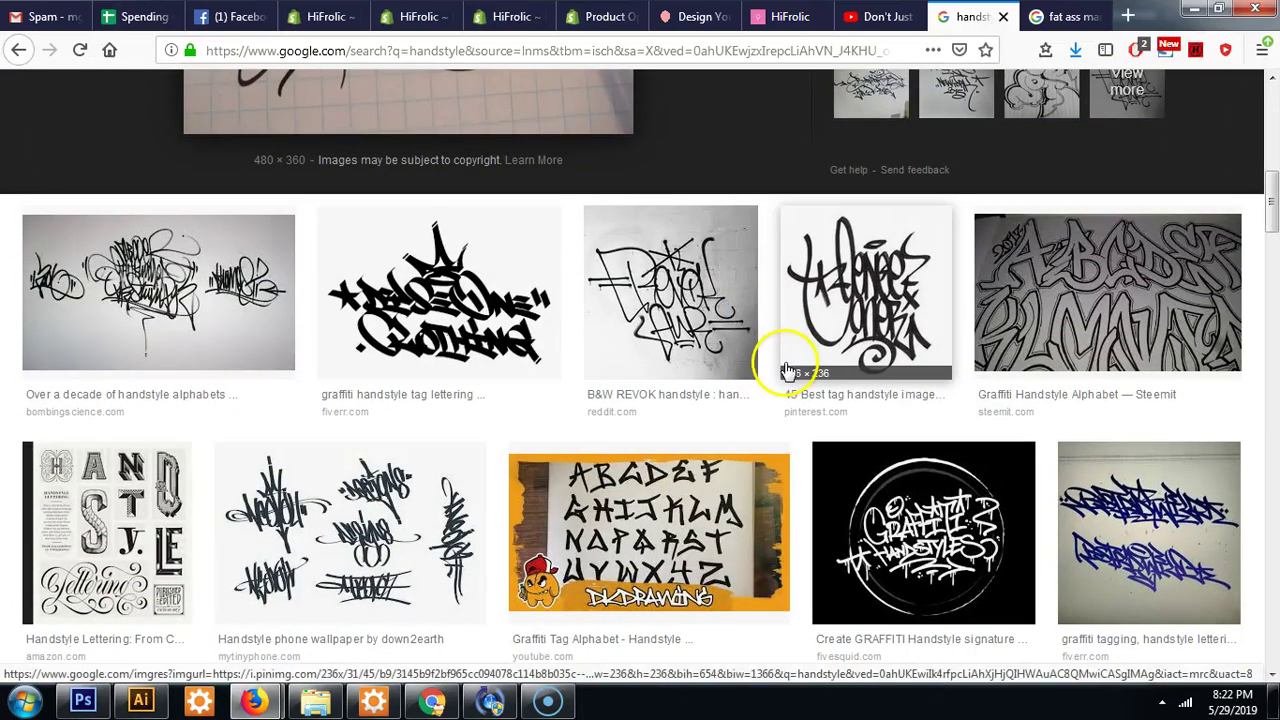
{"action": "scroll", "coordinate": [785, 370], "scroll_direction": "up", "scroll_amount": 4}
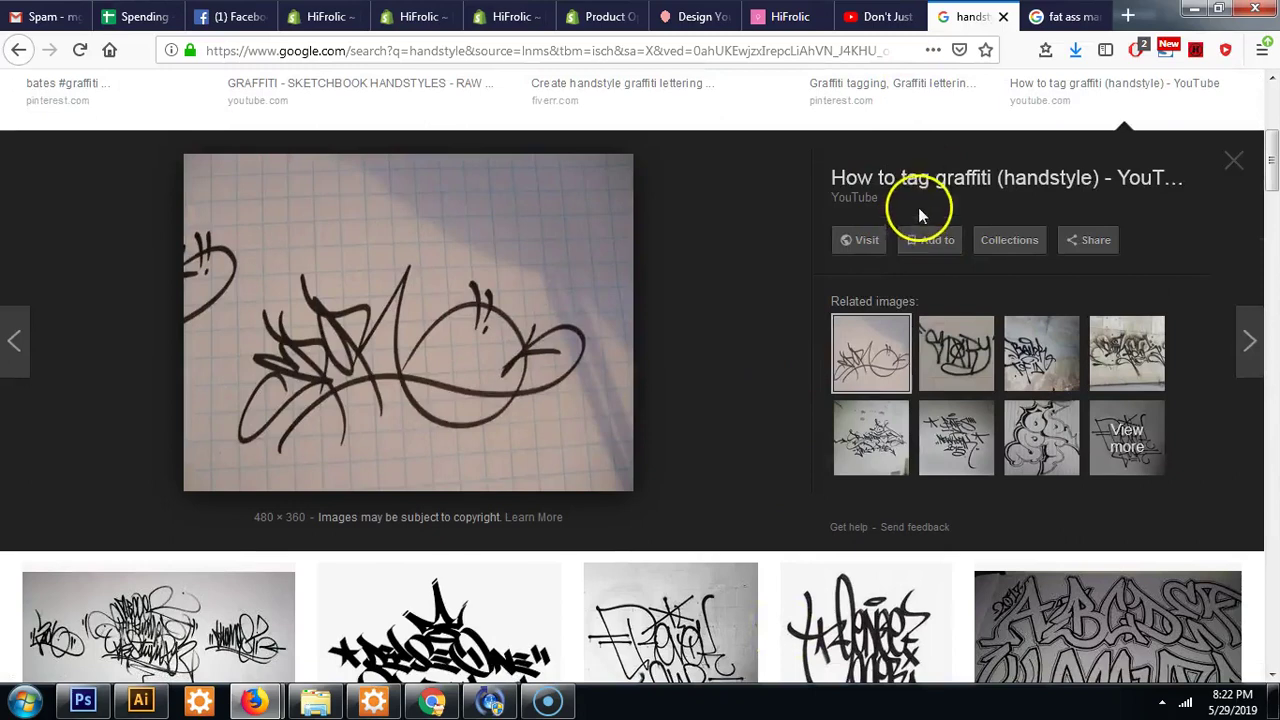
Glance at the marker results, then return to handstyle results and preview the Bates image.
{"action": "left_click", "coordinate": [1070, 16]}
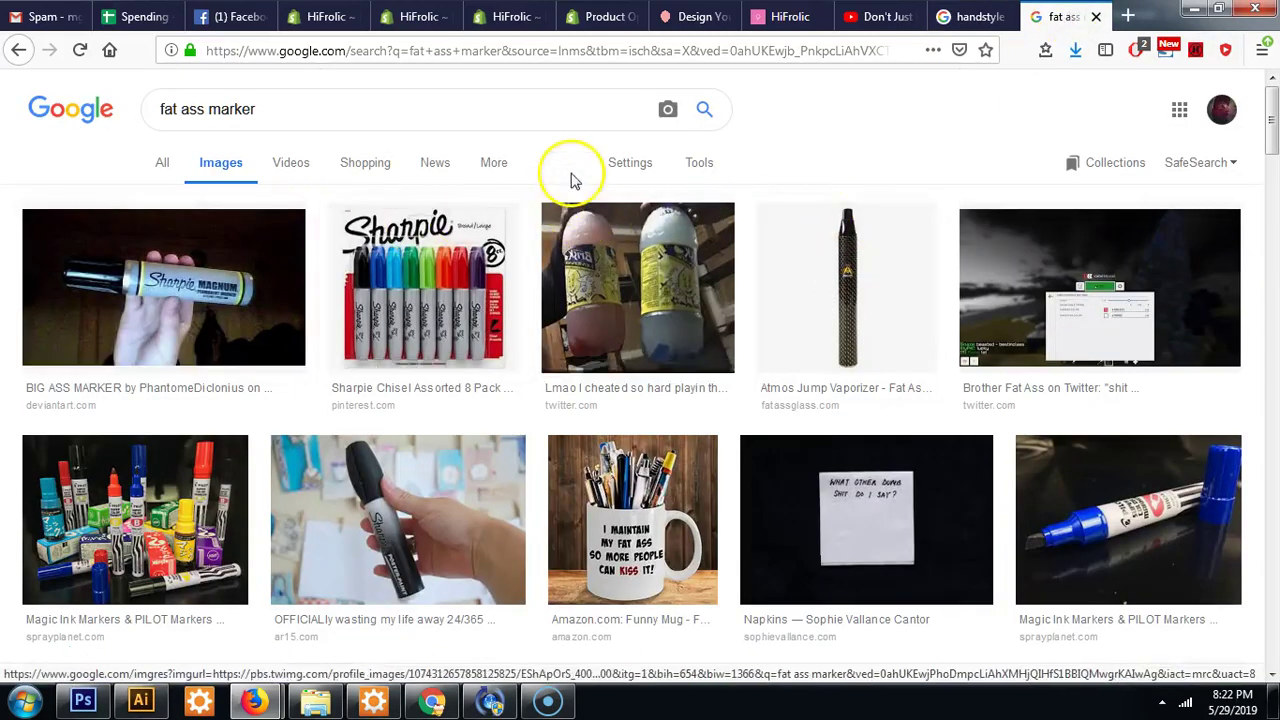
{"action": "left_click", "coordinate": [975, 16]}
{"action": "scroll", "coordinate": [290, 445], "scroll_direction": "up", "scroll_amount": 4}
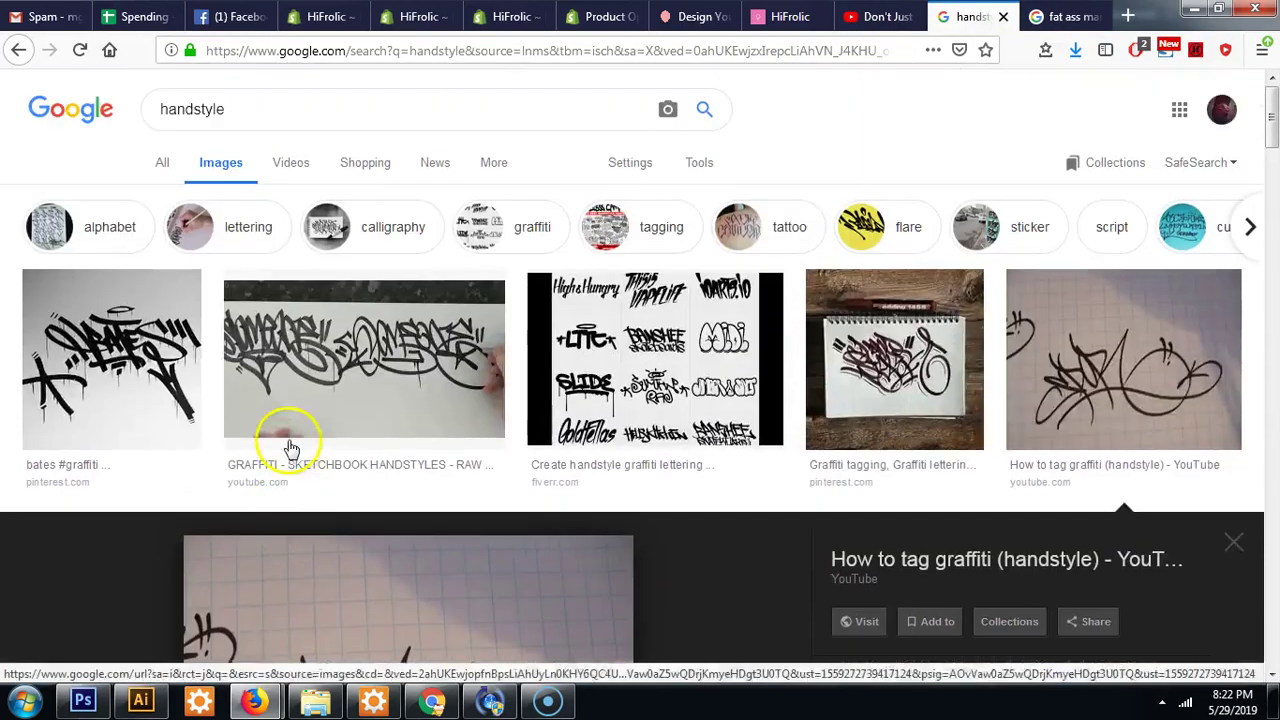
{"action": "left_click", "coordinate": [88, 358]}
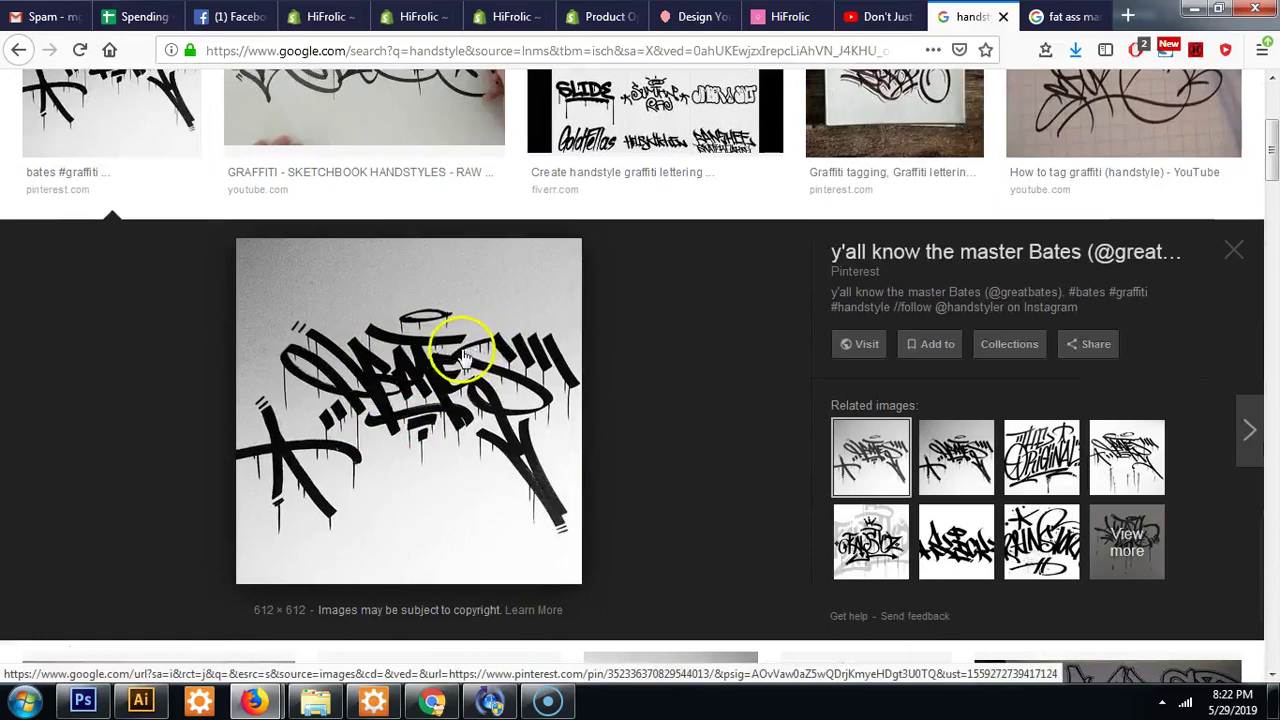
Enlarge the Krink marker image in the marker results, then return to the Bates handstyle preview.
{"action": "left_click", "coordinate": [1062, 16]}
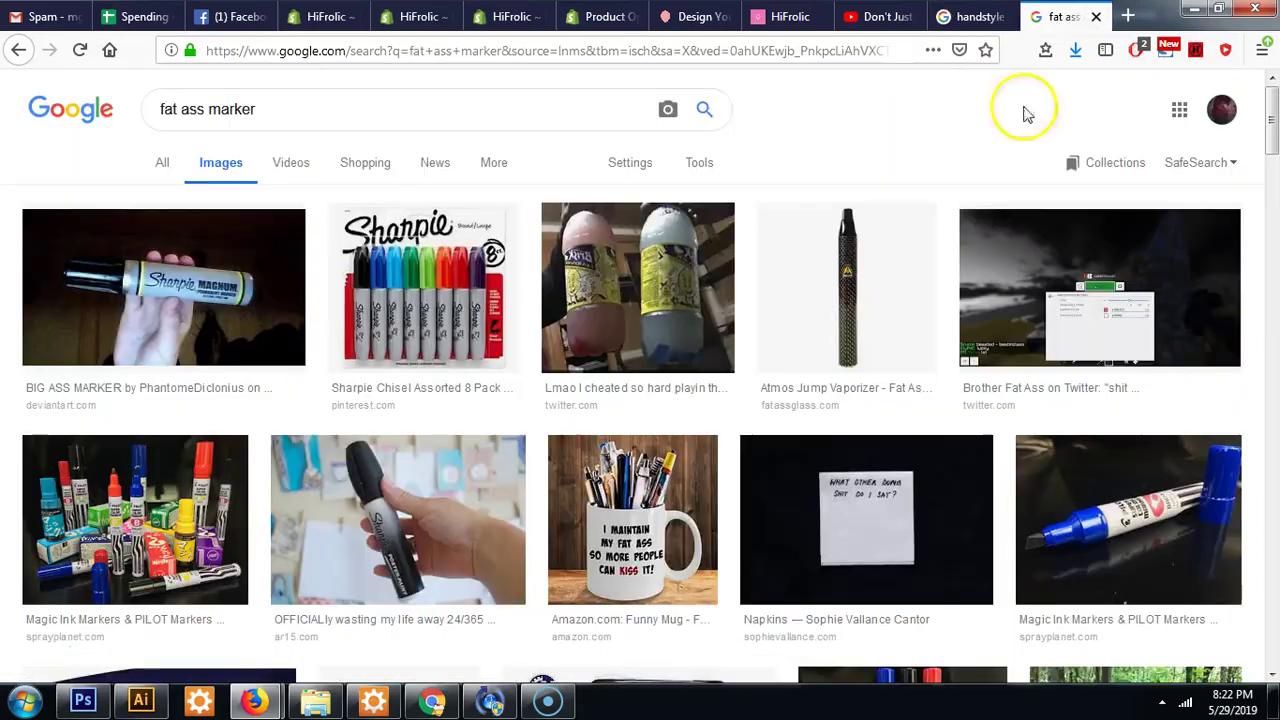
{"action": "scroll", "coordinate": [814, 251], "scroll_direction": "down", "scroll_amount": 10}
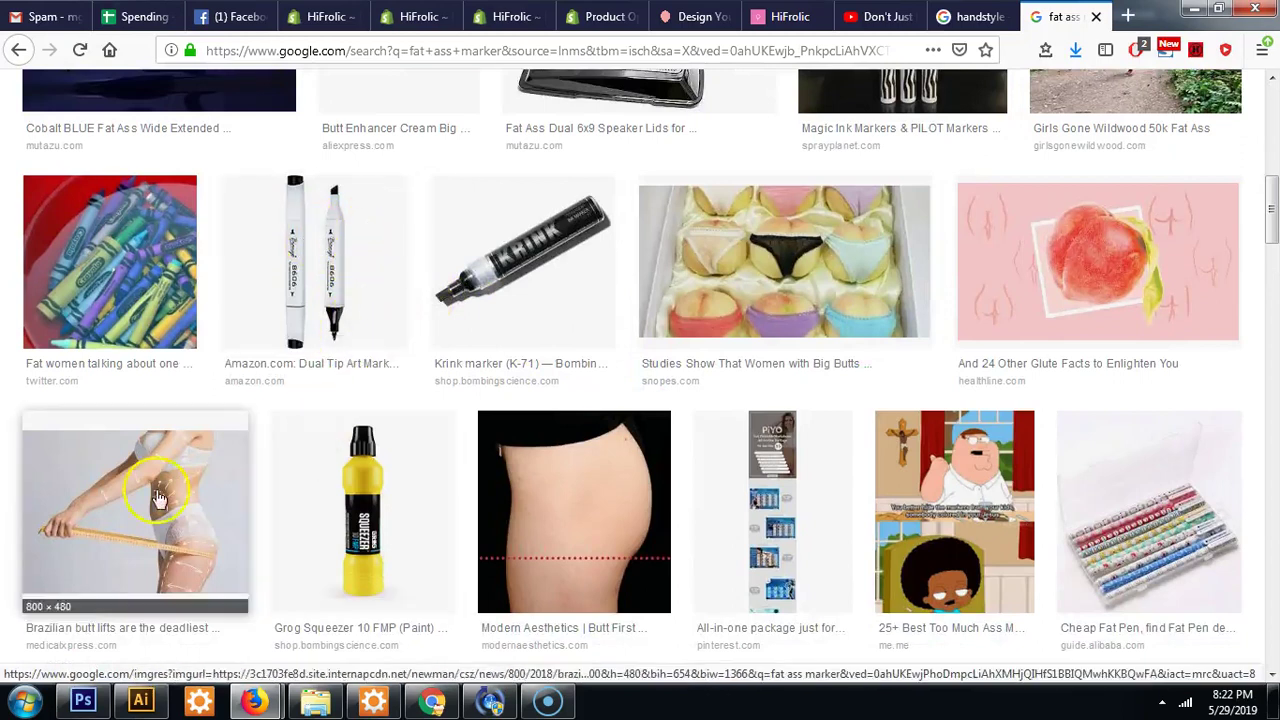
{"action": "scroll", "coordinate": [437, 477], "scroll_direction": "up", "scroll_amount": 3}
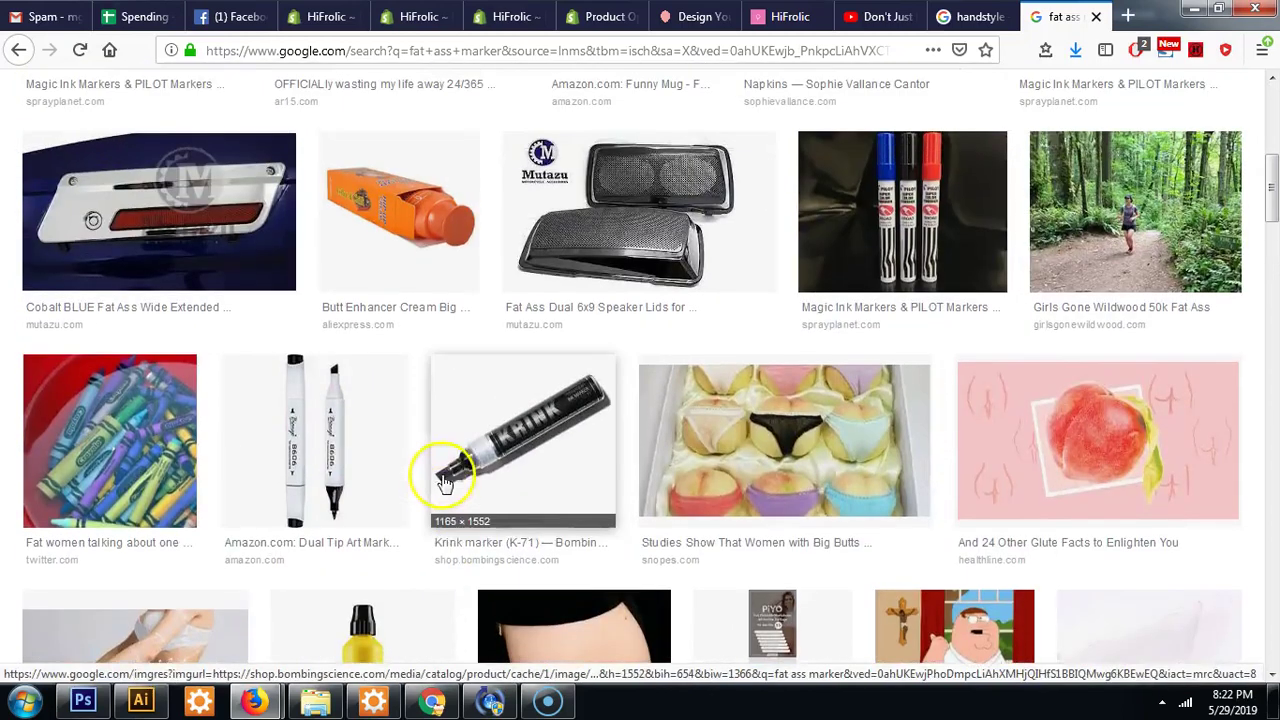
{"action": "left_click", "coordinate": [532, 422]}
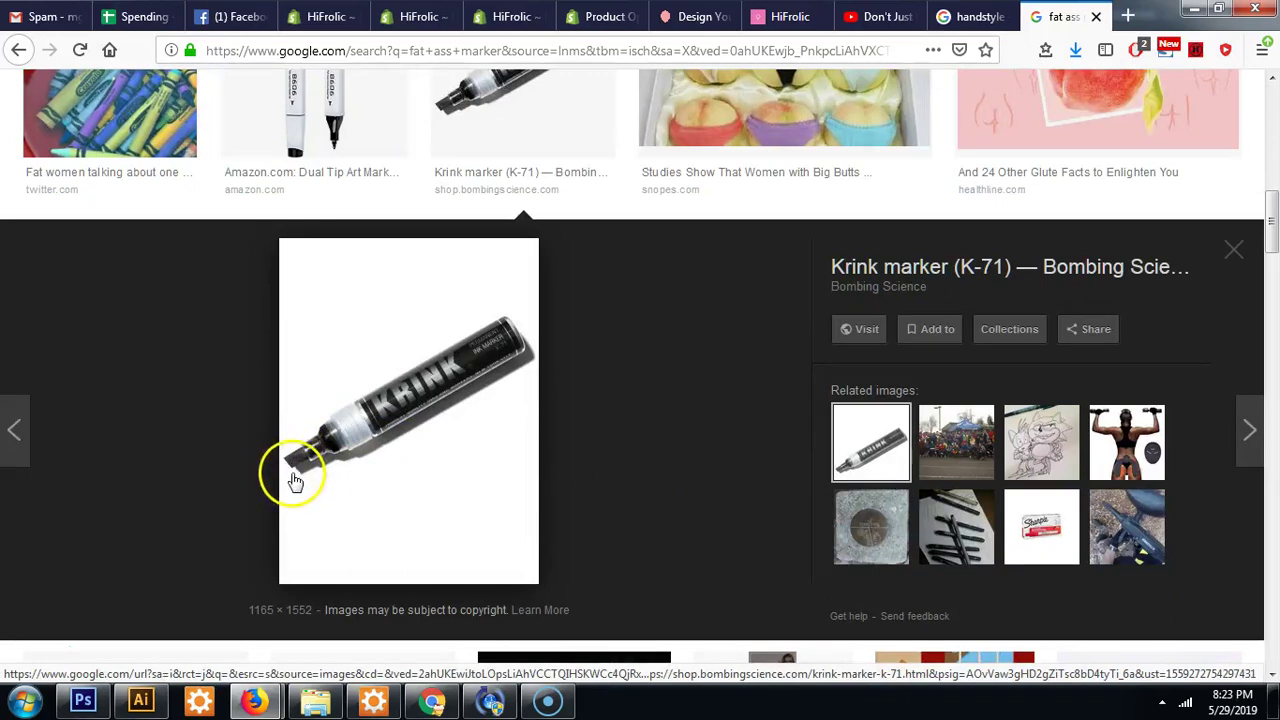
{"action": "left_click", "coordinate": [975, 16]}
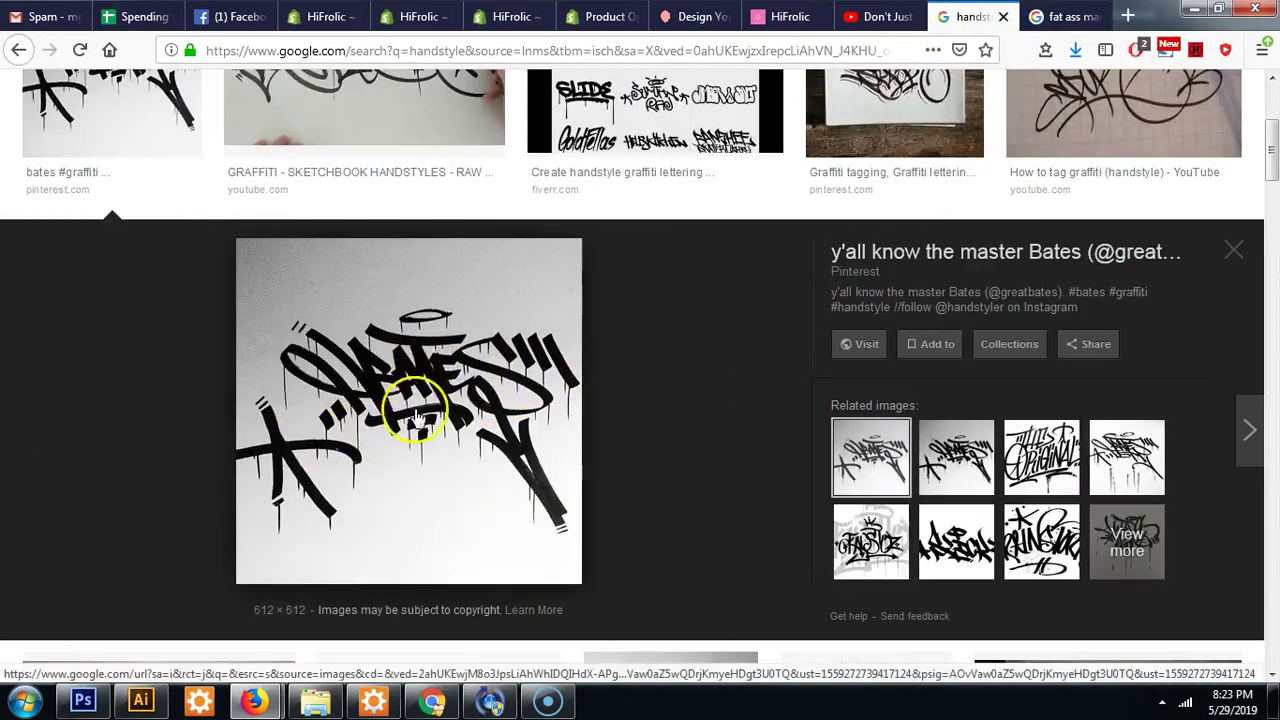
Back in Illustrator, create a new Letter 612 × 792 pt document, Untitled-3.
{"action": "left_click", "coordinate": [141, 700]}
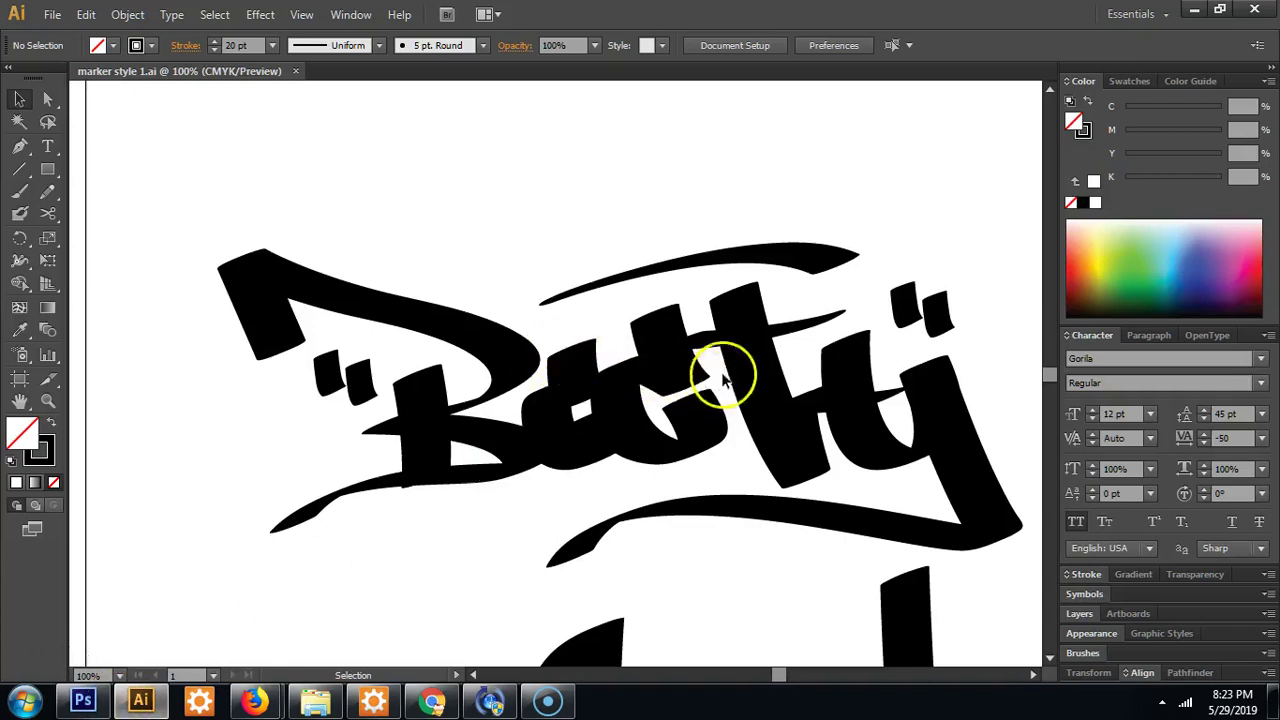
{"action": "left_click_drag", "start_coordinate": [748, 337], "coordinate": [710, 326]}
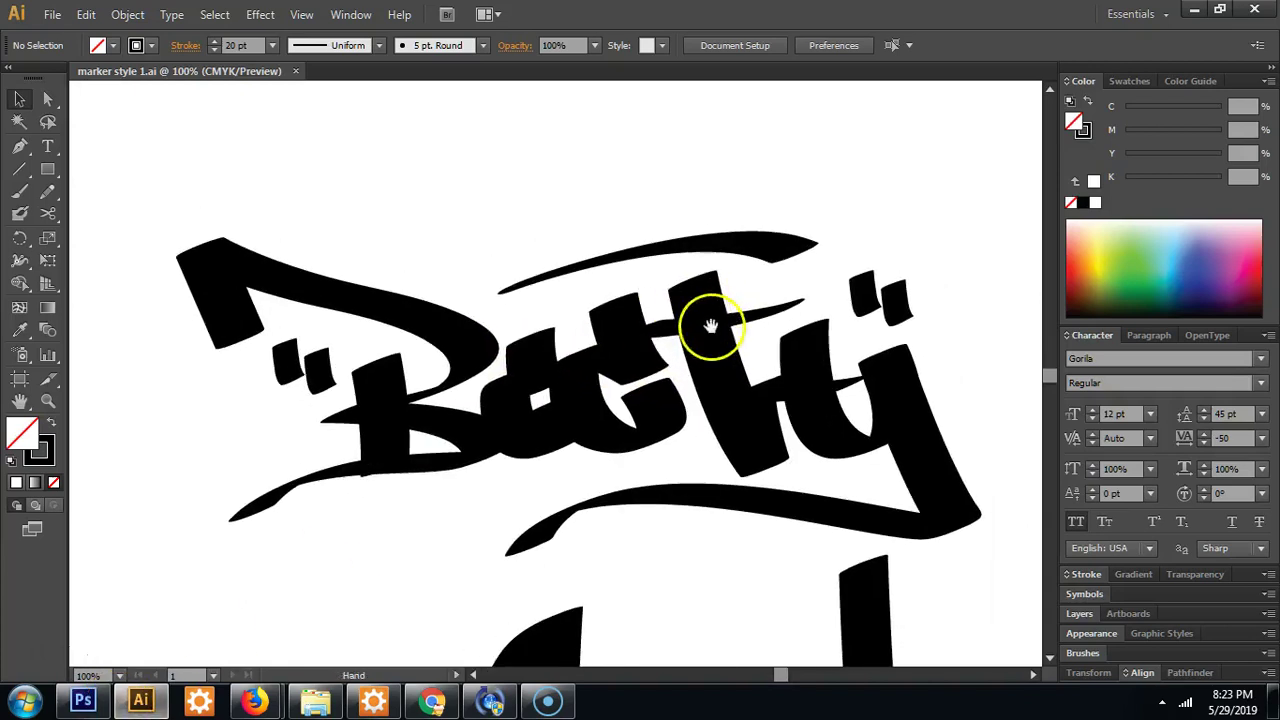
{"action": "left_click", "coordinate": [52, 14]}
{"action": "left_click", "coordinate": [82, 36]}
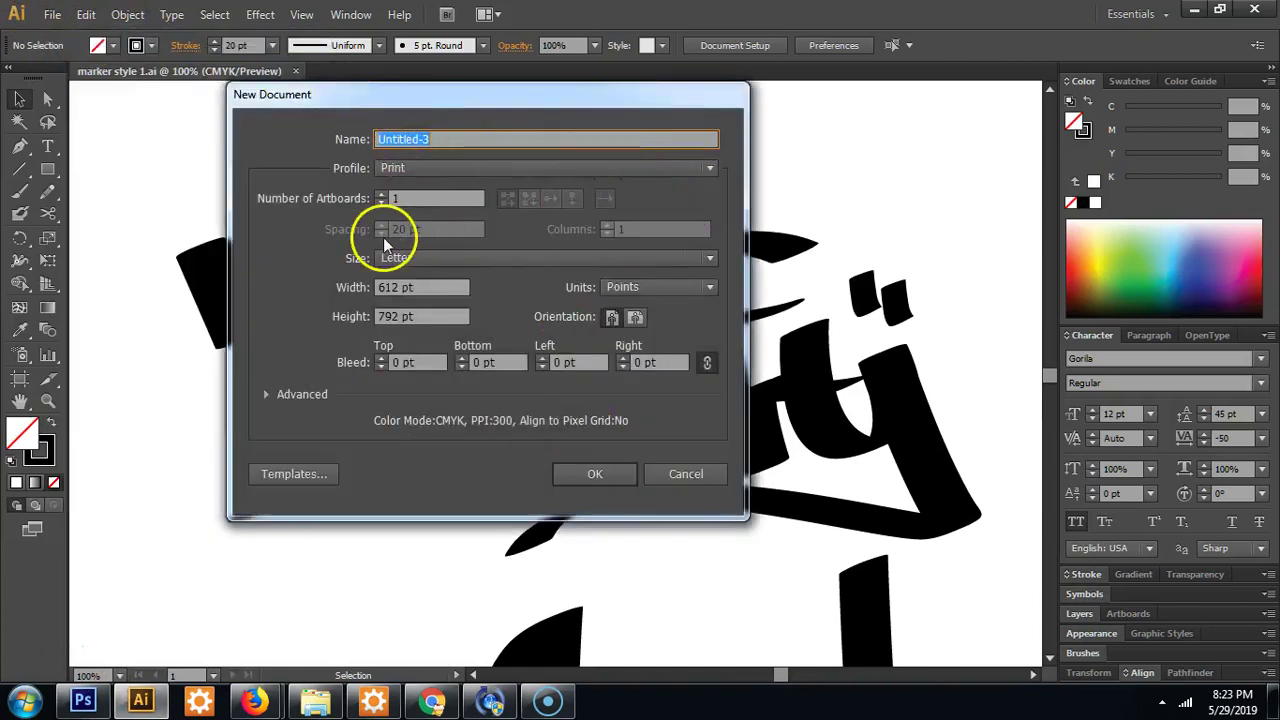
{"action": "left_click", "coordinate": [591, 476]}
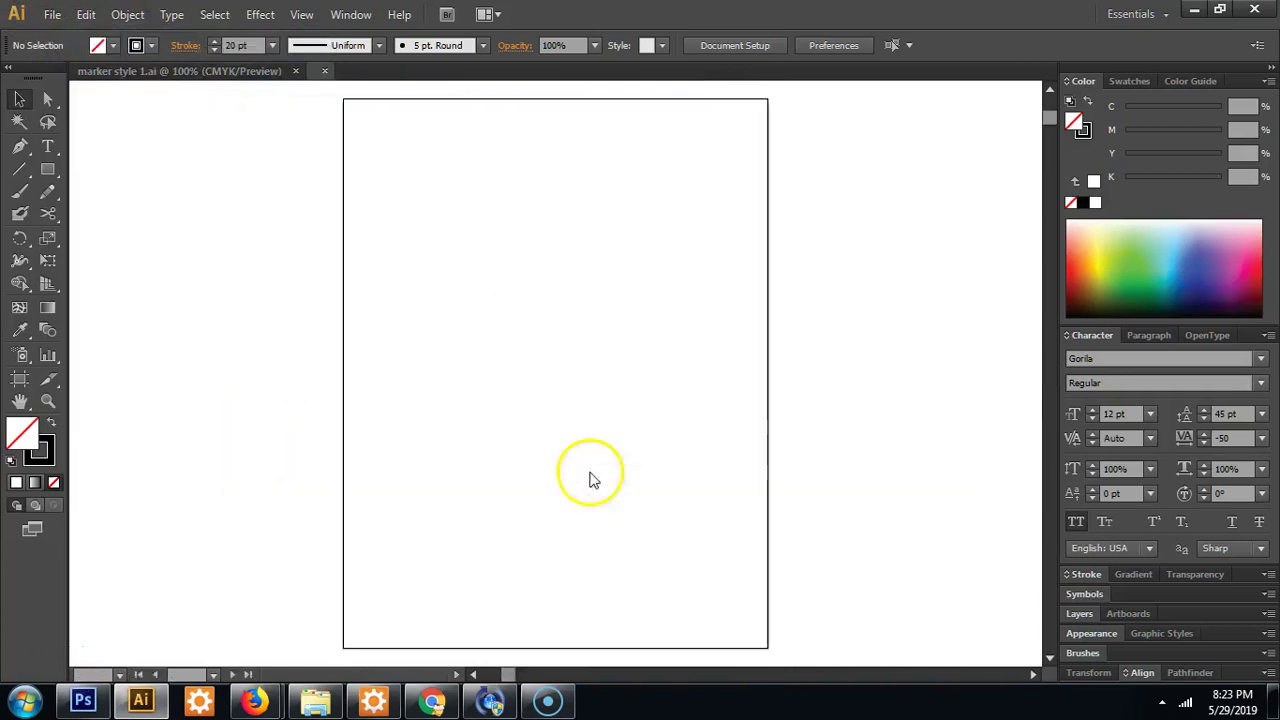
Scroll around the blank artboard and switch between the Reflect, Selection and Pen tools.
{"action": "scroll", "coordinate": [631, 349], "scroll_direction": "right", "scroll_amount": 3}
{"action": "scroll", "coordinate": [694, 425], "scroll_direction": "right", "scroll_amount": 3}
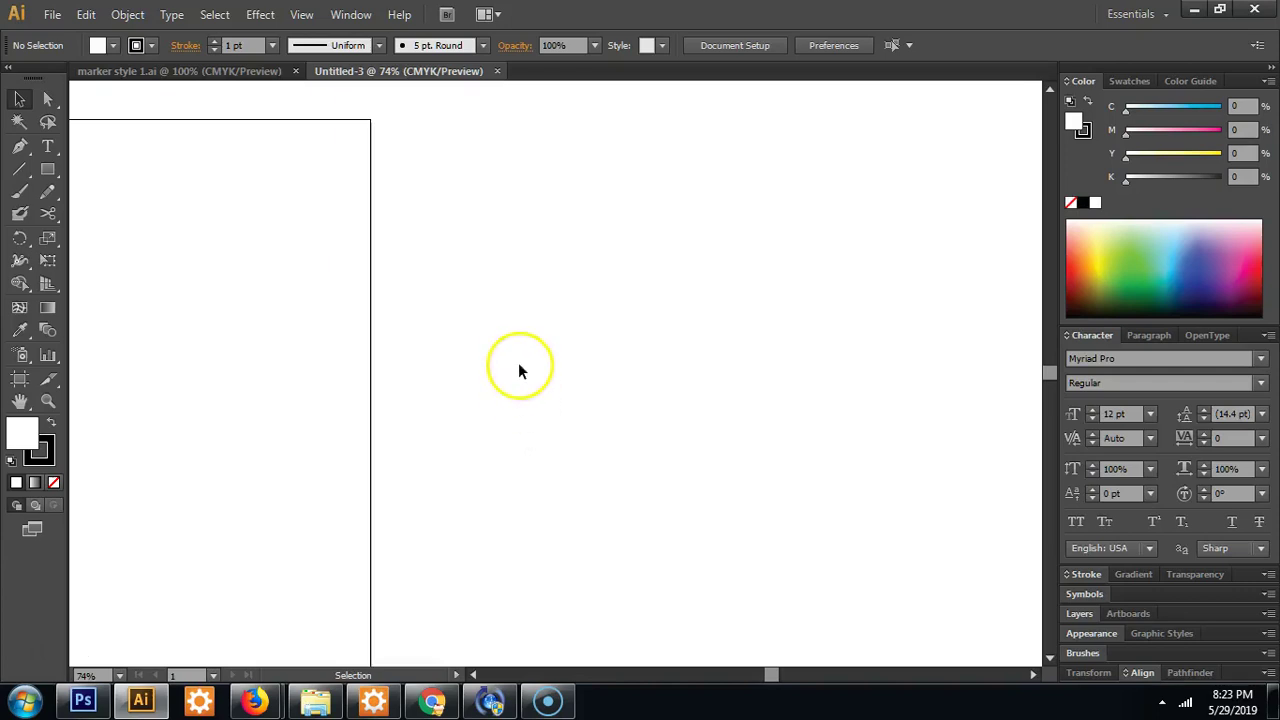
{"action": "scroll", "coordinate": [518, 361], "scroll_direction": "down", "scroll_amount": 1}
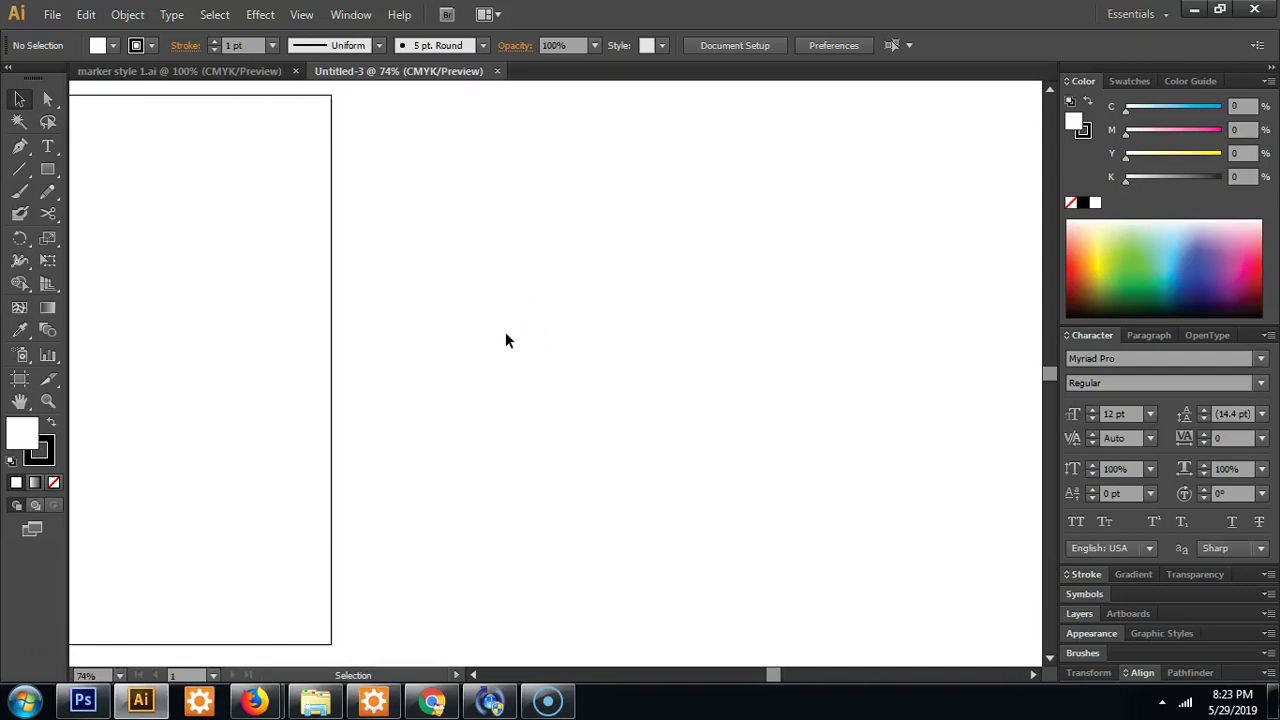
{"action": "left_click", "coordinate": [539, 337]}
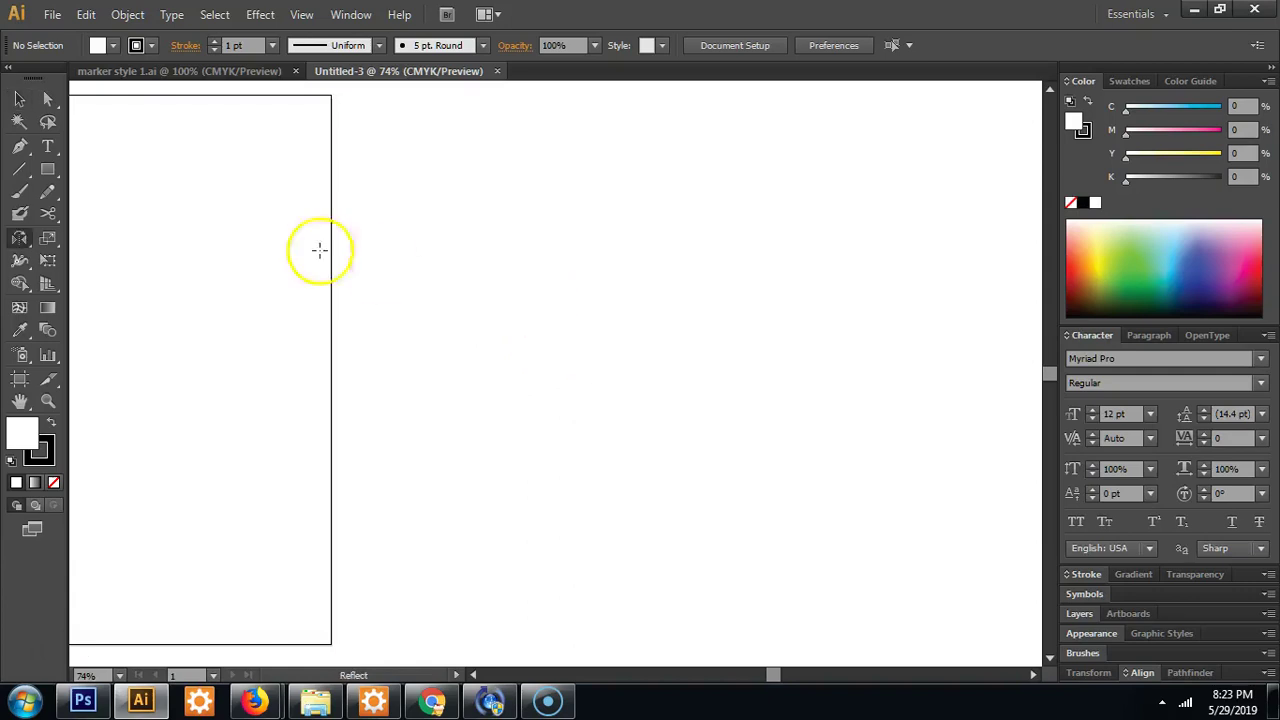
{"action": "key", "text": "o"}
{"action": "left_click", "coordinate": [21, 101]}
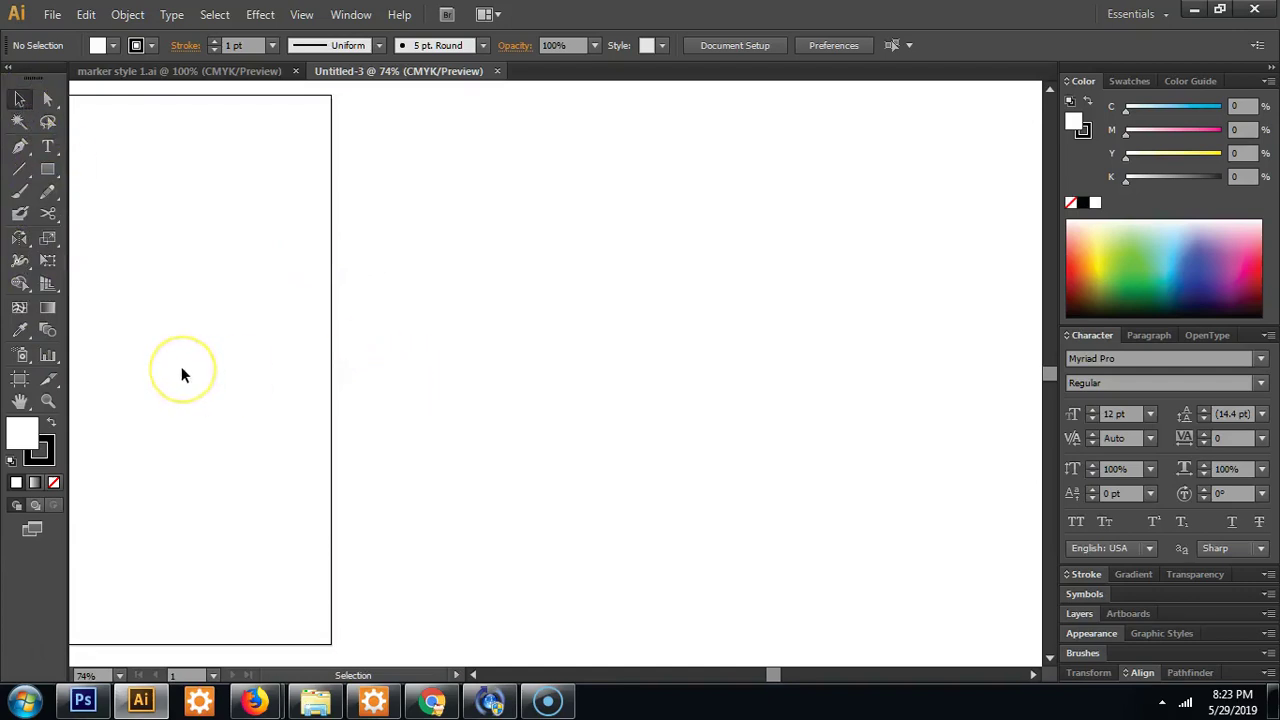
{"action": "key", "text": "p"}
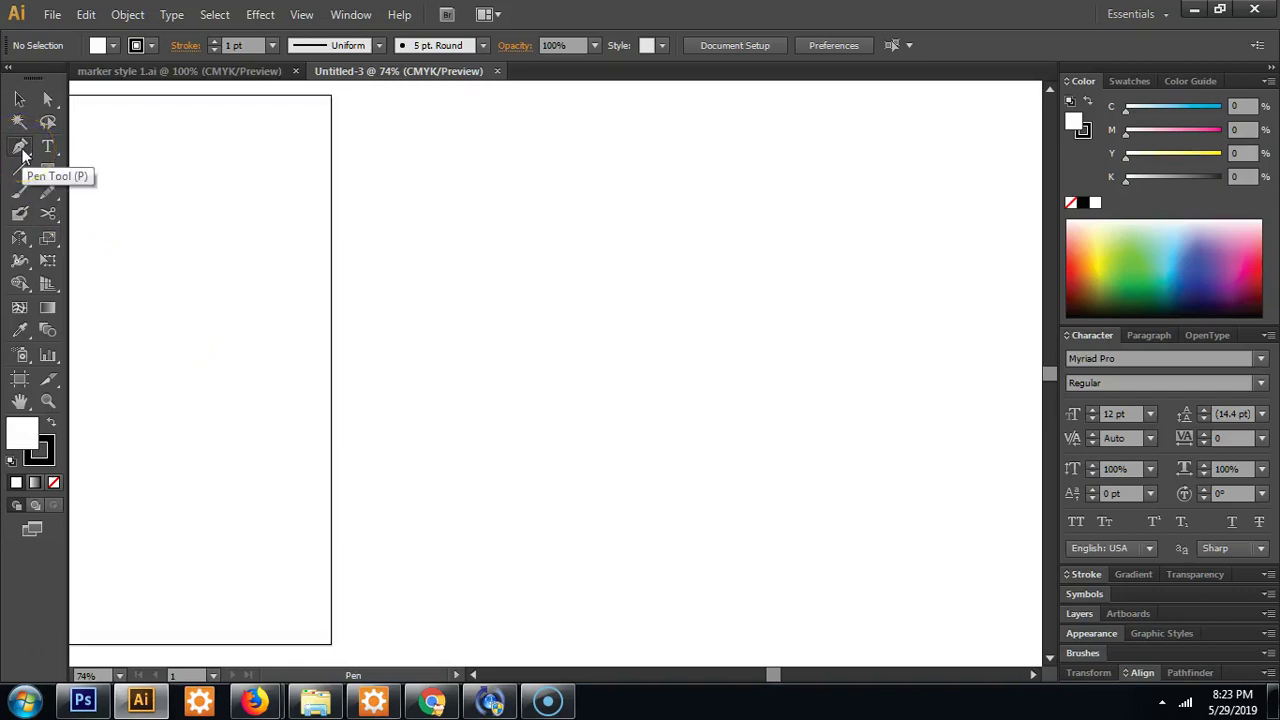
{"action": "left_click", "coordinate": [557, 177]}
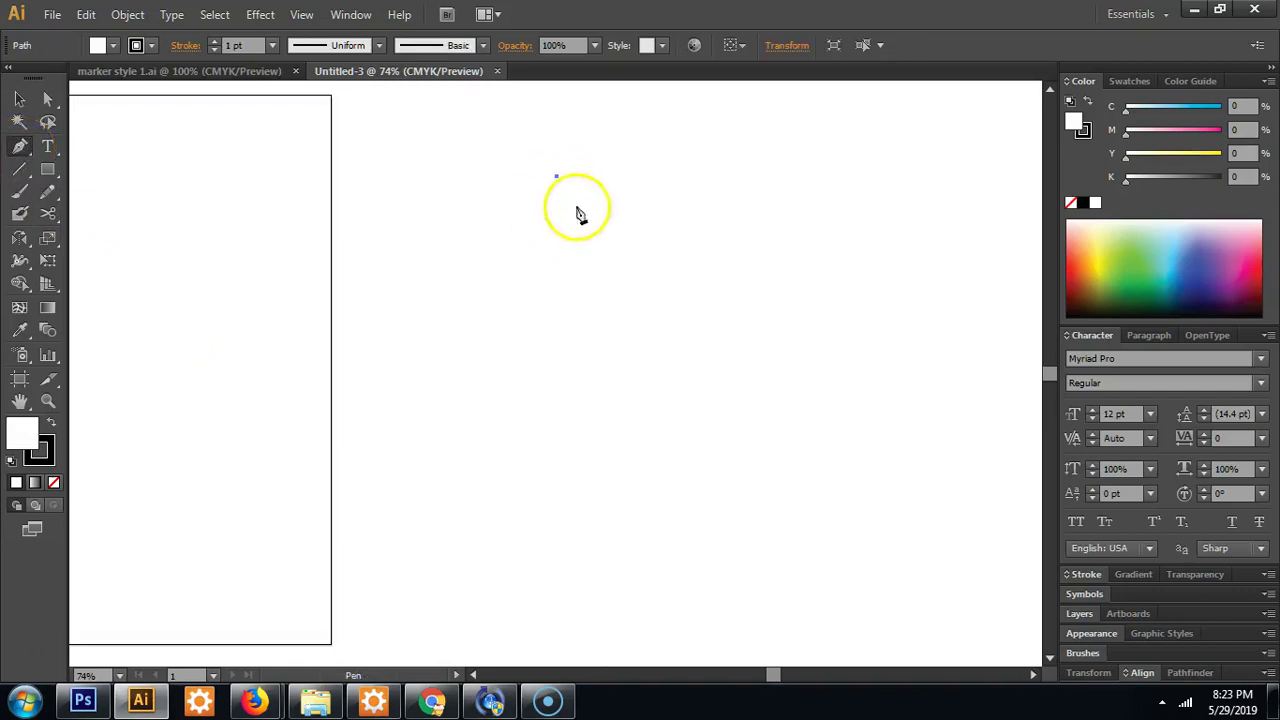
{"action": "left_click_drag", "start_coordinate": [545, 353], "coordinate": [591, 526]}
{"action": "left_click", "coordinate": [547, 575]}
{"action": "left_click", "coordinate": [408, 425]}
{"action": "left_click_drag", "start_coordinate": [408, 385], "coordinate": [557, 429]}
{"action": "left_click_drag", "start_coordinate": [722, 437], "coordinate": [755, 341]}
{"action": "left_click_drag", "start_coordinate": [740, 284], "coordinate": [576, 267]}
{"action": "left_click", "coordinate": [386, 281]}
{"action": "left_click_drag", "start_coordinate": [582, 346], "coordinate": [686, 366]}
{"action": "left_click_drag", "start_coordinate": [687, 150], "coordinate": [547, 192]}
{"action": "left_click_drag", "start_coordinate": [413, 245], "coordinate": [523, 557]}
{"action": "left_click_drag", "start_coordinate": [322, 530], "coordinate": [371, 557]}
{"action": "left_click_drag", "start_coordinate": [655, 578], "coordinate": [625, 393]}
{"action": "left_click_drag", "start_coordinate": [598, 312], "coordinate": [650, 292]}
{"action": "left_click_drag", "start_coordinate": [803, 203], "coordinate": [716, 190]}
{"action": "left_click_drag", "start_coordinate": [671, 415], "coordinate": [615, 575]}
{"action": "left_click_drag", "start_coordinate": [503, 462], "coordinate": [600, 400]}
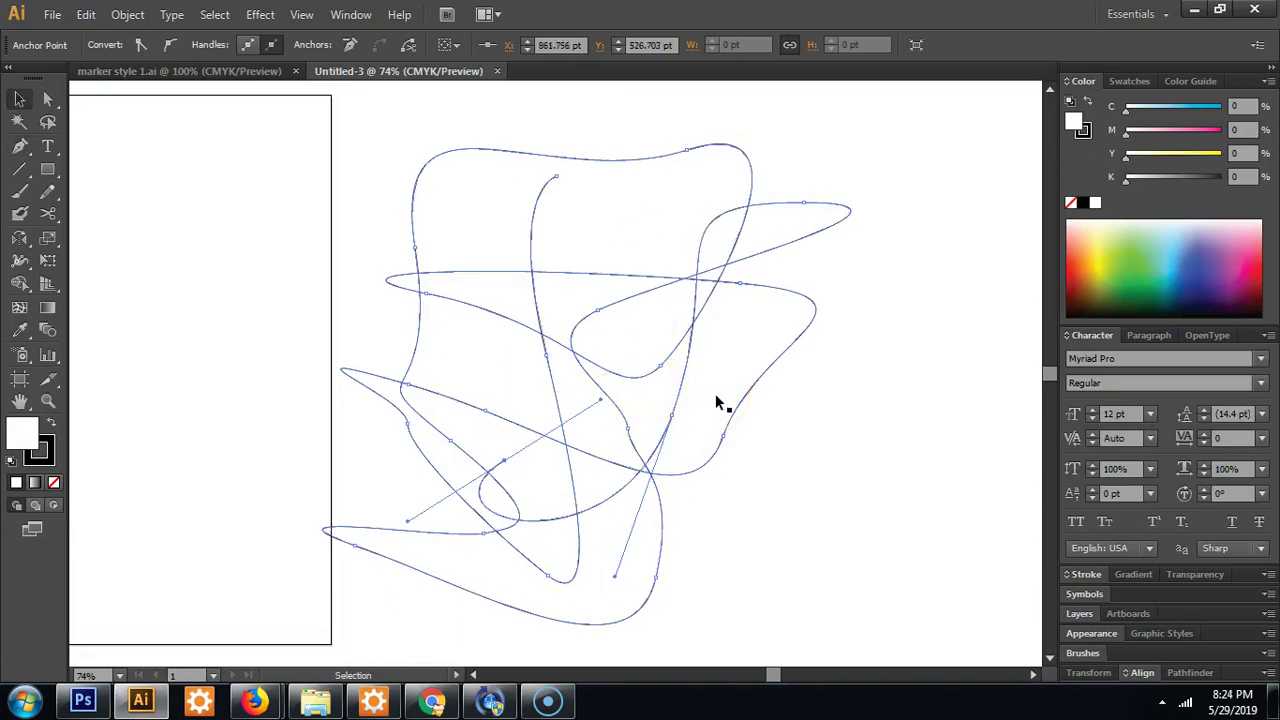
{"action": "key", "text": "ctrl+a"}
{"action": "key", "text": "Delete"}
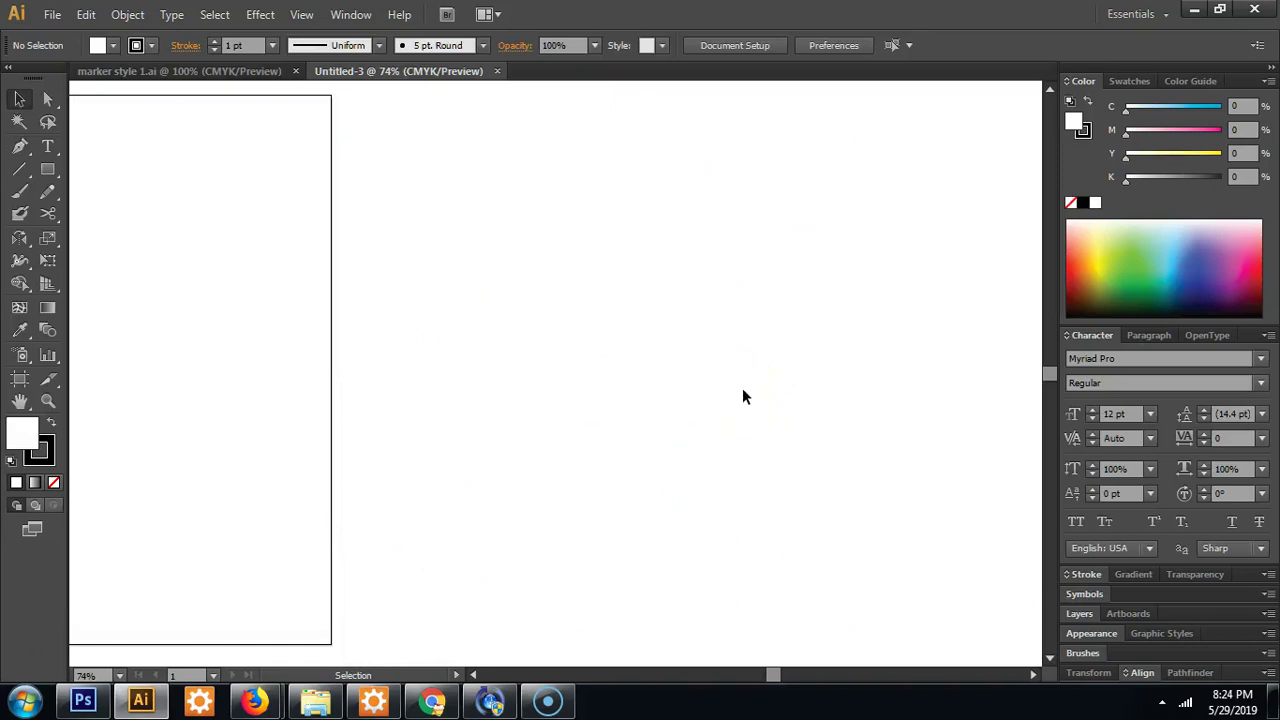
{"action": "left_click", "coordinate": [575, 336]}
{"action": "key", "text": "p"}
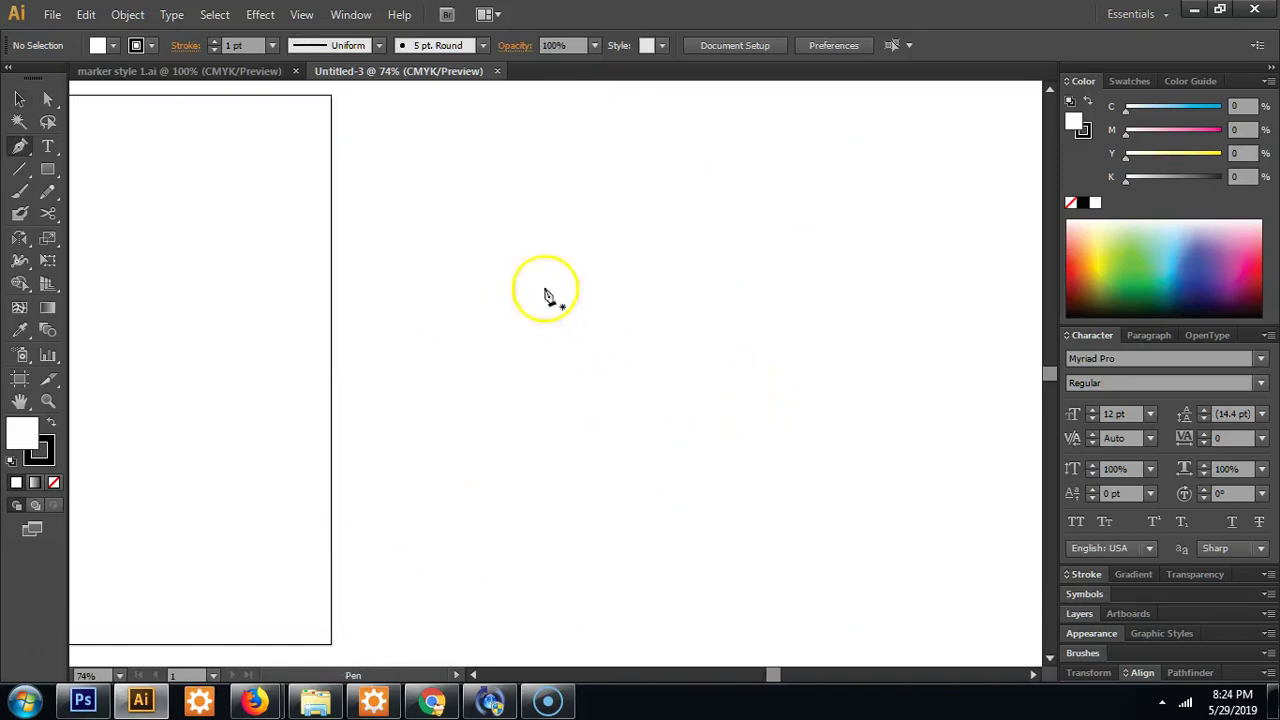
{"action": "left_click", "coordinate": [505, 176]}
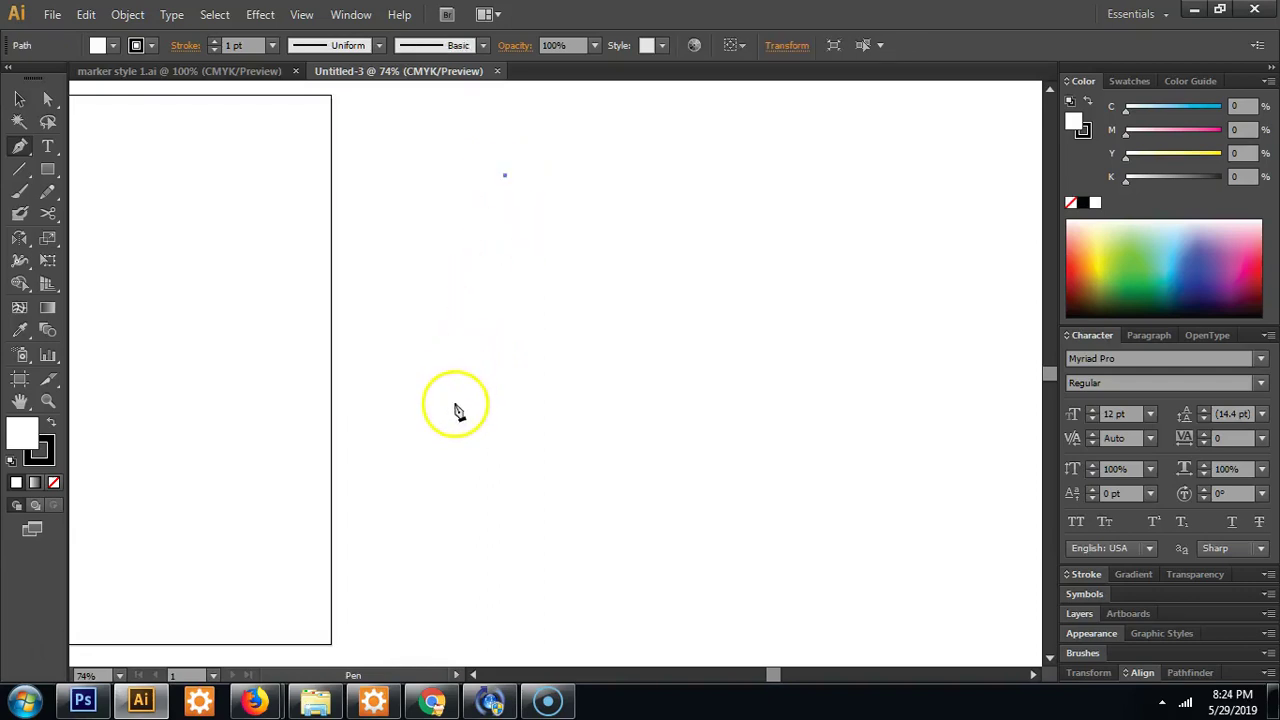
{"action": "left_click_drag", "start_coordinate": [454, 414], "coordinate": [217, 416]}
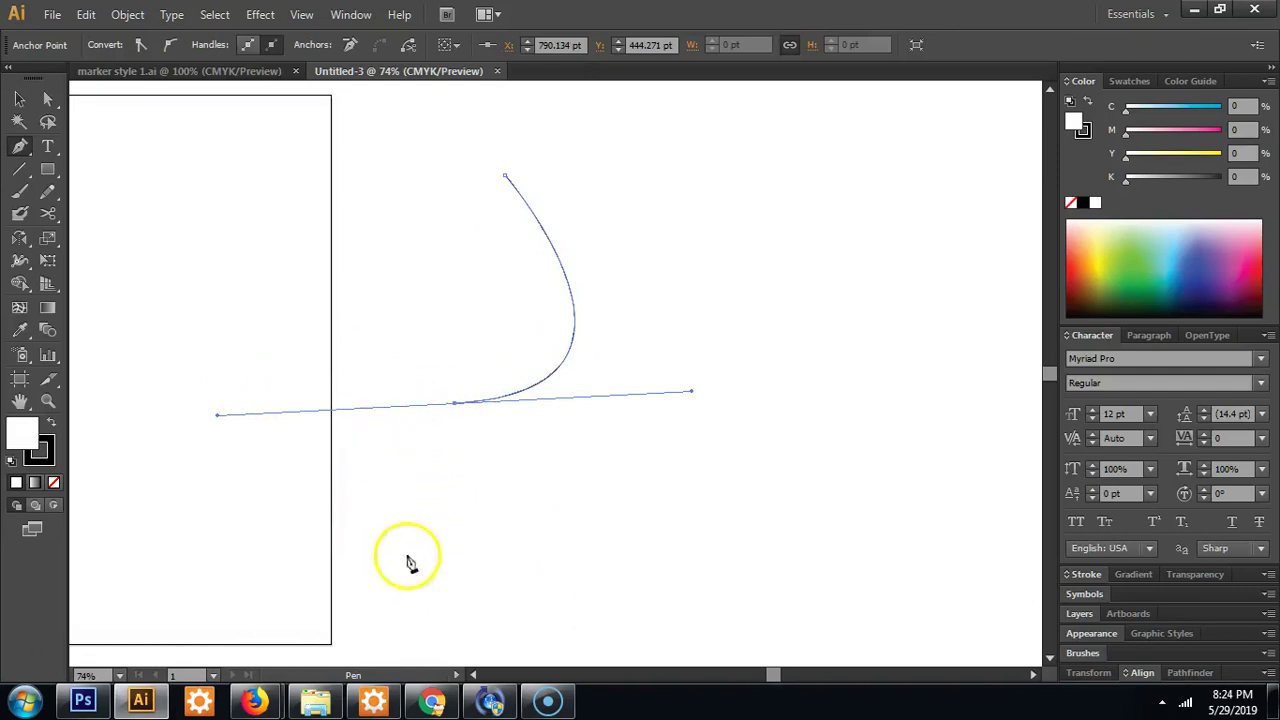
{"action": "left_click_drag", "start_coordinate": [479, 586], "coordinate": [629, 596]}
{"action": "left_click_drag", "start_coordinate": [794, 243], "coordinate": [662, 98]}
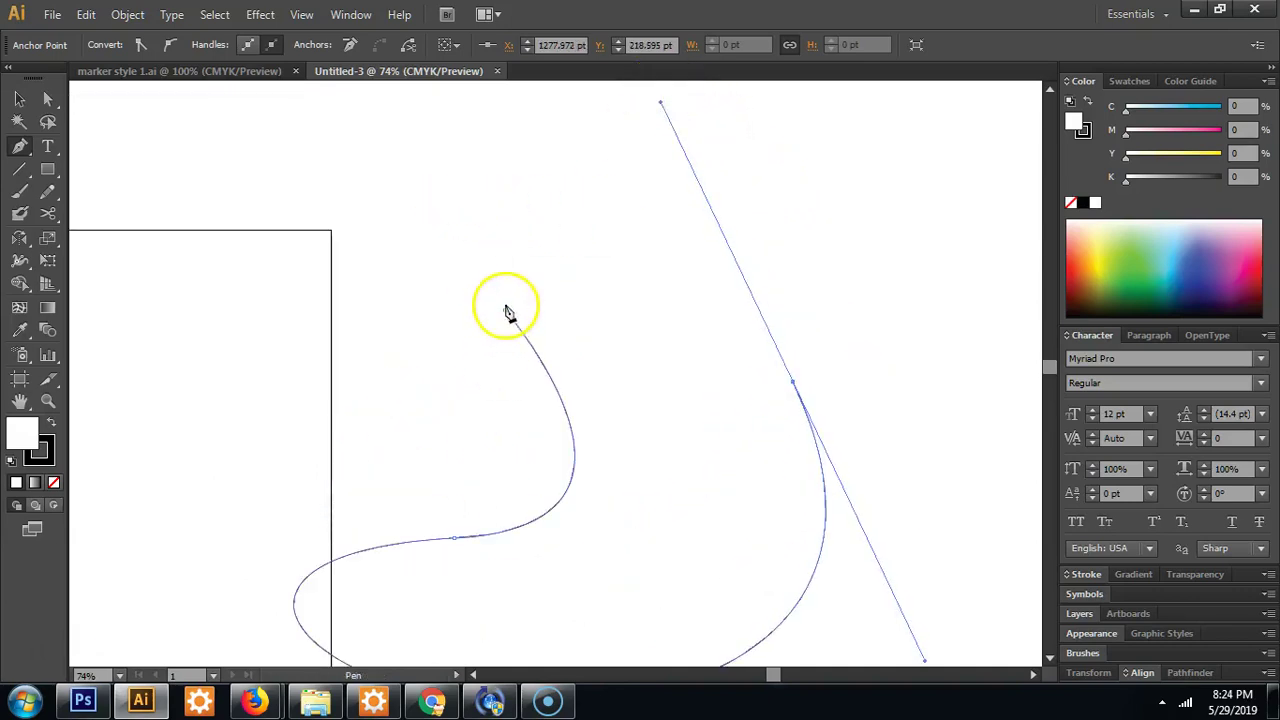
{"action": "left_click_drag", "start_coordinate": [506, 310], "coordinate": [650, 560]}
{"action": "scroll", "coordinate": [748, 356], "scroll_direction": "down", "scroll_amount": 2}
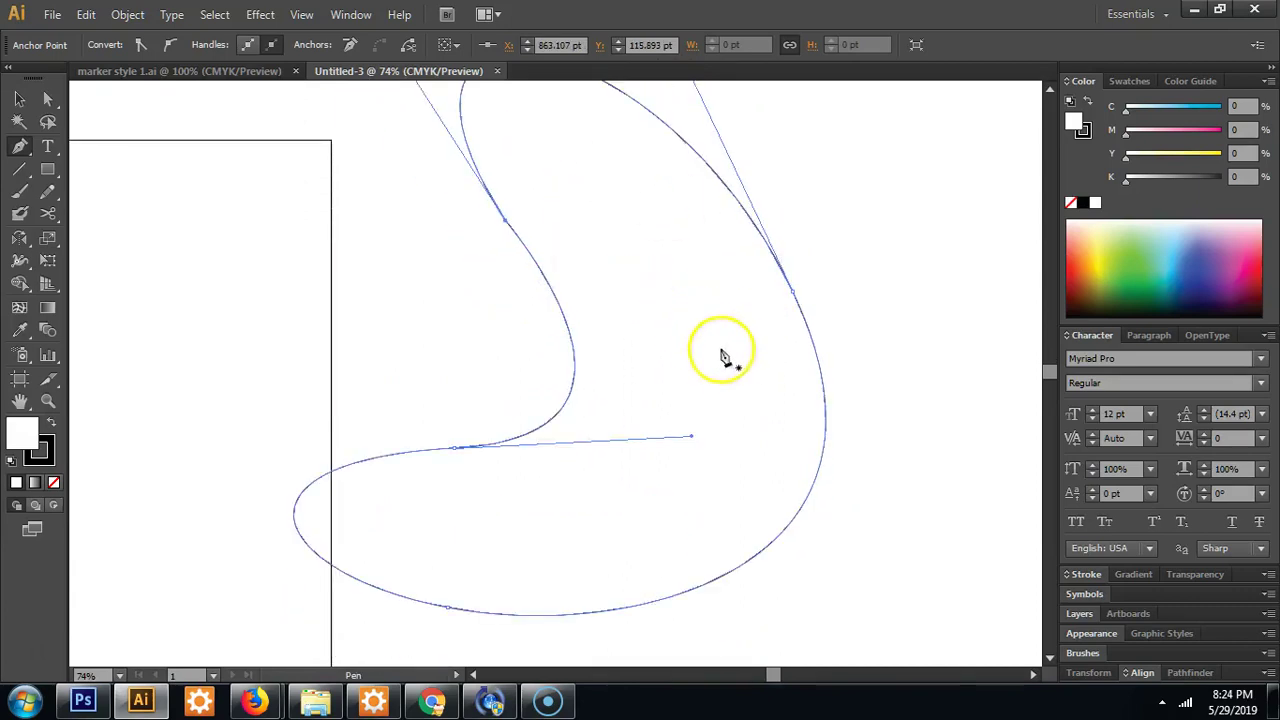
{"action": "left_click_drag", "start_coordinate": [720, 357], "coordinate": [534, 346]}
{"action": "scroll", "coordinate": [474, 297], "scroll_direction": "right", "scroll_amount": 2}
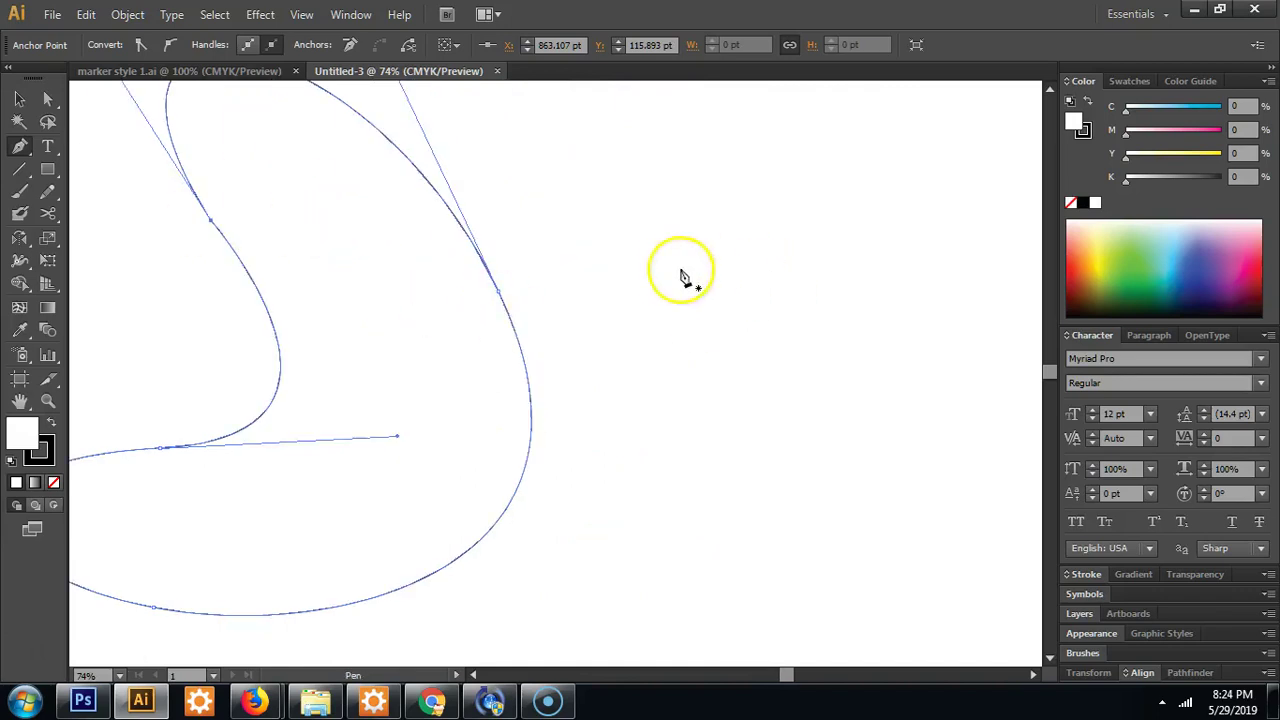
{"action": "key", "text": "Delete"}
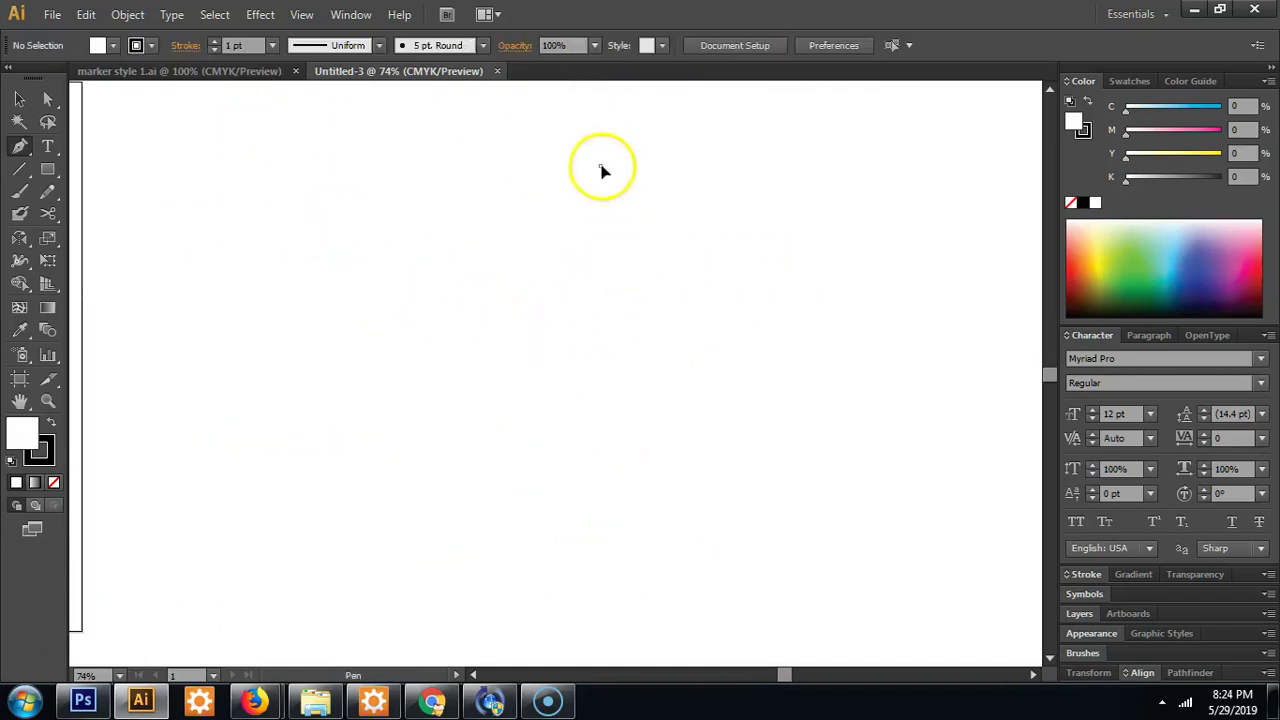
{"action": "left_click", "coordinate": [601, 167]}
{"action": "left_click", "coordinate": [466, 257]}
{"action": "left_click_drag", "start_coordinate": [421, 358], "coordinate": [430, 375]}
{"action": "left_click", "coordinate": [452, 460]}
{"action": "left_click_drag", "start_coordinate": [450, 463], "coordinate": [410, 495]}
{"action": "left_click", "coordinate": [397, 549]}
{"action": "left_click", "coordinate": [762, 537]}
{"action": "left_click", "coordinate": [697, 312]}
{"action": "left_click", "coordinate": [606, 384]}
{"action": "key", "text": "Delete"}
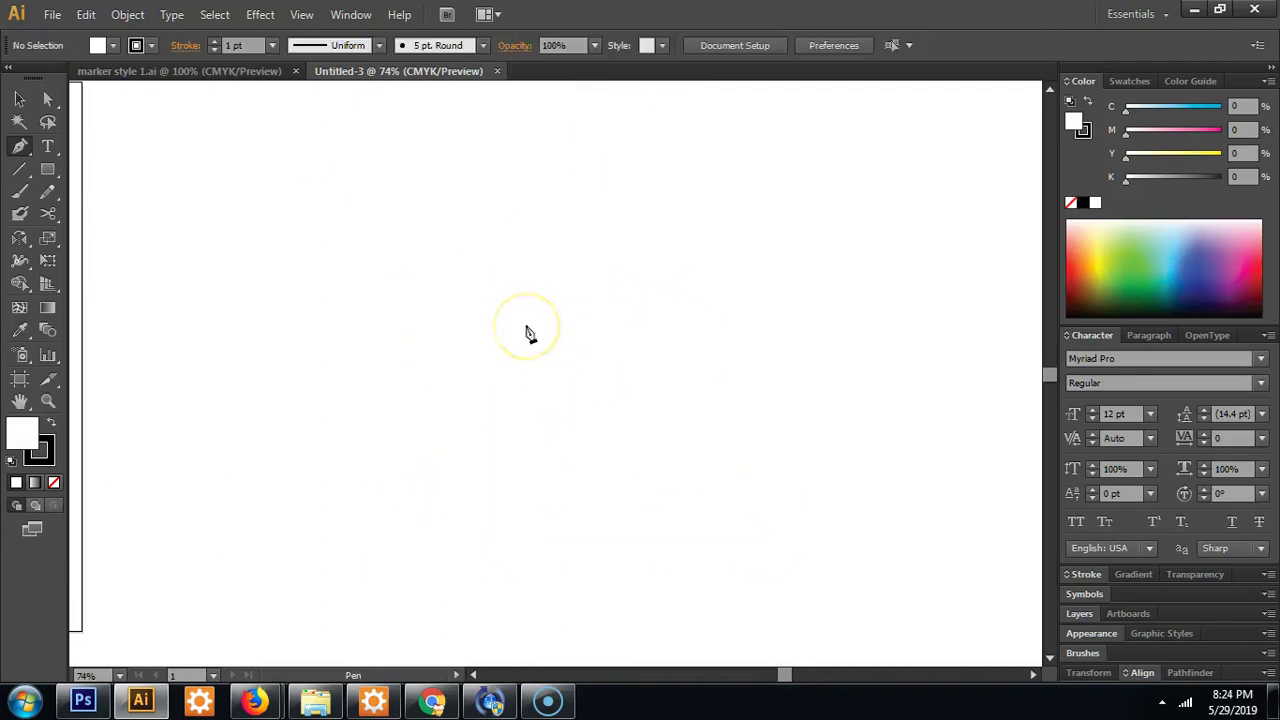
{"action": "left_click", "coordinate": [478, 210]}
{"action": "left_click", "coordinate": [432, 458]}
{"action": "left_click", "coordinate": [689, 436]}
{"action": "left_click", "coordinate": [631, 285]}
{"action": "left_click_drag", "start_coordinate": [565, 333], "coordinate": [566, 346]}
{"action": "left_click_drag", "start_coordinate": [590, 390], "coordinate": [593, 388]}
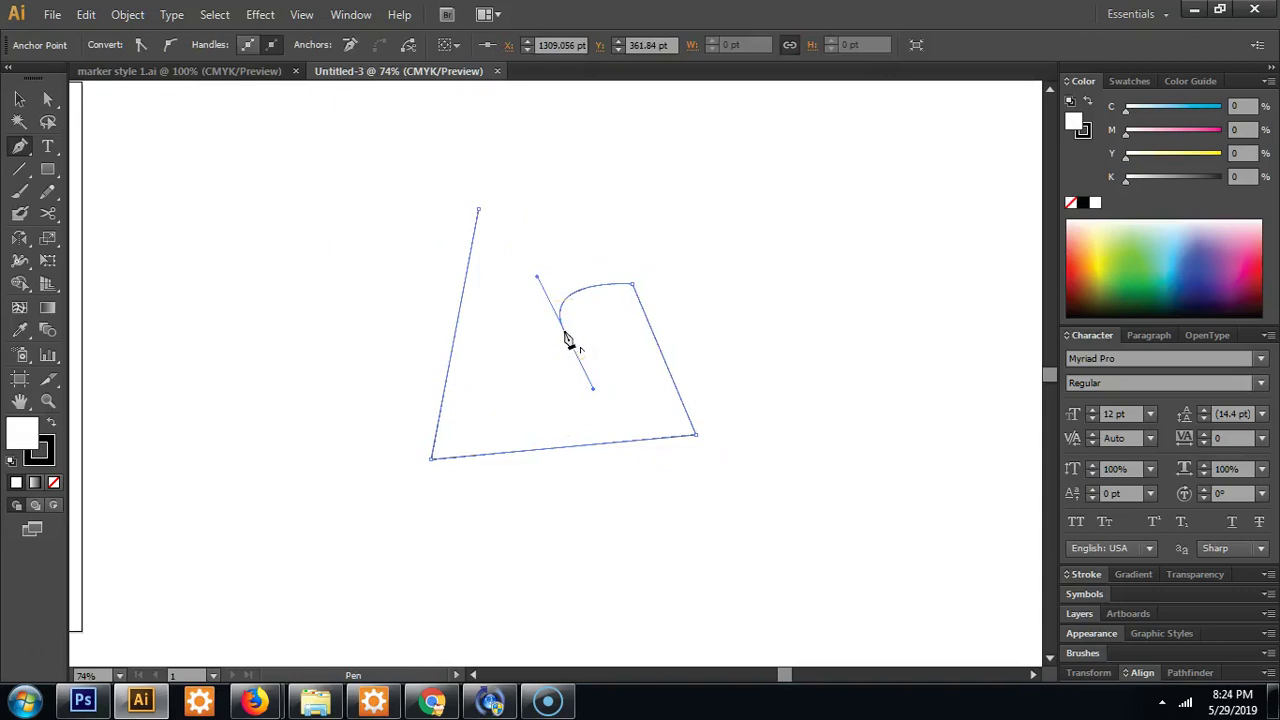
{"action": "left_click_drag", "start_coordinate": [503, 363], "coordinate": [603, 378]}
{"action": "left_click_drag", "start_coordinate": [549, 234], "coordinate": [506, 354]}
{"action": "left_click_drag", "start_coordinate": [443, 463], "coordinate": [371, 486]}
{"action": "left_click_drag", "start_coordinate": [340, 356], "coordinate": [466, 363]}
{"action": "left_click_drag", "start_coordinate": [525, 512], "coordinate": [656, 571]}
{"action": "left_click", "coordinate": [756, 412]}
{"action": "left_click_drag", "start_coordinate": [756, 360], "coordinate": [743, 315]}
{"action": "key", "text": "Delete"}
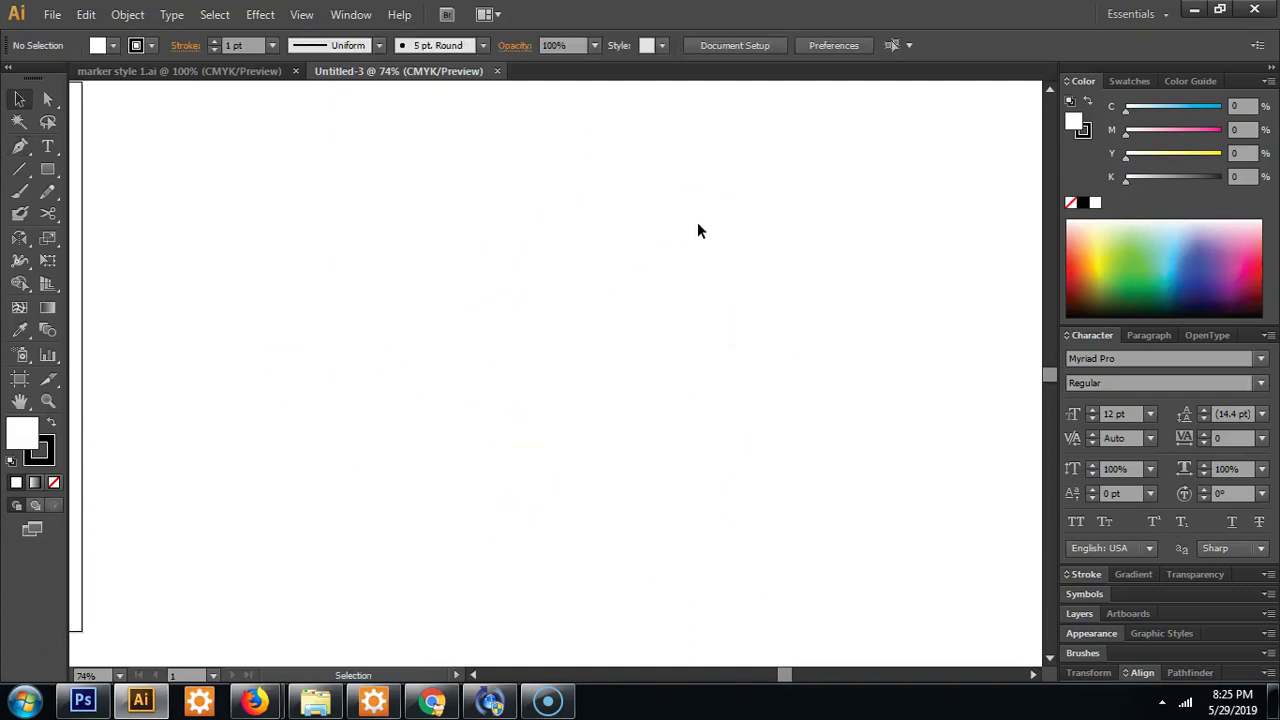
Show the Brushes panel from the Window menu.
{"action": "left_click", "coordinate": [530, 212]}
{"action": "left_click", "coordinate": [345, 14]}
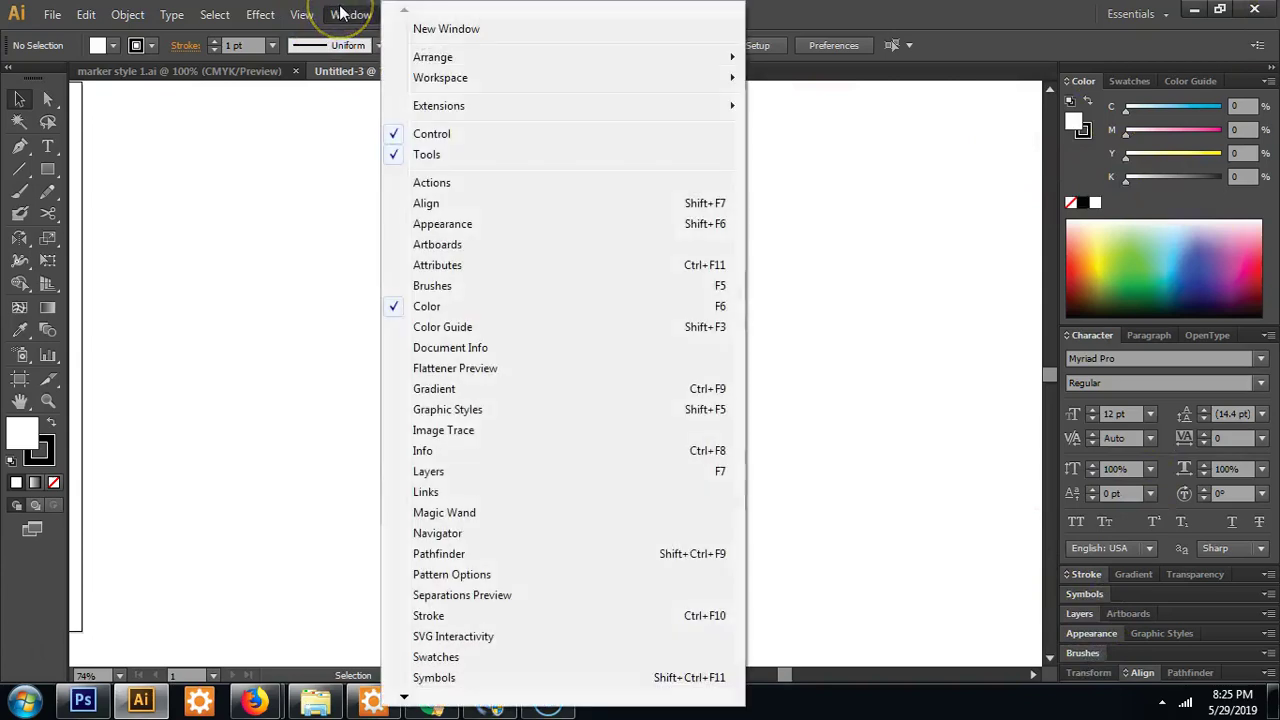
{"action": "left_click", "coordinate": [470, 290]}
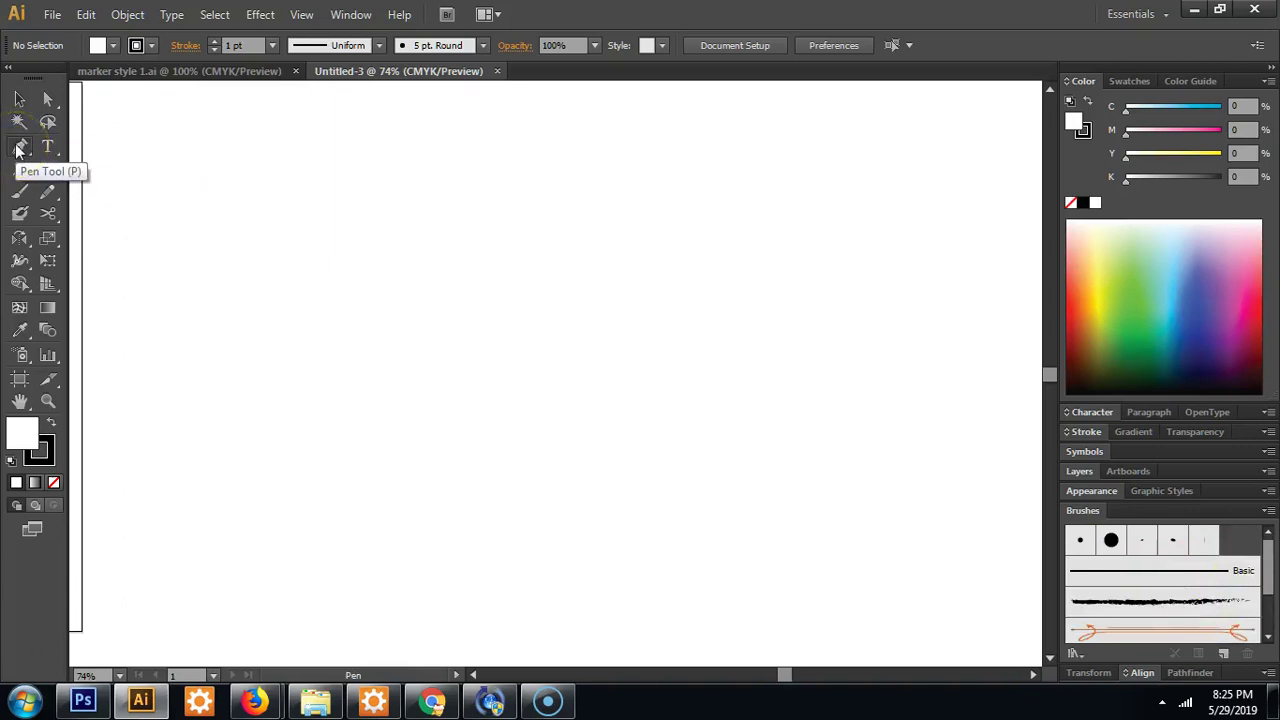
Draw a pen swoosh curving down to a sharp lower-left tip, then sweeping right.
{"action": "left_click", "coordinate": [565, 196]}
{"action": "left_click_drag", "start_coordinate": [448, 348], "coordinate": [466, 440]}
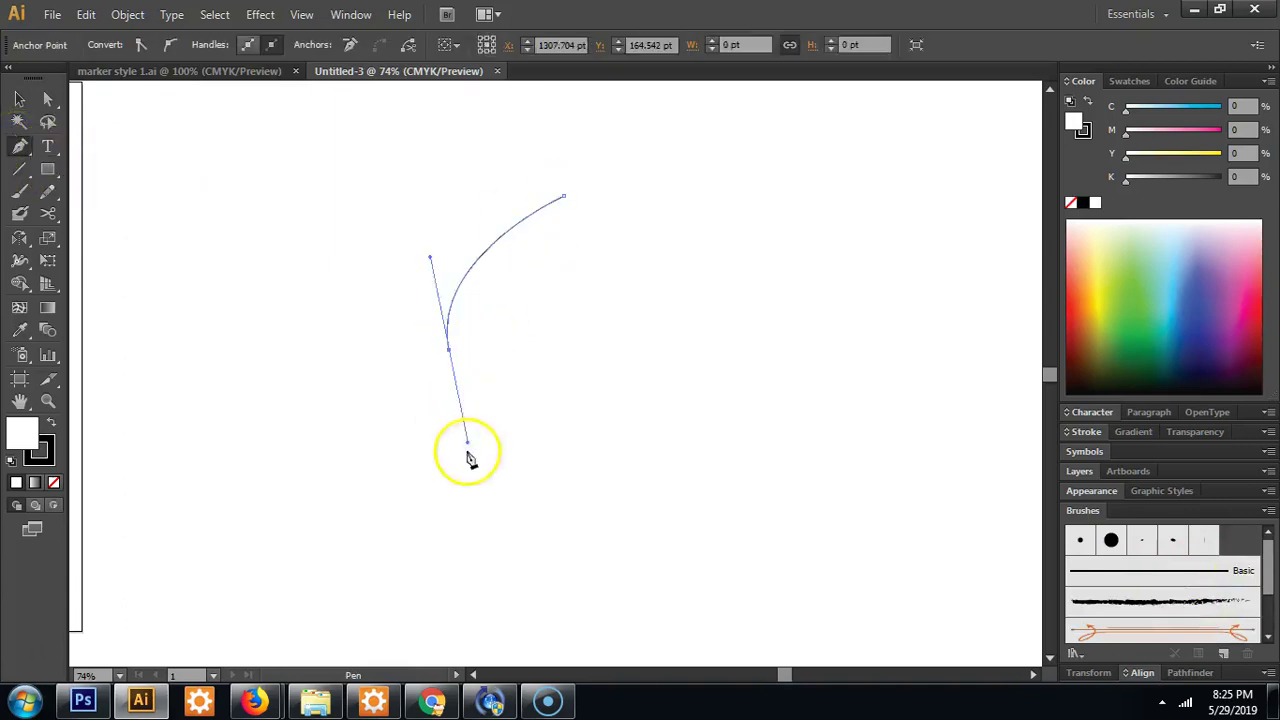
{"action": "left_click_drag", "start_coordinate": [425, 494], "coordinate": [305, 497]}
{"action": "left_click_drag", "start_coordinate": [333, 531], "coordinate": [431, 592]}
{"action": "left_click", "coordinate": [718, 502]}
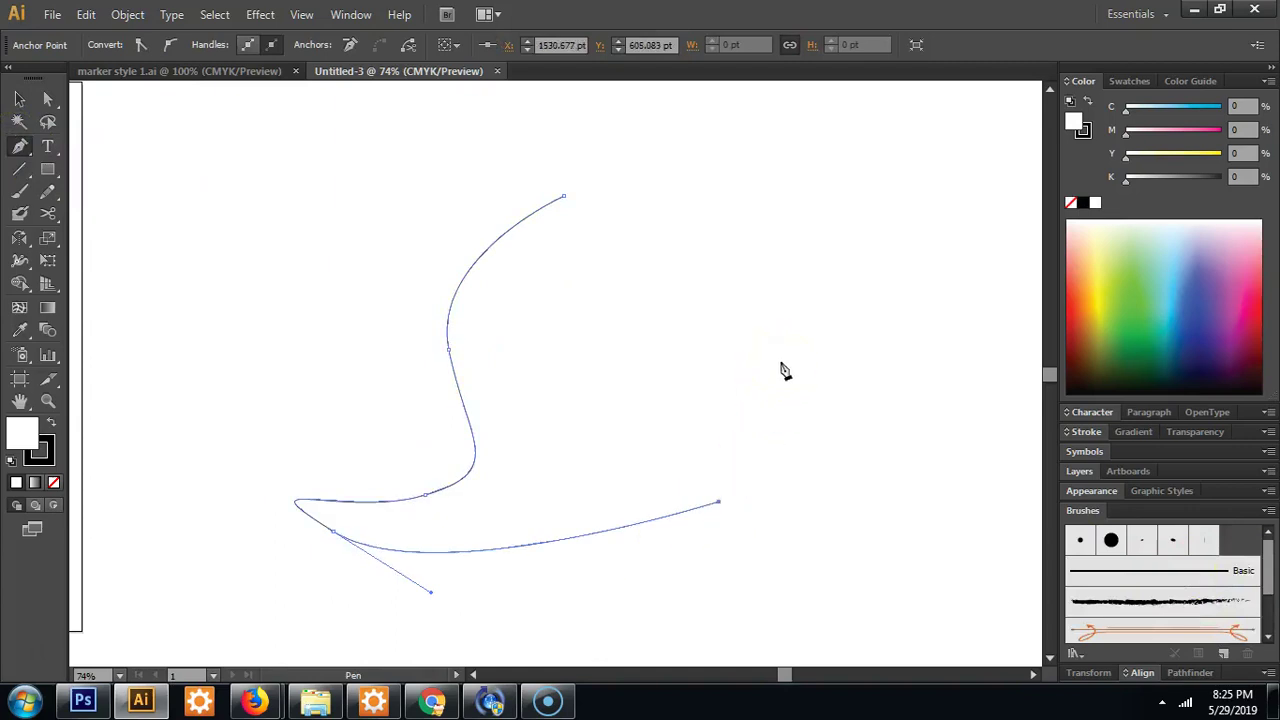
Select the swoosh and try the 5 pt and 15 pt Round, 3 pt and 5 pt Oval, and 5 pt Flat brushes.
{"action": "key", "text": "v"}
{"action": "left_click", "coordinate": [777, 429]}
{"action": "key", "text": "ctrl+a"}
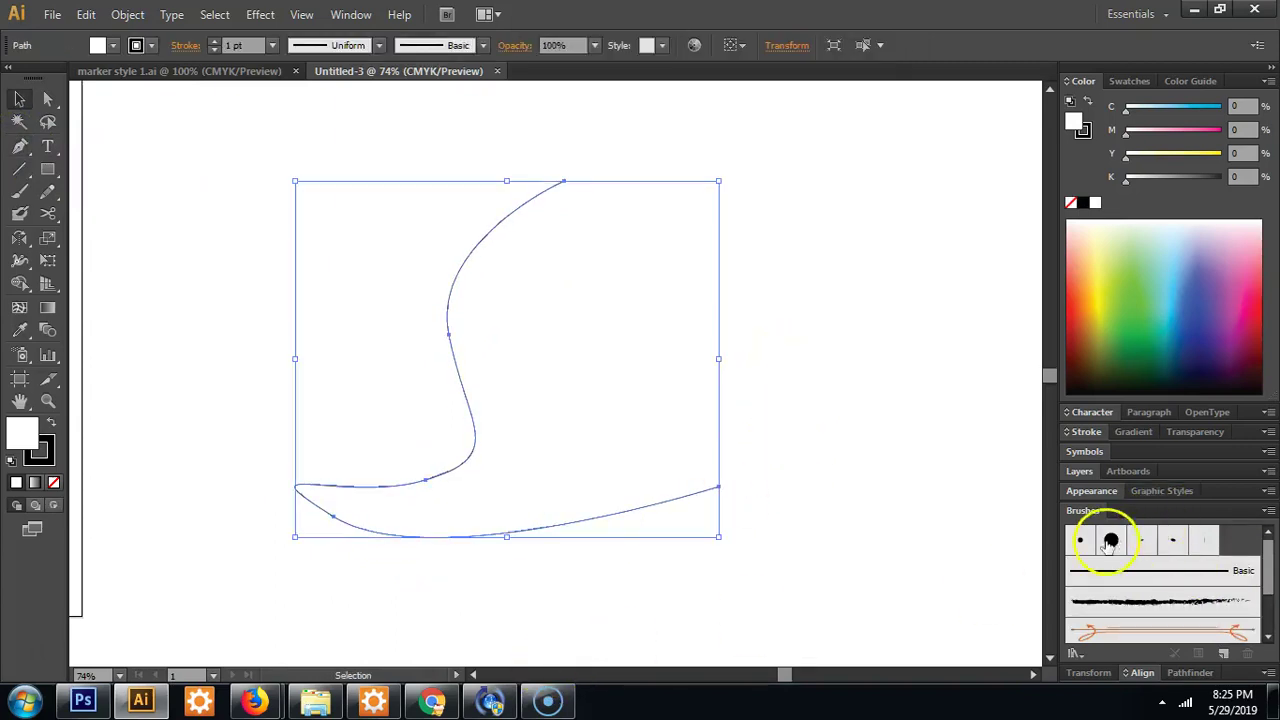
{"action": "left_click", "coordinate": [1081, 540]}
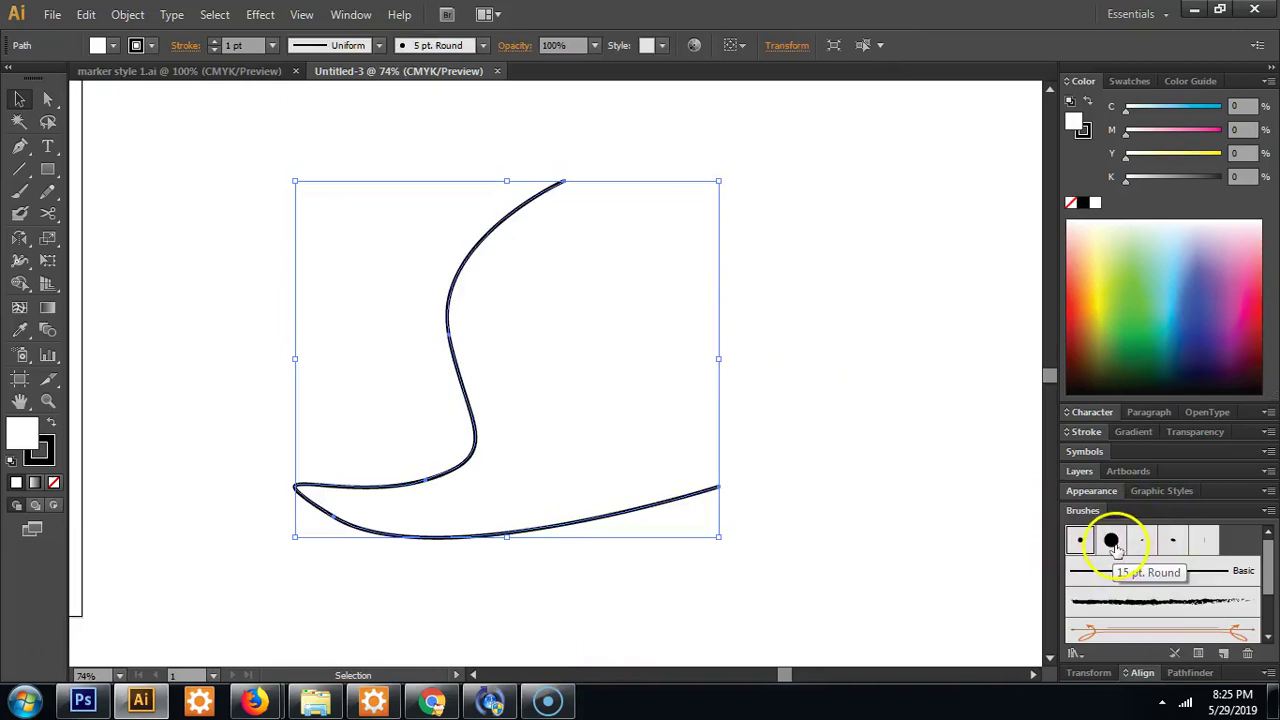
{"action": "left_click", "coordinate": [1111, 541]}
{"action": "left_click", "coordinate": [1143, 541]}
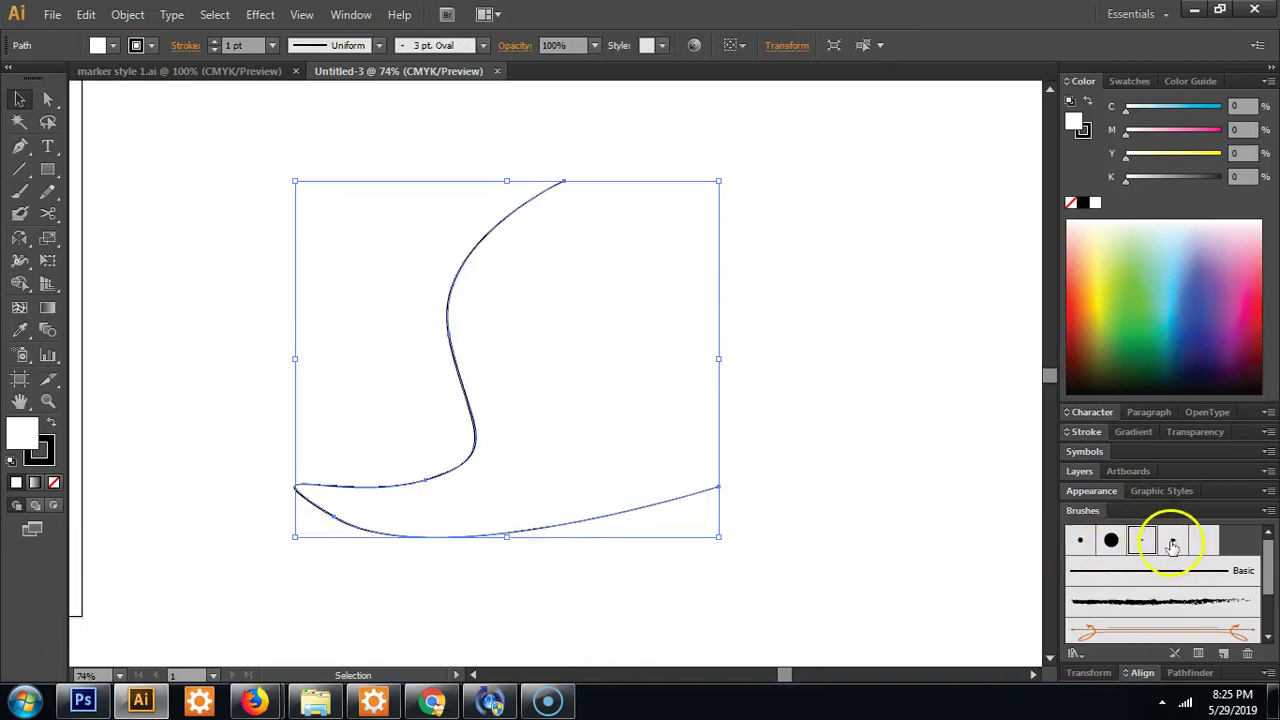
{"action": "left_click", "coordinate": [1174, 542]}
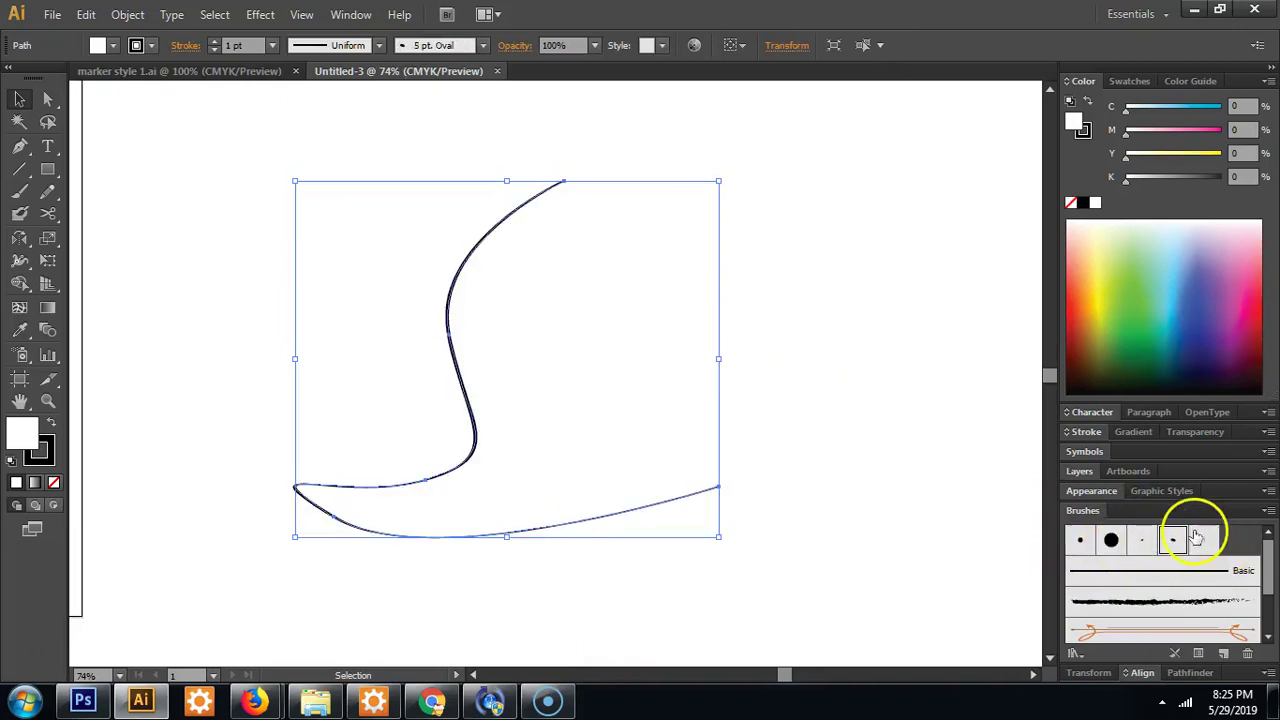
{"action": "left_click", "coordinate": [1199, 540]}
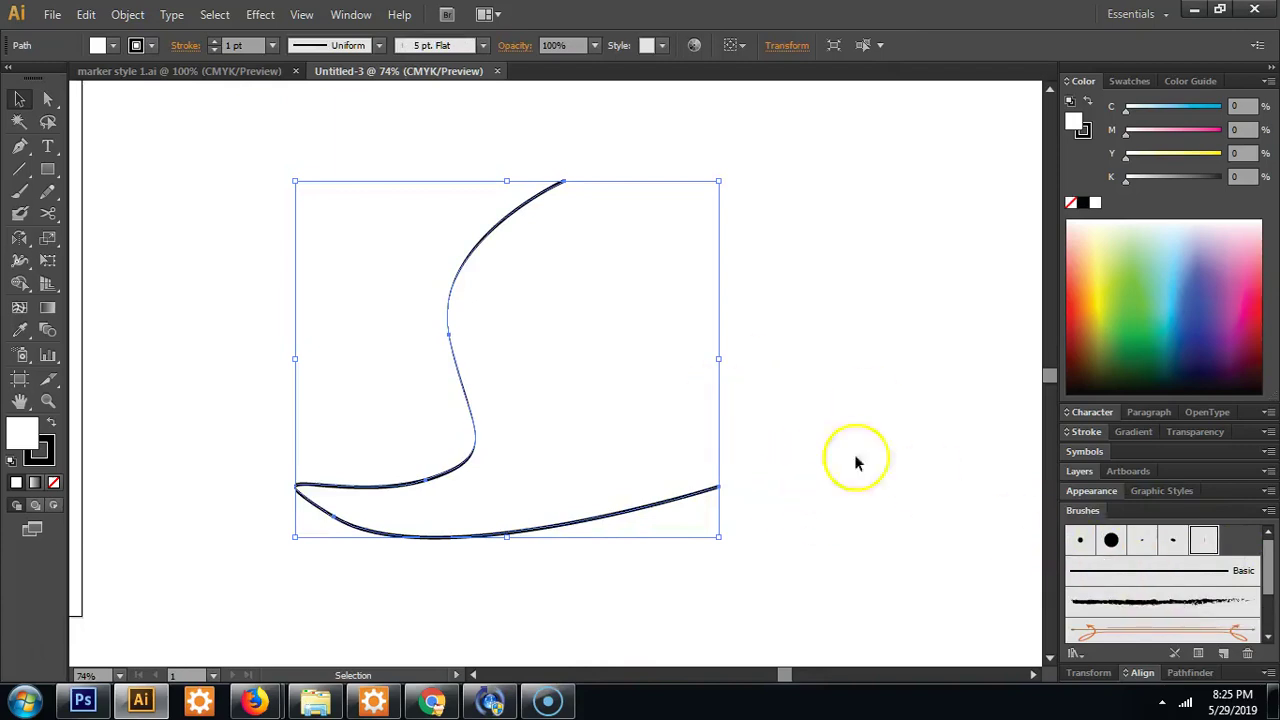
Try Basic, charcoal, grey 6.00 and Divider brushes on the swoosh, then delete it.
{"action": "left_click", "coordinate": [1118, 571]}
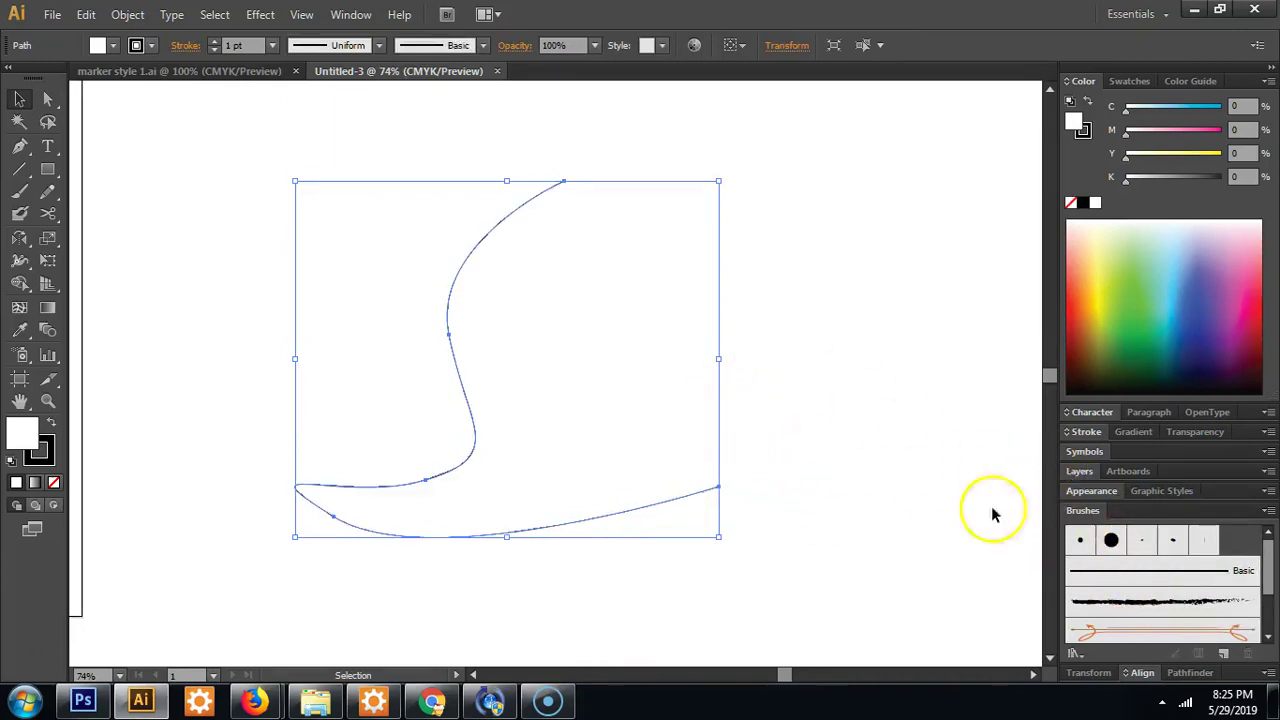
{"action": "scroll", "coordinate": [1137, 588], "scroll_direction": "down", "scroll_amount": 1}
{"action": "left_click", "coordinate": [1157, 546]}
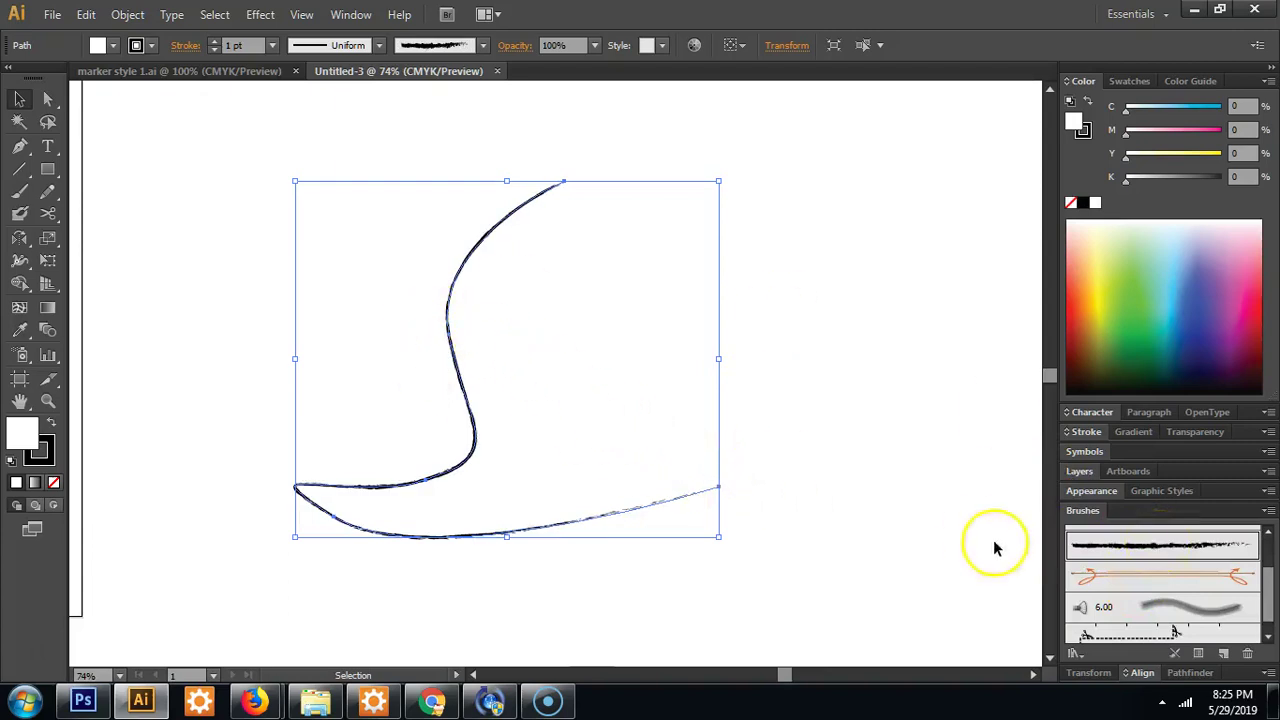
{"action": "left_click", "coordinate": [1180, 607]}
{"action": "left_click", "coordinate": [1185, 580]}
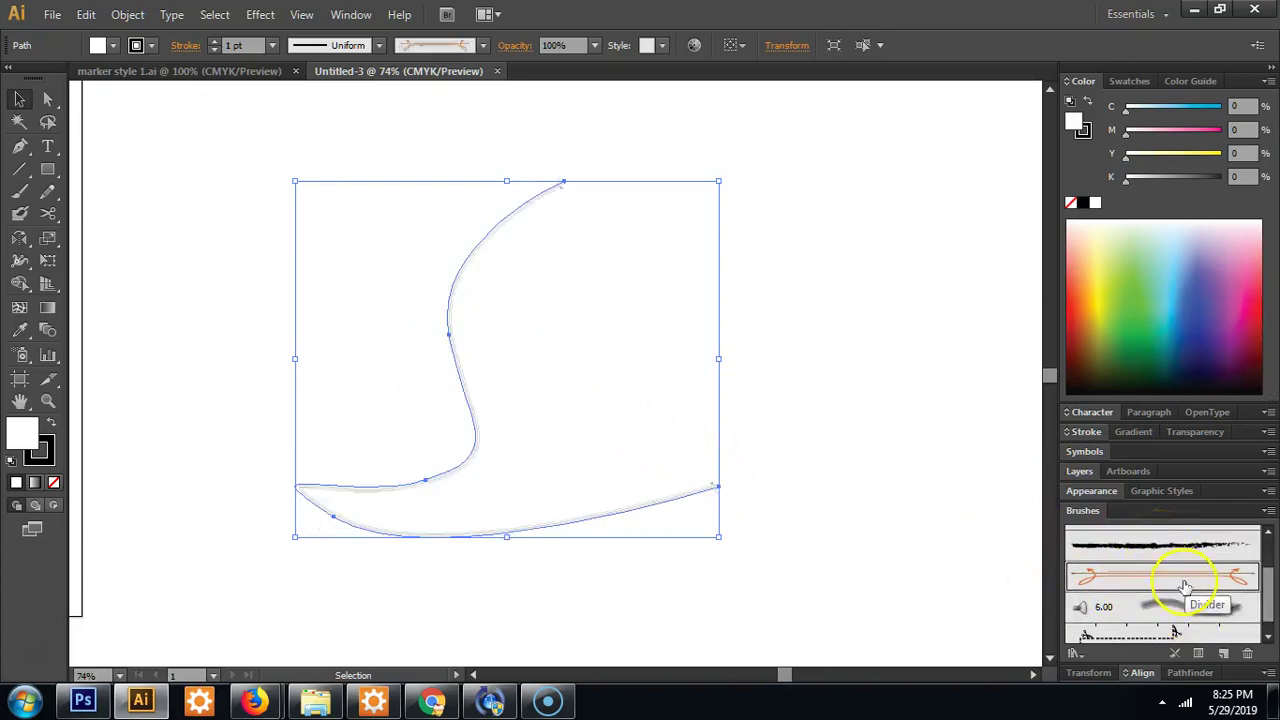
{"action": "scroll", "coordinate": [1190, 578], "scroll_direction": "up", "scroll_amount": 2}
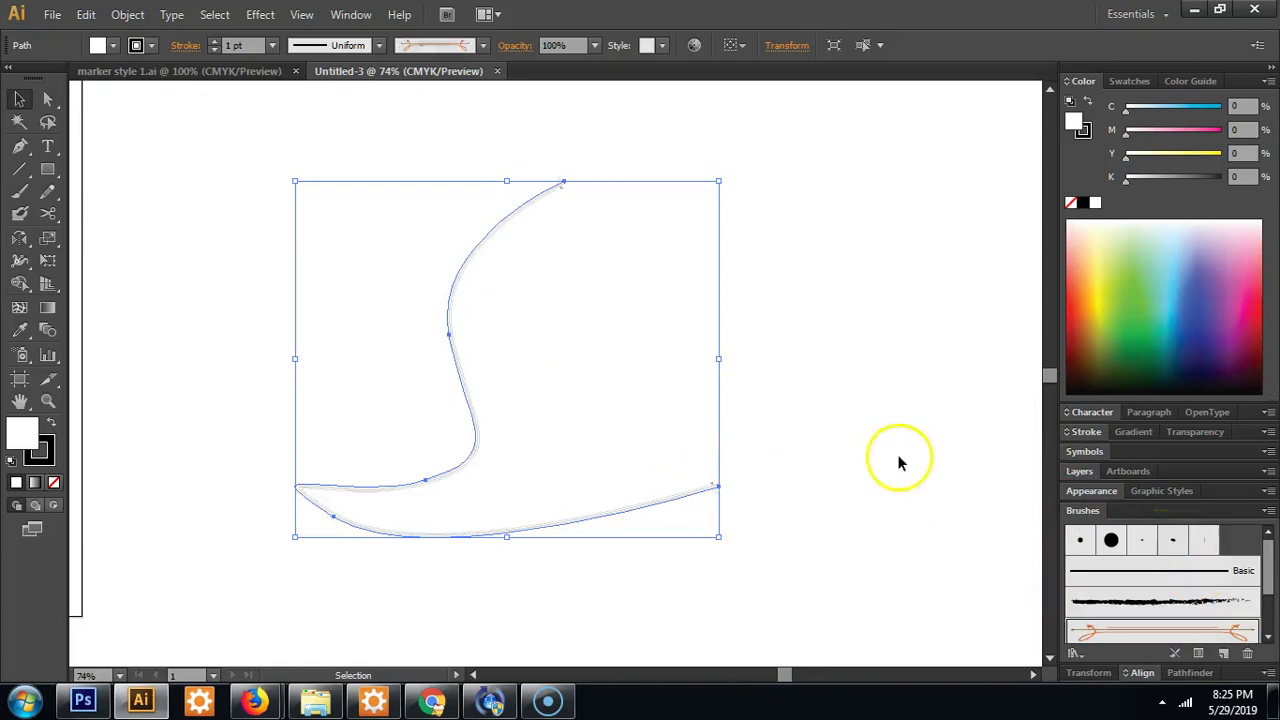
{"action": "key", "text": "Delete"}
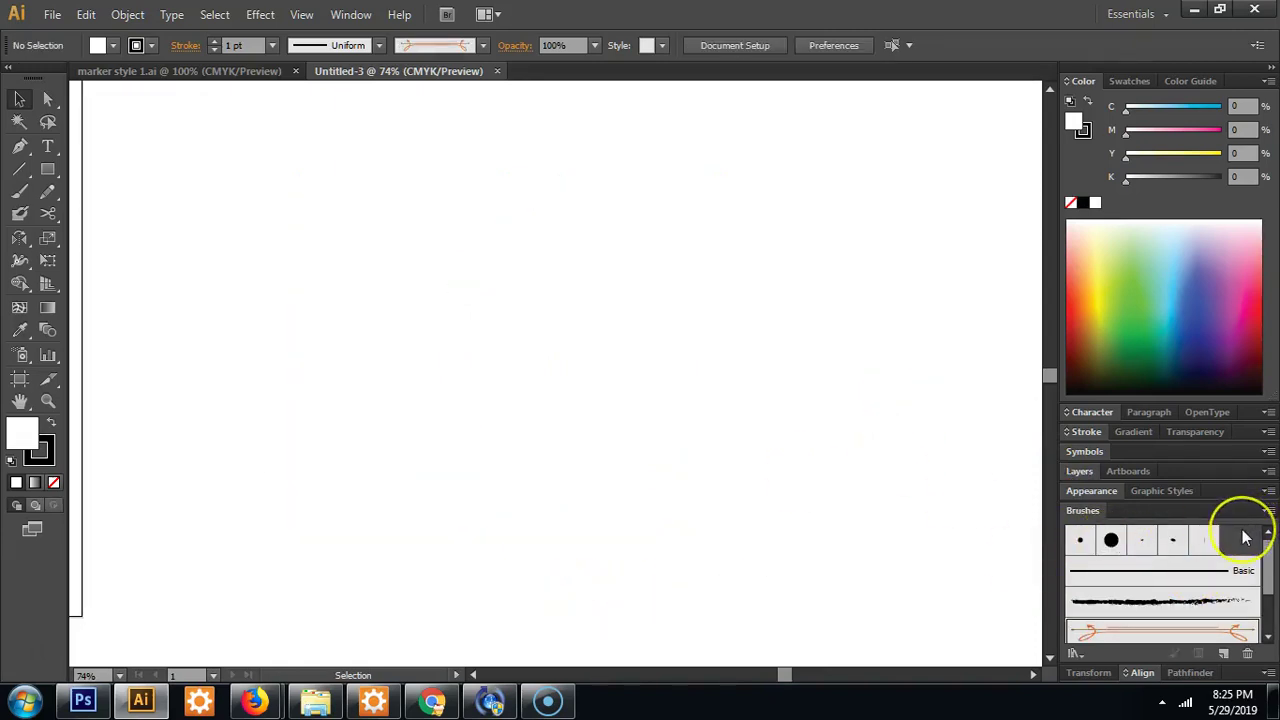
{"action": "left_click", "coordinate": [973, 473]}
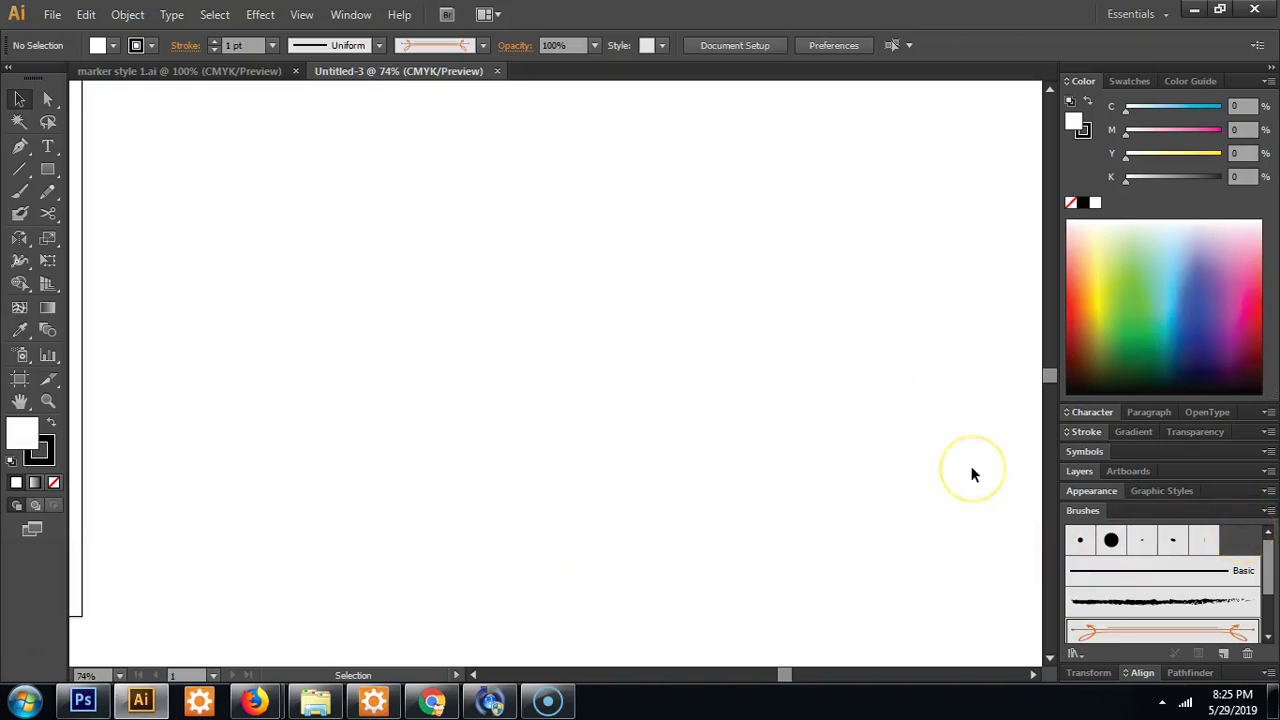
{"action": "left_click", "coordinate": [229, 72]}
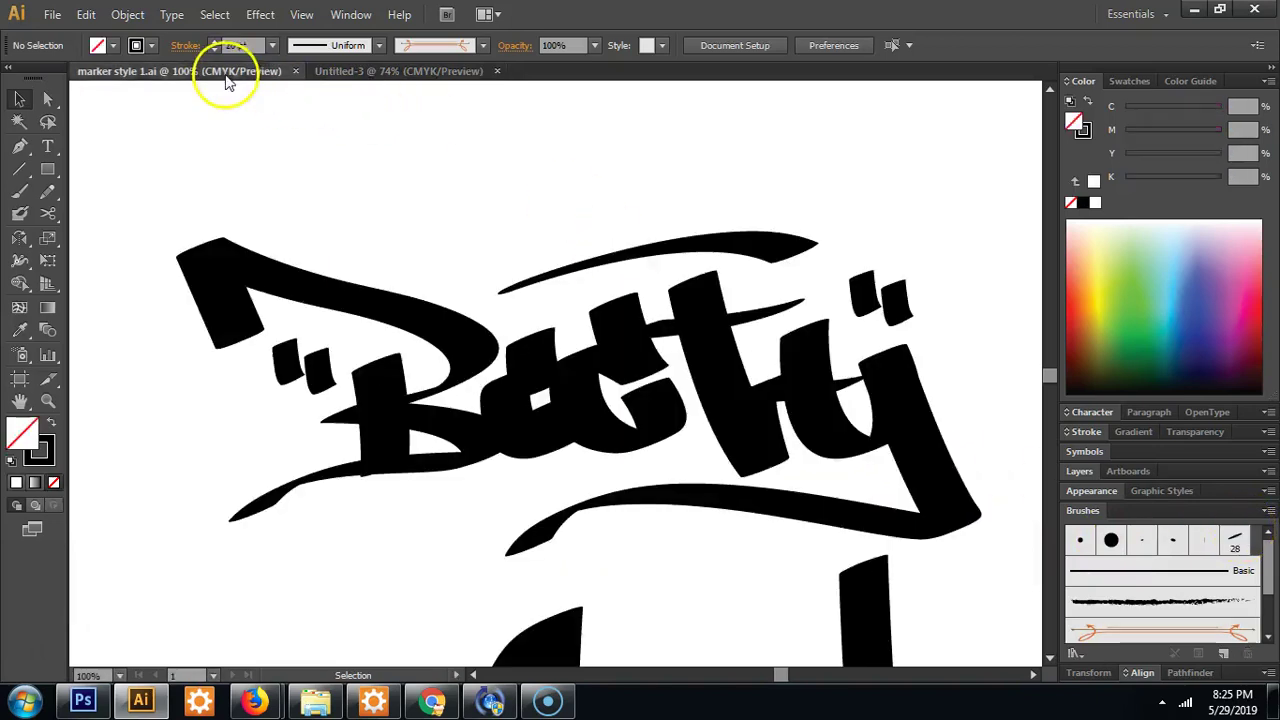
{"action": "left_click", "coordinate": [420, 72]}
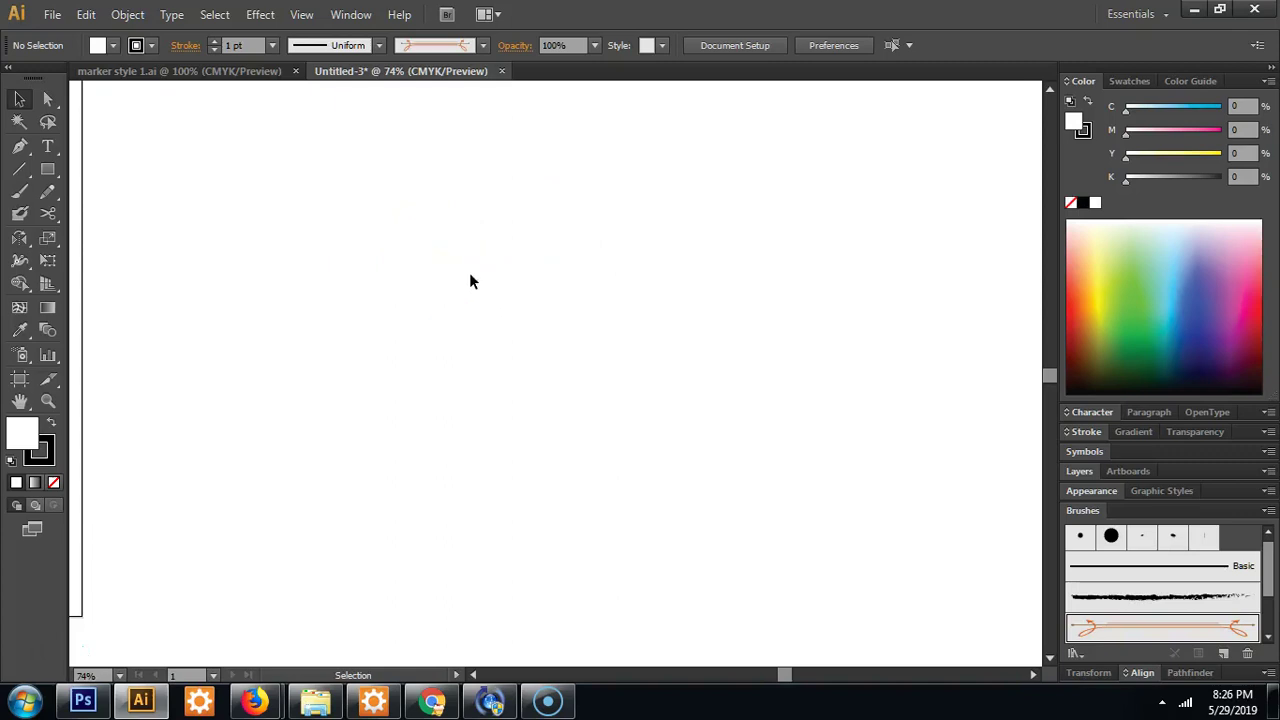
Add CALI as large 171 pt Myriad Pro black type near the artboard's top left.
{"action": "key", "text": "t"}
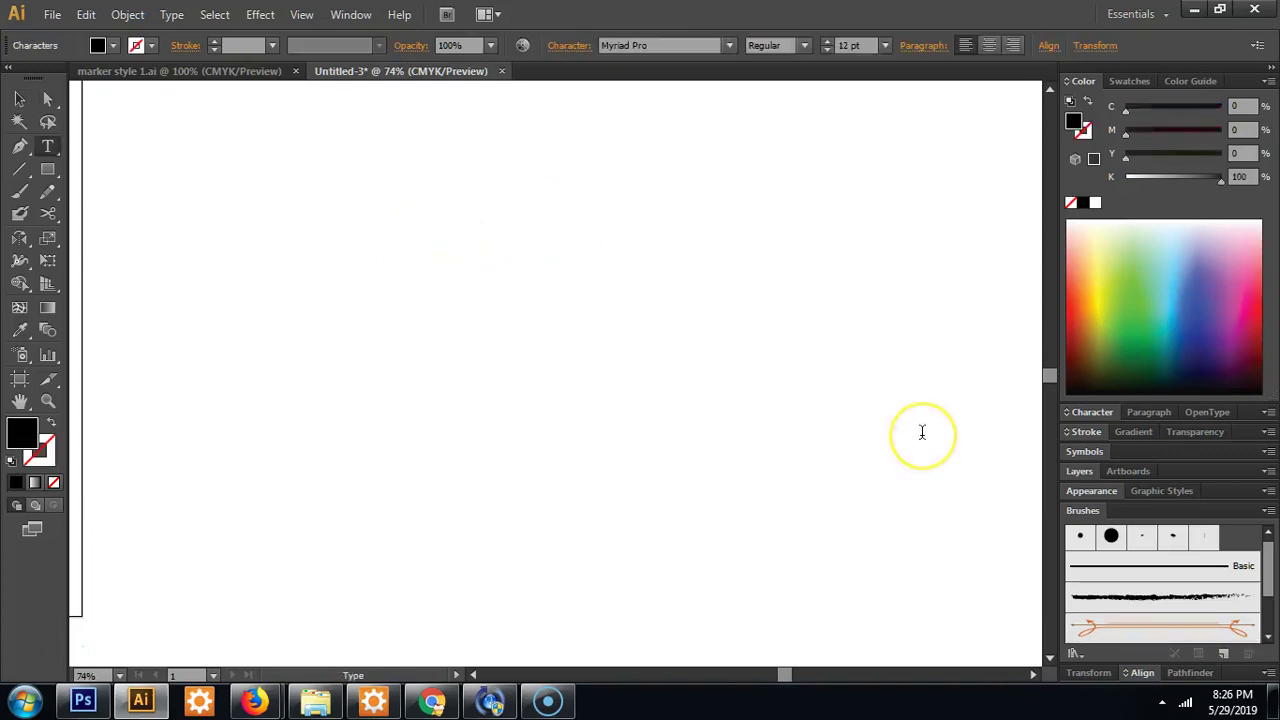
{"action": "left_click", "coordinate": [19, 99]}
{"action": "left_click_drag", "start_coordinate": [497, 286], "coordinate": [400, 194]}
{"action": "left_click", "coordinate": [425, 267]}
{"action": "left_click", "coordinate": [510, 304]}
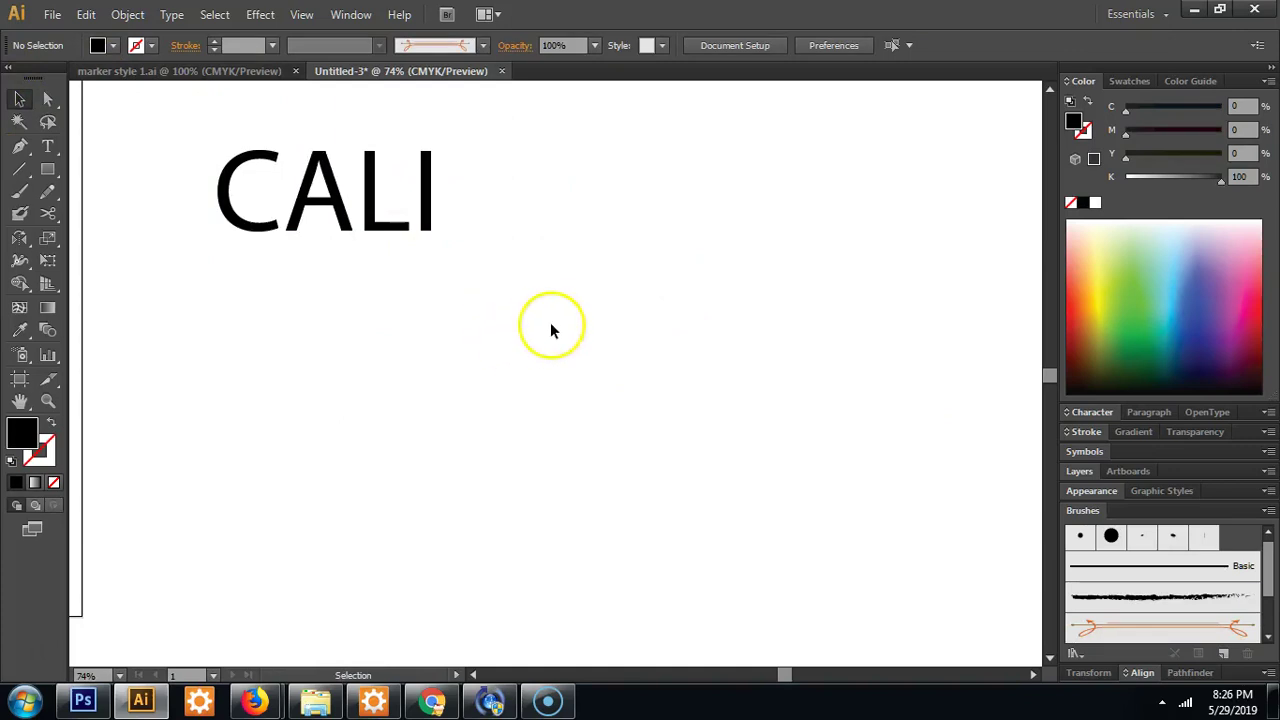
{"action": "key", "text": "p"}
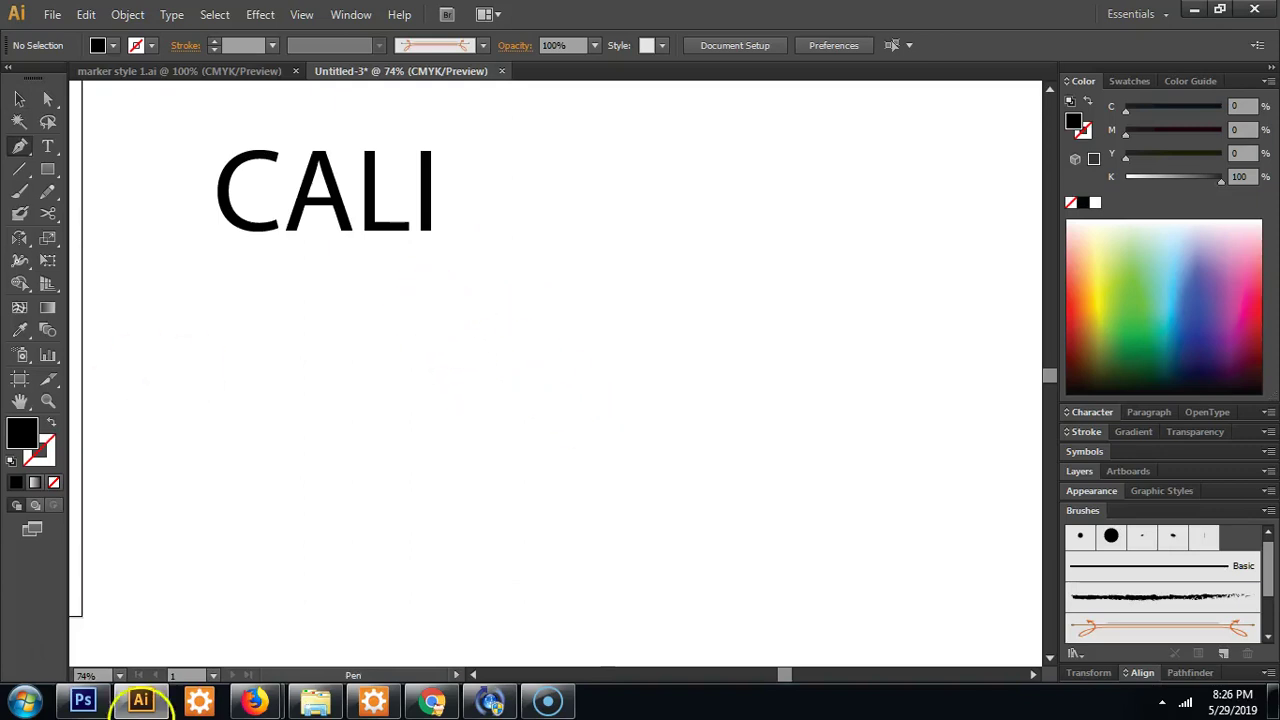
Look over the Bates handstyle reference in Google Images, then go back to Illustrator.
{"action": "mouse_move", "coordinate": [255, 698]}
{"action": "left_click", "coordinate": [220, 615]}
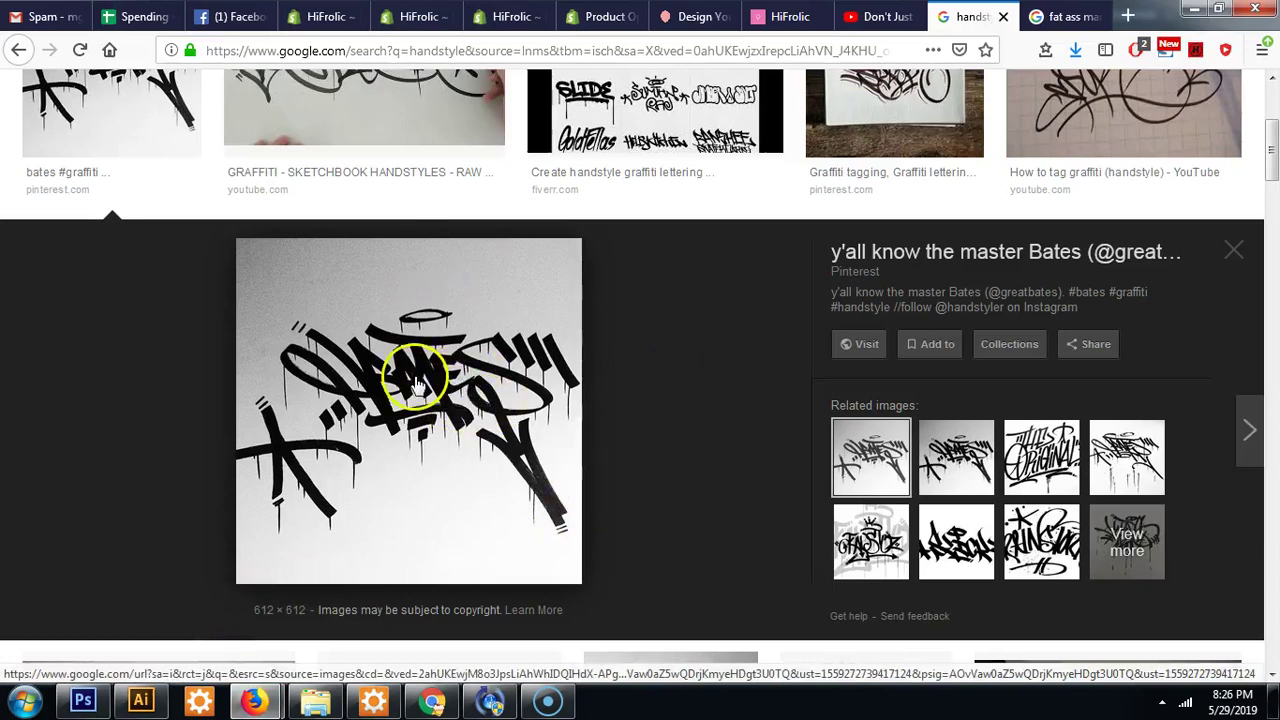
{"action": "scroll", "coordinate": [660, 480], "scroll_direction": "up", "scroll_amount": 3}
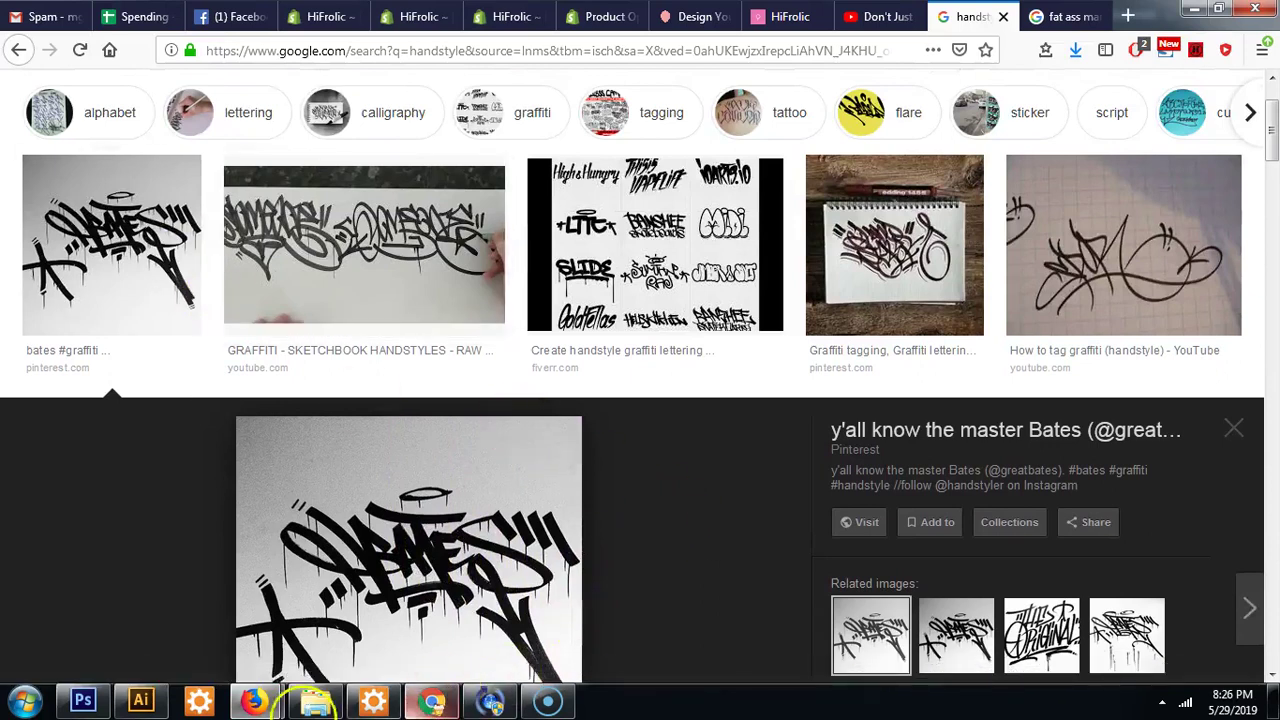
{"action": "left_click", "coordinate": [141, 700]}
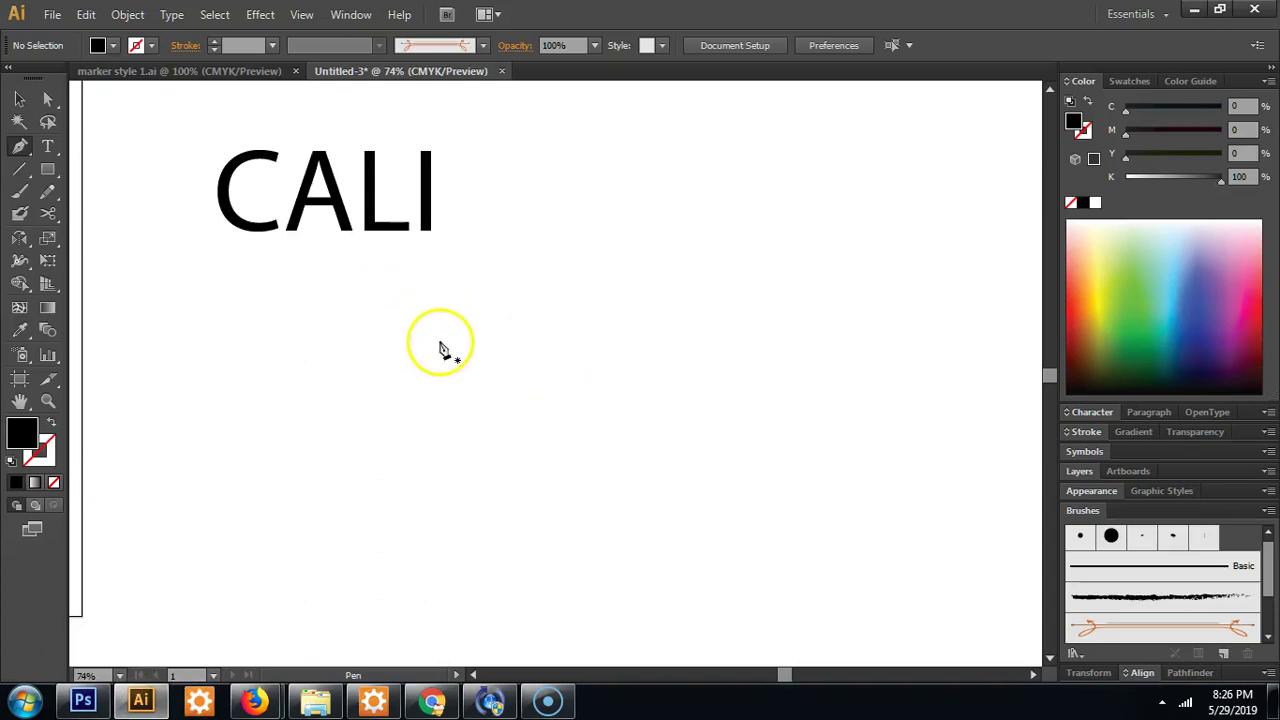
Draw a first C curve under CALI, give it a black round-brush stroke, then delete it.
{"action": "left_click_drag", "start_coordinate": [438, 340], "coordinate": [457, 349]}
{"action": "left_click_drag", "start_coordinate": [350, 400], "coordinate": [366, 523]}
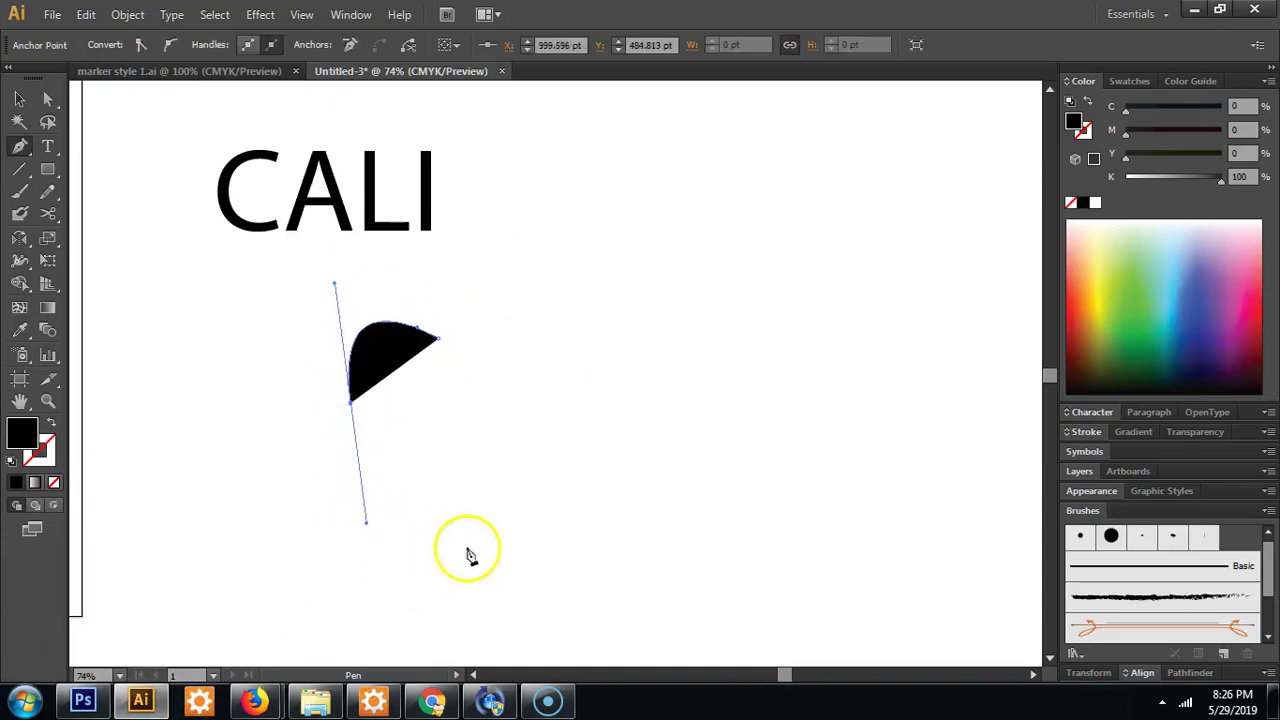
{"action": "left_click_drag", "start_coordinate": [467, 547], "coordinate": [530, 458]}
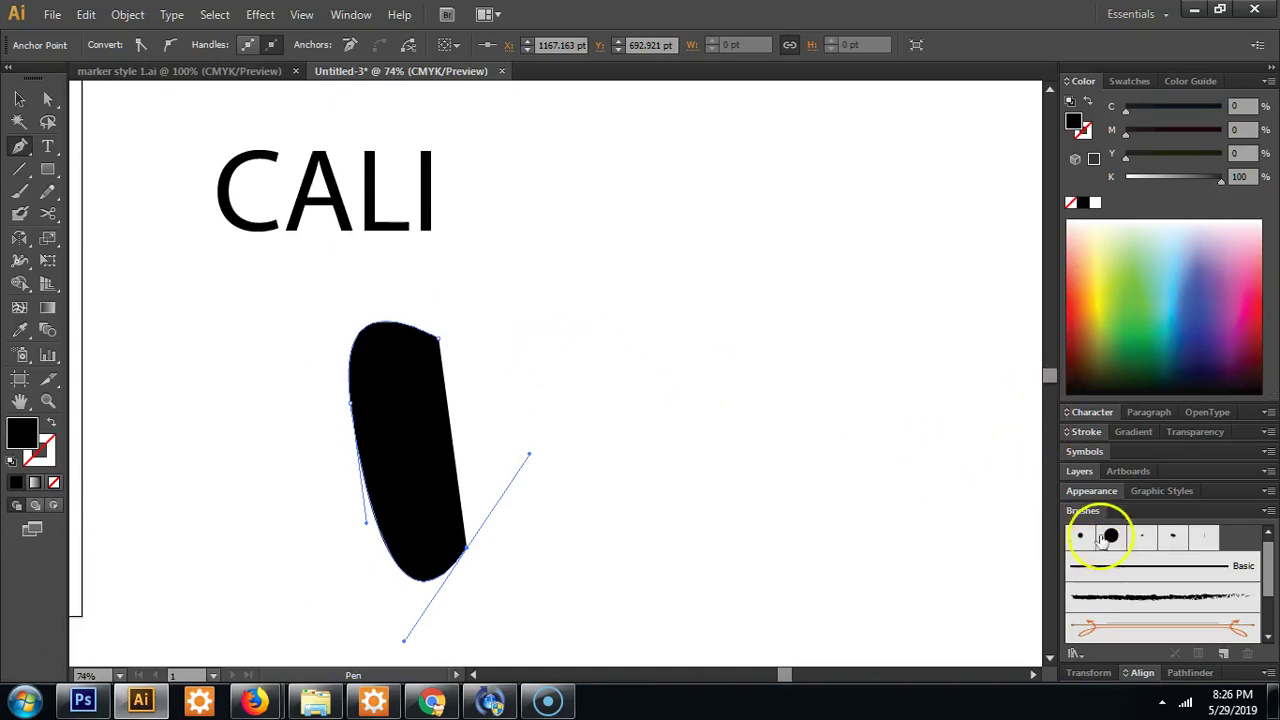
{"action": "left_click", "coordinate": [52, 423]}
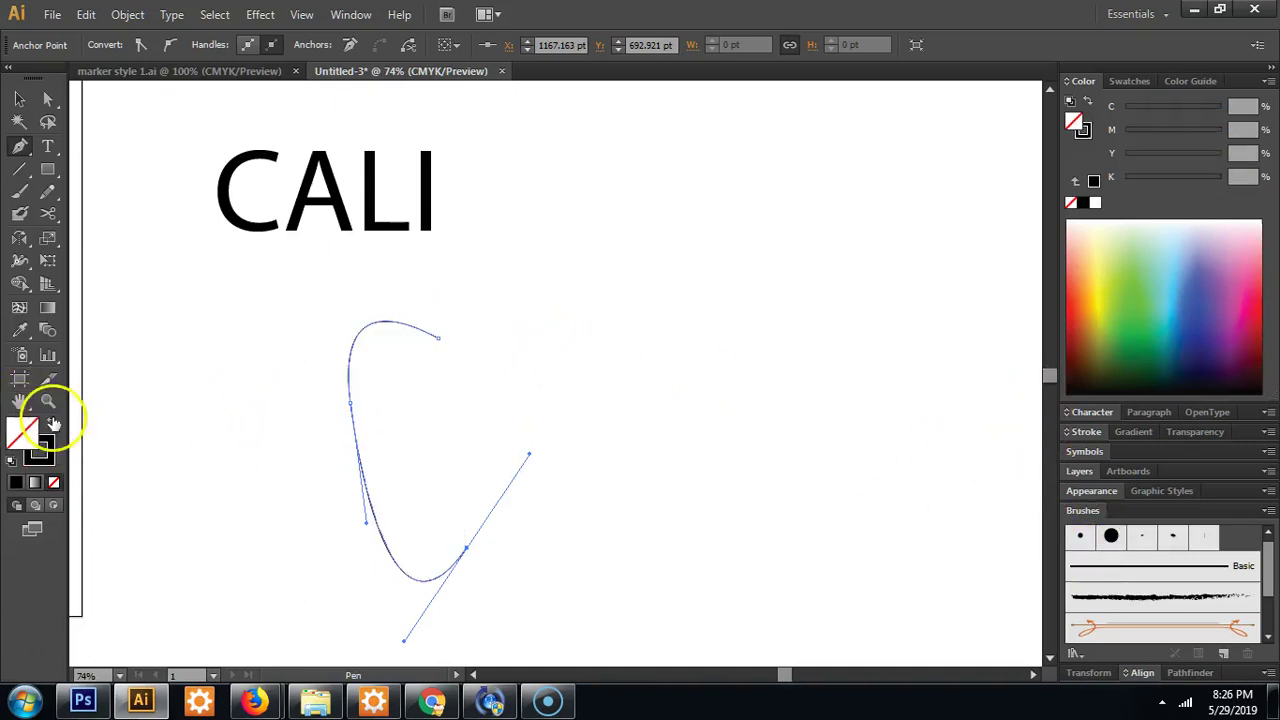
{"action": "left_click", "coordinate": [1109, 535]}
{"action": "key", "text": "v"}
{"action": "key", "text": "Delete"}
{"action": "key", "text": "Delete"}
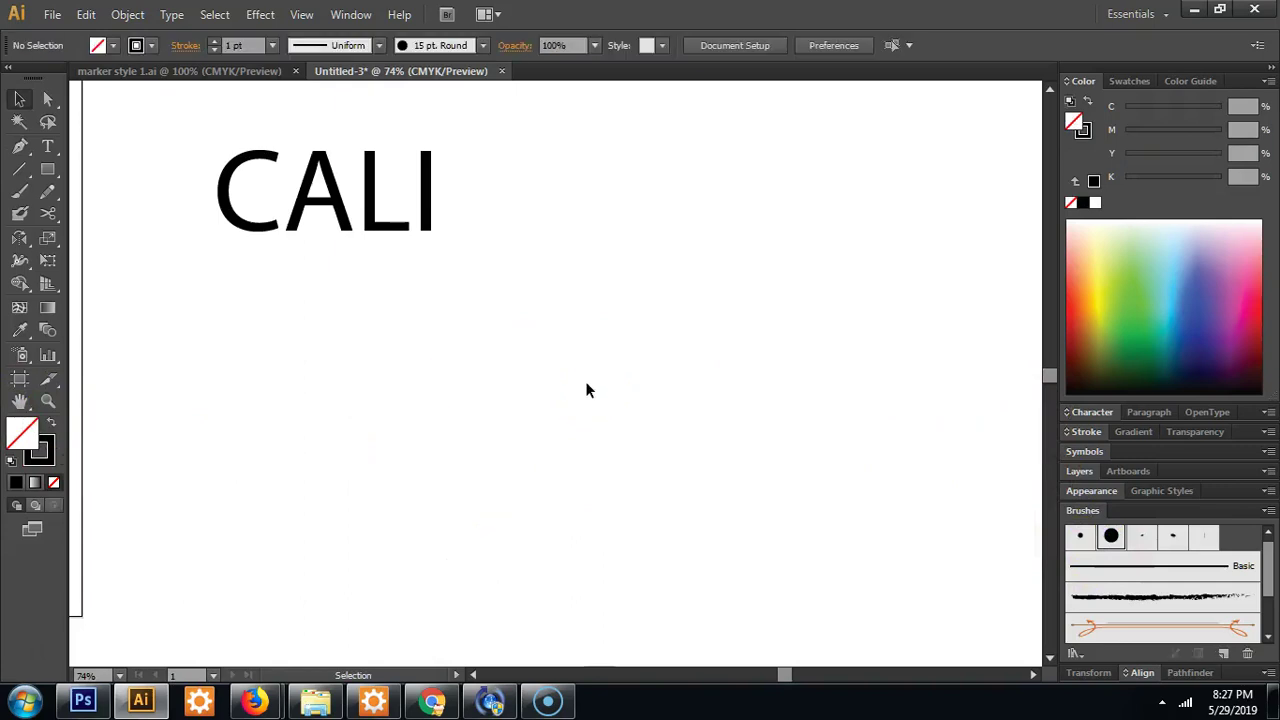
{"action": "key", "text": "p"}
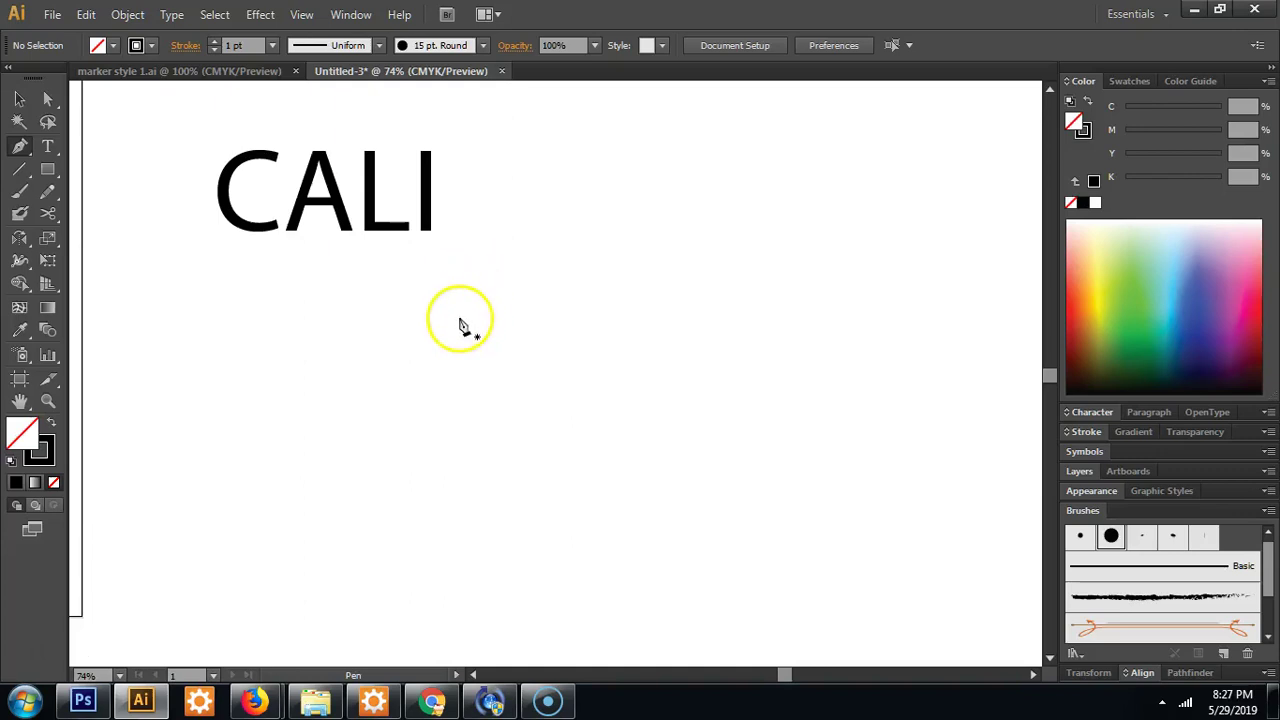
Redraw the C with the Pen tool: a downstroke to a sharp tip, looping around and rising right.
{"action": "left_click", "coordinate": [454, 296]}
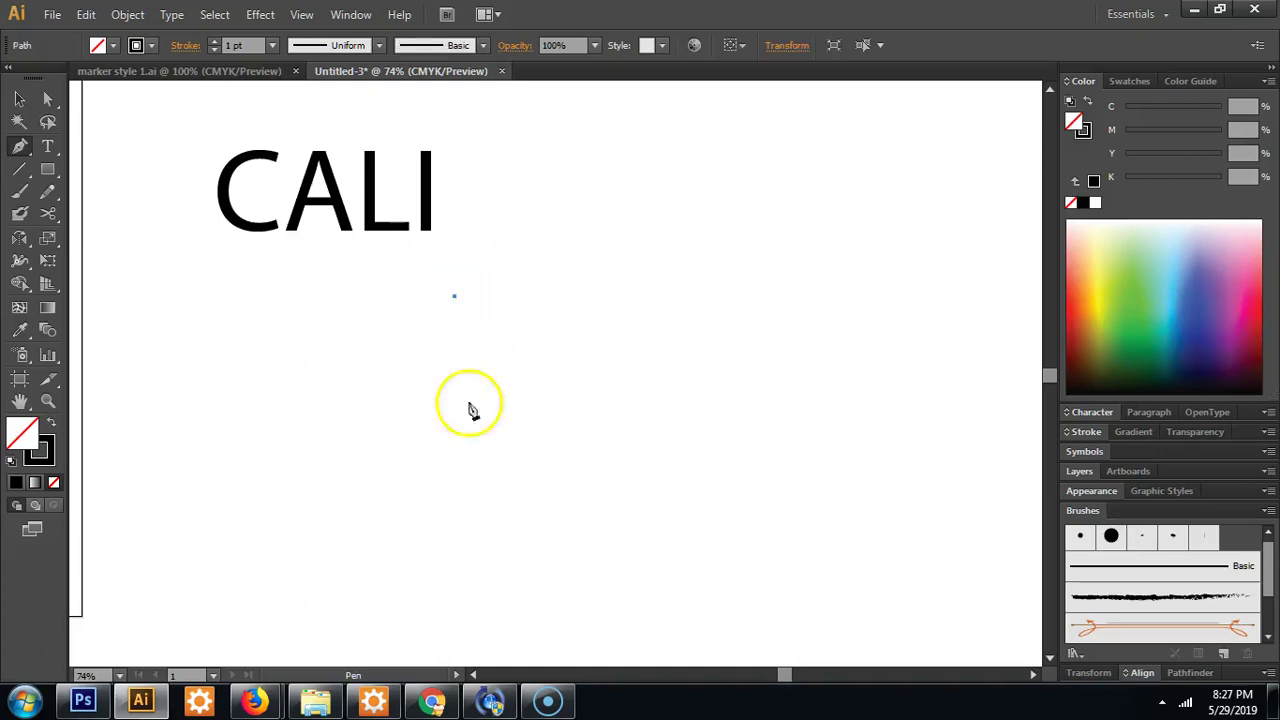
{"action": "left_click_drag", "start_coordinate": [470, 425], "coordinate": [484, 449]}
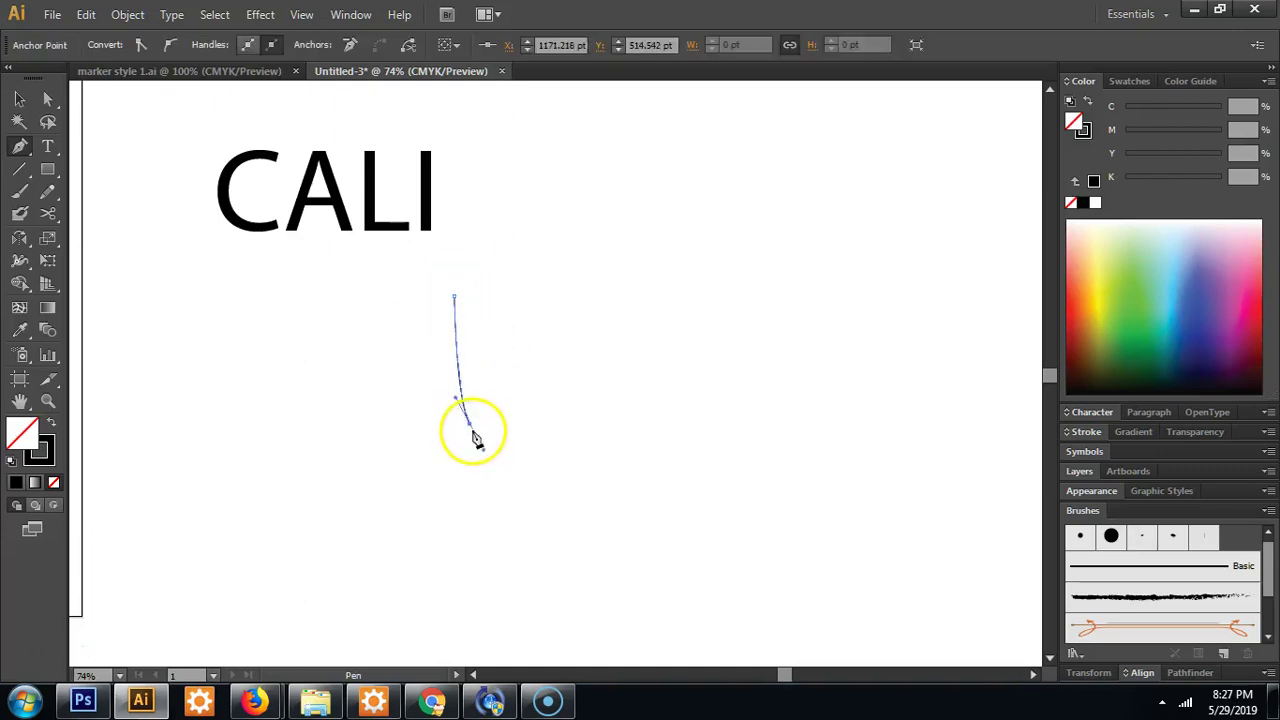
{"action": "left_click", "coordinate": [468, 422]}
{"action": "left_click_drag", "start_coordinate": [390, 350], "coordinate": [343, 371]}
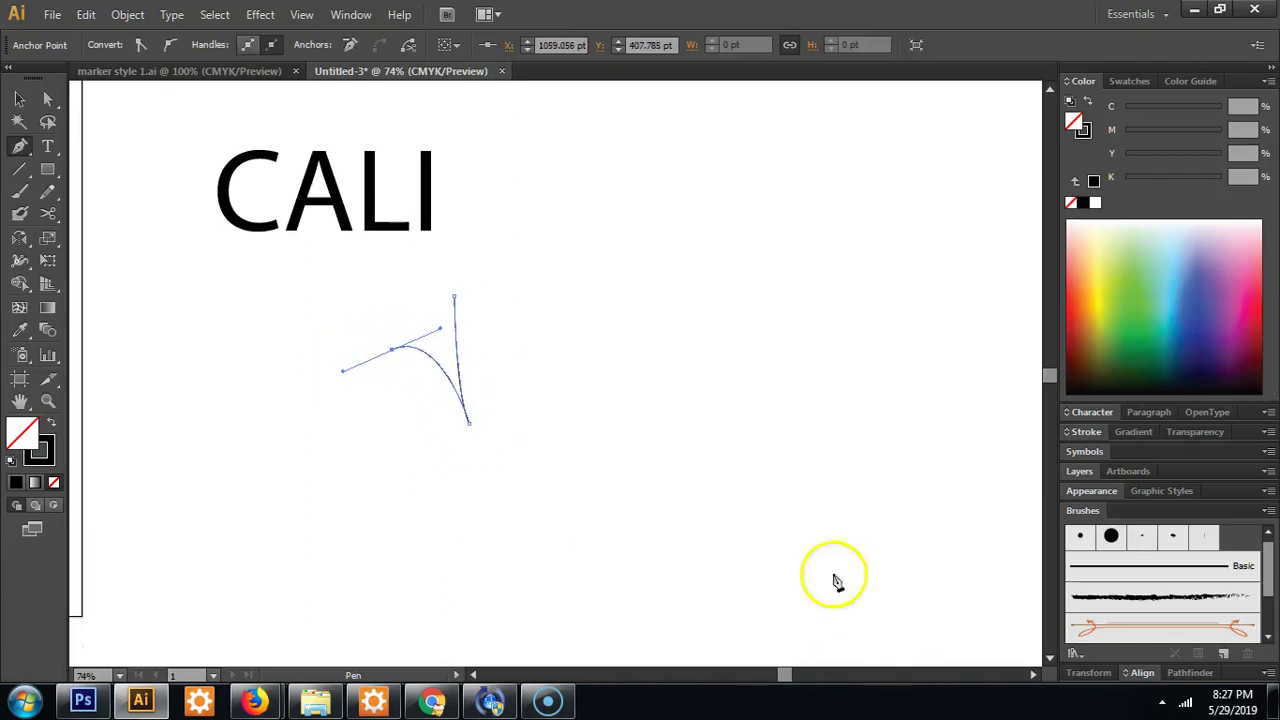
{"action": "left_click_drag", "start_coordinate": [466, 588], "coordinate": [557, 600]}
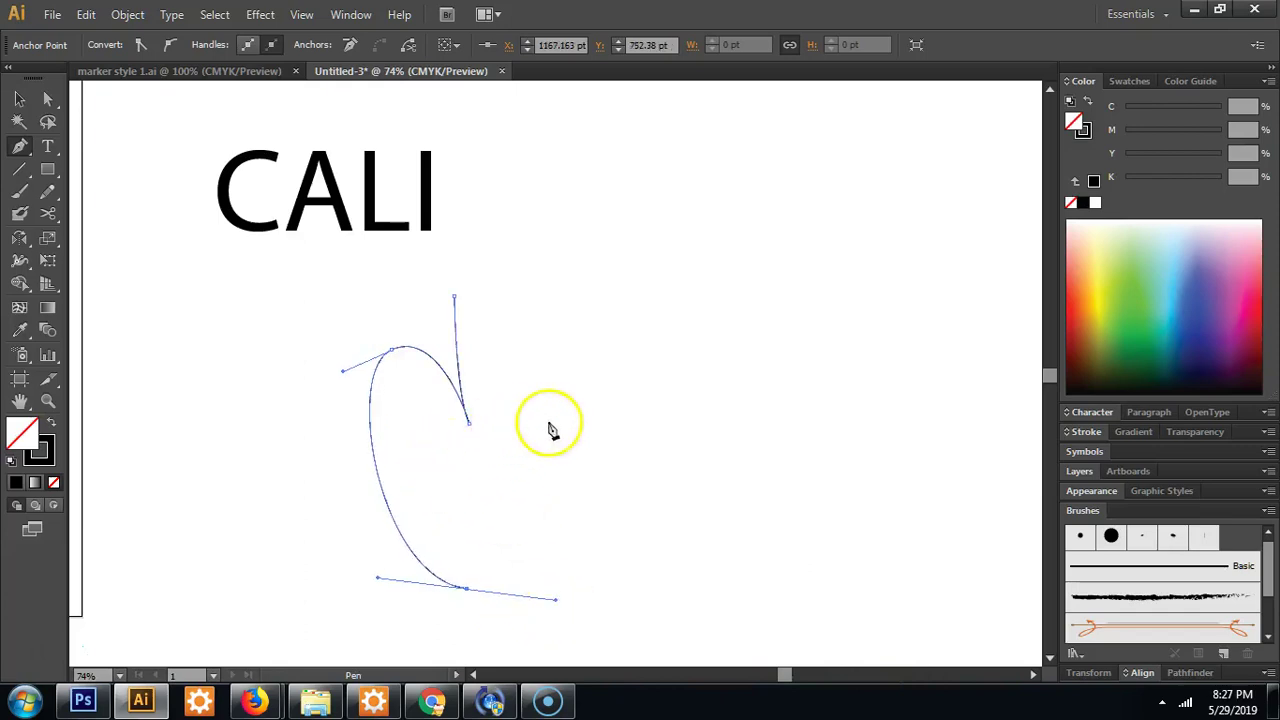
{"action": "left_click", "coordinate": [512, 410]}
{"action": "key", "text": "v"}
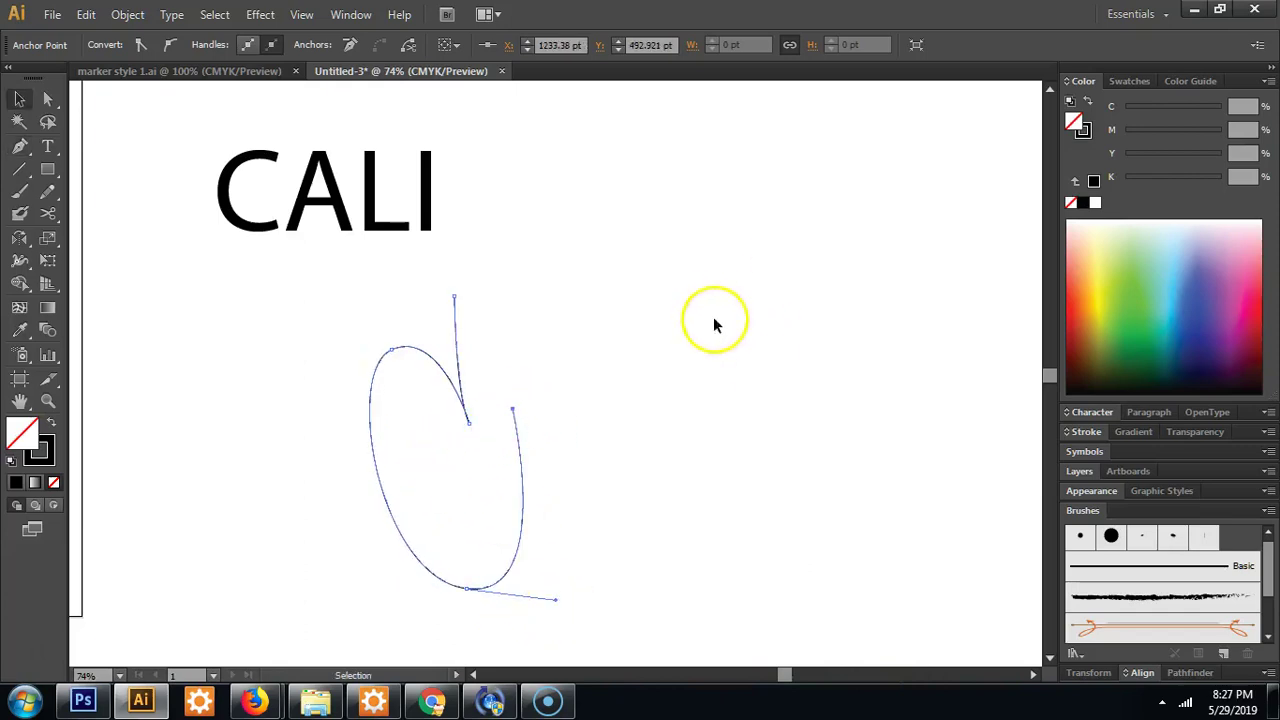
{"action": "left_click", "coordinate": [715, 323]}
{"action": "left_click_drag", "start_coordinate": [646, 489], "coordinate": [606, 466]}
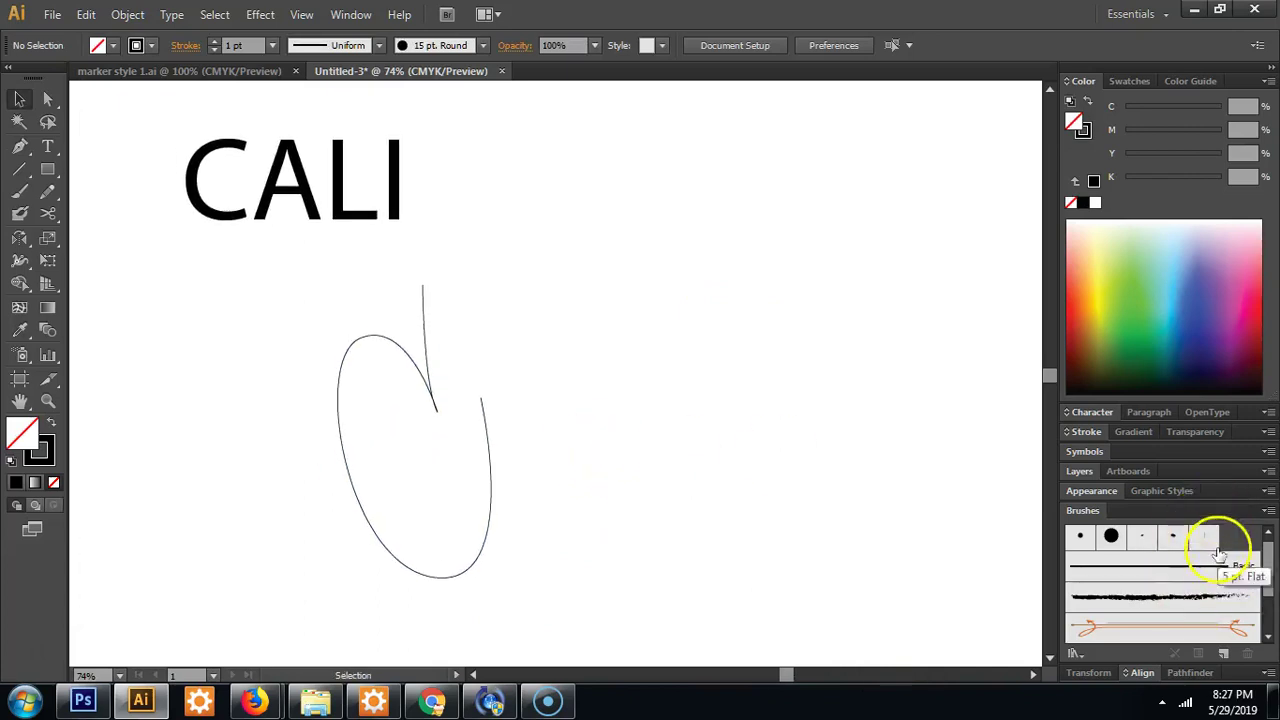
Start a new Calligraphic Brush from the Brushes panel and begin flattening its tip.
{"action": "left_click", "coordinate": [1225, 654]}
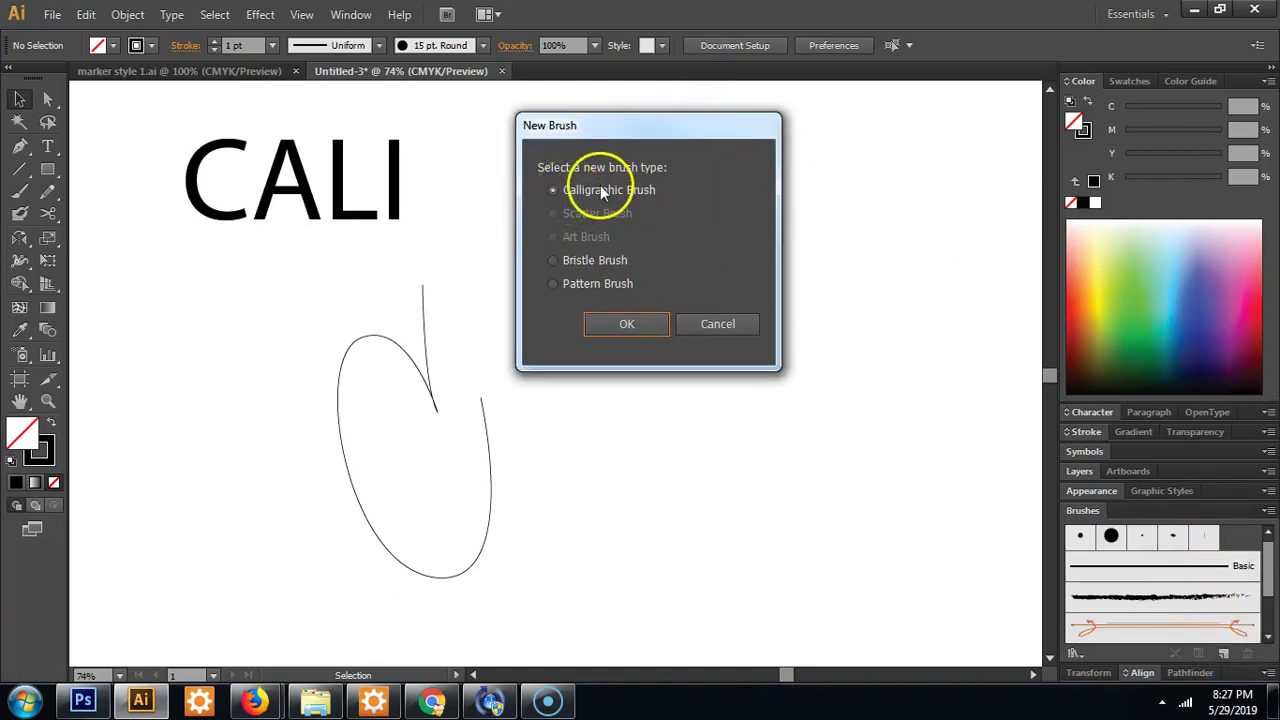
{"action": "left_click", "coordinate": [642, 325]}
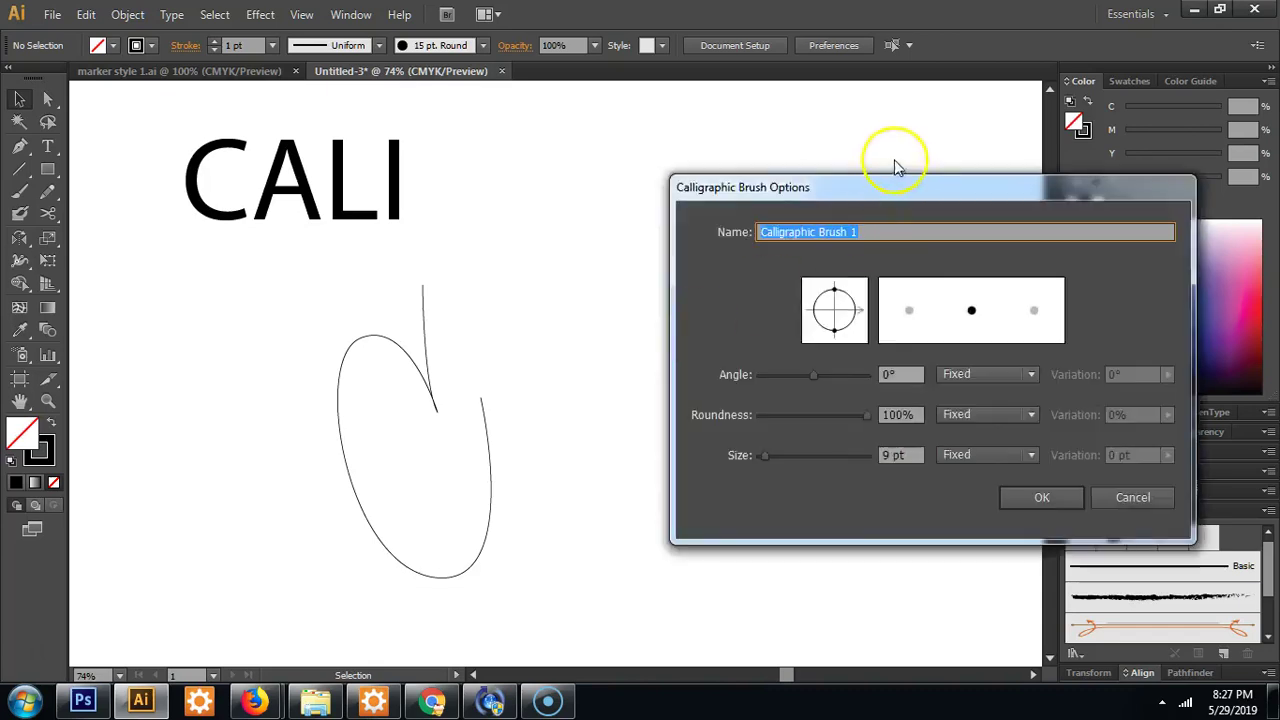
{"action": "left_click_drag", "start_coordinate": [897, 185], "coordinate": [766, 153]}
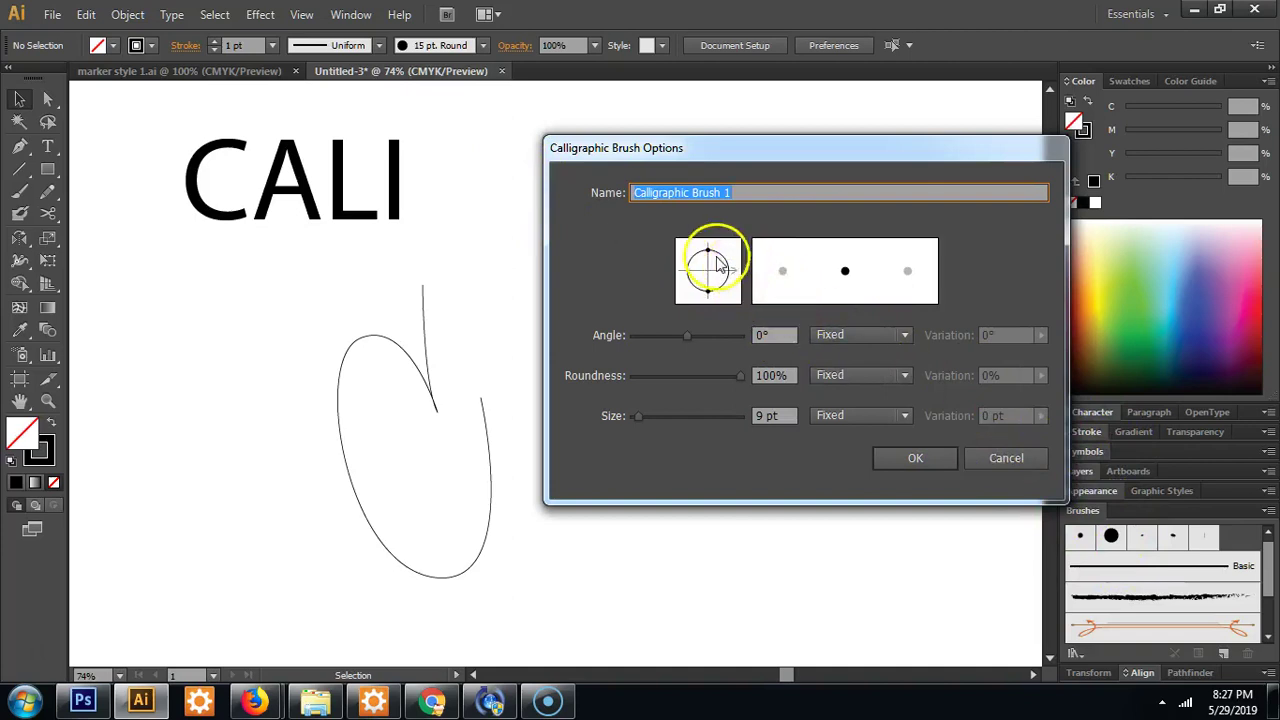
{"action": "left_click_drag", "start_coordinate": [707, 250], "coordinate": [716, 274]}
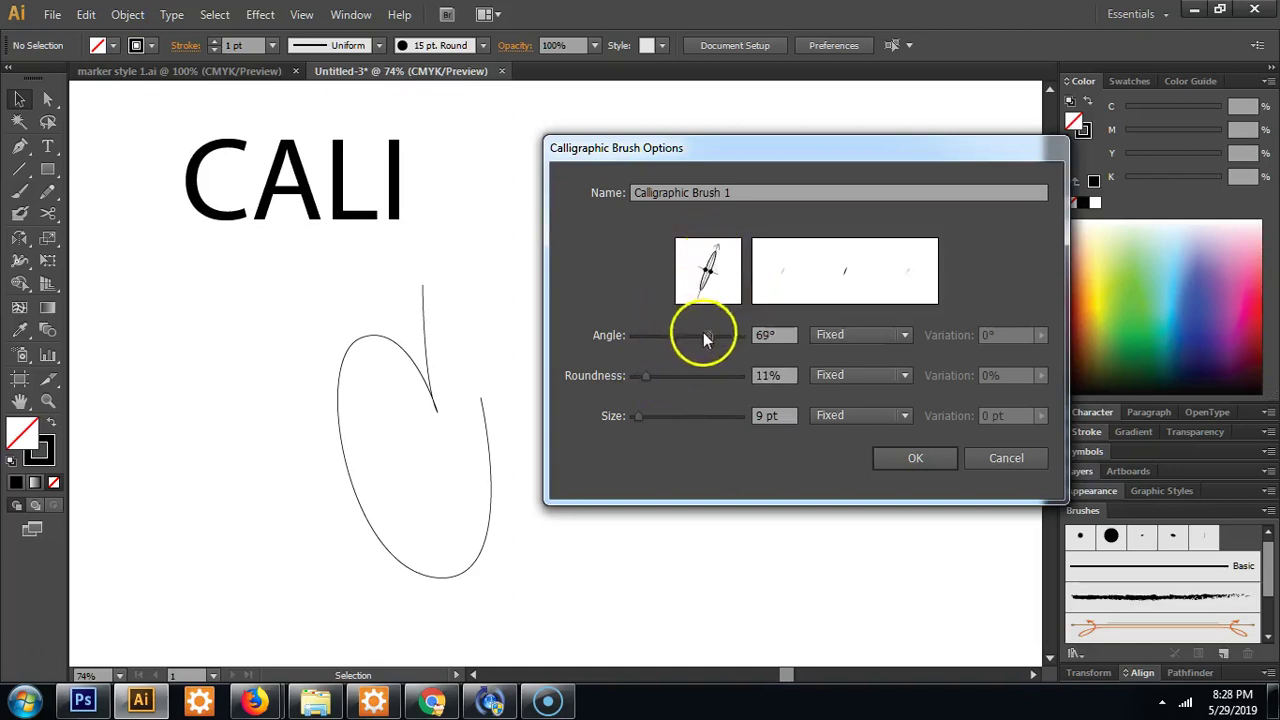
{"action": "left_click_drag", "start_coordinate": [684, 335], "coordinate": [686, 336]}
Tune the tip to 17° angle, 5% roundness and 39 pt size, and save Calligraphic Brush 1.
{"action": "left_click", "coordinate": [696, 376]}
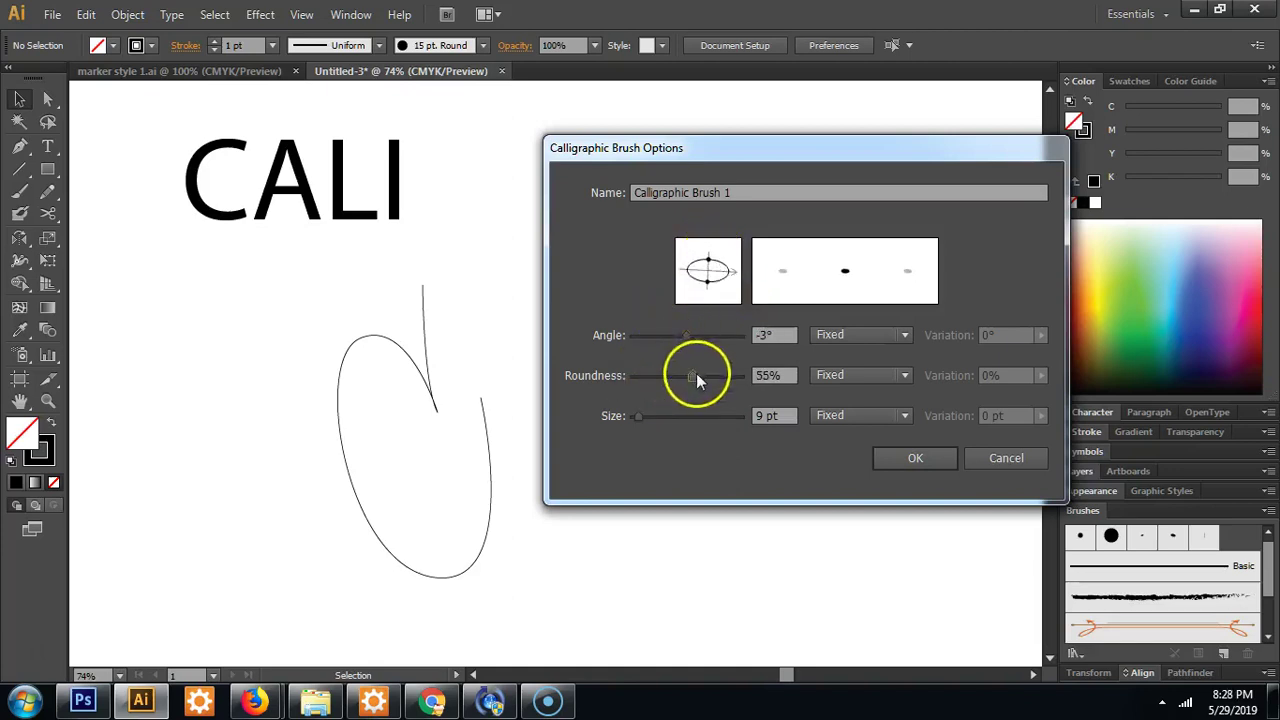
{"action": "left_click", "coordinate": [648, 417]}
{"action": "mouse_move", "coordinate": [706, 274]}
{"action": "left_mouse_down"}
{"action": "mouse_move", "coordinate": [737, 279]}
{"action": "mouse_move", "coordinate": [737, 265]}
{"action": "left_mouse_up"}
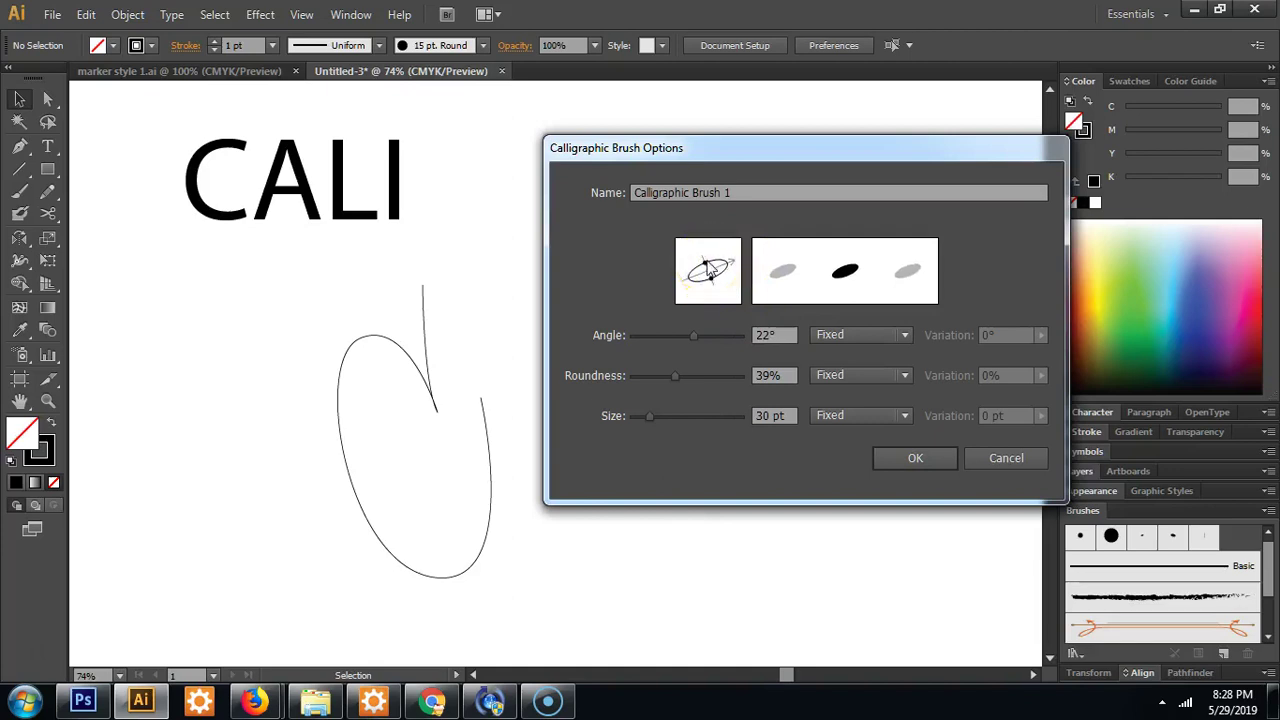
{"action": "mouse_move", "coordinate": [708, 272]}
{"action": "left_mouse_down"}
{"action": "mouse_move", "coordinate": [729, 251]}
{"action": "mouse_move", "coordinate": [738, 262]}
{"action": "mouse_move", "coordinate": [706, 258]}
{"action": "mouse_move", "coordinate": [714, 273]}
{"action": "left_mouse_up"}
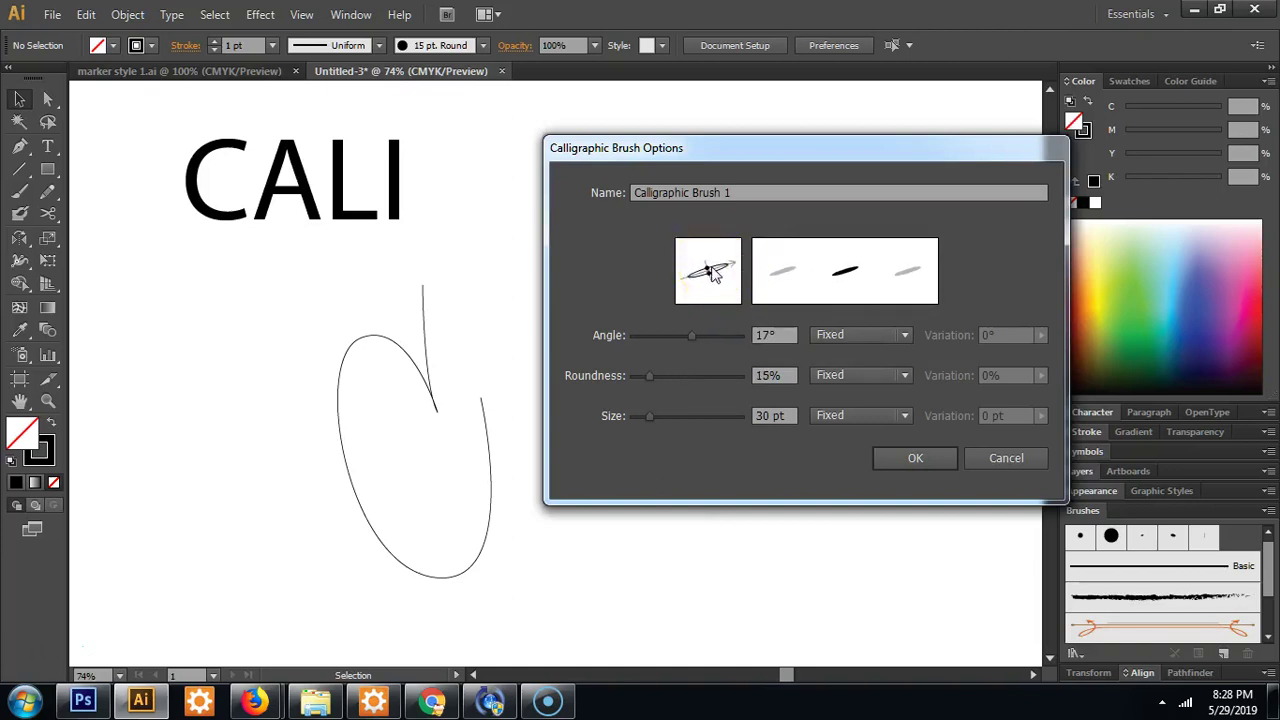
{"action": "left_click_drag", "start_coordinate": [713, 277], "coordinate": [716, 279]}
{"action": "left_click", "coordinate": [714, 277]}
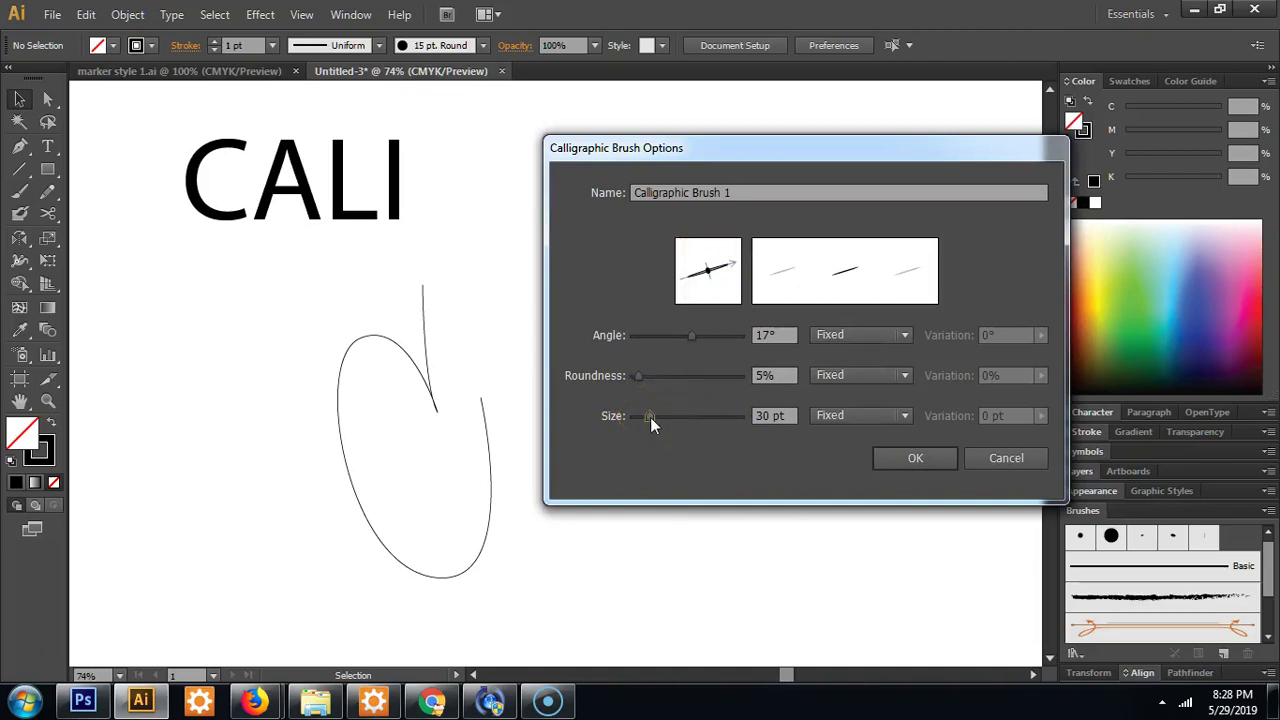
{"action": "left_click_drag", "start_coordinate": [650, 417], "coordinate": [655, 414]}
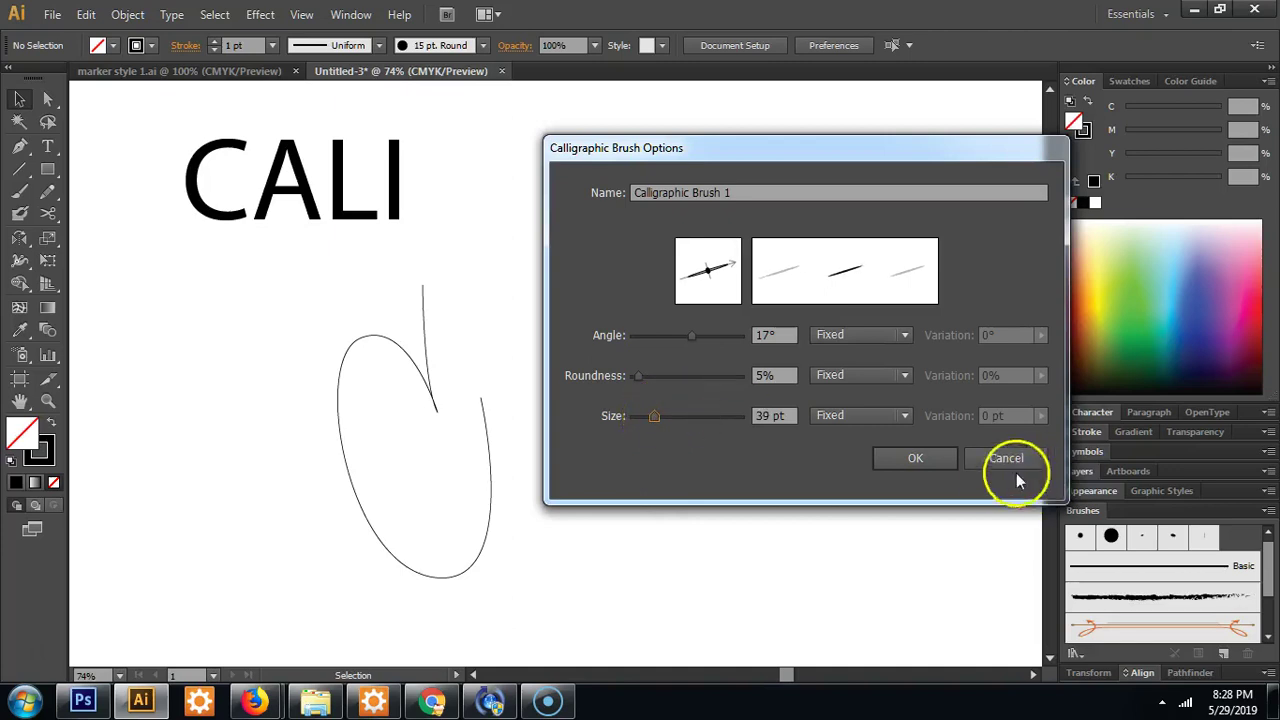
{"action": "left_click", "coordinate": [940, 457]}
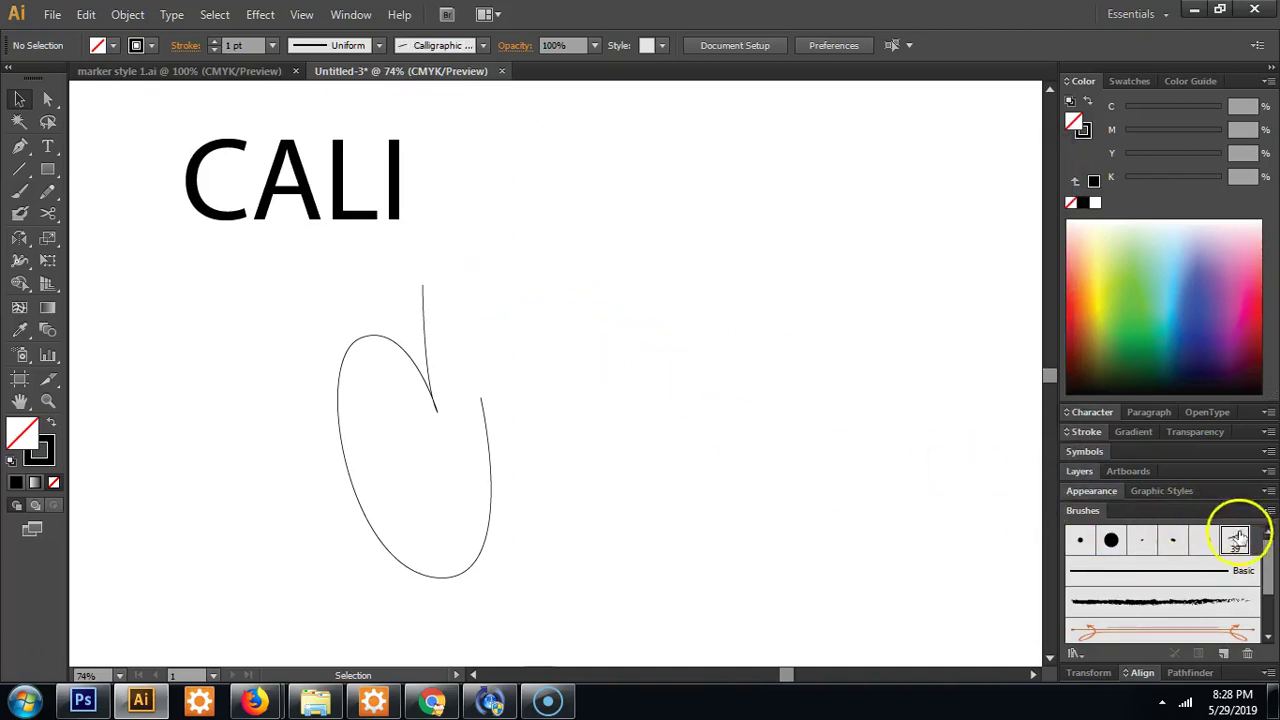
Apply the 39 pt Calligraphic Brush 1 to the C curve and drag a duplicate slightly right.
{"action": "left_click_drag", "start_coordinate": [620, 429], "coordinate": [343, 486]}
{"action": "left_click", "coordinate": [560, 400]}
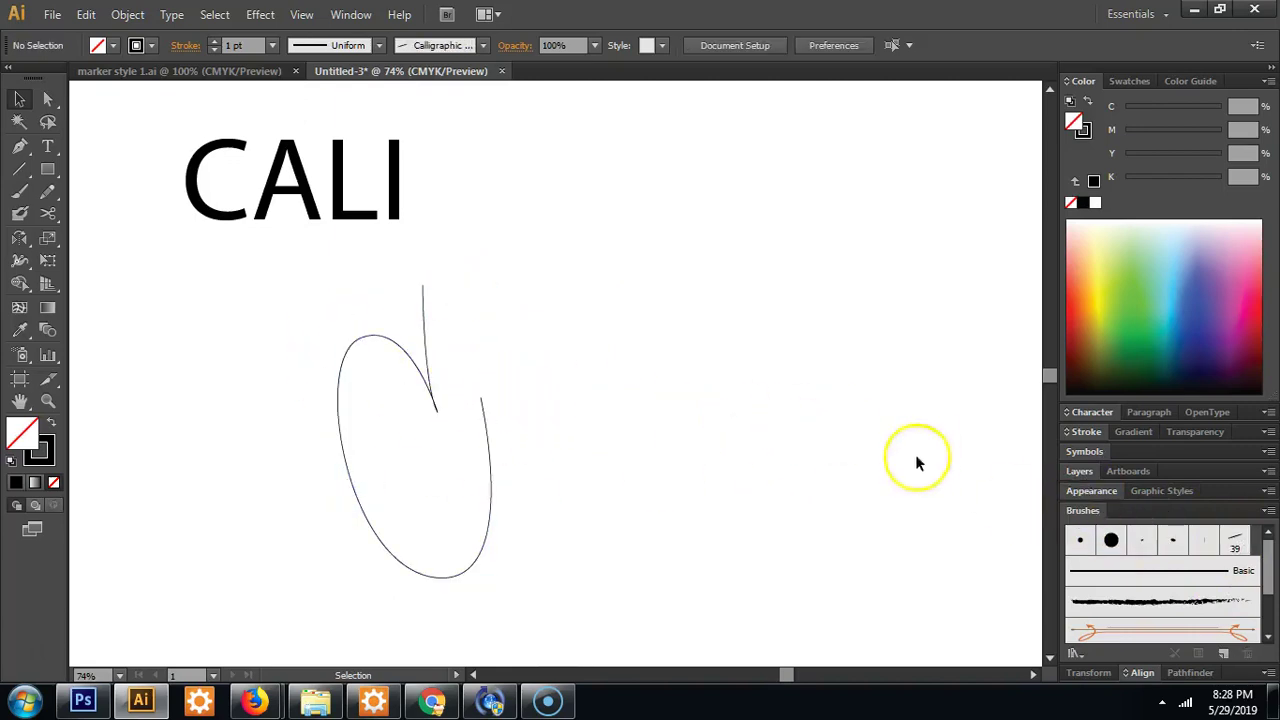
{"action": "left_click_drag", "start_coordinate": [837, 457], "coordinate": [433, 471]}
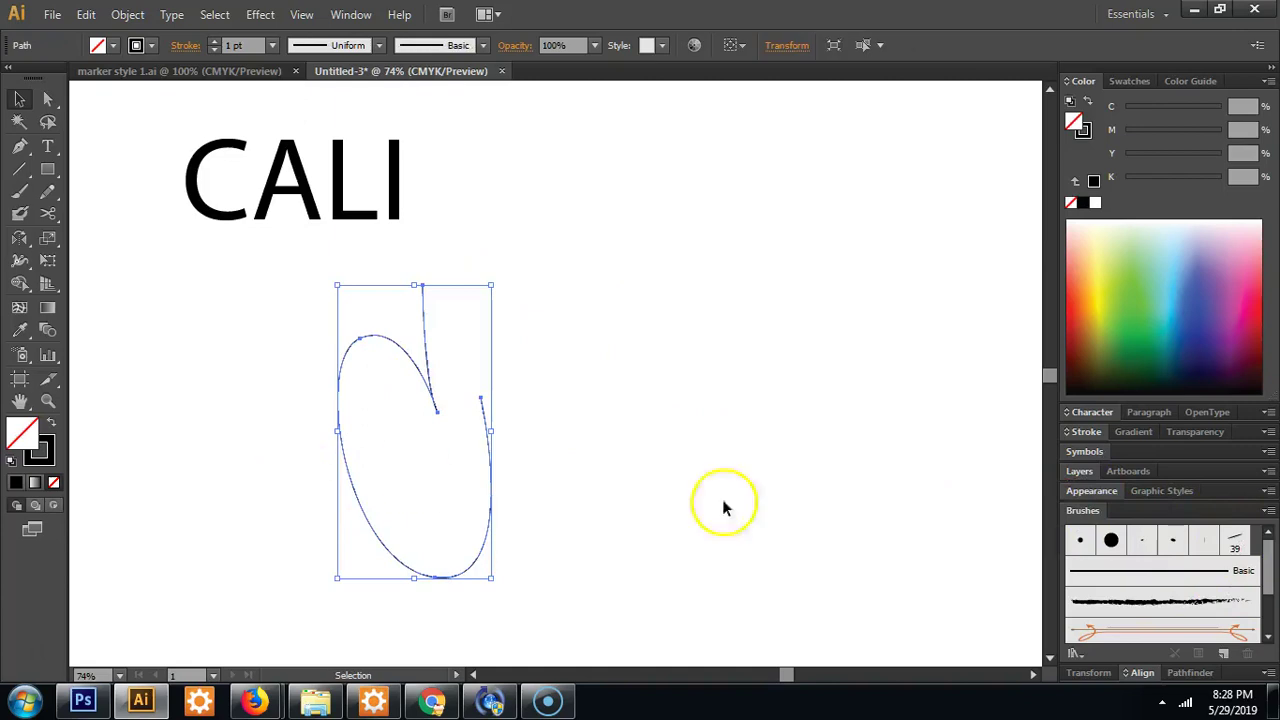
{"action": "left_click", "coordinate": [1234, 541]}
{"action": "left_click", "coordinate": [733, 370]}
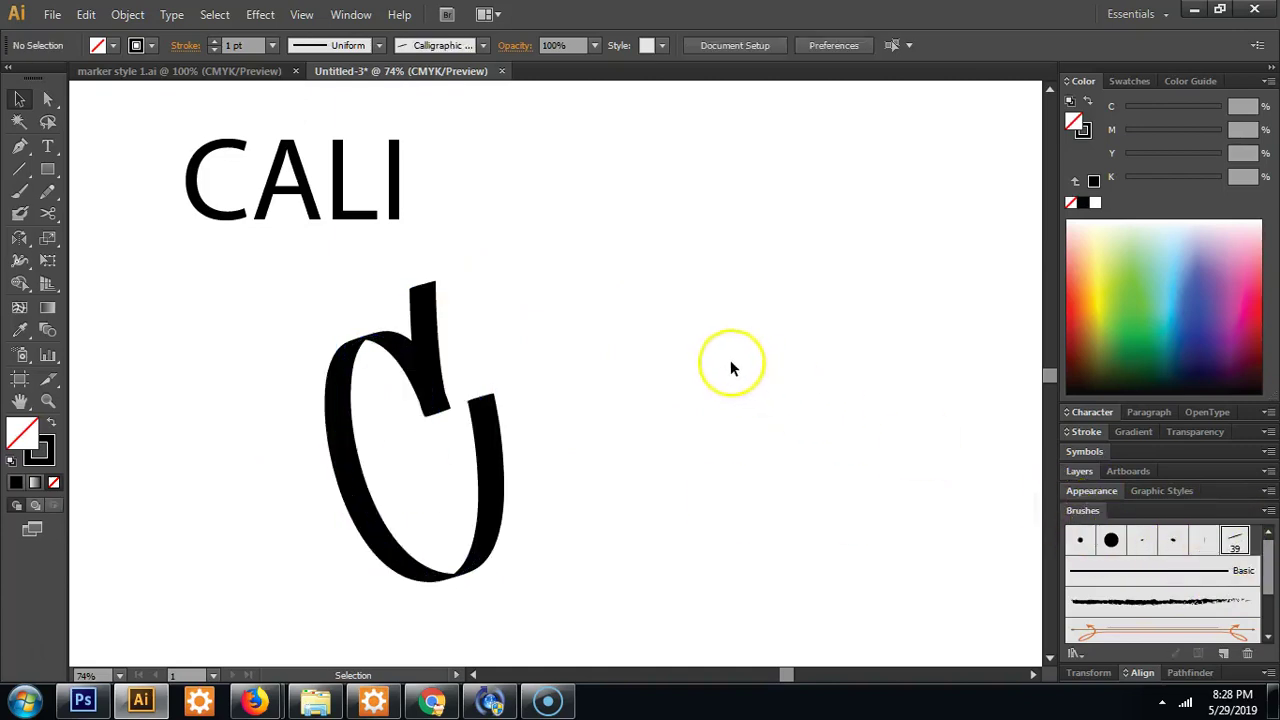
{"action": "scroll", "coordinate": [637, 430], "scroll_direction": "down", "scroll_amount": 1}
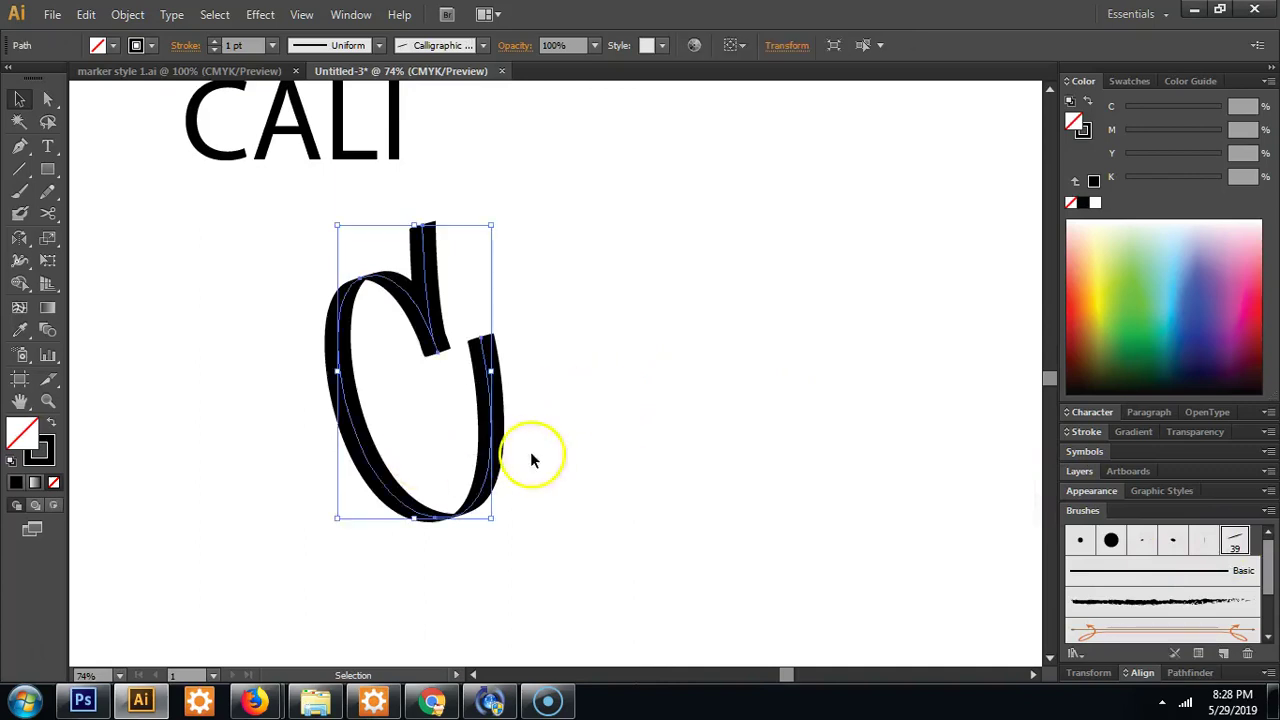
{"action": "left_click_drag", "start_coordinate": [491, 427], "coordinate": [541, 424]}
Redo the copy of the C, placing the duplicate level to its right.
{"action": "key", "text": "ctrl+z"}
{"action": "left_click", "coordinate": [600, 414]}
{"action": "left_click", "coordinate": [487, 407]}
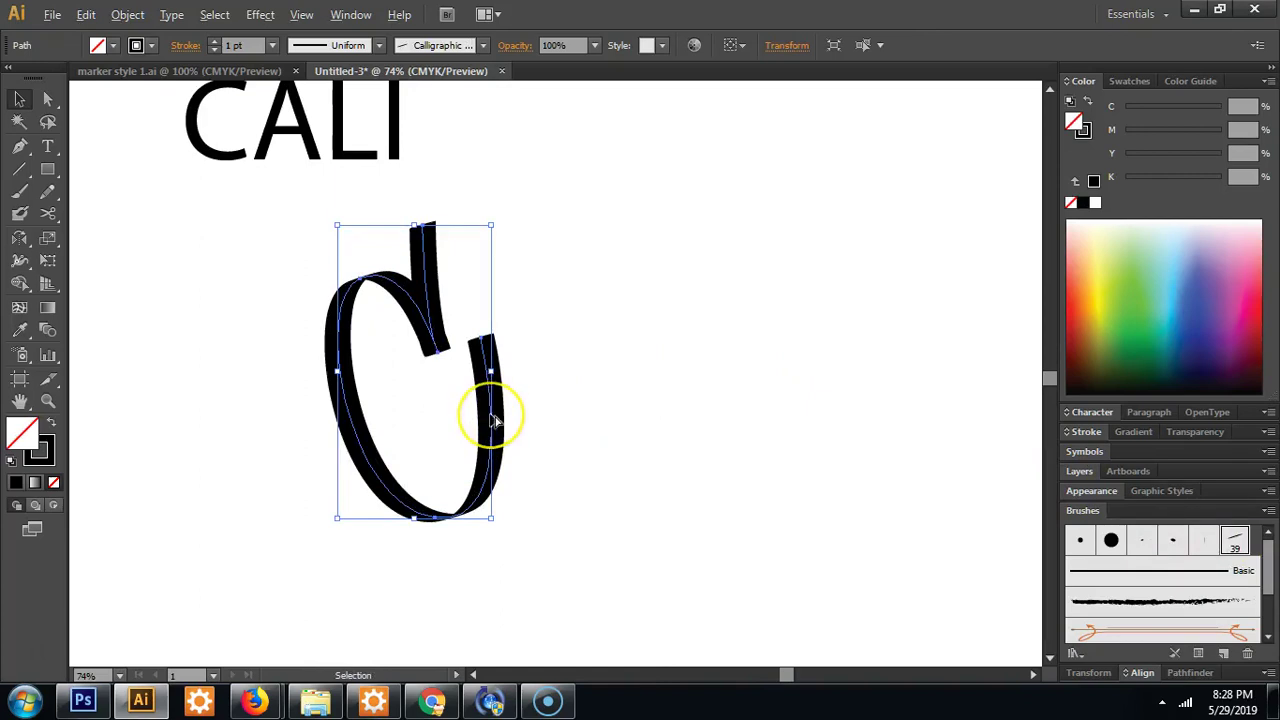
{"action": "left_click_drag", "start_coordinate": [491, 421], "coordinate": [757, 414]}
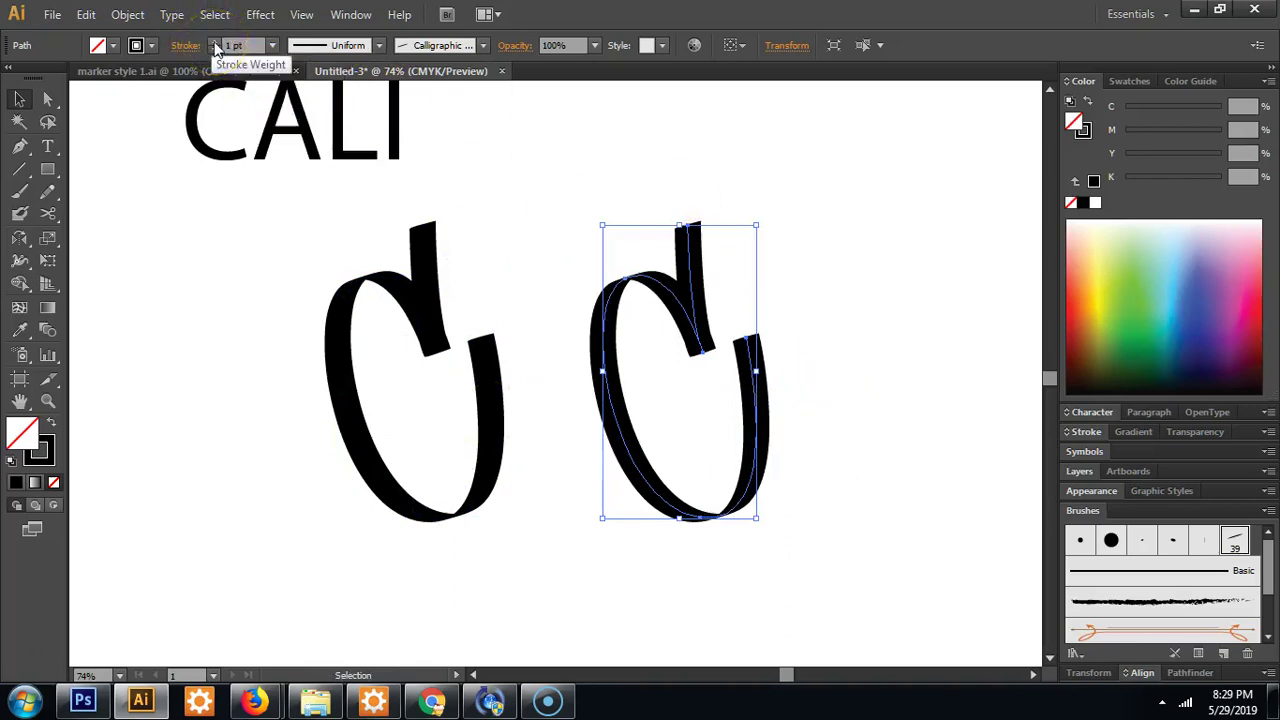
Set the duplicate C's stroke weight to 2 pt after trying 3 pt.
{"action": "left_click", "coordinate": [214, 43]}
{"action": "left_click", "coordinate": [214, 43]}
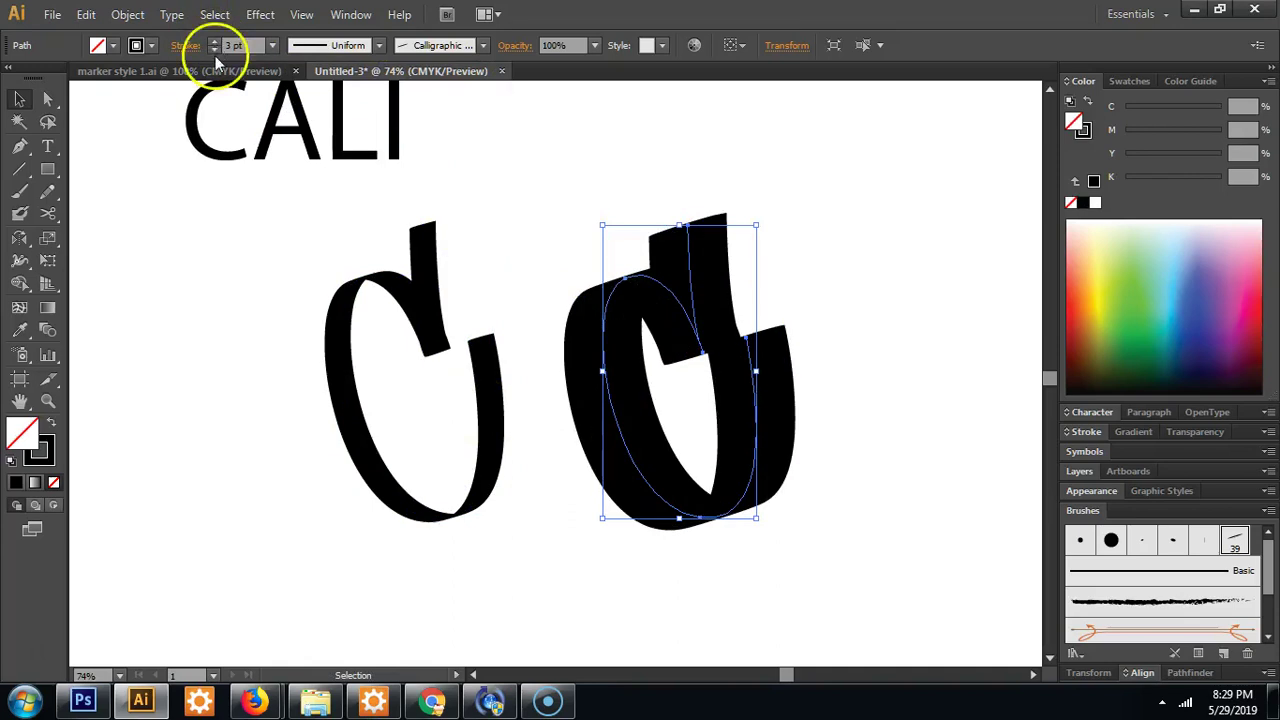
{"action": "left_click", "coordinate": [214, 50]}
{"action": "left_click", "coordinate": [840, 368]}
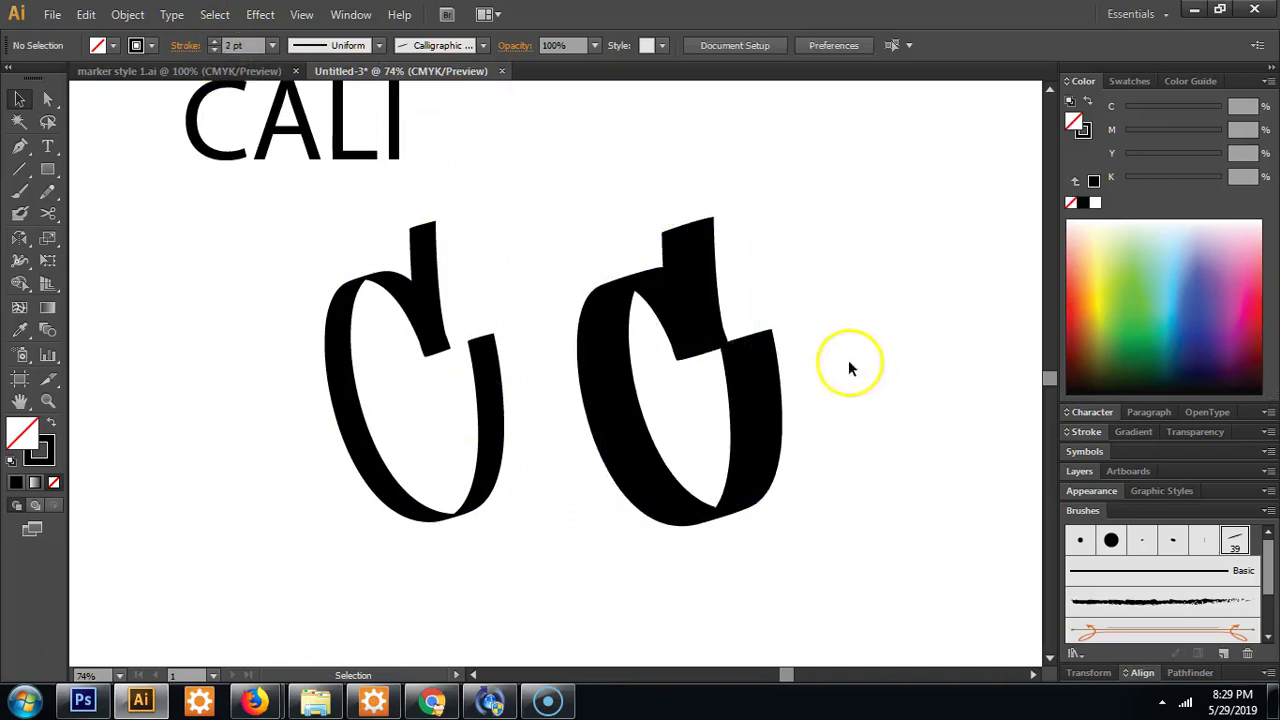
{"action": "key", "text": "a"}
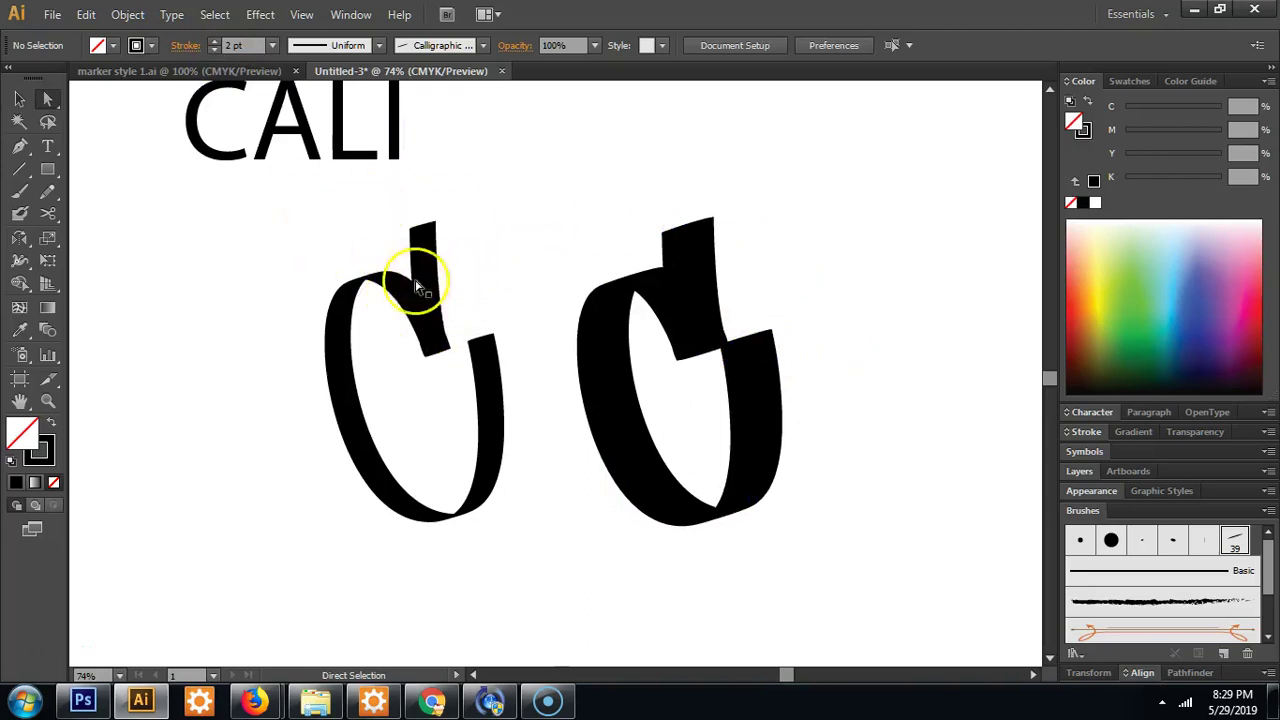
Drag the end anchor of the bold C's right arm lower into a tighter curl.
{"action": "left_click_drag", "start_coordinate": [531, 272], "coordinate": [374, 240]}
{"action": "left_click", "coordinate": [19, 99]}
{"action": "left_click", "coordinate": [47, 100]}
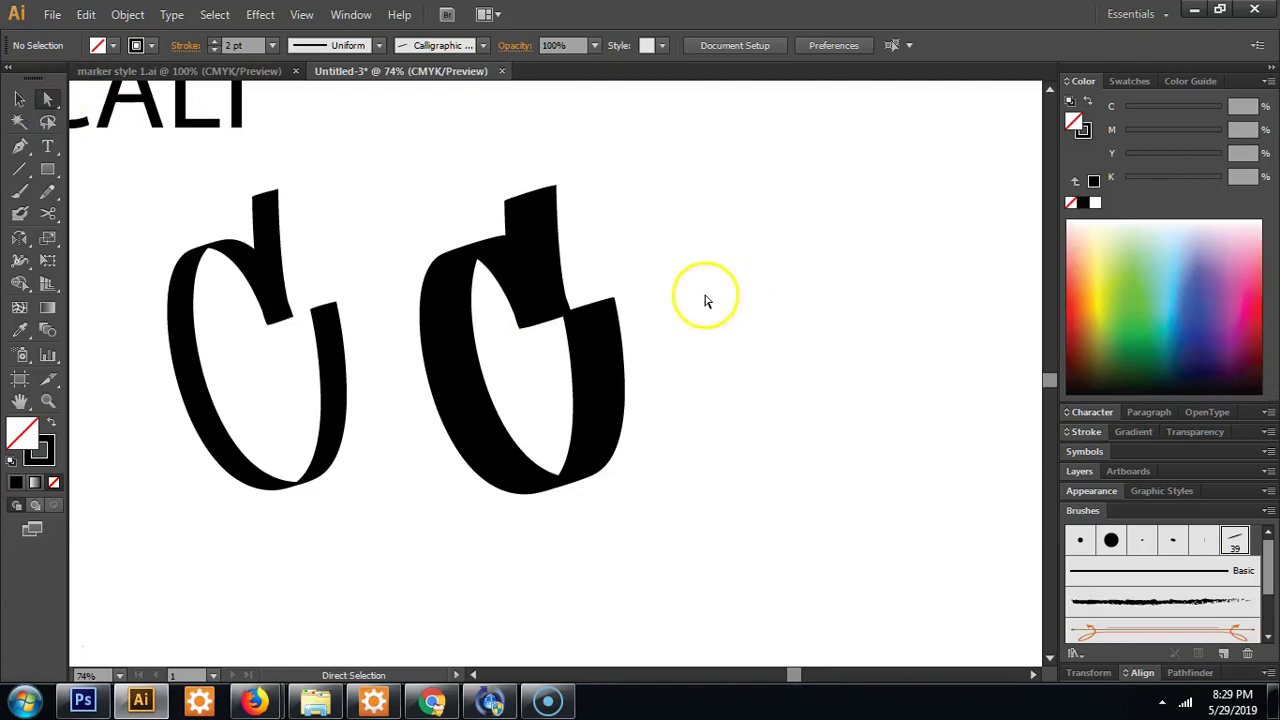
{"action": "left_click_drag", "start_coordinate": [372, 142], "coordinate": [800, 630]}
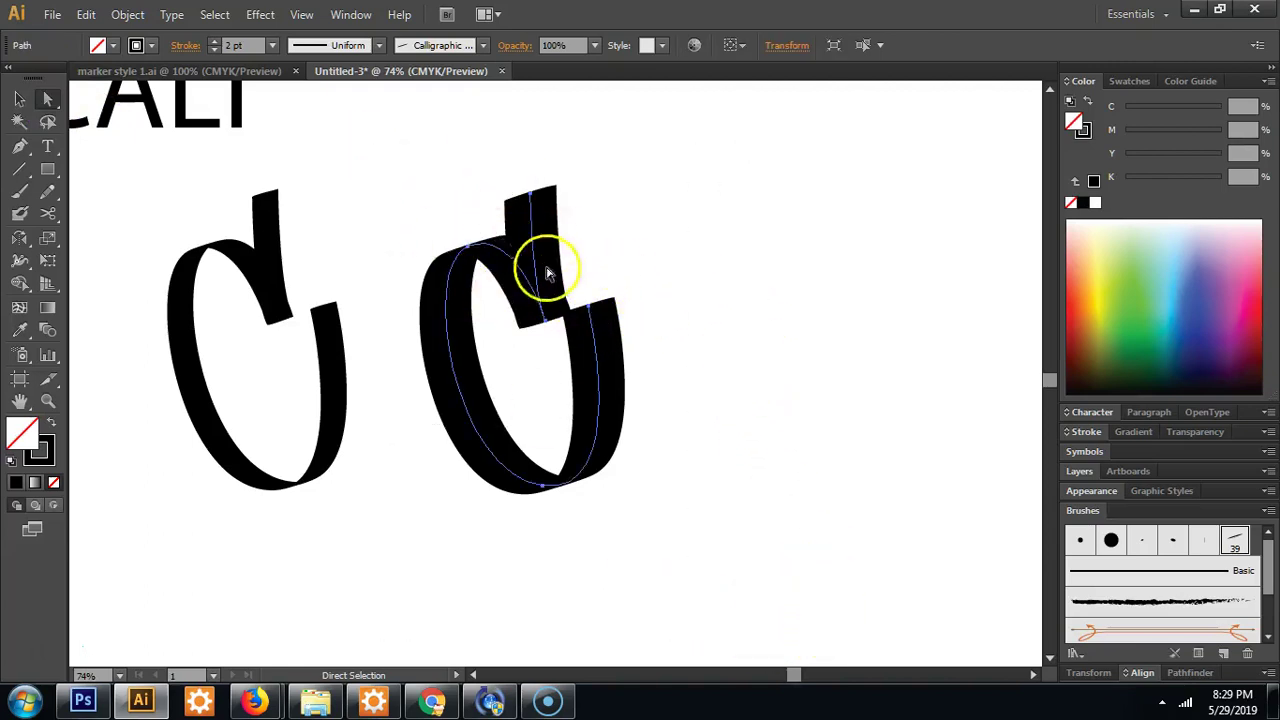
{"action": "left_click", "coordinate": [604, 268]}
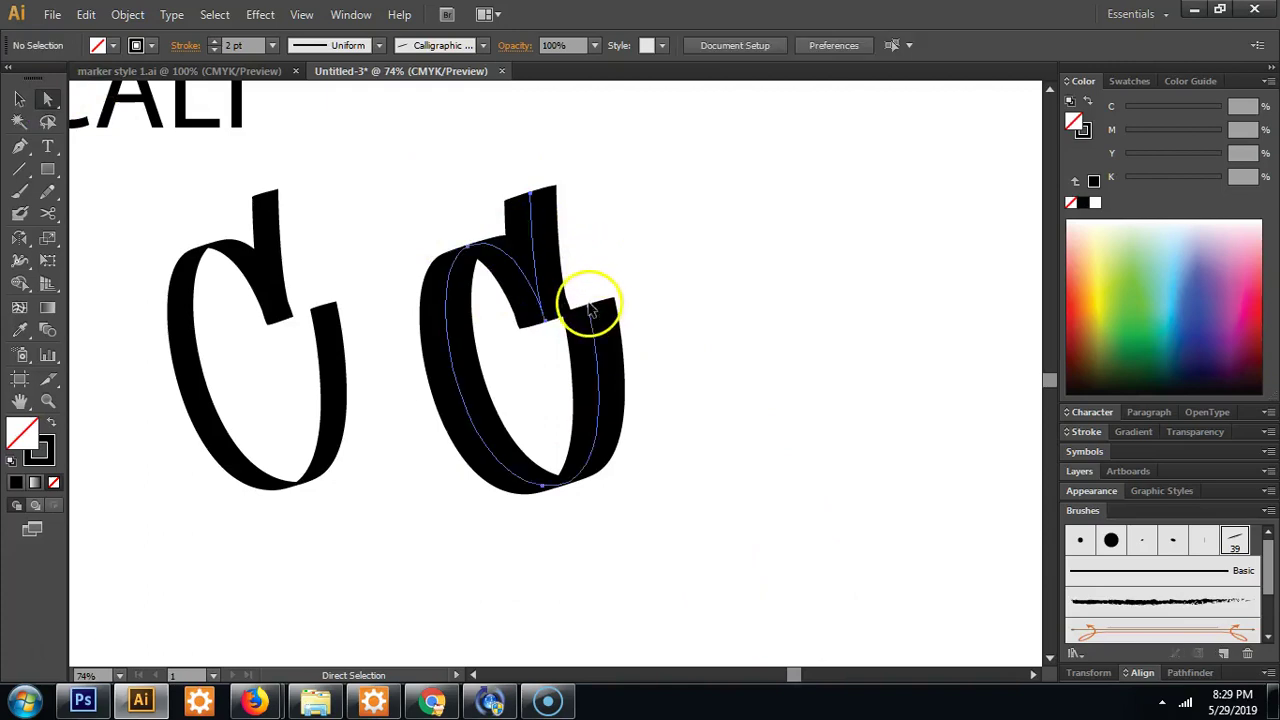
{"action": "left_click", "coordinate": [609, 334]}
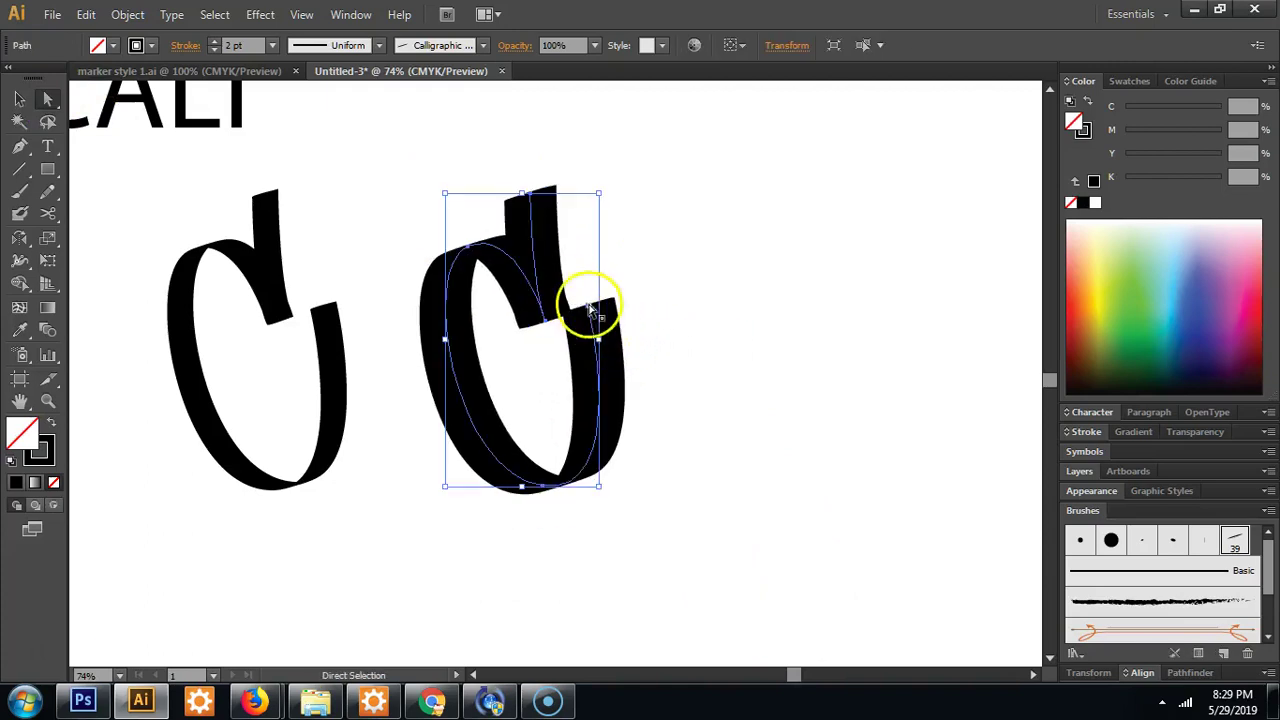
{"action": "left_click", "coordinate": [594, 317]}
{"action": "left_click", "coordinate": [587, 311]}
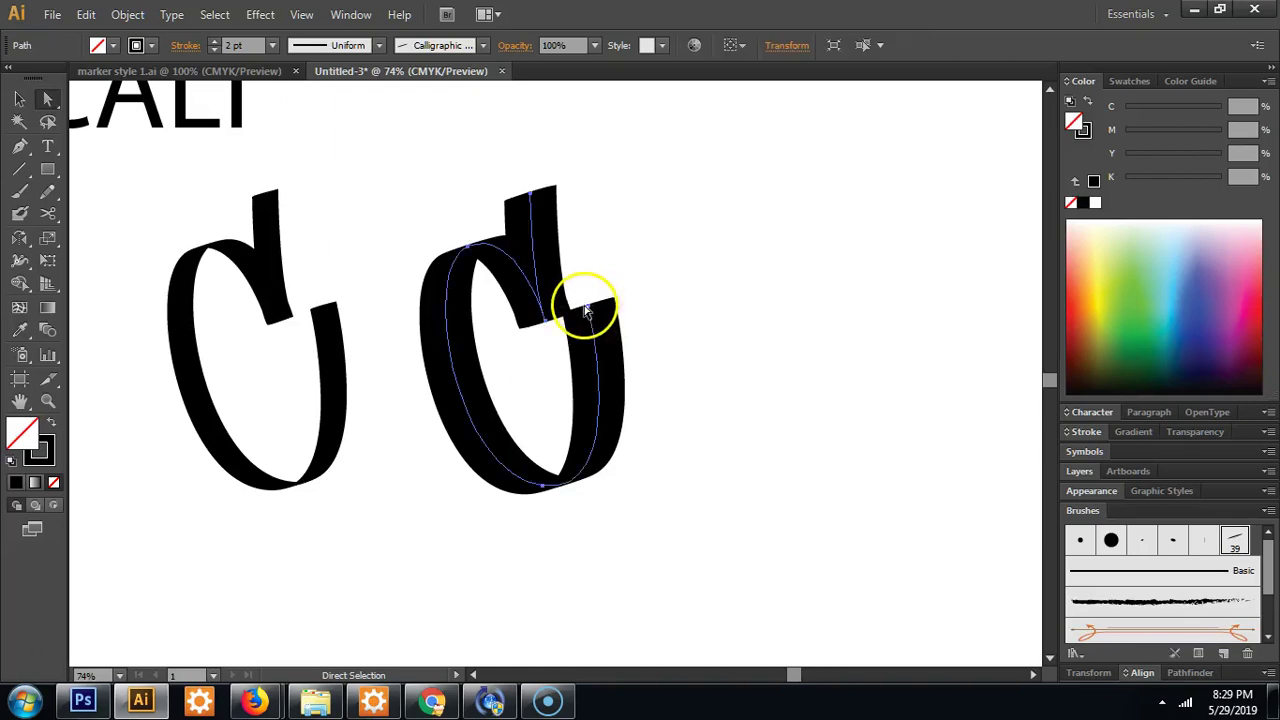
{"action": "left_click", "coordinate": [590, 309]}
{"action": "mouse_move", "coordinate": [590, 309]}
{"action": "left_mouse_down"}
{"action": "mouse_move", "coordinate": [595, 352]}
{"action": "mouse_move", "coordinate": [588, 343]}
{"action": "left_mouse_up"}
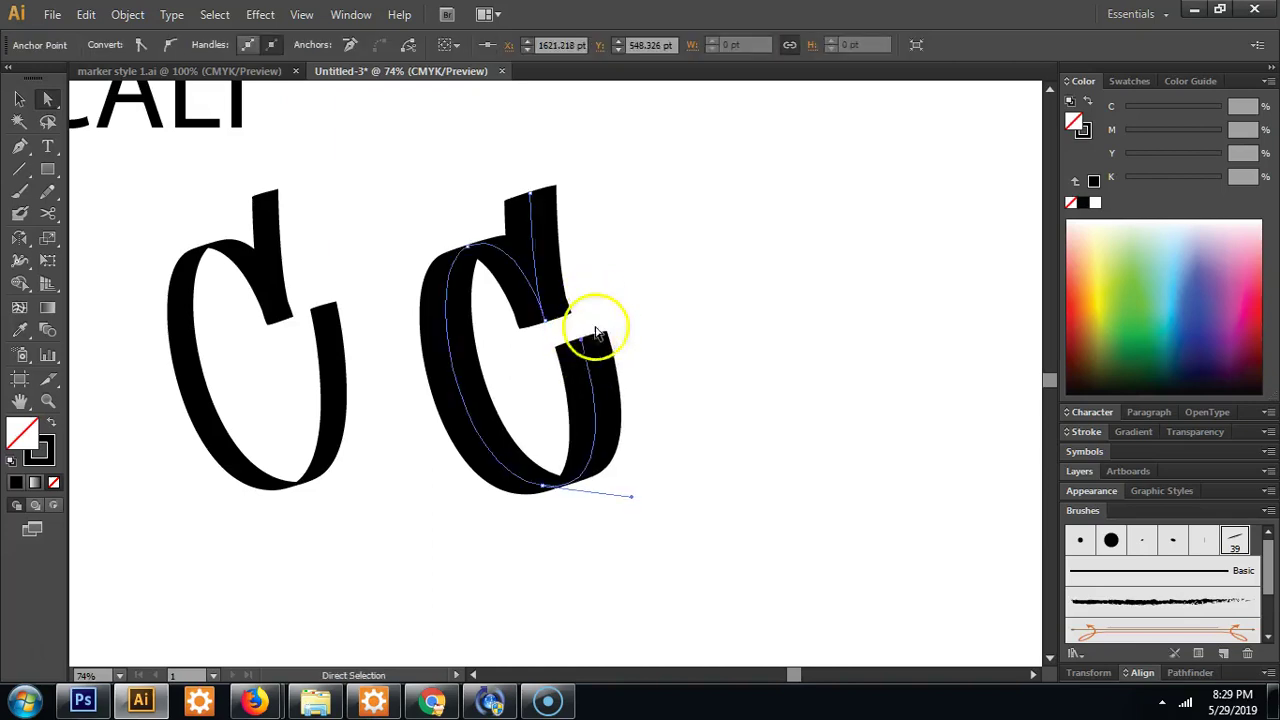
{"action": "left_click", "coordinate": [637, 300]}
{"action": "key", "text": "v"}
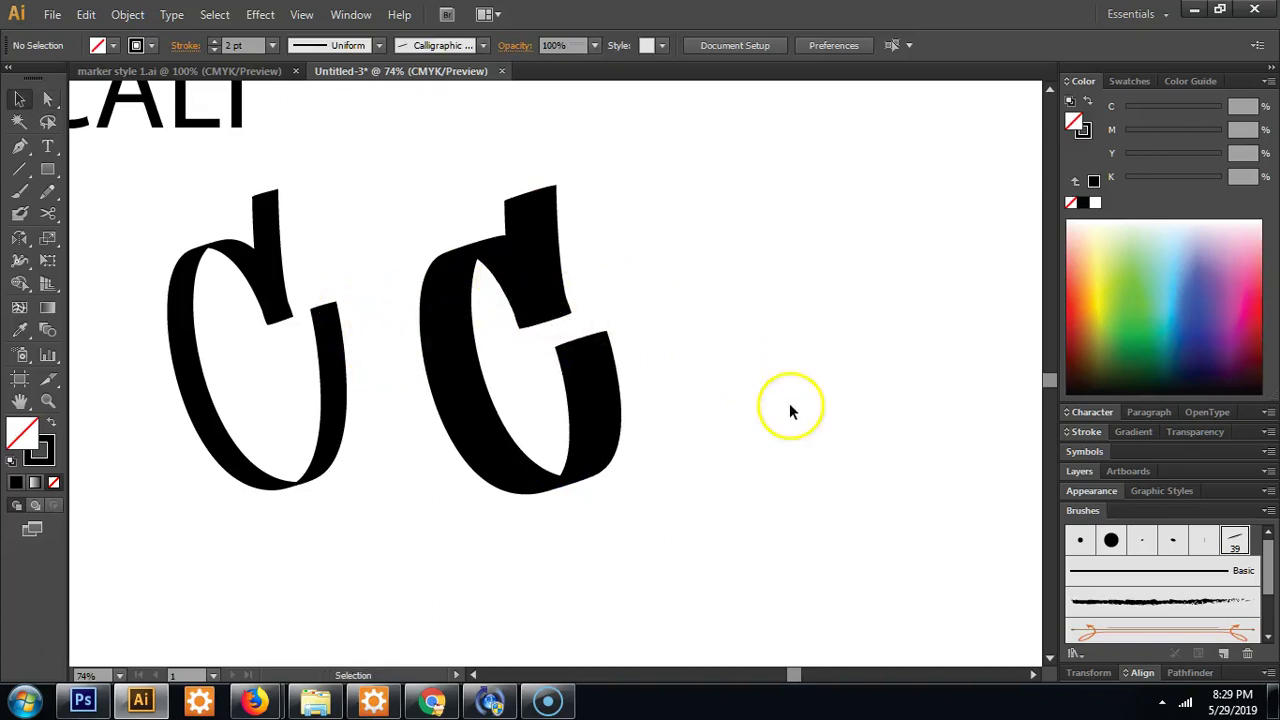
Move the first C left and the bold C right, centring the bold C in view.
{"action": "left_click_drag", "start_coordinate": [330, 342], "coordinate": [165, 275]}
{"action": "scroll", "coordinate": [409, 286], "scroll_direction": "right", "scroll_amount": 3}
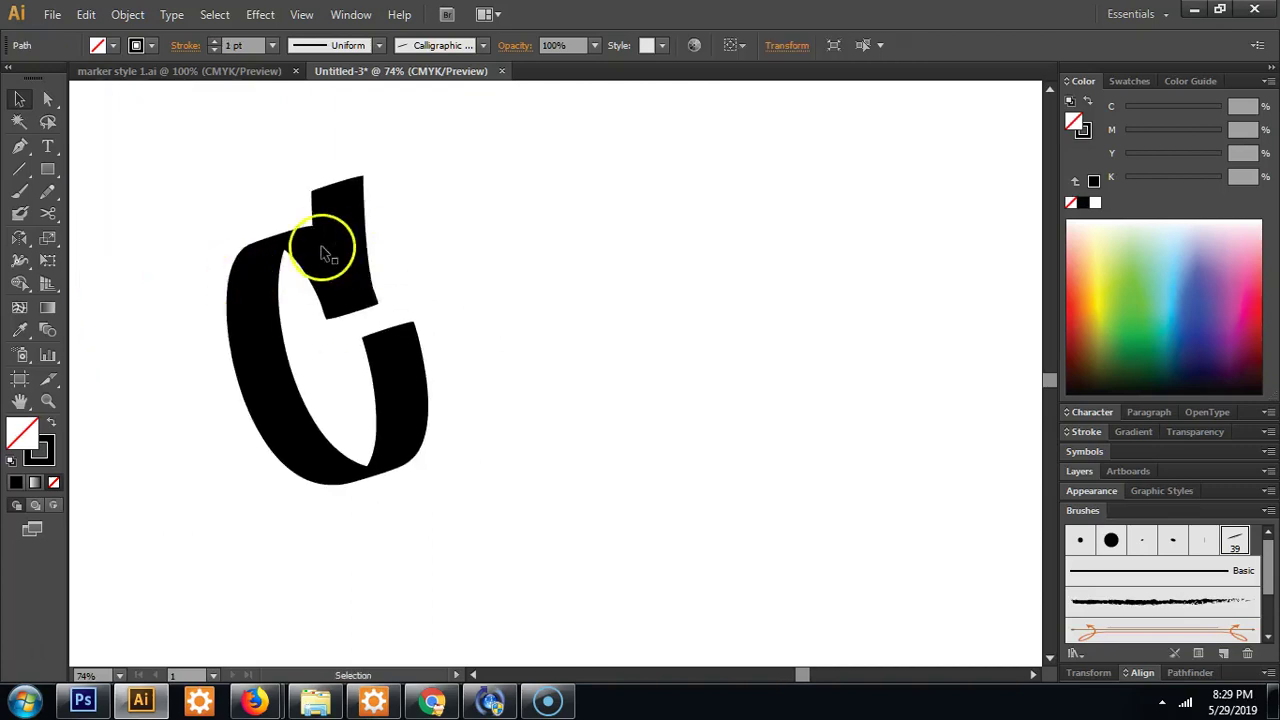
{"action": "scroll", "coordinate": [323, 251], "scroll_direction": "left", "scroll_amount": 3}
{"action": "scroll", "coordinate": [634, 271], "scroll_direction": "up", "scroll_amount": 1}
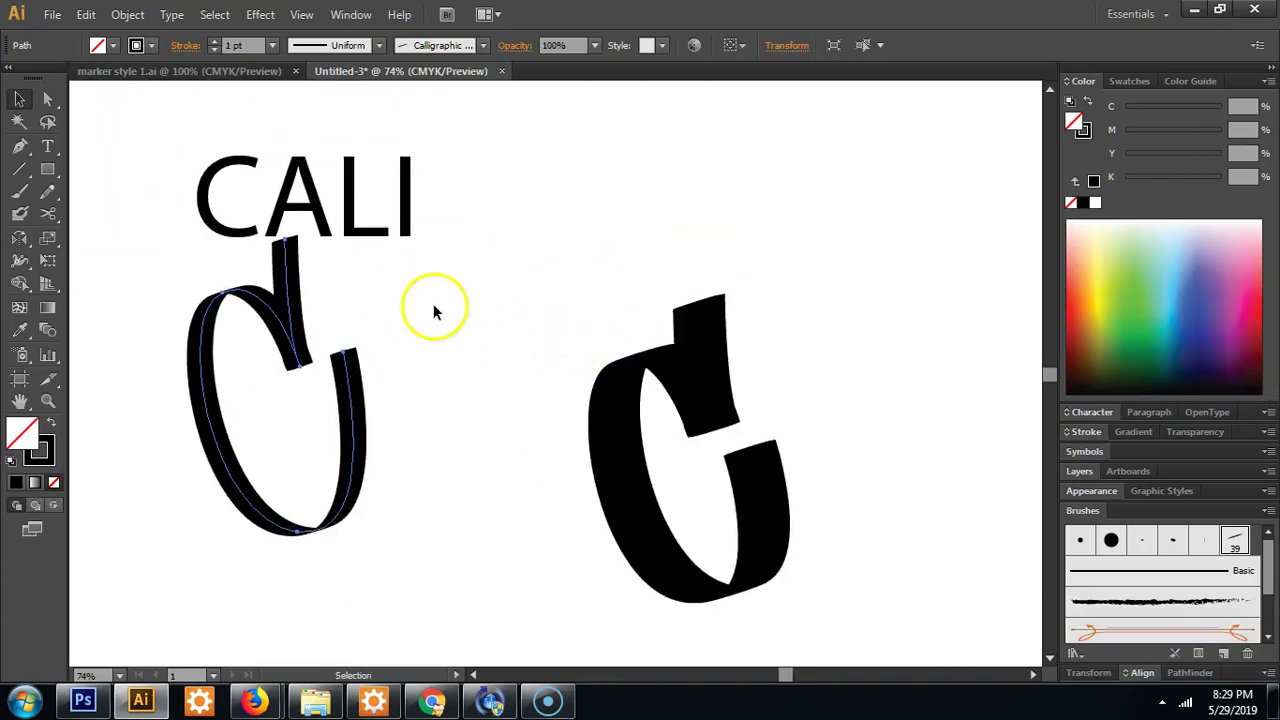
{"action": "scroll", "coordinate": [462, 270], "scroll_direction": "right", "scroll_amount": 3}
{"action": "scroll", "coordinate": [462, 270], "scroll_direction": "down", "scroll_amount": 2}
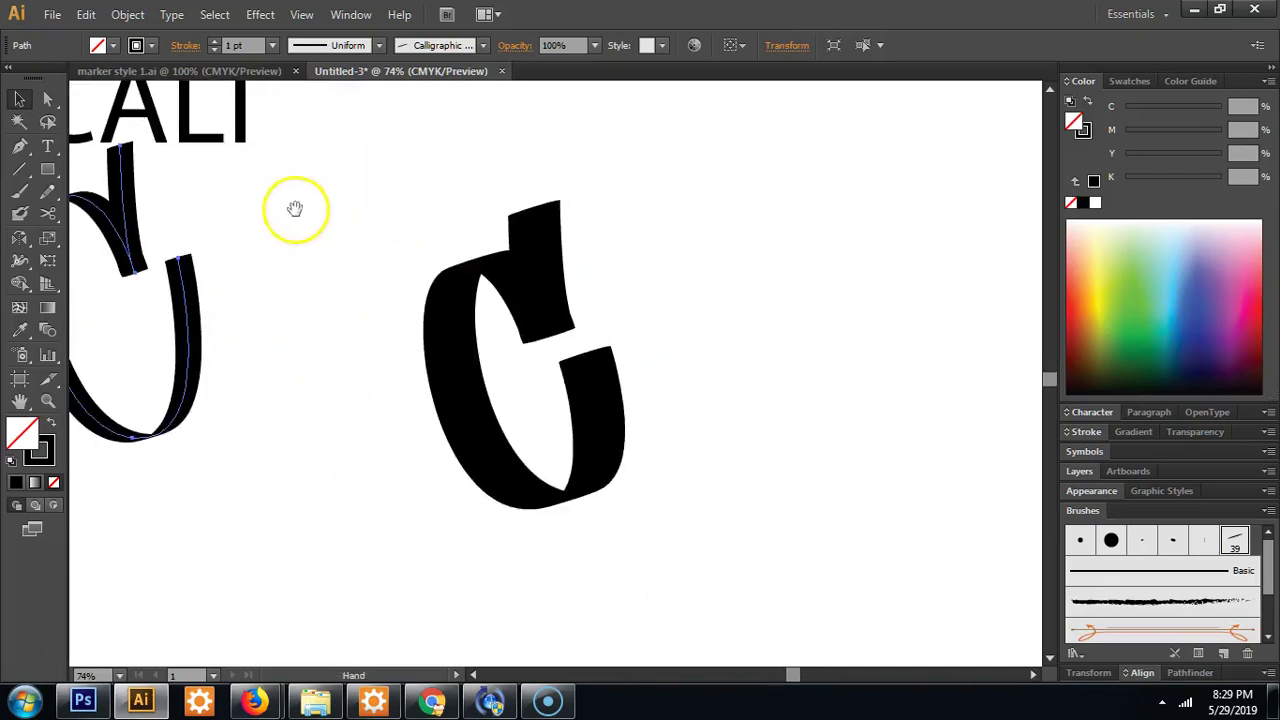
{"action": "left_click_drag", "start_coordinate": [537, 294], "coordinate": [717, 254]}
{"action": "left_click", "coordinate": [717, 254]}
{"action": "left_click_drag", "start_coordinate": [765, 342], "coordinate": [588, 290]}
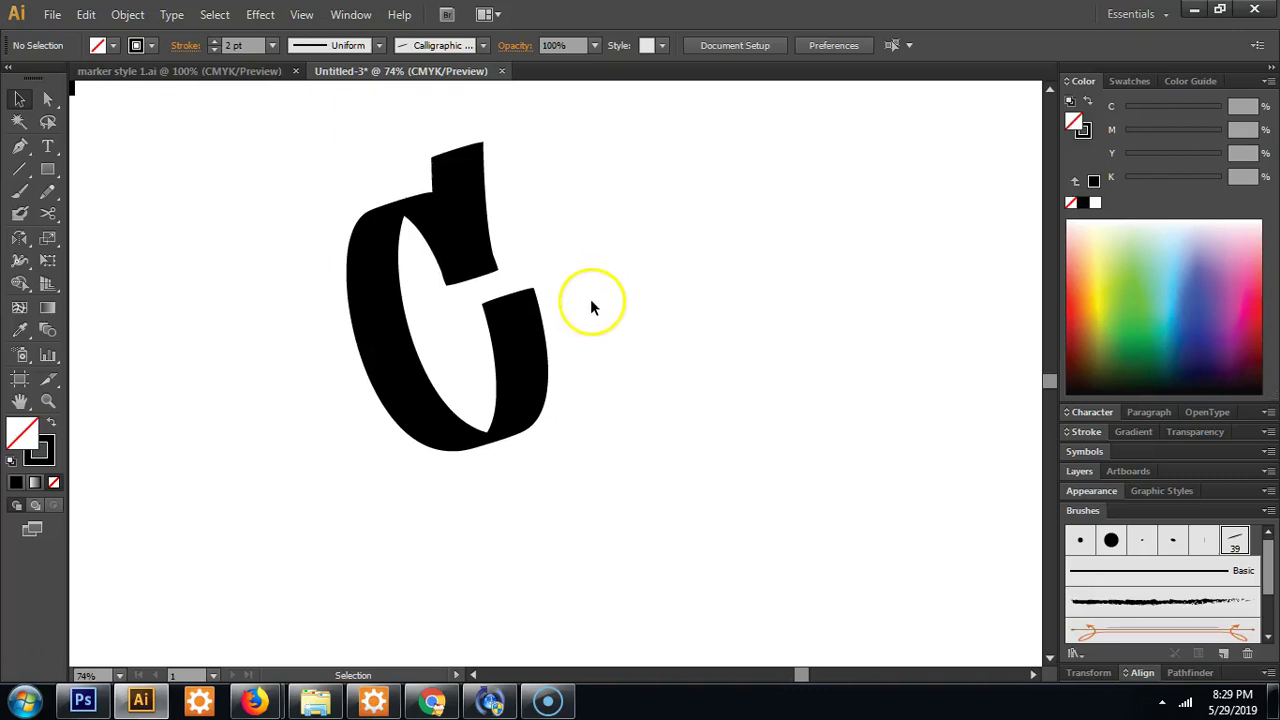
Draw a trial curved Pen path beside the C, then deselect it.
{"action": "key", "text": "p"}
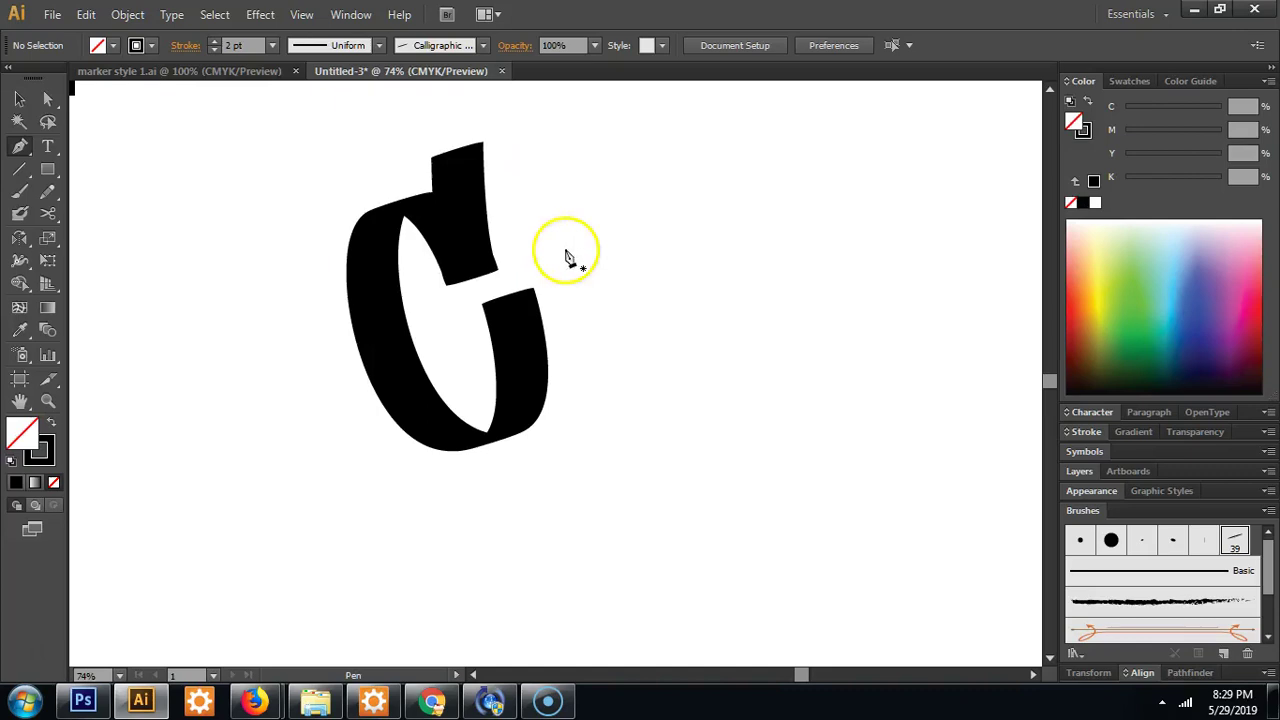
{"action": "left_click", "coordinate": [549, 192]}
{"action": "left_click", "coordinate": [617, 420]}
{"action": "left_click_drag", "start_coordinate": [703, 453], "coordinate": [723, 451]}
{"action": "left_click", "coordinate": [614, 178]}
{"action": "left_click_drag", "start_coordinate": [659, 99], "coordinate": [700, 112]}
{"action": "left_click_drag", "start_coordinate": [820, 432], "coordinate": [903, 461]}
{"action": "left_click_drag", "start_coordinate": [885, 368], "coordinate": [952, 483]}
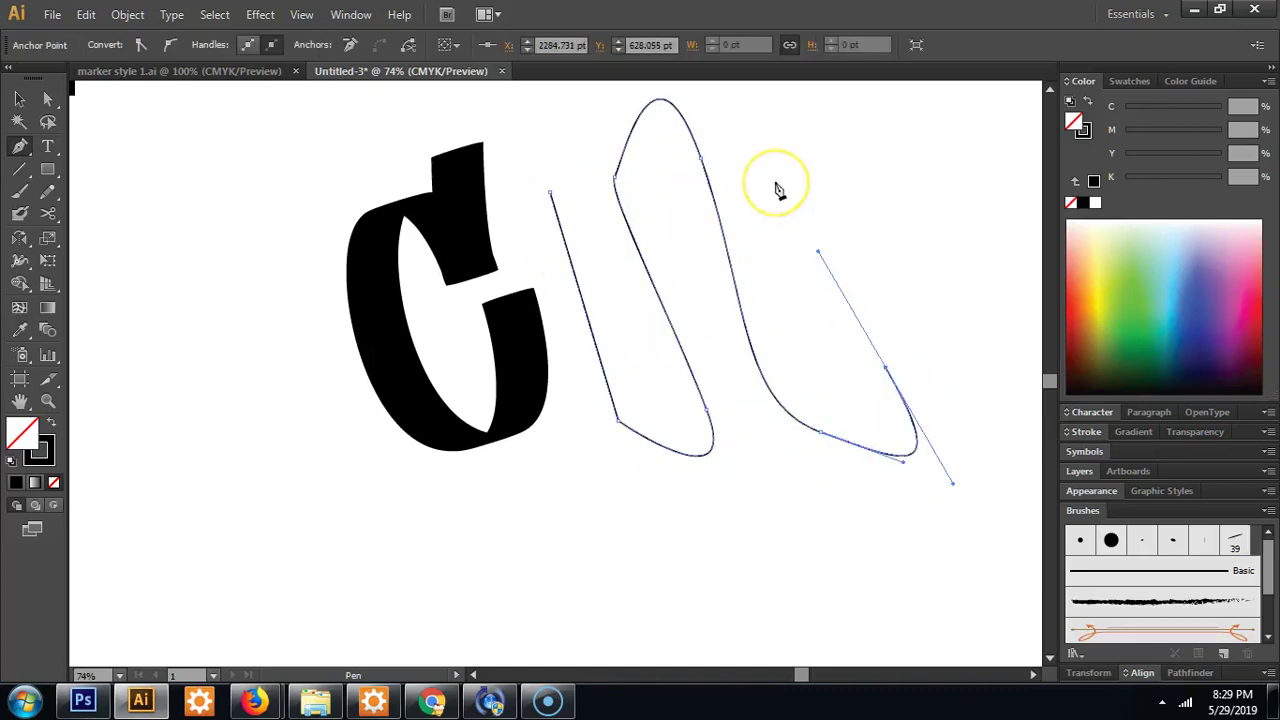
{"action": "left_click", "coordinate": [779, 190], "text": "ctrl"}
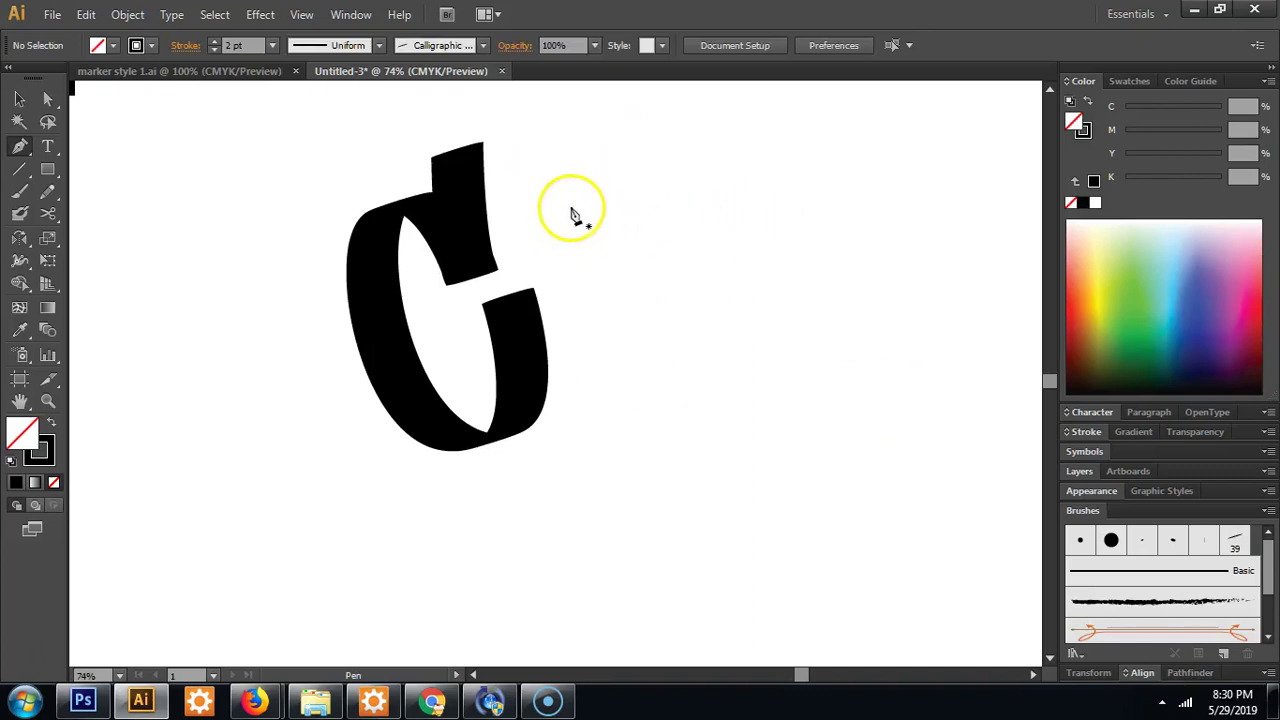
Start a curved stroke beside the C, then undo it.
{"action": "left_click", "coordinate": [527, 211]}
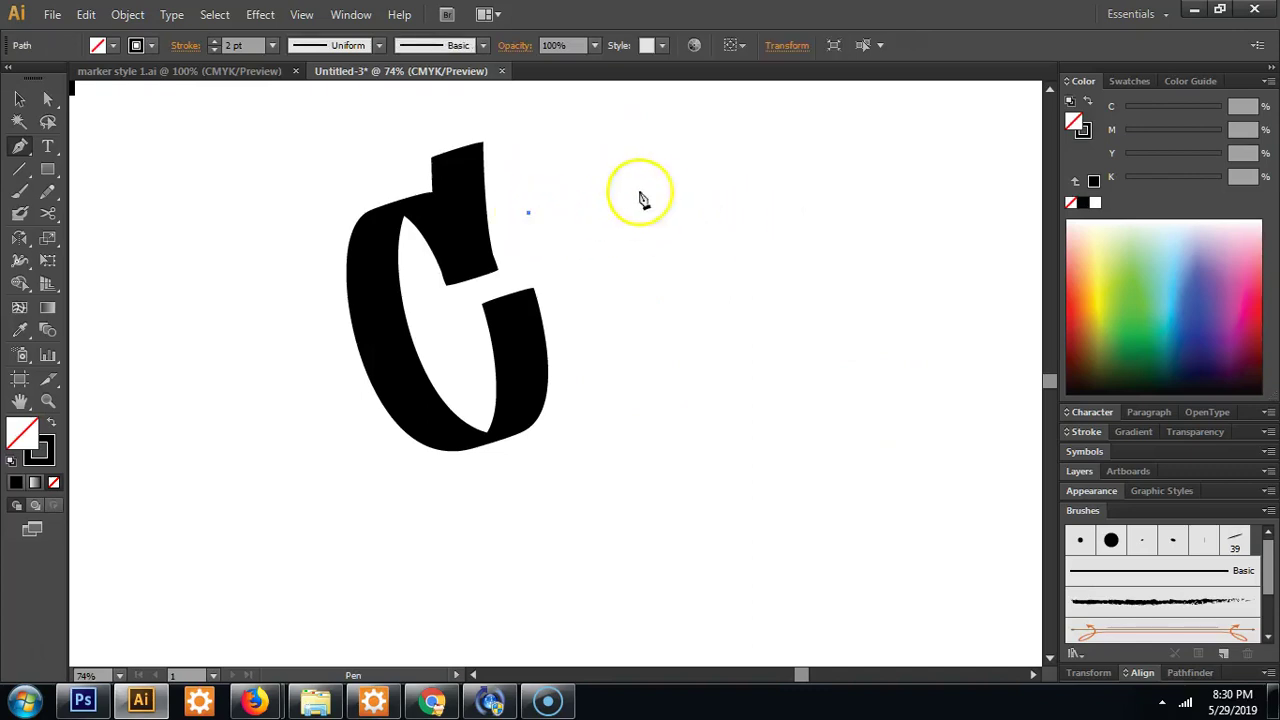
{"action": "left_click_drag", "start_coordinate": [614, 189], "coordinate": [640, 160]}
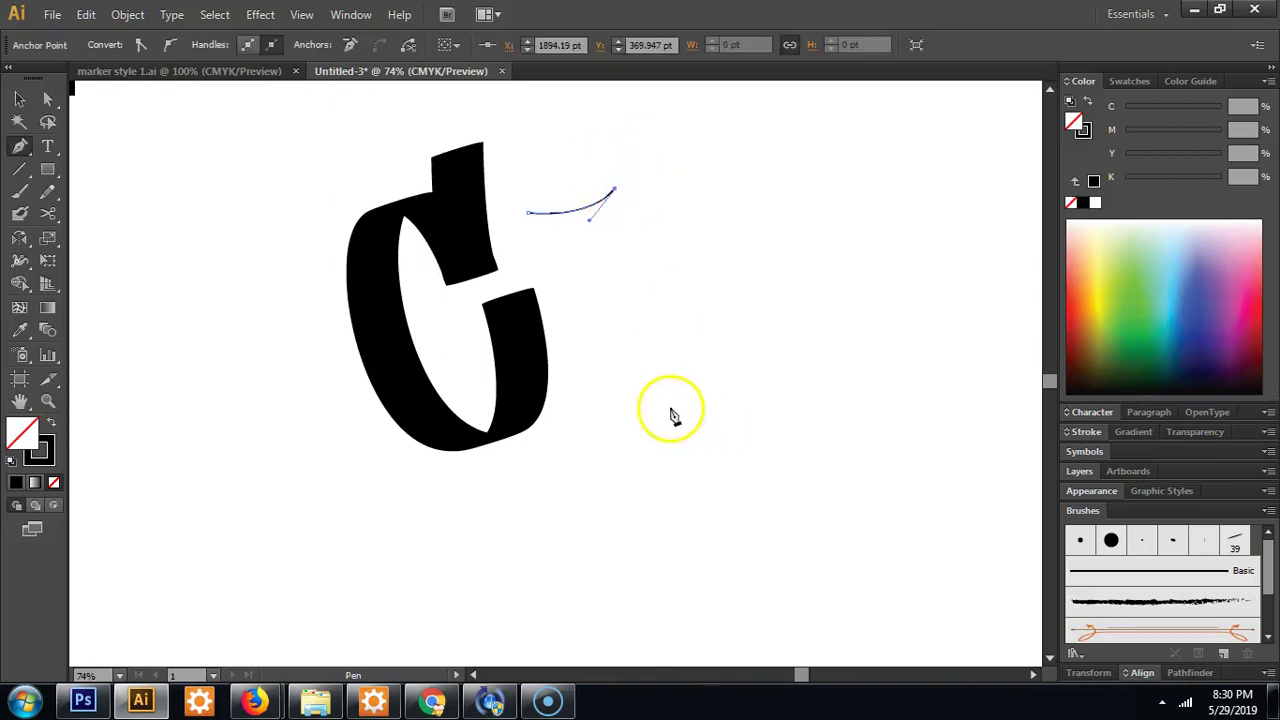
{"action": "key", "text": "ctrl+z"}
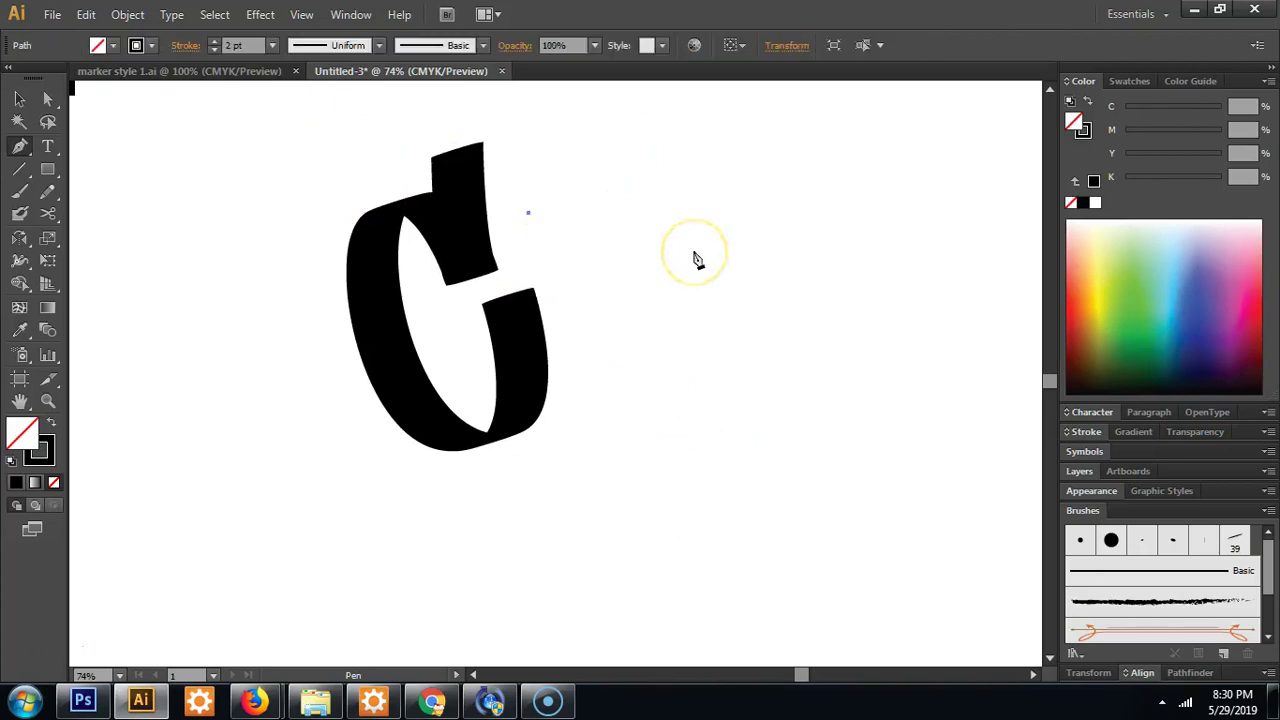
{"action": "key", "text": "ctrl+z"}
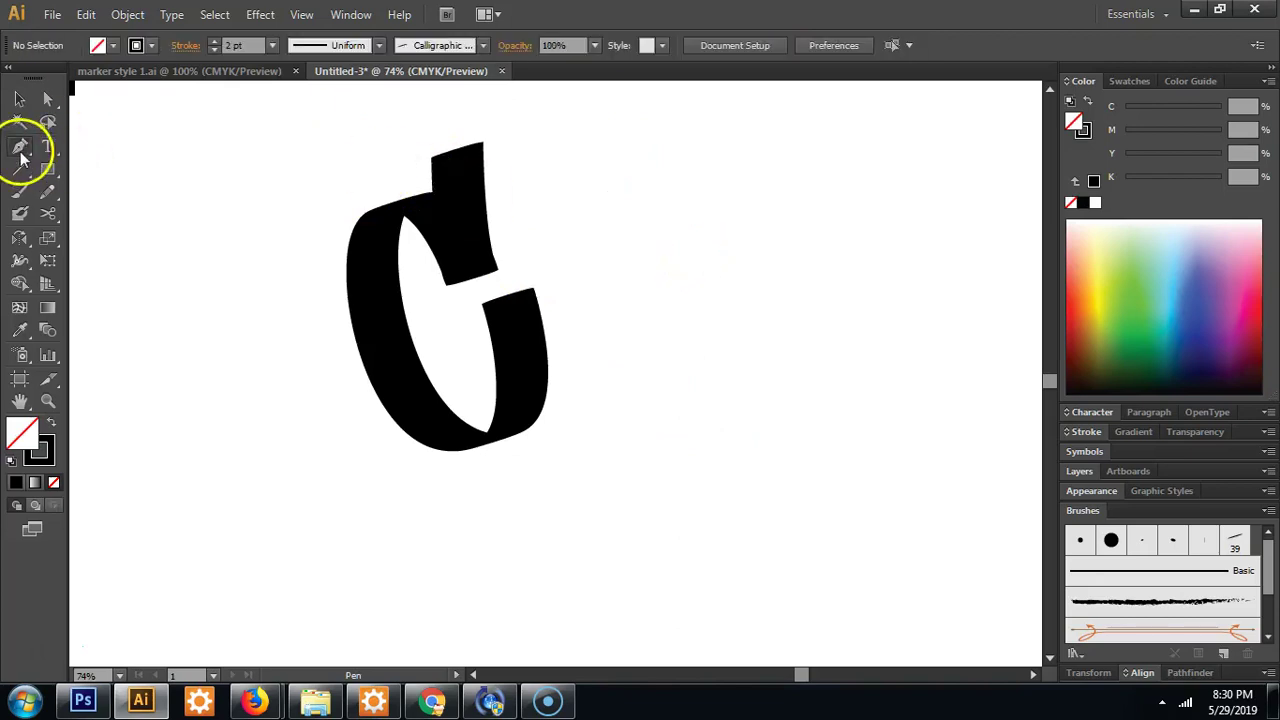
Draw a curved top flick into a long downstroke and apply the calligraphic brush.
{"action": "left_click", "coordinate": [565, 194]}
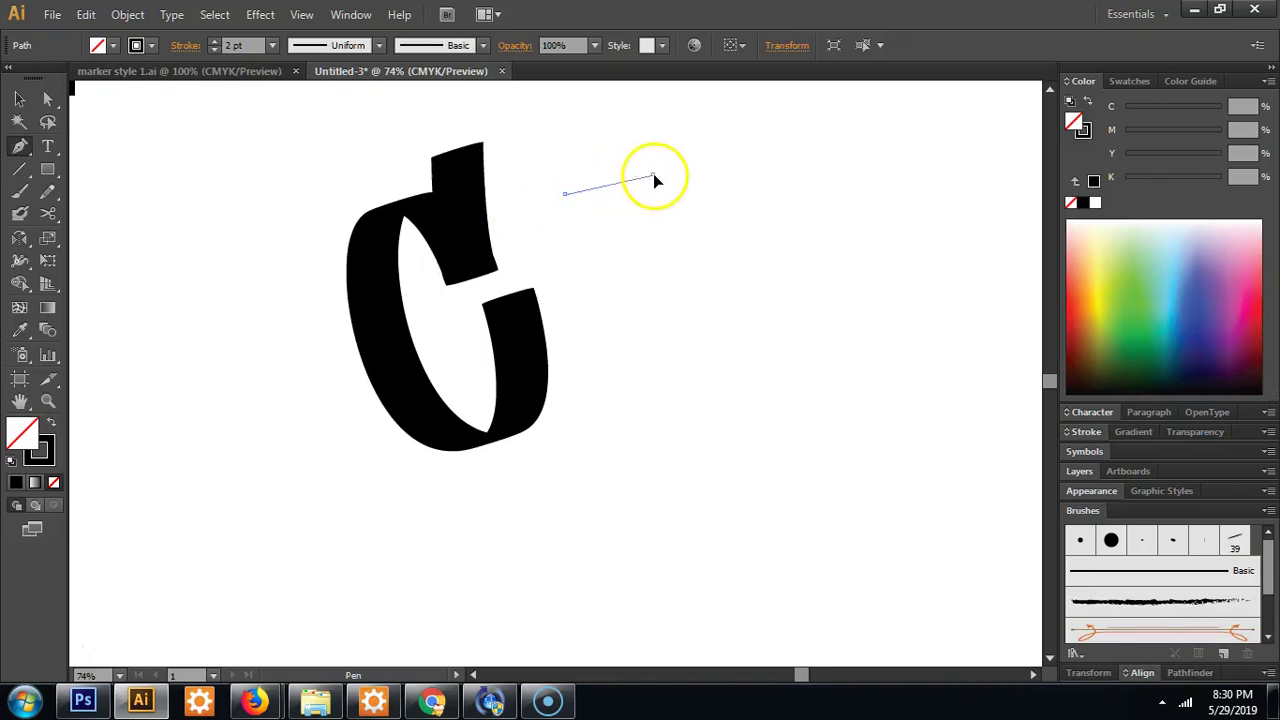
{"action": "left_click_drag", "start_coordinate": [670, 170], "coordinate": [685, 153]}
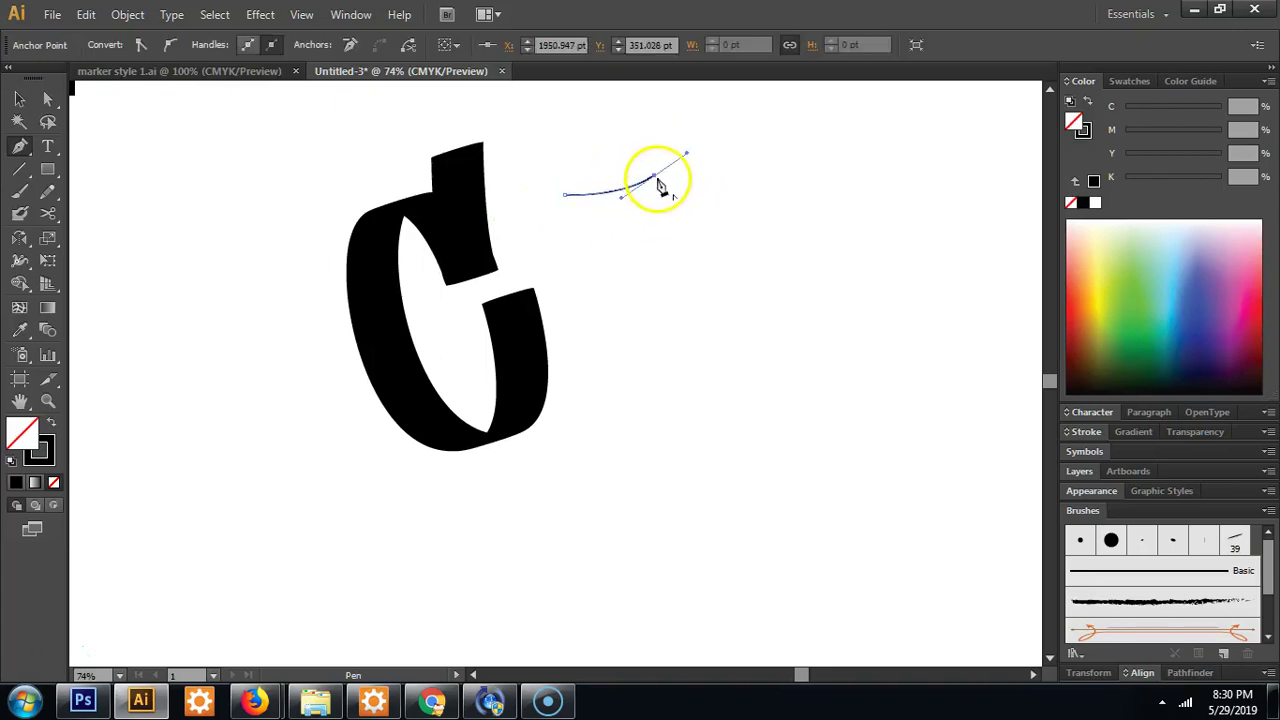
{"action": "left_click", "coordinate": [655, 178]}
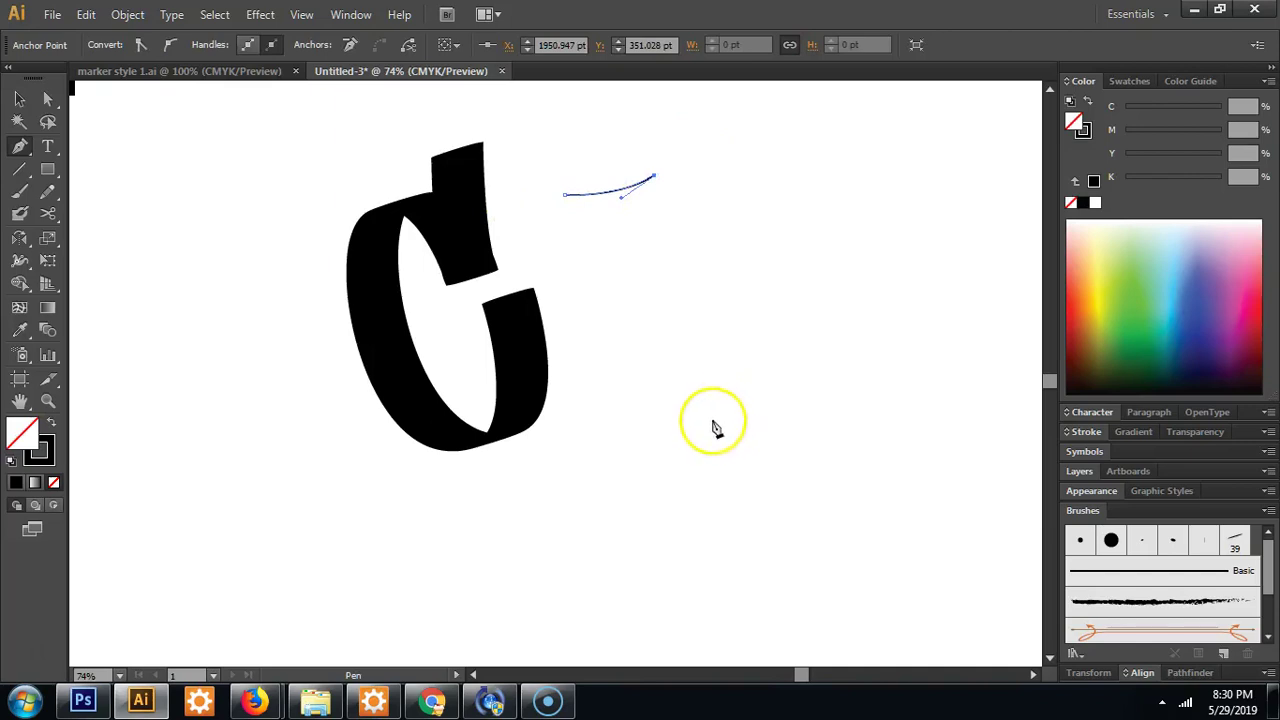
{"action": "left_click_drag", "start_coordinate": [722, 432], "coordinate": [782, 503]}
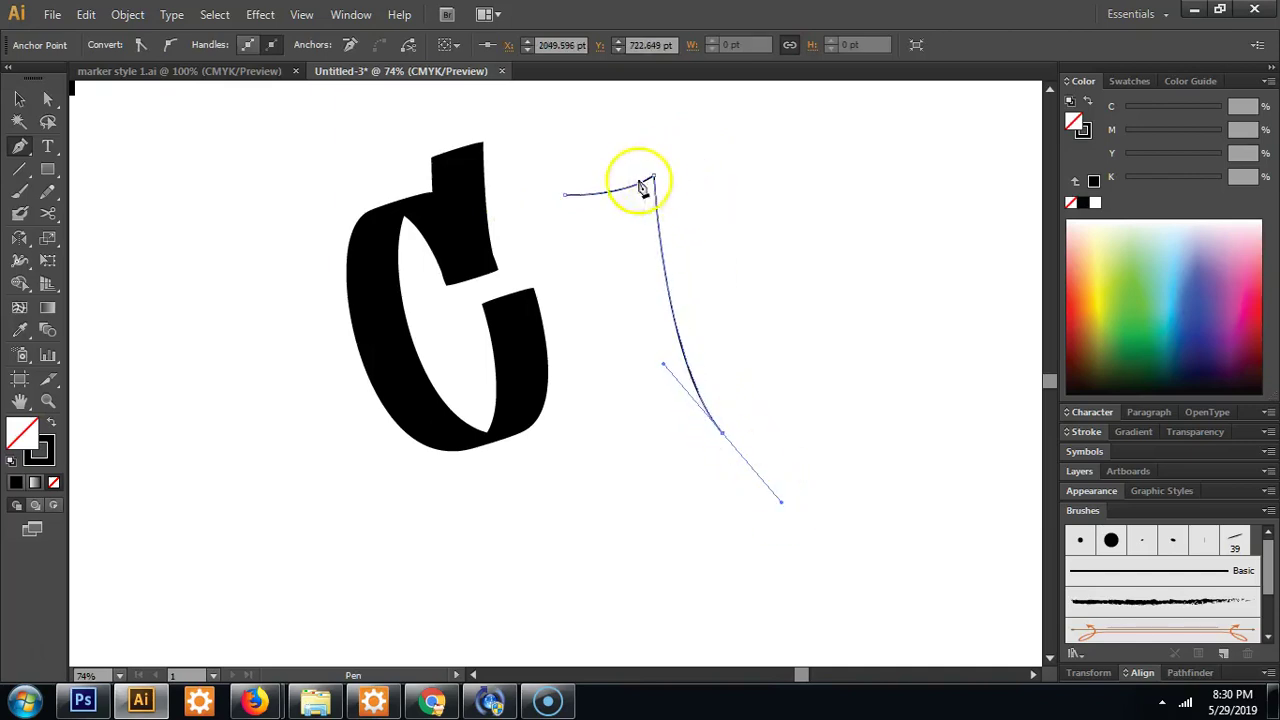
{"action": "left_click", "coordinate": [1237, 543]}
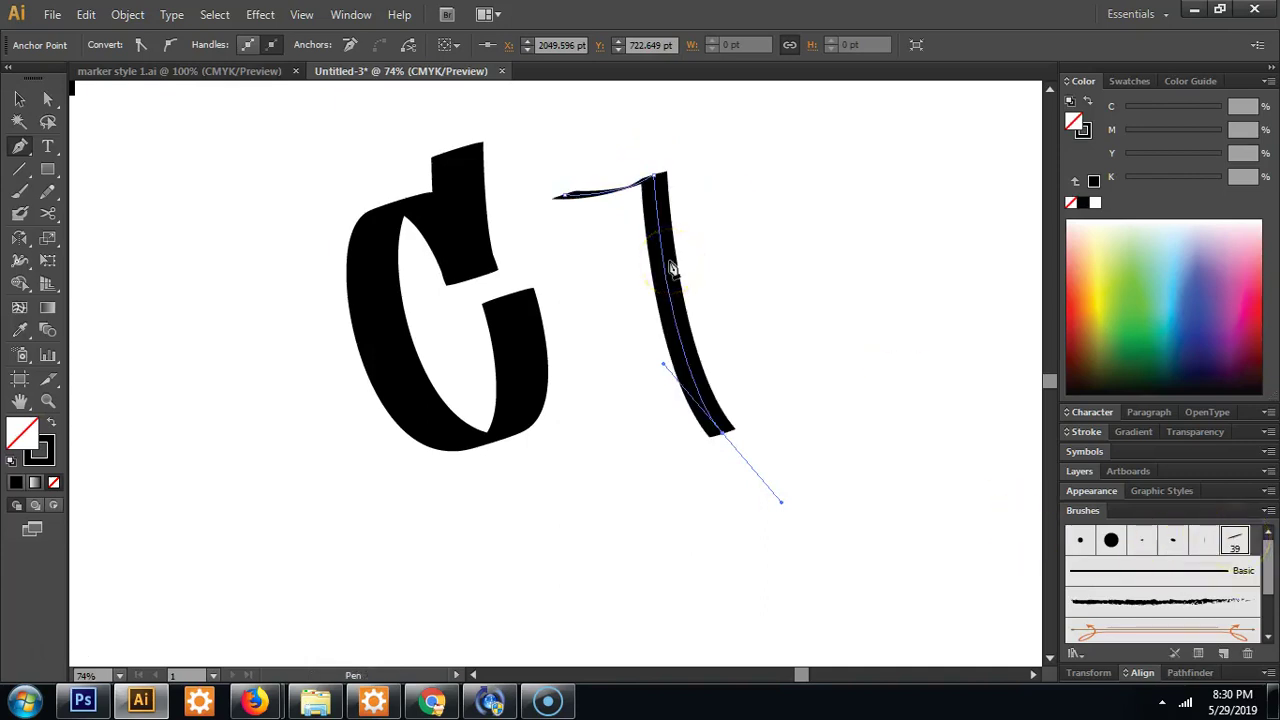
{"action": "key", "text": "v"}
{"action": "left_click", "coordinate": [723, 271]}
{"action": "left_click", "coordinate": [664, 258]}
Give the new flick-and-downstroke a 2 pt stroke weight.
{"action": "left_click", "coordinate": [214, 41]}
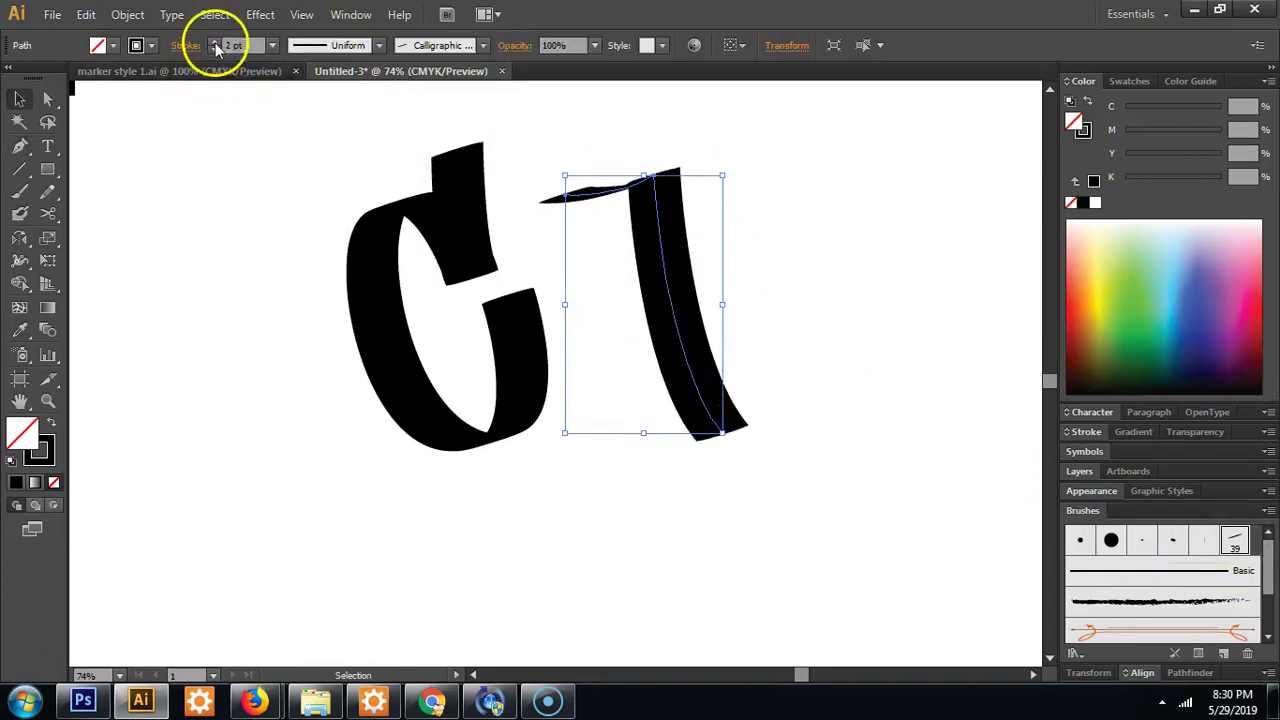
{"action": "left_click", "coordinate": [772, 260]}
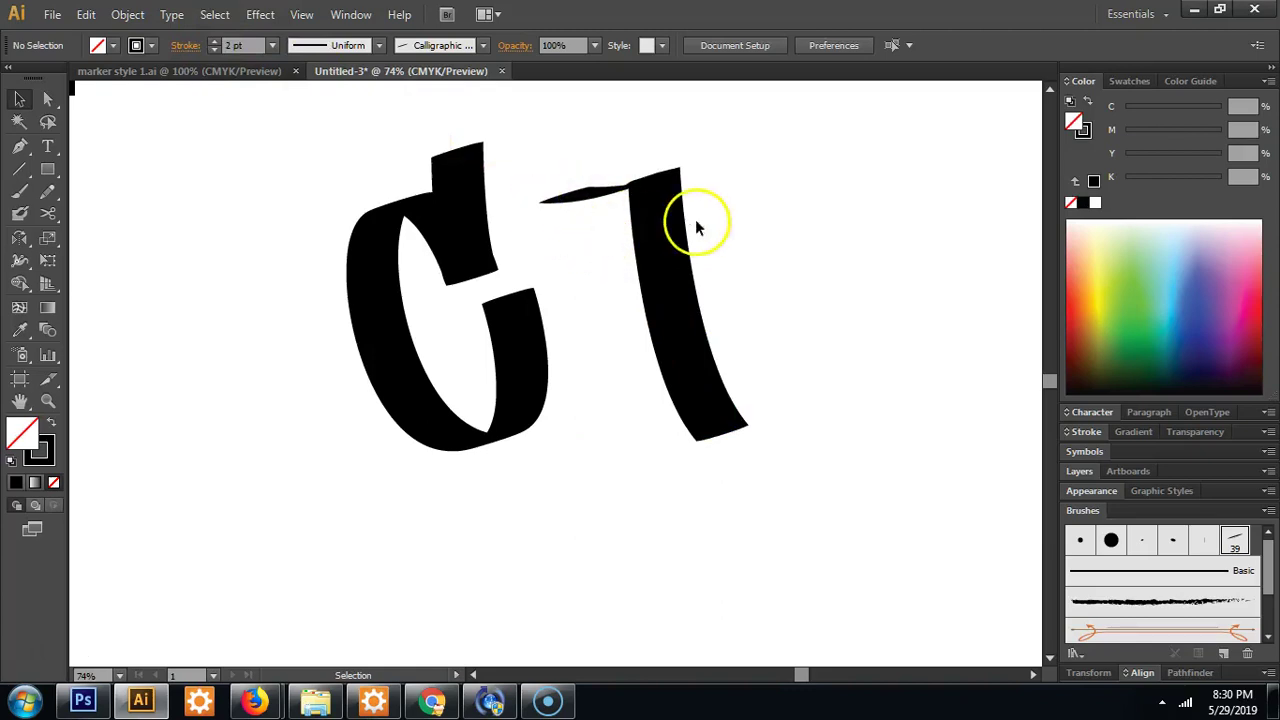
{"action": "left_click", "coordinate": [662, 228]}
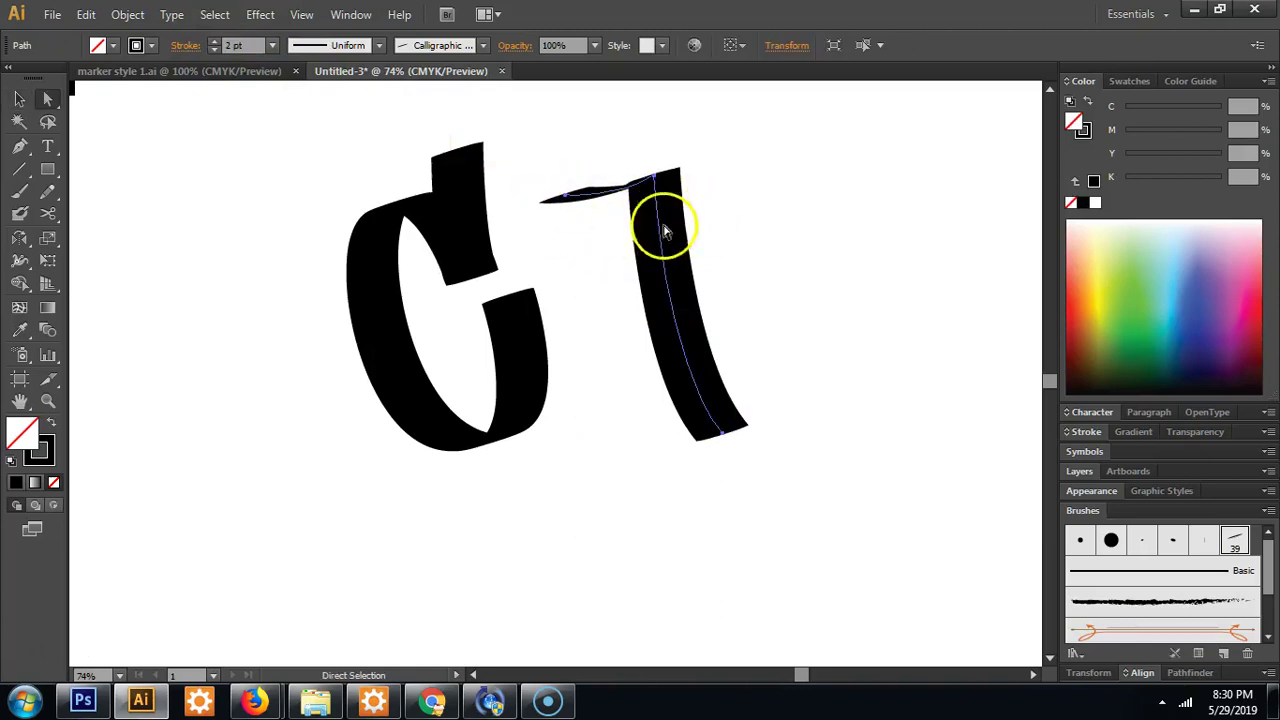
{"action": "left_click", "coordinate": [706, 206]}
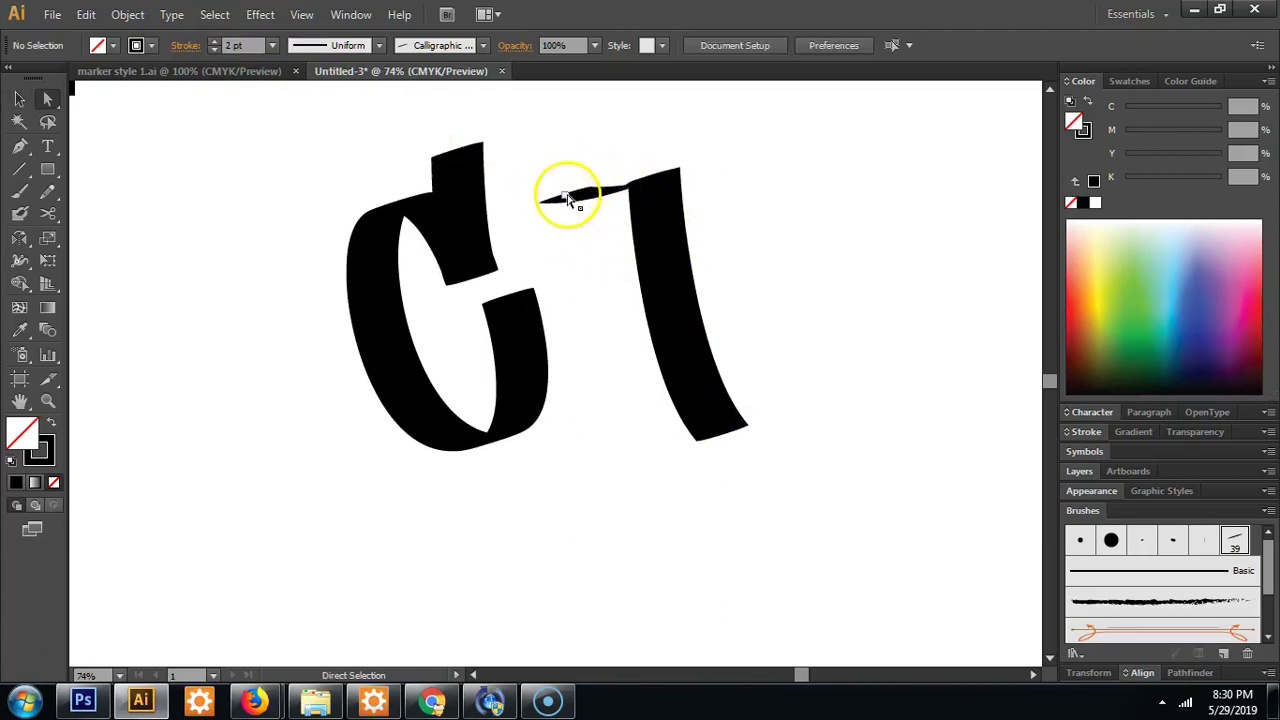
{"action": "left_click", "coordinate": [20, 98]}
{"action": "left_click", "coordinate": [46, 98]}
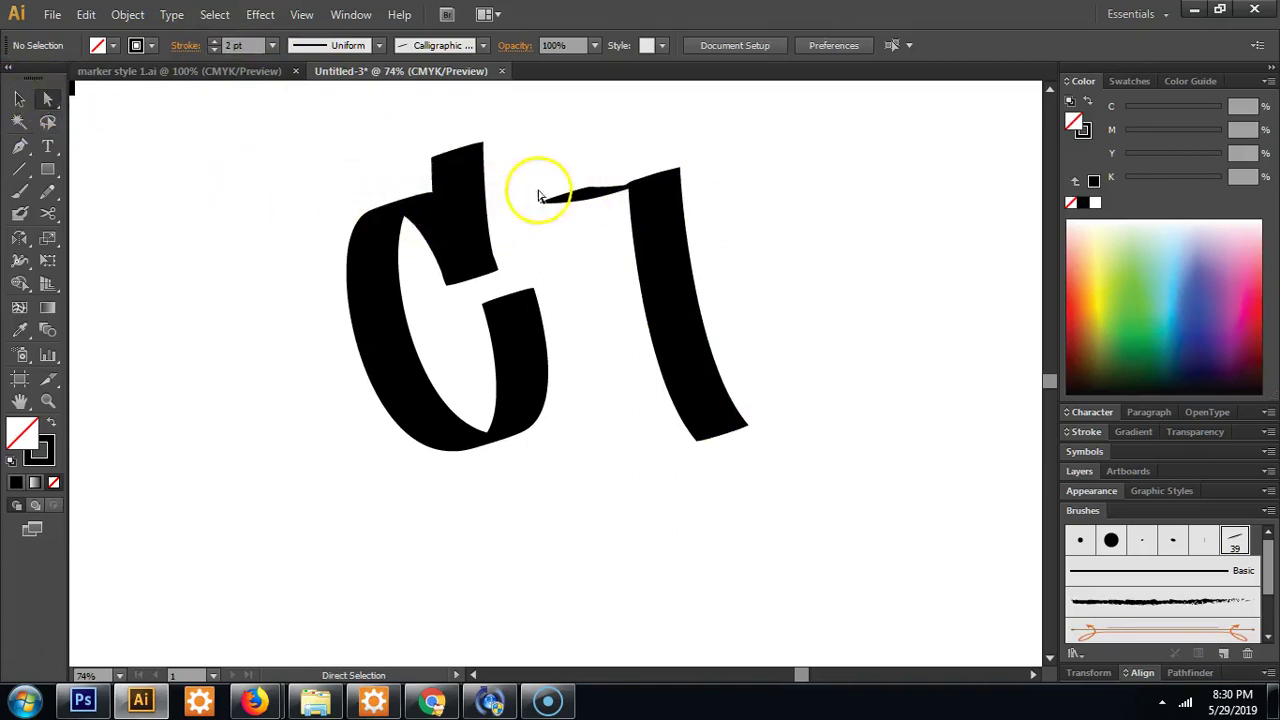
{"action": "left_click", "coordinate": [541, 193]}
{"action": "left_click", "coordinate": [574, 228]}
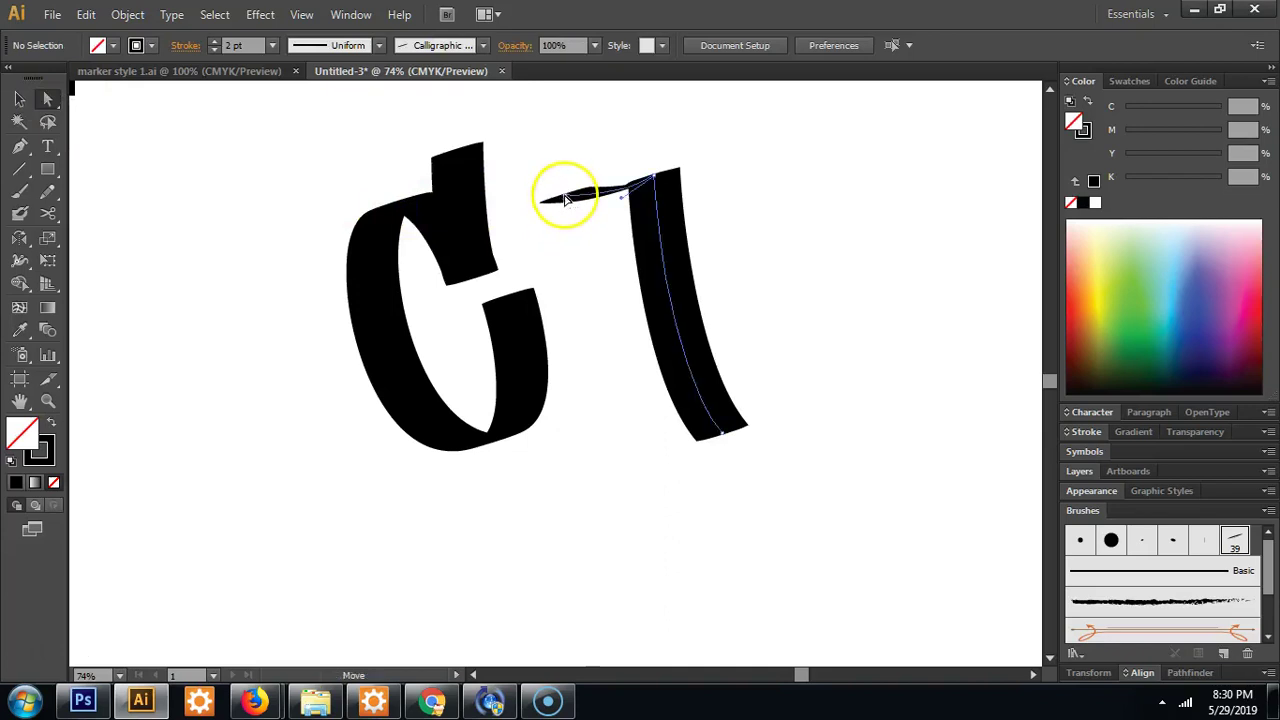
Pull the flourish's free end down into the 1's flag and adjust its bottom end point.
{"action": "mouse_move", "coordinate": [565, 200]}
{"action": "left_mouse_down"}
{"action": "mouse_move", "coordinate": [591, 286]}
{"action": "mouse_move", "coordinate": [563, 240]}
{"action": "mouse_move", "coordinate": [571, 223]}
{"action": "mouse_move", "coordinate": [570, 237]}
{"action": "left_mouse_up"}
{"action": "left_click", "coordinate": [578, 257]}
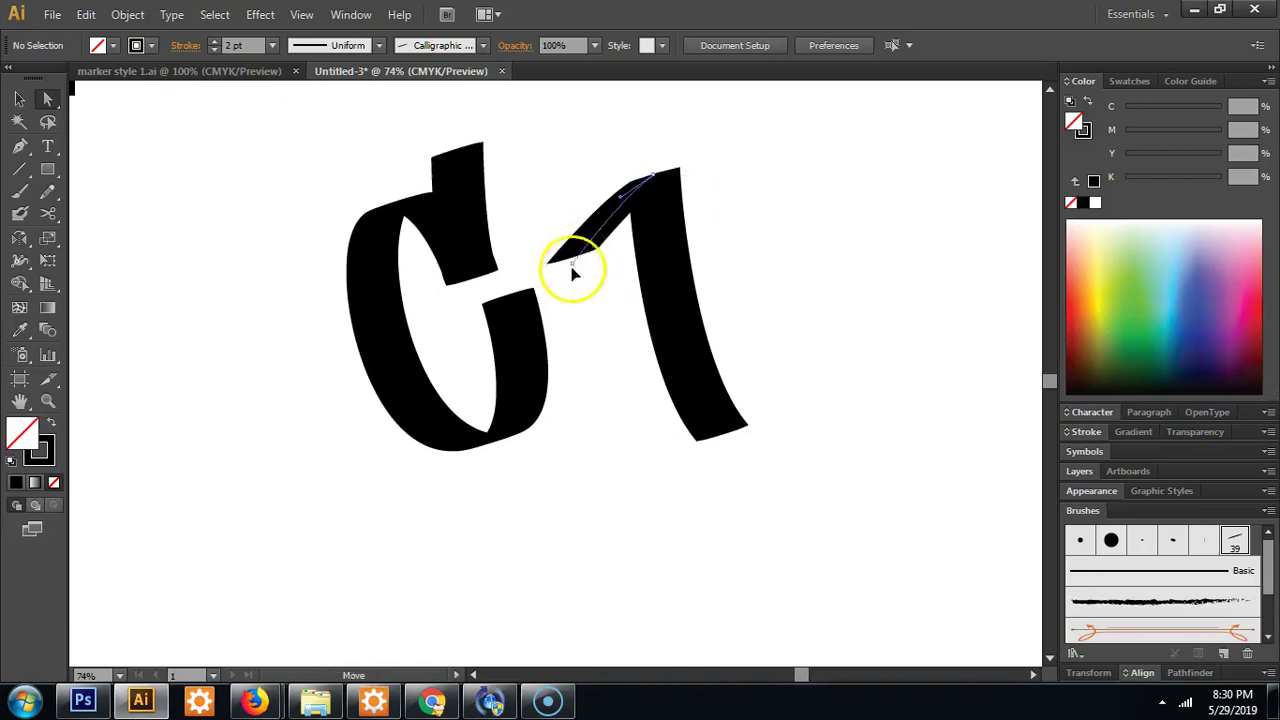
{"action": "left_click_drag", "start_coordinate": [569, 271], "coordinate": [569, 286]}
{"action": "left_click", "coordinate": [591, 343]}
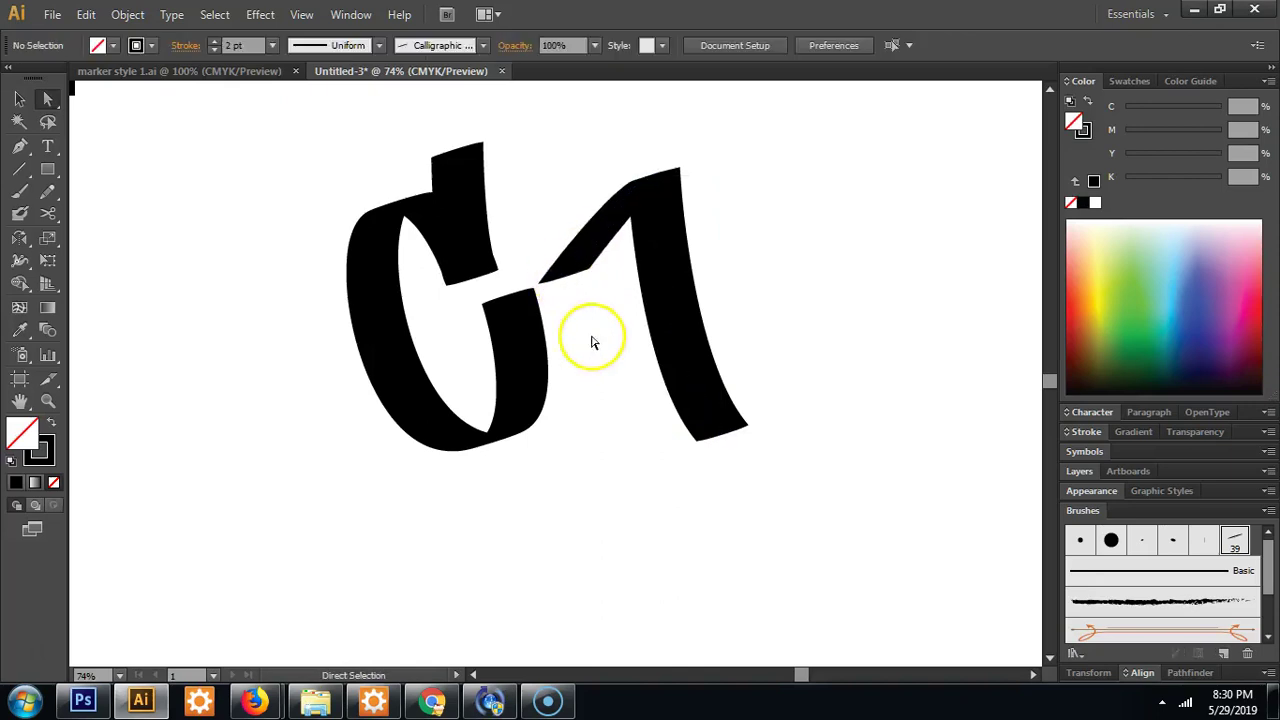
{"action": "mouse_move", "coordinate": [709, 429]}
{"action": "left_mouse_down"}
{"action": "mouse_move", "coordinate": [723, 434]}
{"action": "mouse_move", "coordinate": [654, 371]}
{"action": "mouse_move", "coordinate": [663, 355]}
{"action": "left_mouse_up"}
{"action": "left_click", "coordinate": [710, 440]}
Move the 1 stroke slightly upward.
{"action": "key", "text": "v"}
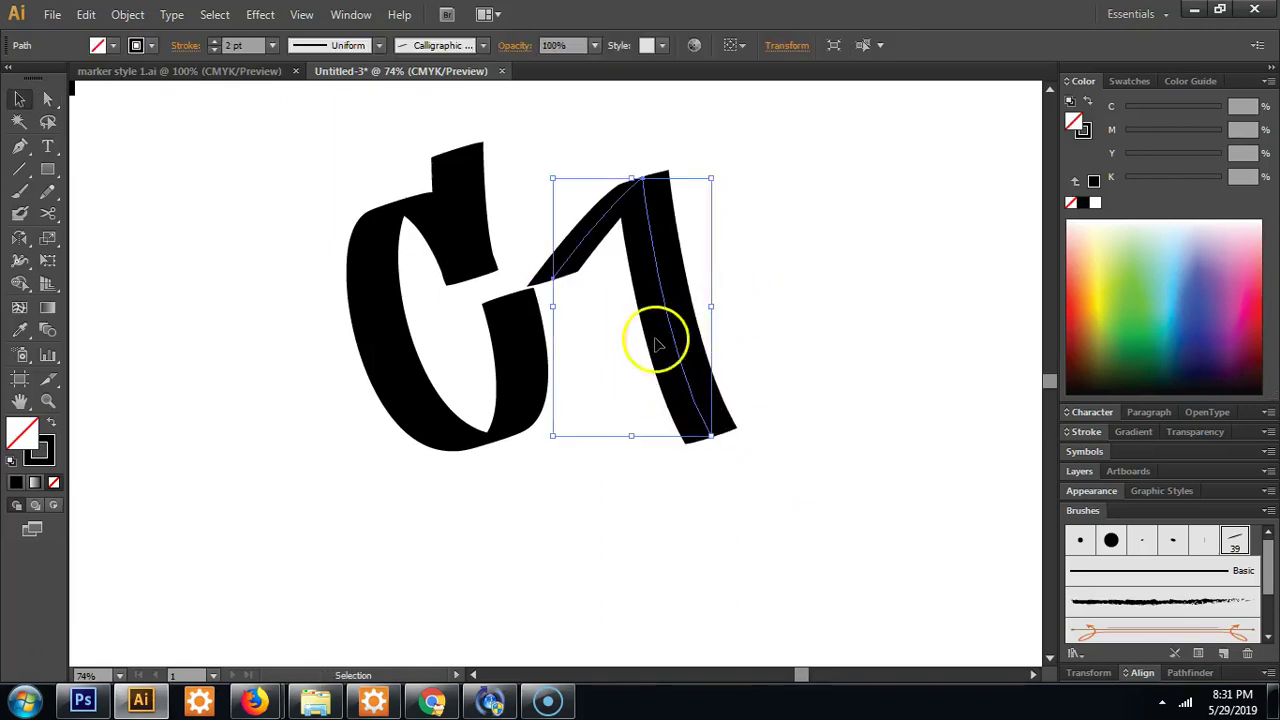
{"action": "left_click_drag", "start_coordinate": [675, 337], "coordinate": [678, 303]}
{"action": "left_click", "coordinate": [822, 284]}
{"action": "key", "text": "p"}
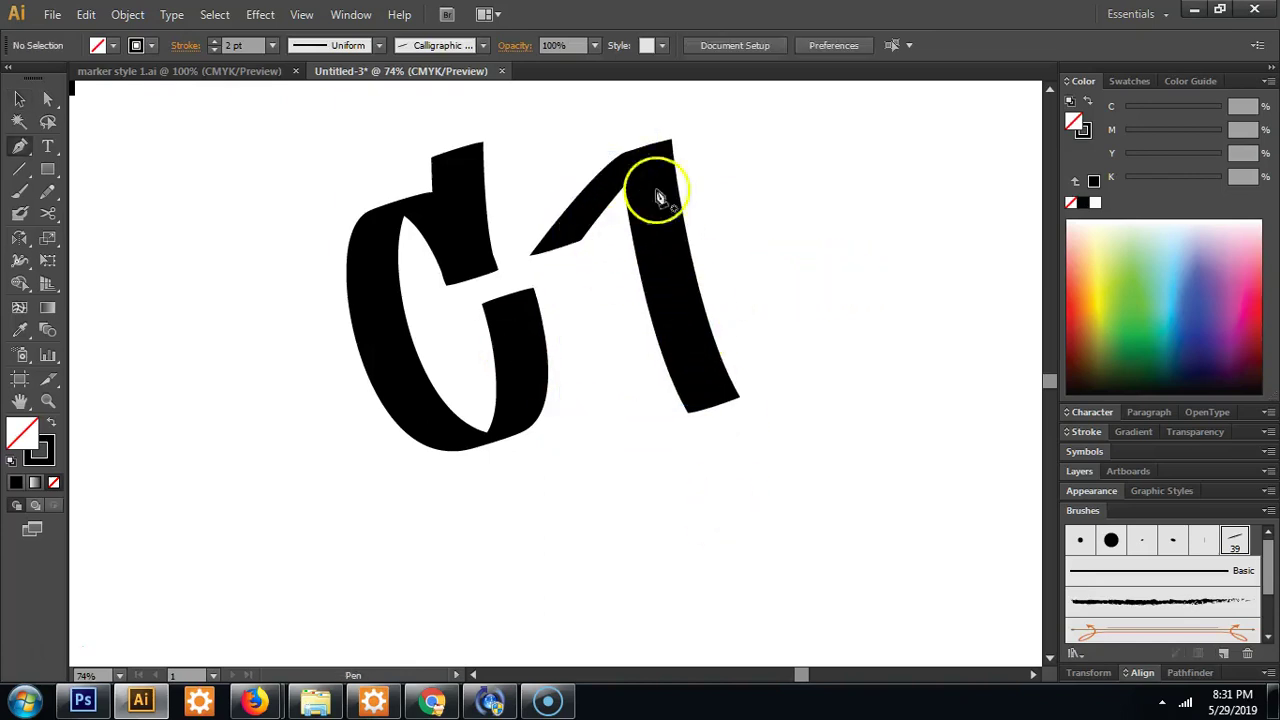
Draw a loop around the 1 with the calligraphic brush at 2 pt.
{"action": "left_click", "coordinate": [661, 263]}
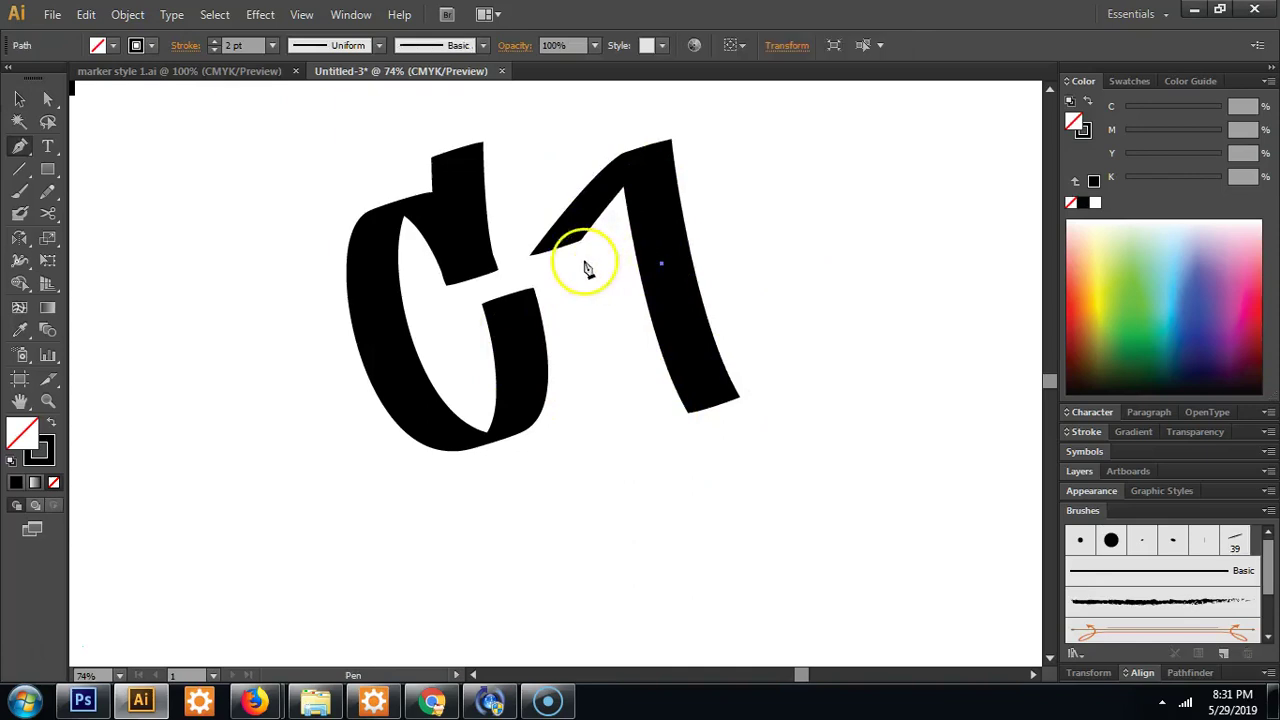
{"action": "left_click_drag", "start_coordinate": [567, 302], "coordinate": [568, 302]}
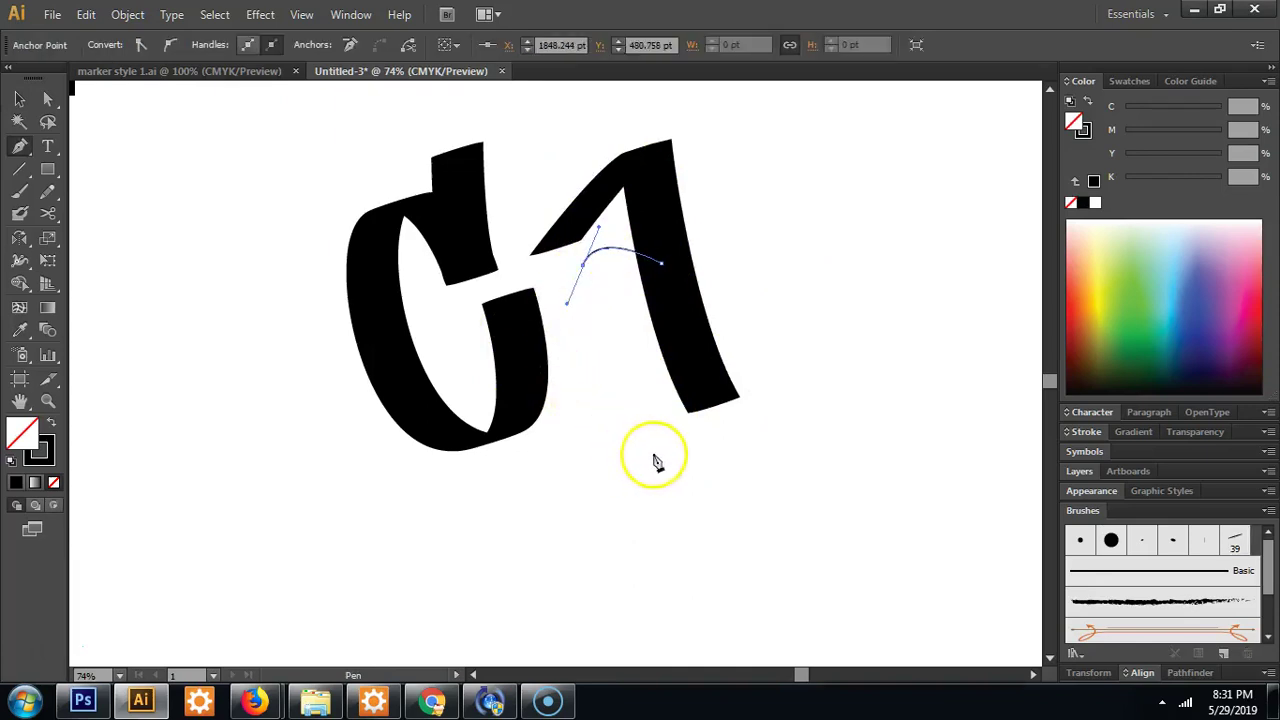
{"action": "left_click_drag", "start_coordinate": [652, 453], "coordinate": [765, 453]}
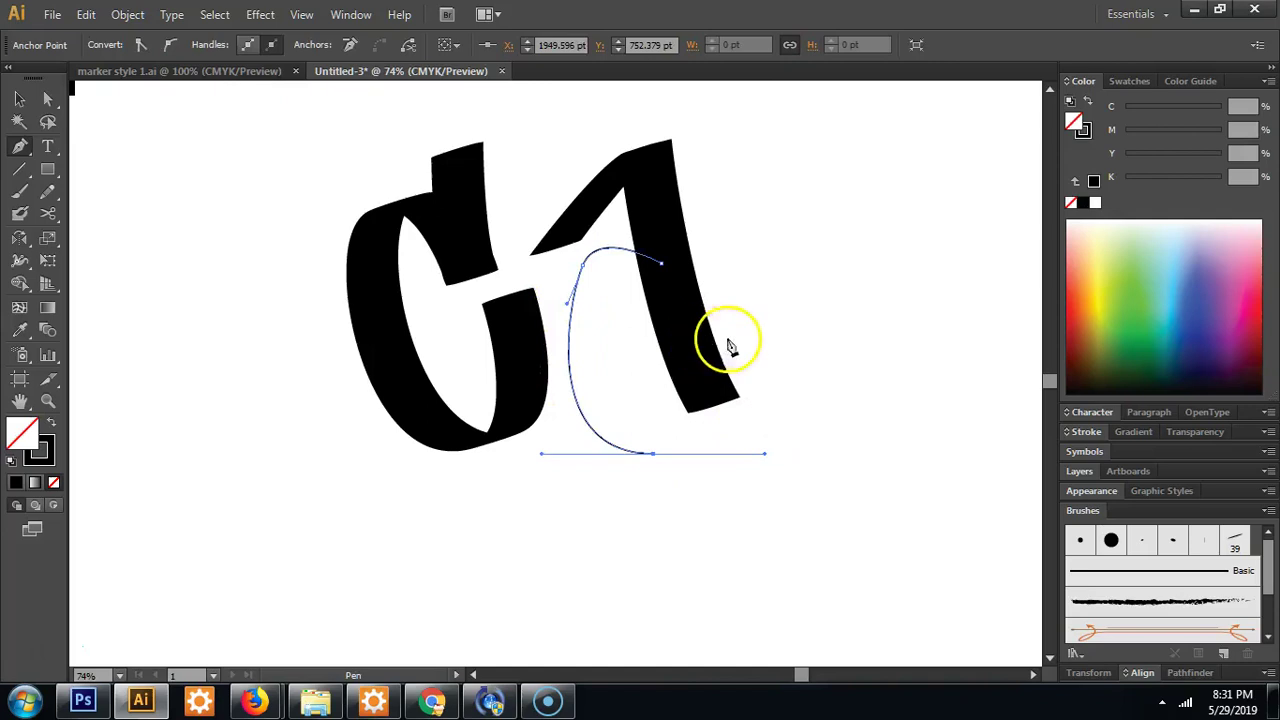
{"action": "left_click_drag", "start_coordinate": [672, 324], "coordinate": [556, 297]}
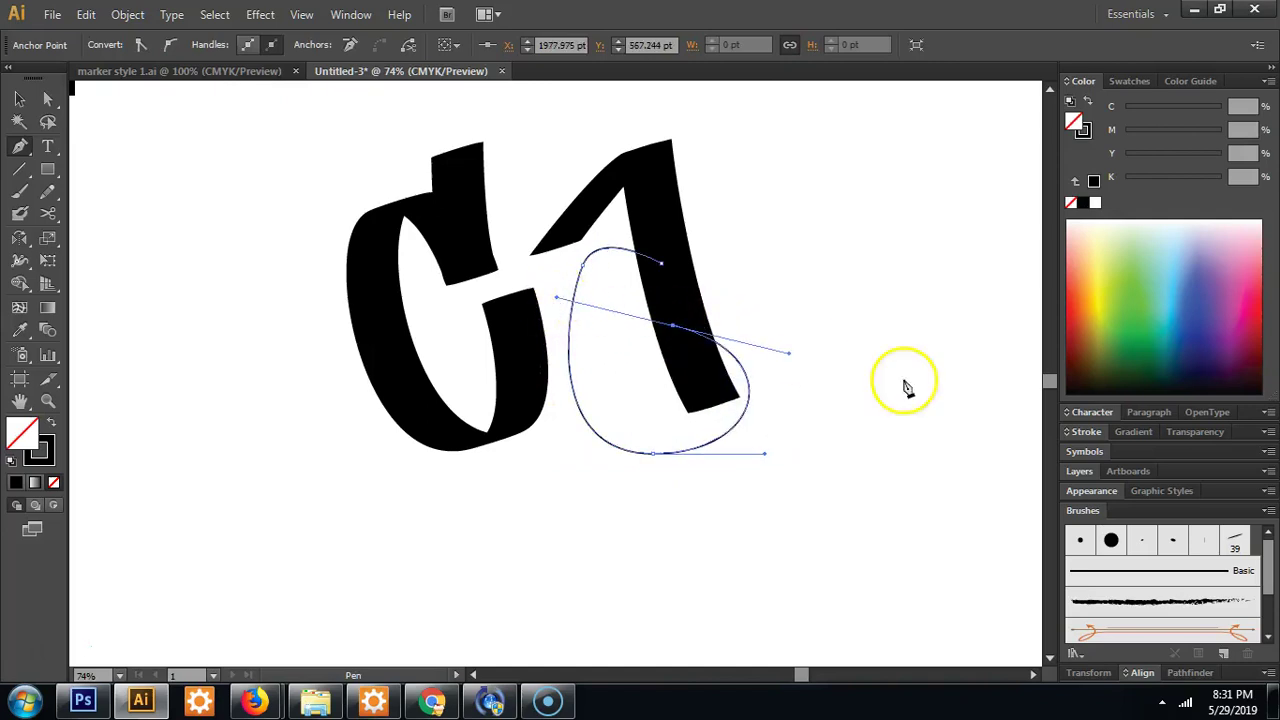
{"action": "left_click", "coordinate": [1236, 545]}
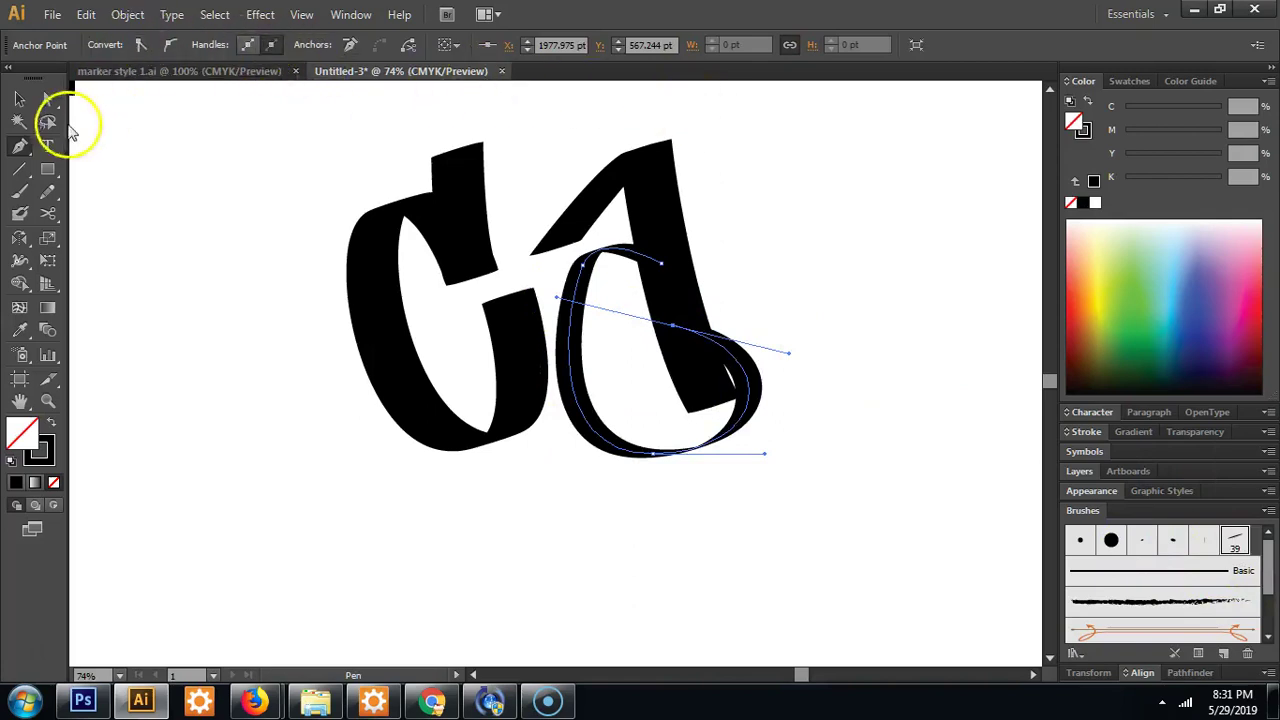
{"action": "key", "text": "v"}
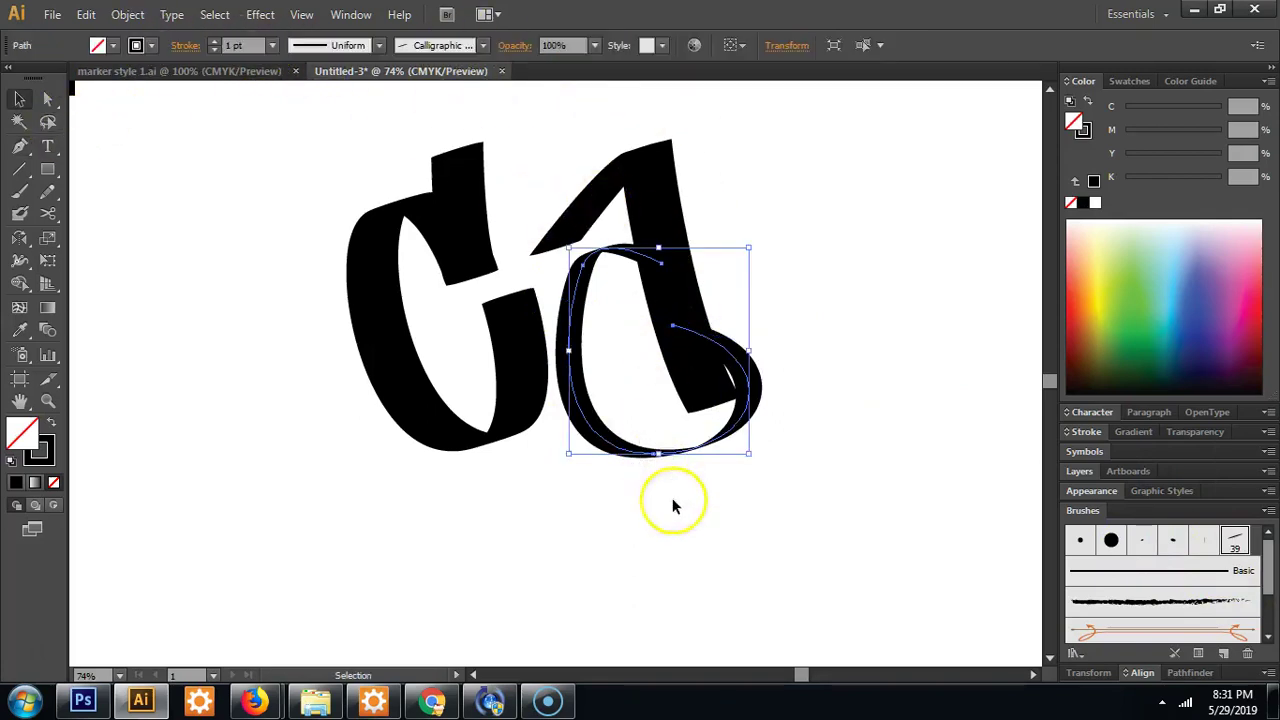
{"action": "left_click", "coordinate": [213, 41]}
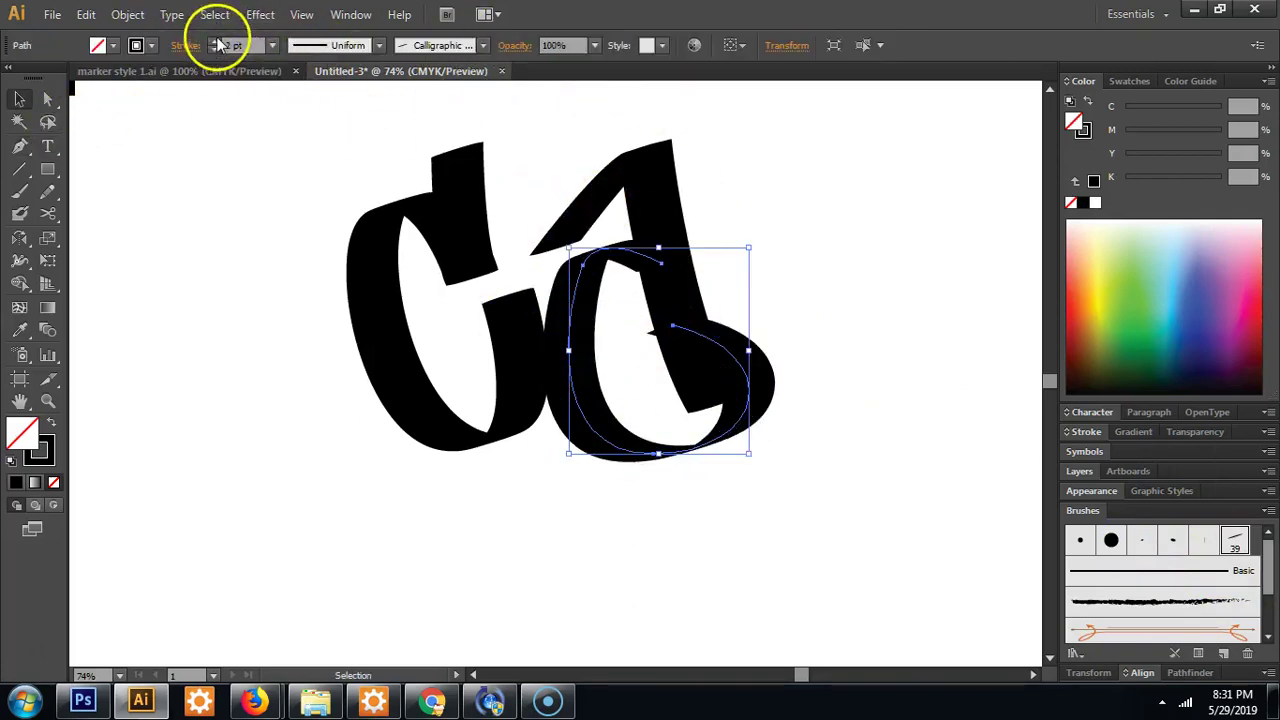
Reshape the loop by moving its top point and raising its bottom point.
{"action": "left_click", "coordinate": [651, 187]}
{"action": "left_click", "coordinate": [700, 262]}
{"action": "key", "text": "a"}
{"action": "left_click", "coordinate": [654, 266]}
{"action": "left_click_drag", "start_coordinate": [661, 266], "coordinate": [634, 229]}
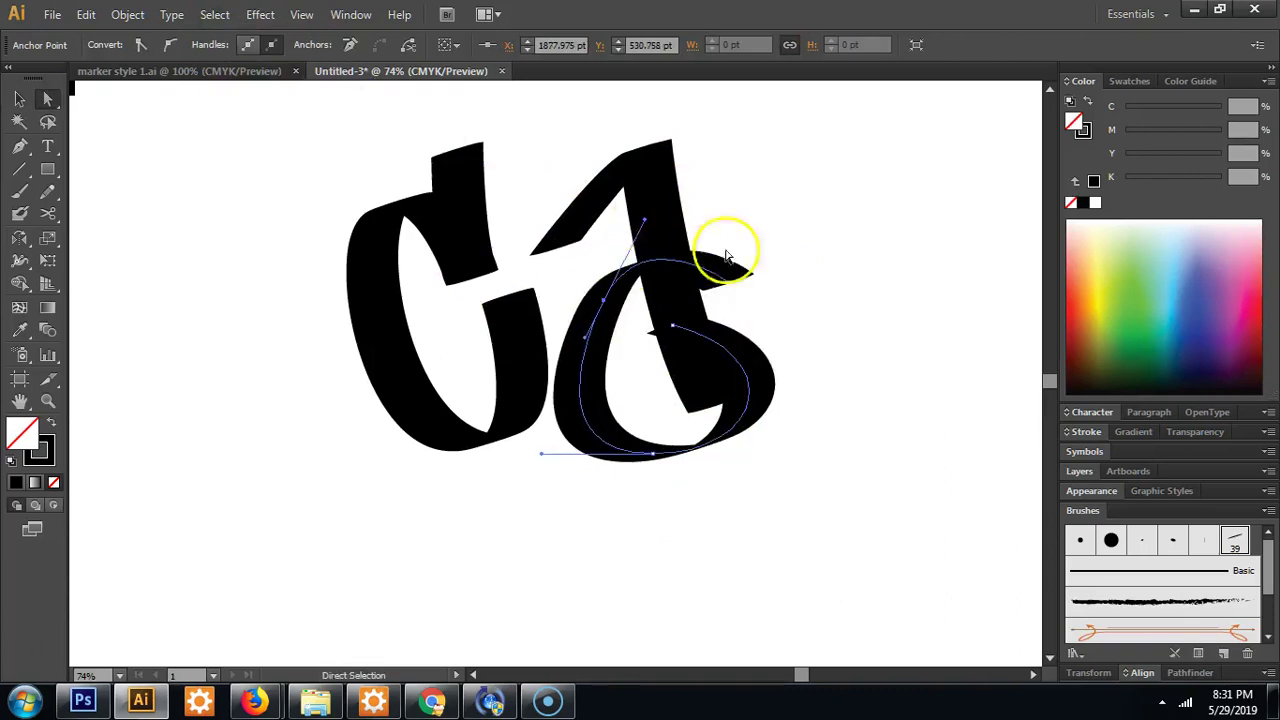
{"action": "left_click", "coordinate": [800, 385]}
{"action": "left_click", "coordinate": [695, 453]}
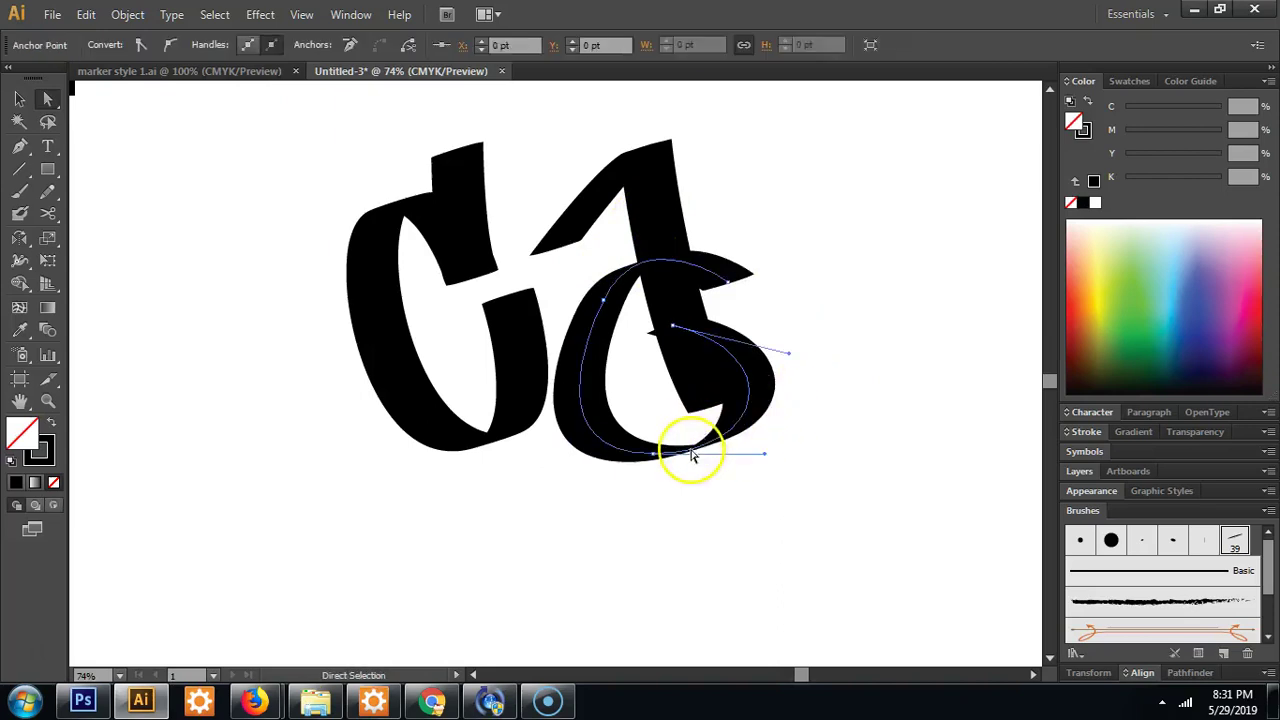
{"action": "left_click_drag", "start_coordinate": [653, 460], "coordinate": [663, 430]}
{"action": "left_click", "coordinate": [920, 451]}
{"action": "key", "text": "v"}
Move the a-shaped letterform to the lower left, away from the C.
{"action": "left_click", "coordinate": [742, 372]}
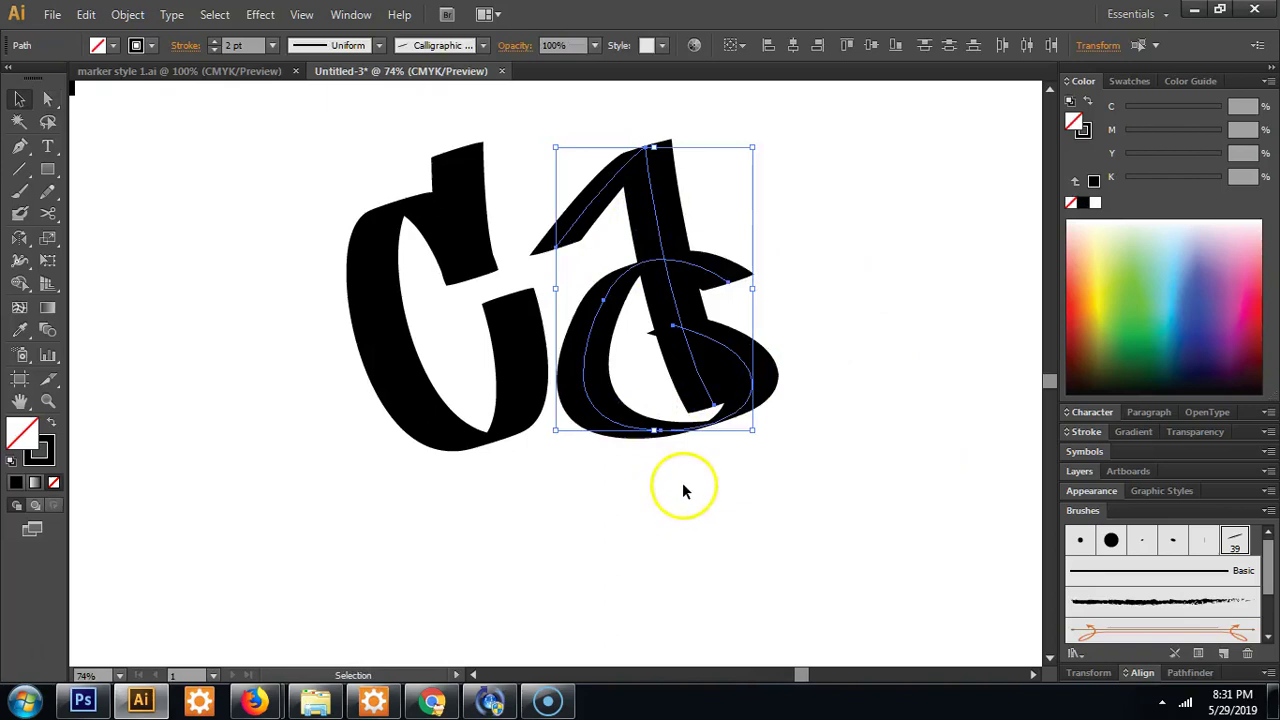
{"action": "scroll", "coordinate": [687, 483], "scroll_direction": "up", "scroll_amount": 4}
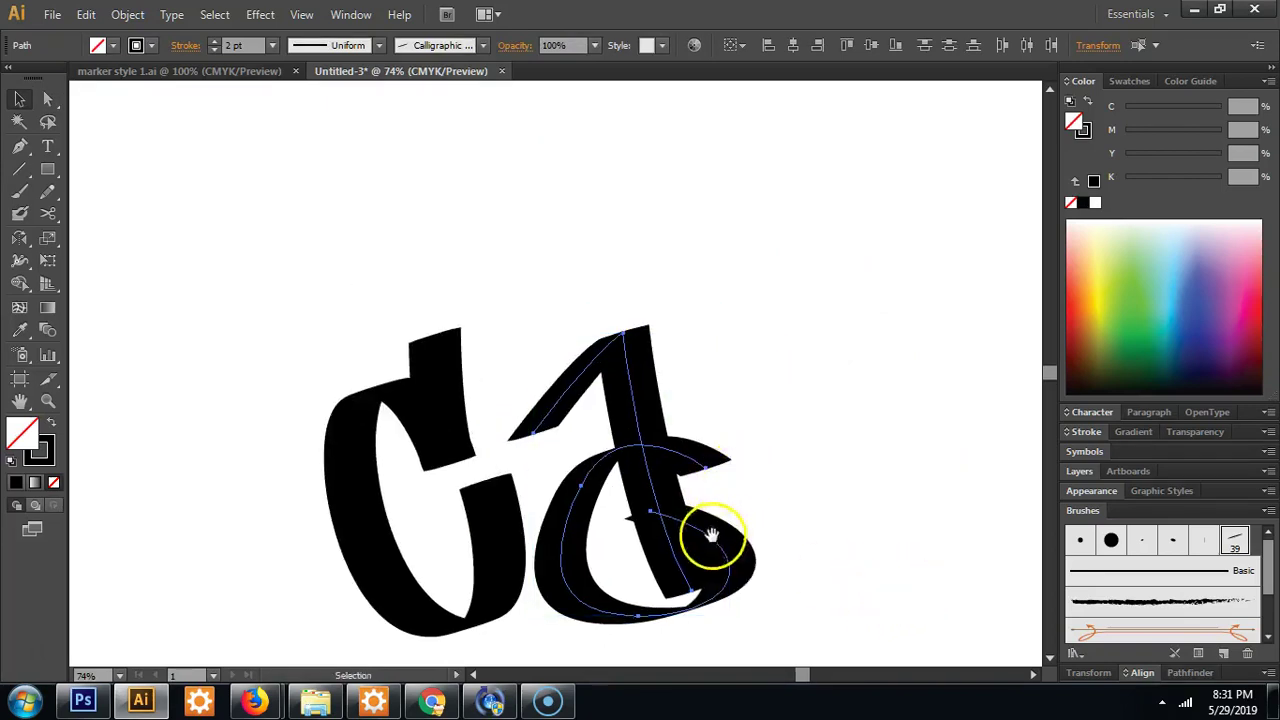
{"action": "scroll", "coordinate": [760, 475], "scroll_direction": "right", "scroll_amount": 3}
{"action": "scroll", "coordinate": [790, 460], "scroll_direction": "down", "scroll_amount": 1}
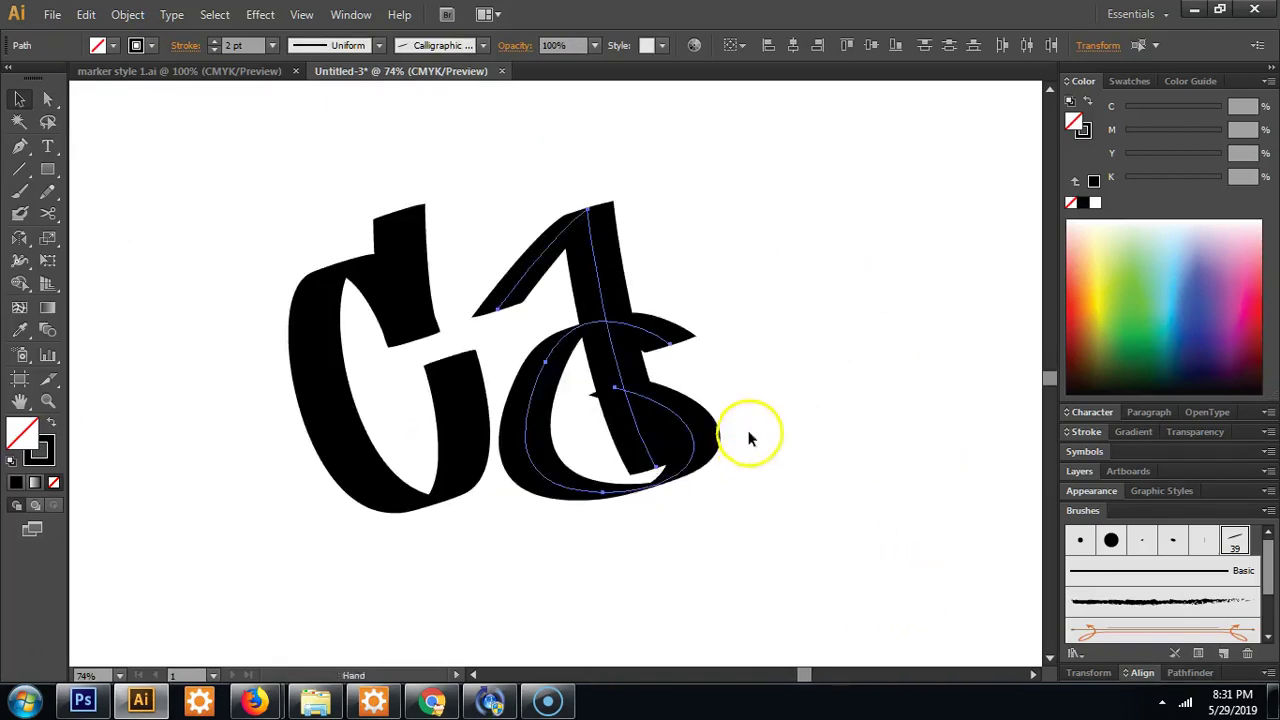
{"action": "left_click_drag", "start_coordinate": [652, 466], "coordinate": [908, 423]}
{"action": "left_click_drag", "start_coordinate": [922, 358], "coordinate": [315, 545]}
{"action": "left_click_drag", "start_coordinate": [923, 223], "coordinate": [706, 241]}
{"action": "left_click_drag", "start_coordinate": [715, 370], "coordinate": [540, 410]}
Pen-draw the peaked A path with a curved crossbar right of the C.
{"action": "key", "text": "p"}
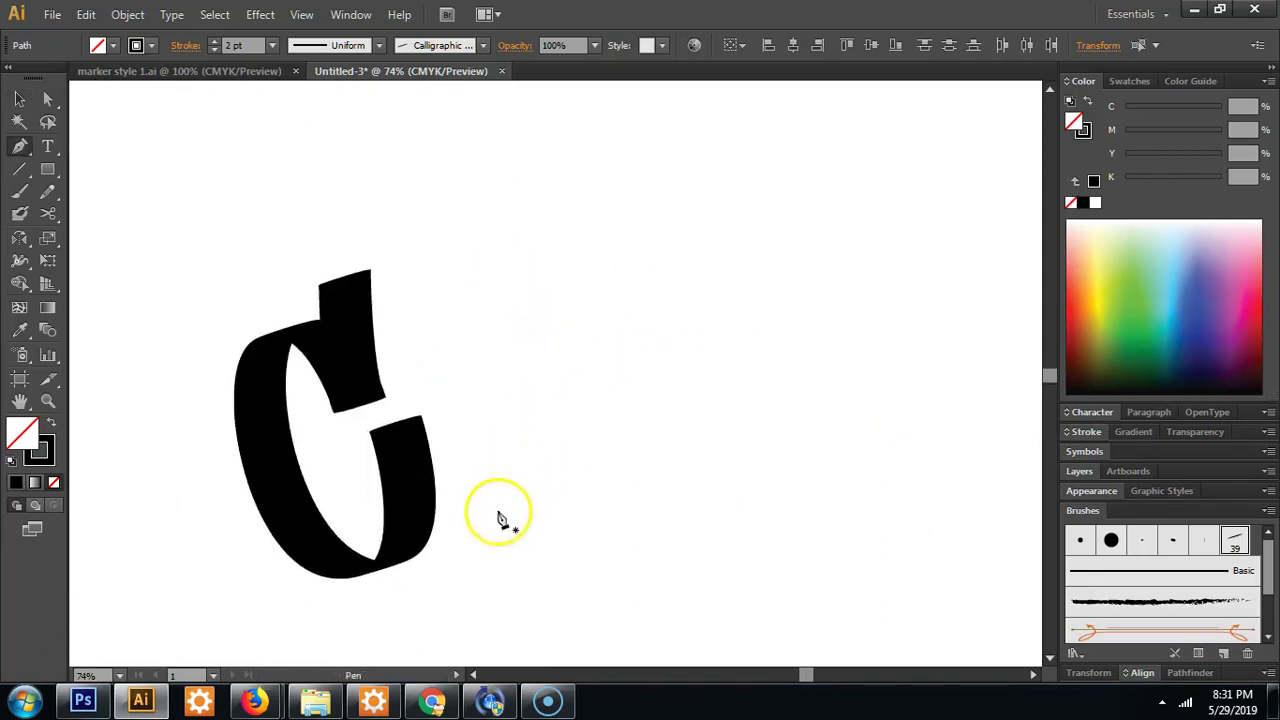
{"action": "left_click", "coordinate": [473, 557]}
{"action": "left_click_drag", "start_coordinate": [494, 318], "coordinate": [487, 200]}
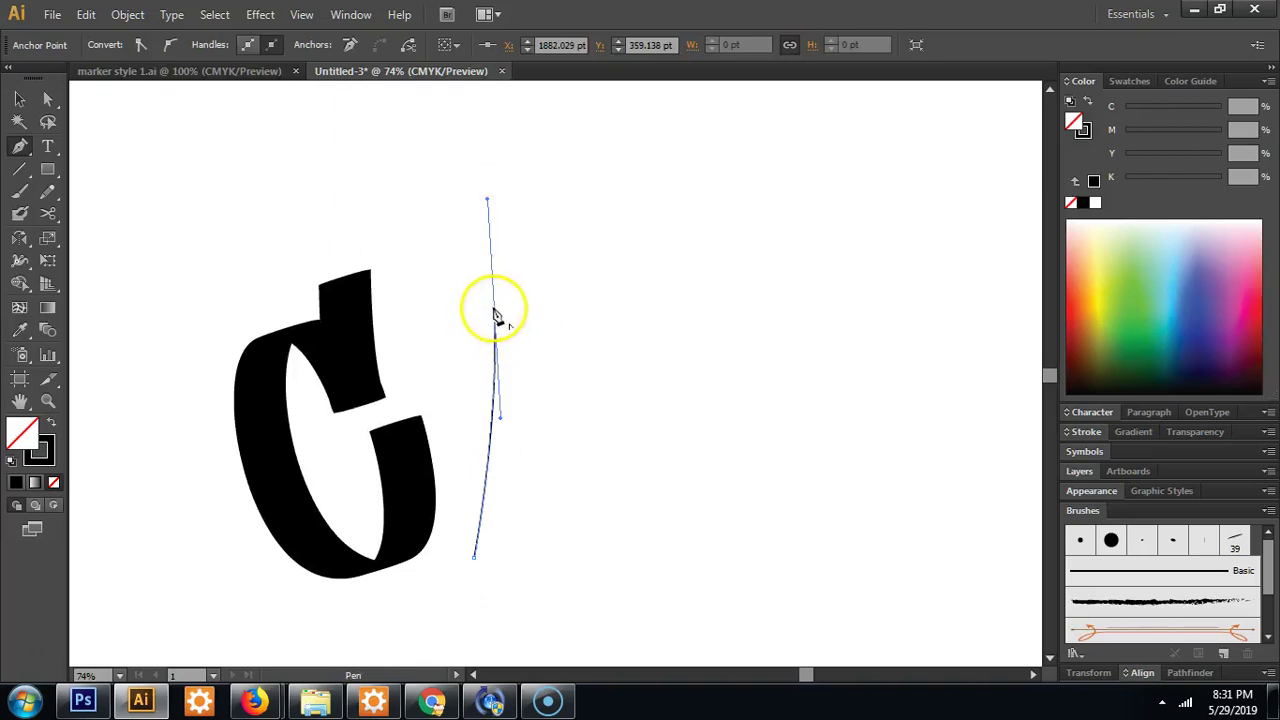
{"action": "left_click_drag", "start_coordinate": [600, 616], "coordinate": [710, 497]}
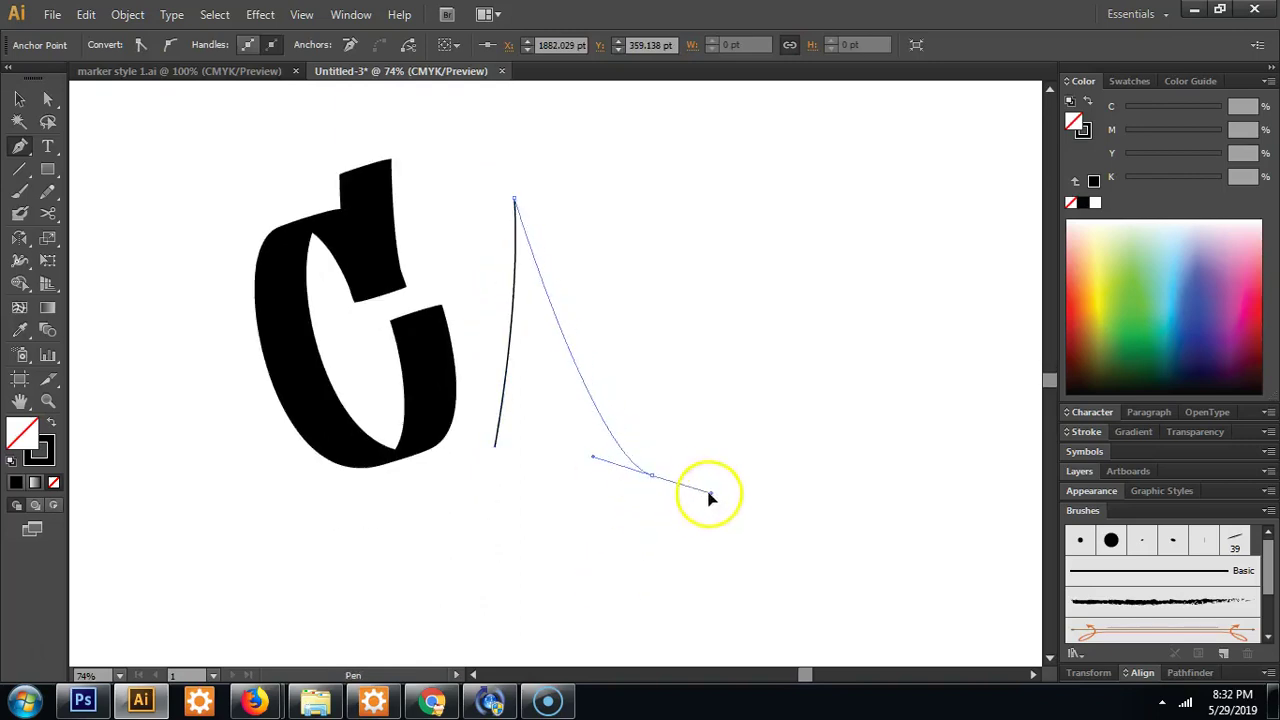
{"action": "left_click", "coordinate": [651, 475]}
{"action": "left_click_drag", "start_coordinate": [657, 276], "coordinate": [711, 210]}
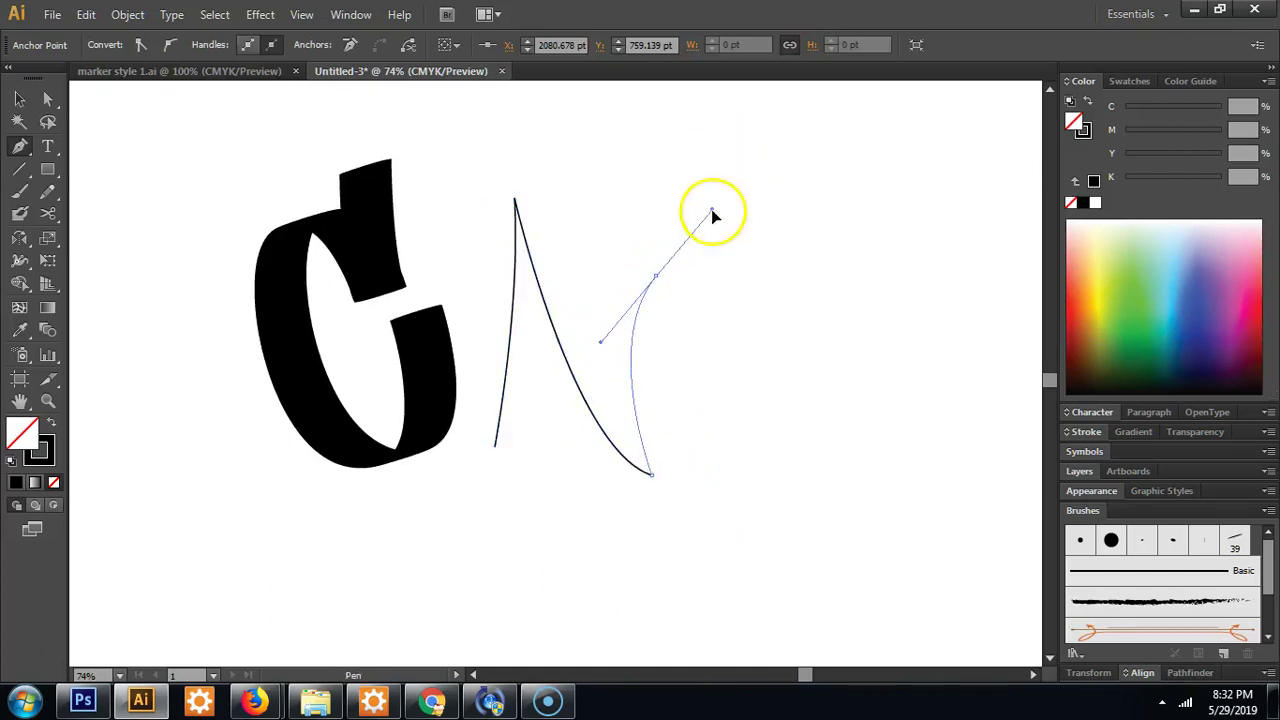
{"action": "left_click", "coordinate": [657, 278]}
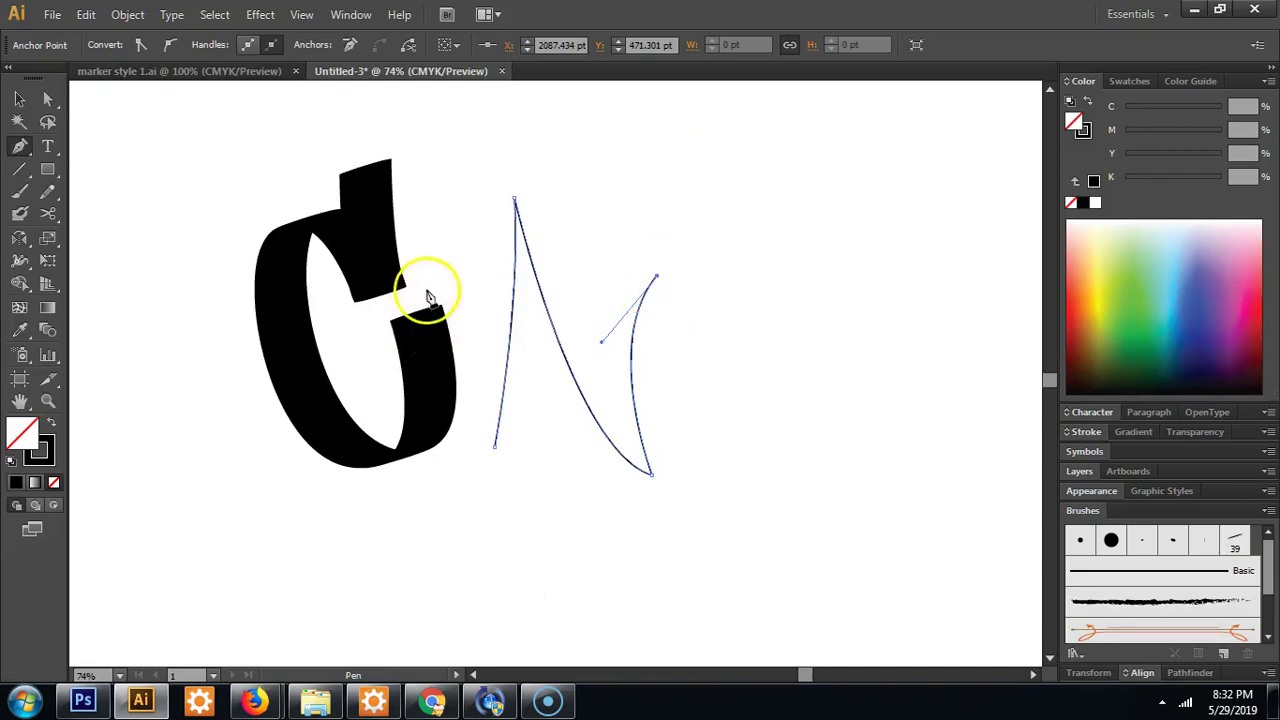
{"action": "left_click_drag", "start_coordinate": [427, 297], "coordinate": [276, 259]}
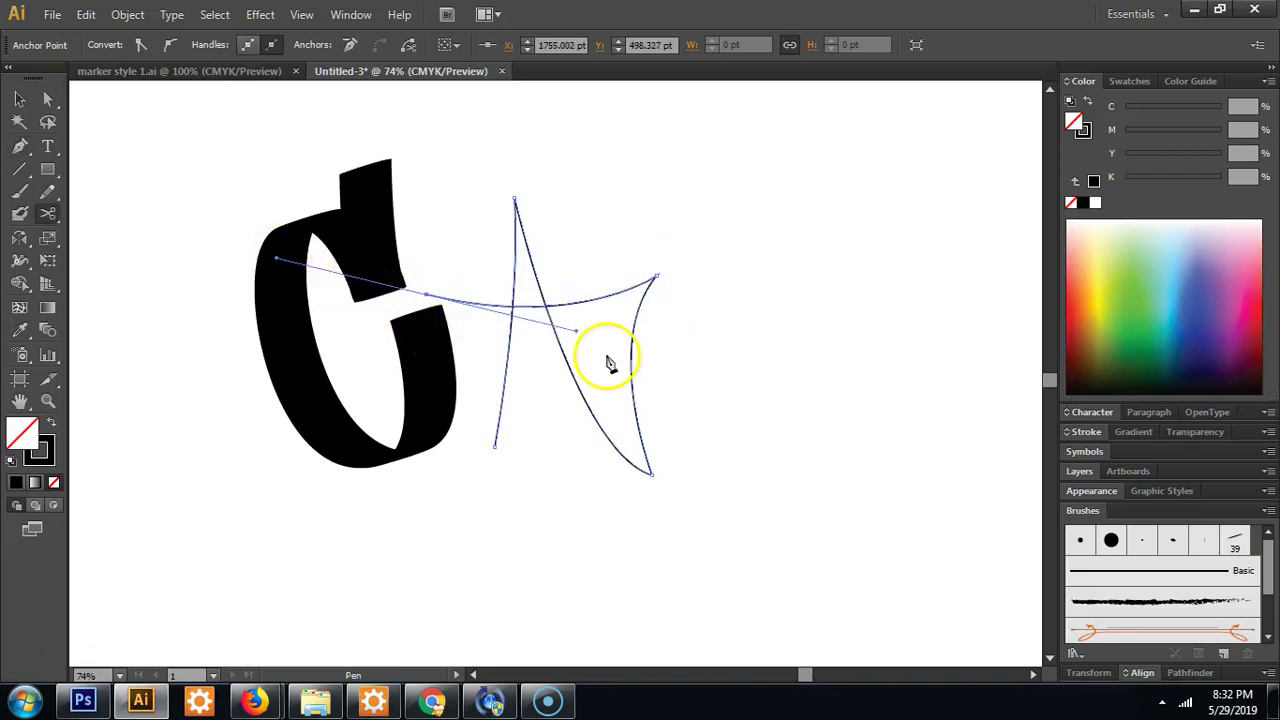
{"action": "left_click", "coordinate": [729, 334]}
Apply the calligraphic brush at 2 pt to the A and nudge it up-left.
{"action": "left_click_drag", "start_coordinate": [729, 334], "coordinate": [471, 378]}
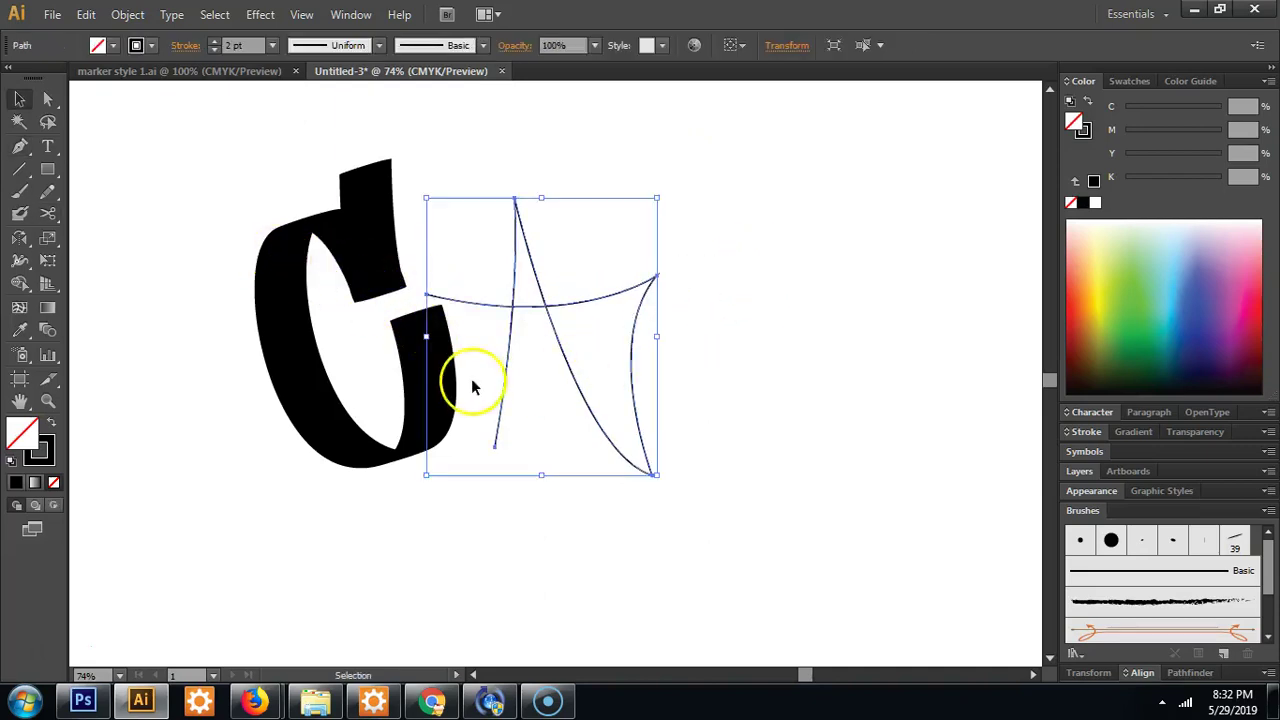
{"action": "left_click", "coordinate": [1236, 541]}
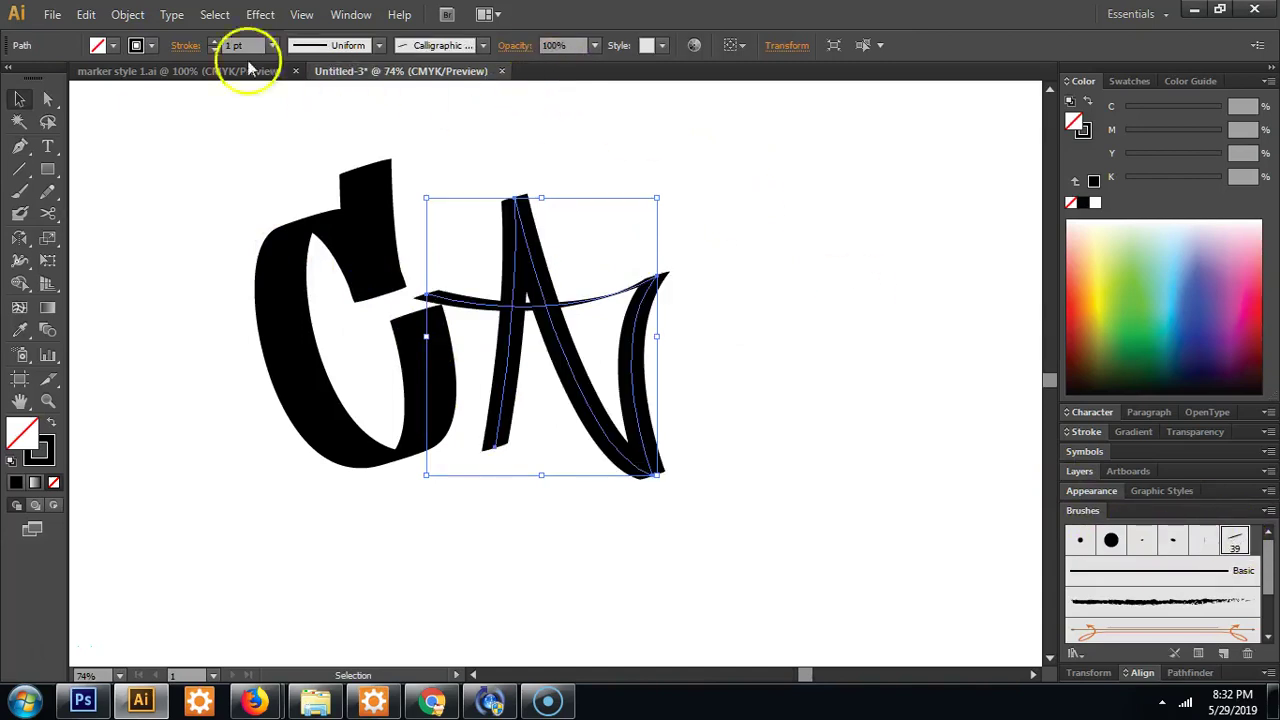
{"action": "left_click", "coordinate": [213, 41]}
{"action": "left_click", "coordinate": [773, 243]}
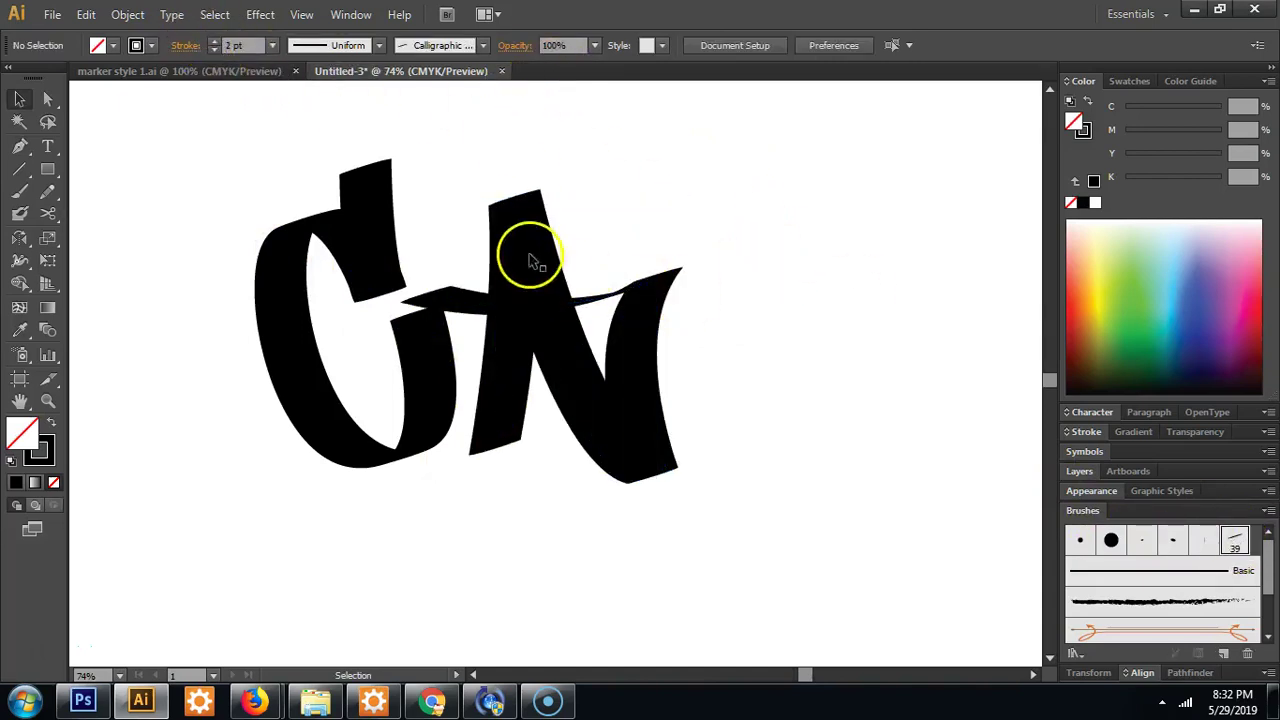
{"action": "left_click", "coordinate": [525, 313]}
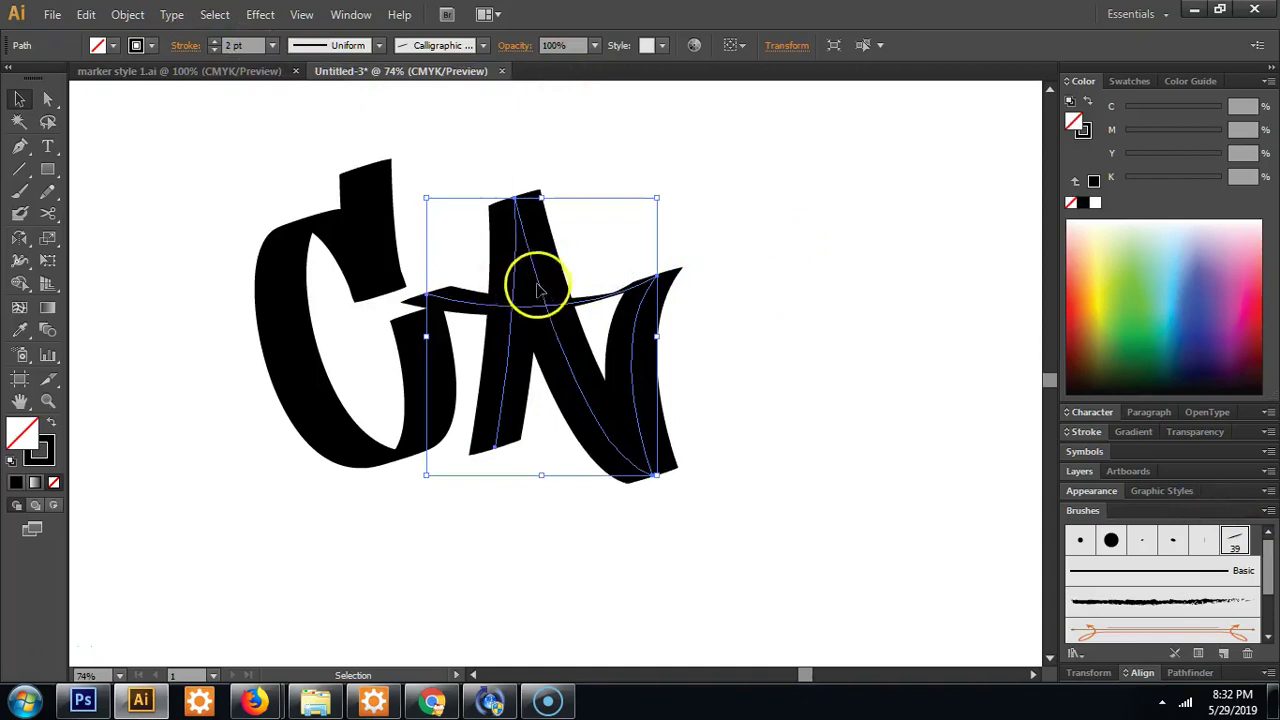
{"action": "left_click_drag", "start_coordinate": [538, 287], "coordinate": [532, 270]}
Drag a duplicate of the N to its right.
{"action": "left_click", "coordinate": [651, 206]}
{"action": "key", "text": "a"}
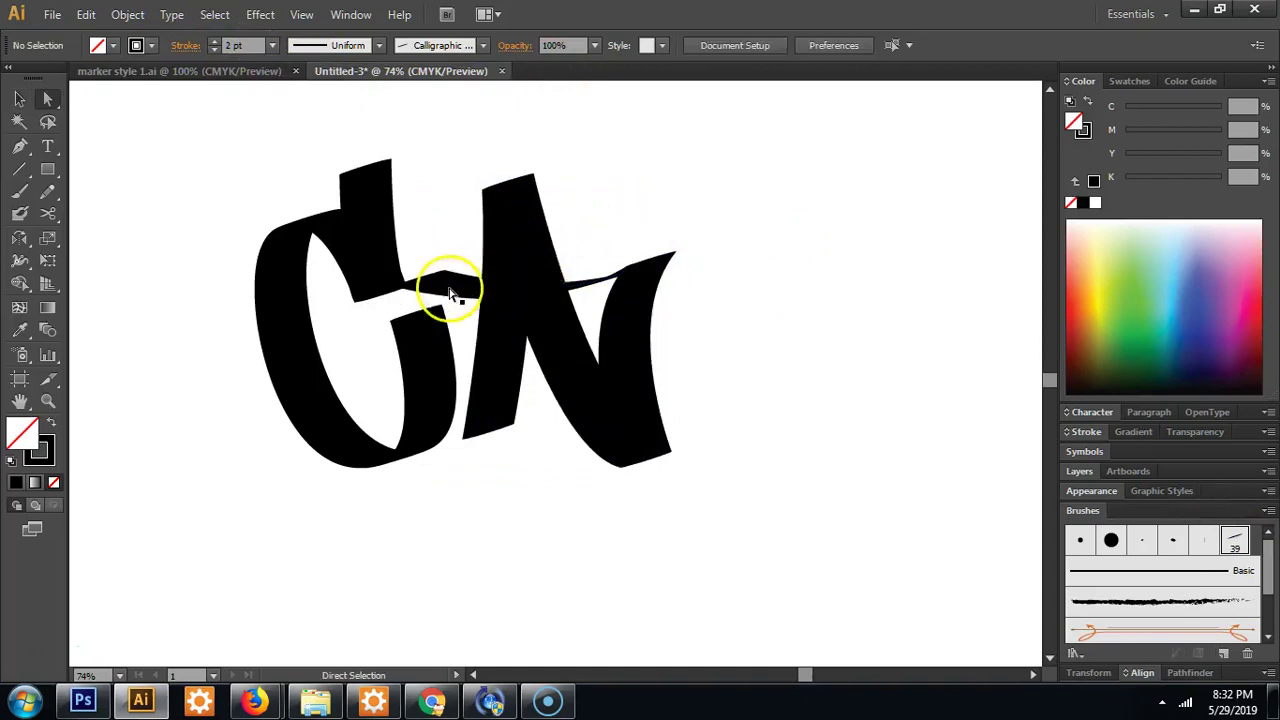
{"action": "scroll", "coordinate": [620, 300], "scroll_direction": "right", "scroll_amount": 2}
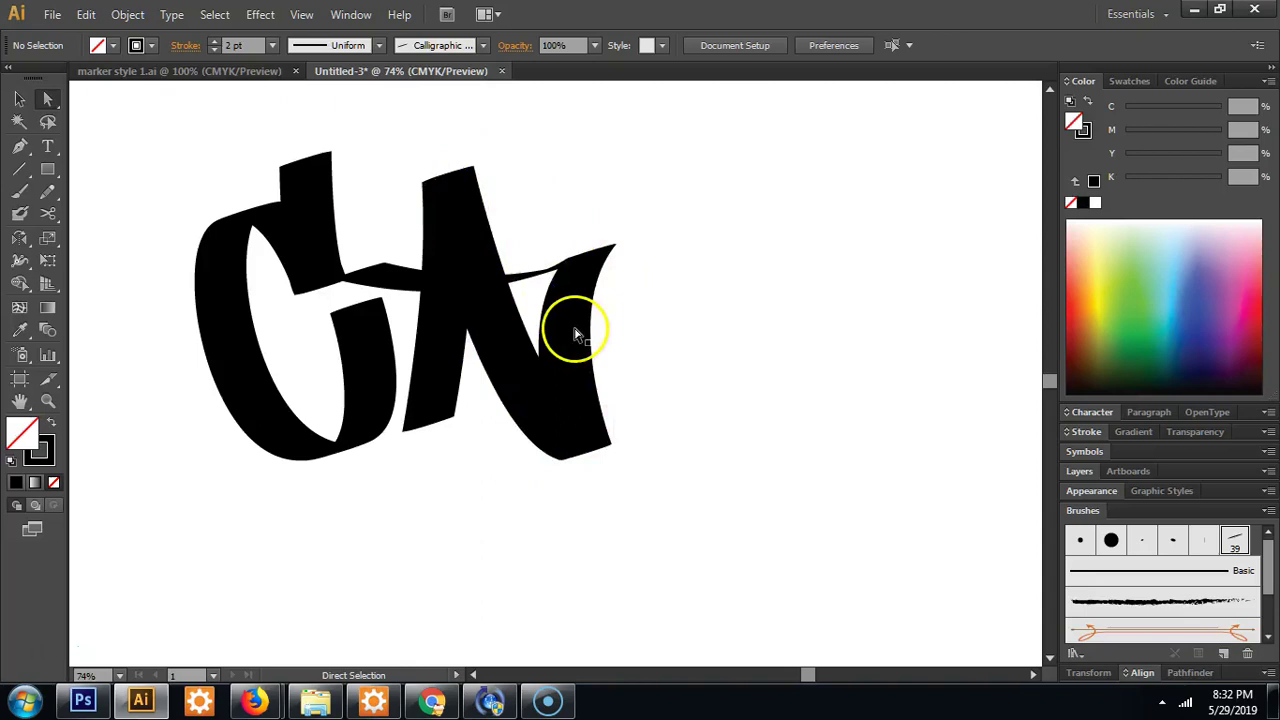
{"action": "key", "text": "p"}
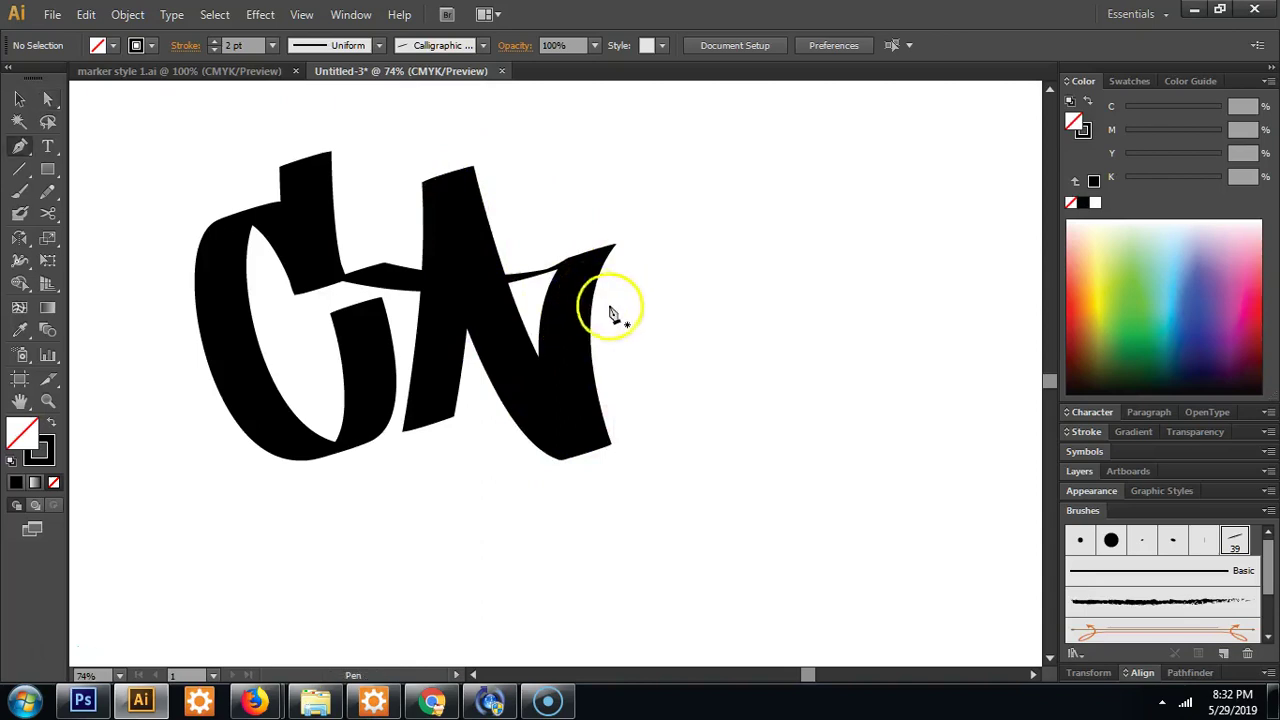
{"action": "key", "text": "v"}
{"action": "left_click_drag", "start_coordinate": [663, 320], "coordinate": [530, 428]}
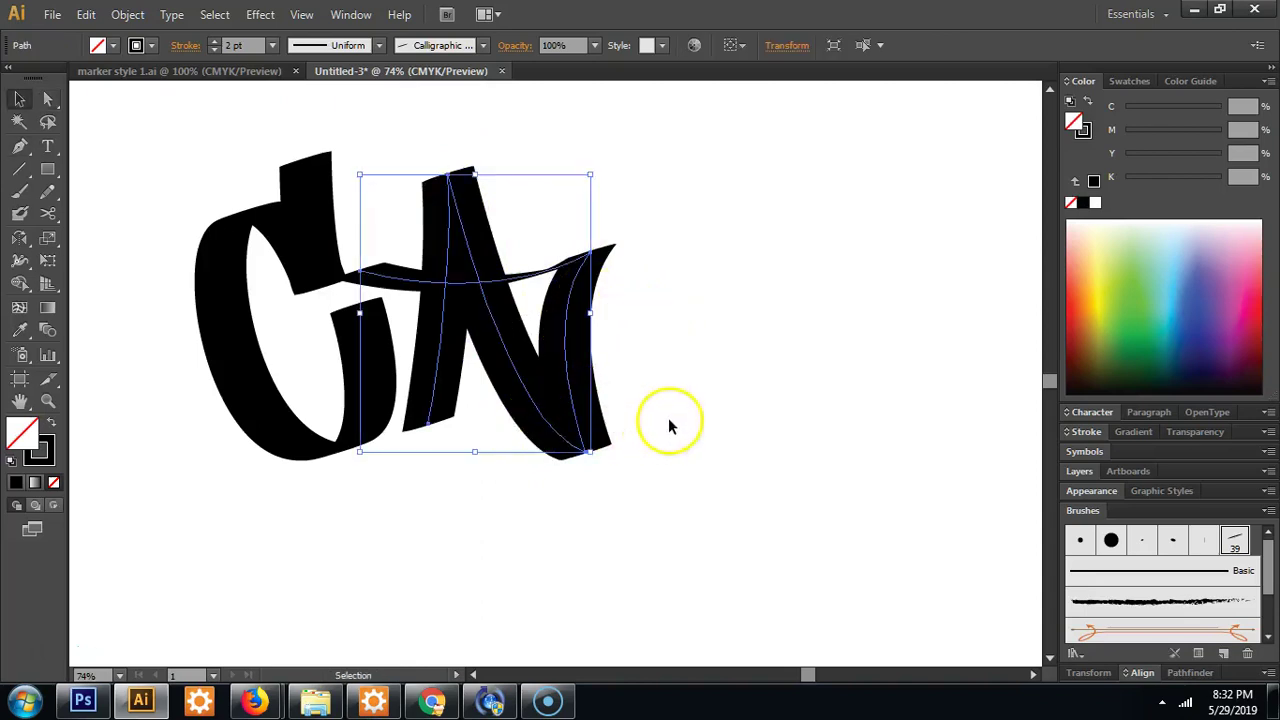
{"action": "left_click", "coordinate": [680, 380]}
{"action": "left_click_drag", "start_coordinate": [671, 327], "coordinate": [500, 482]}
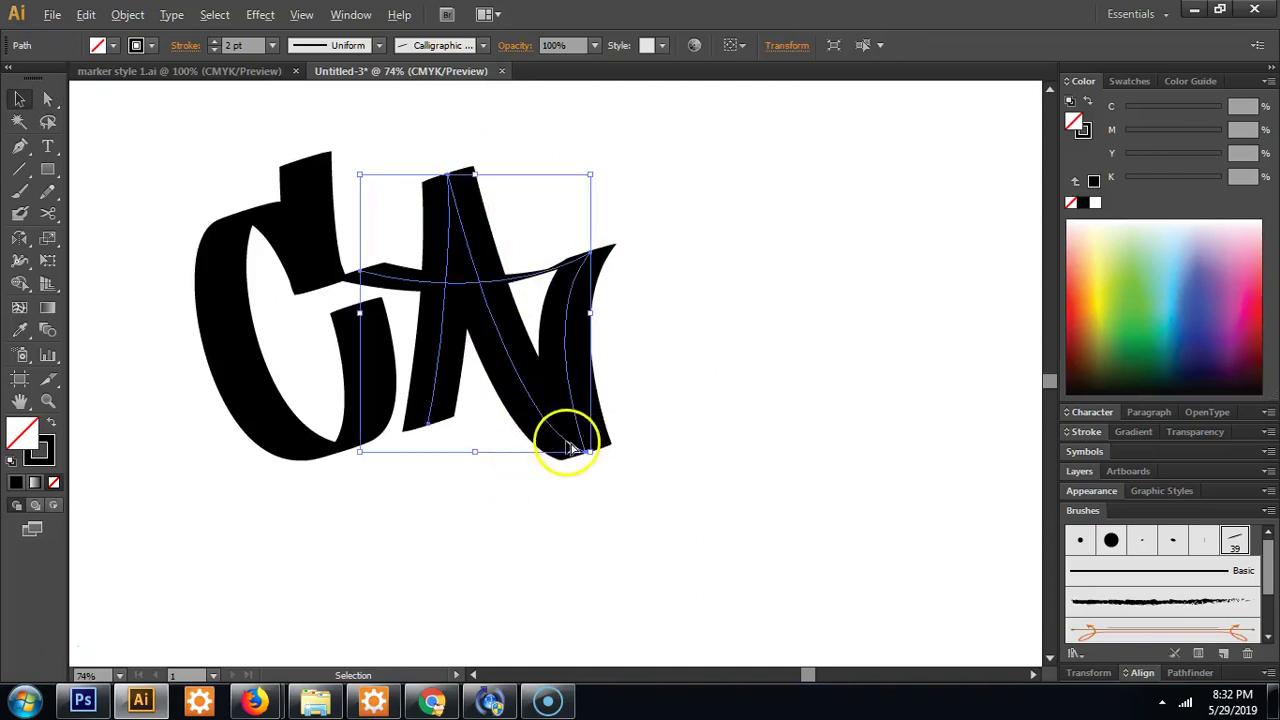
{"action": "left_click_drag", "start_coordinate": [566, 447], "coordinate": [859, 428]}
{"action": "left_click", "coordinate": [733, 443]}
Delete the copy's crossbar anchor and left stem, leaving a V-shaped stroke.
{"action": "key", "text": "a"}
{"action": "left_click_drag", "start_coordinate": [655, 235], "coordinate": [671, 291]}
{"action": "left_click", "coordinate": [667, 303]}
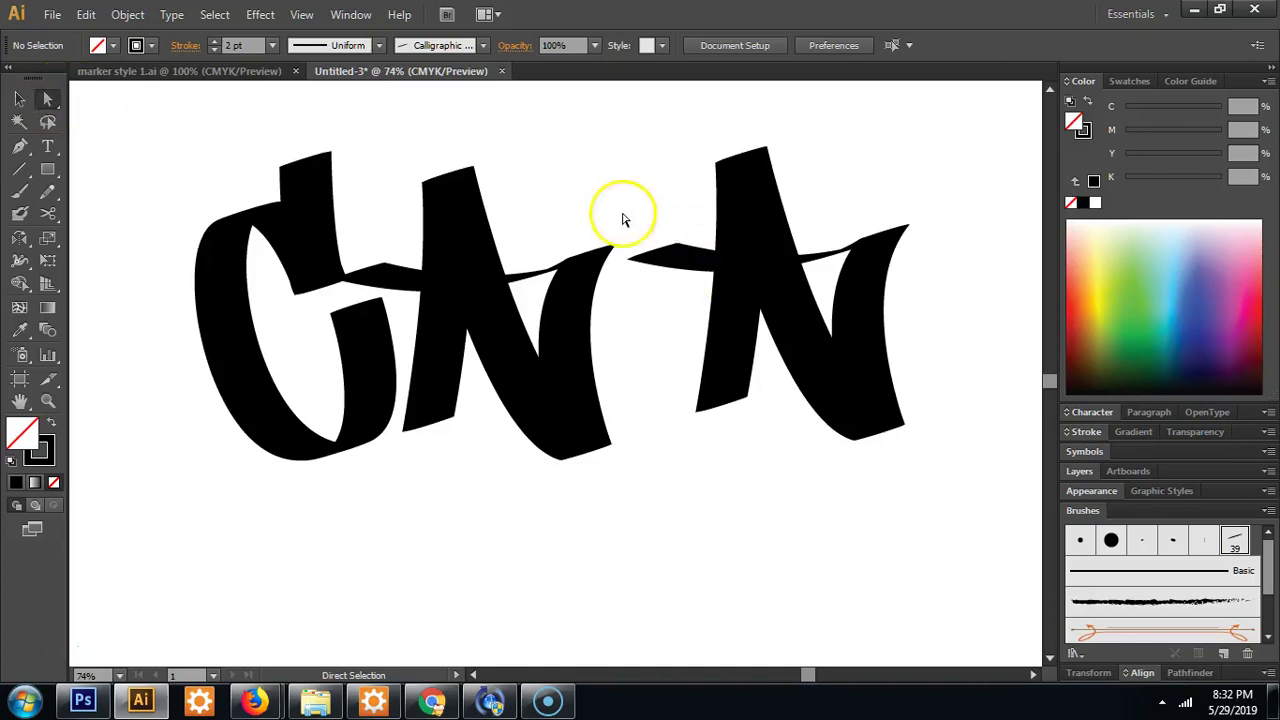
{"action": "left_click_drag", "start_coordinate": [632, 218], "coordinate": [698, 321]}
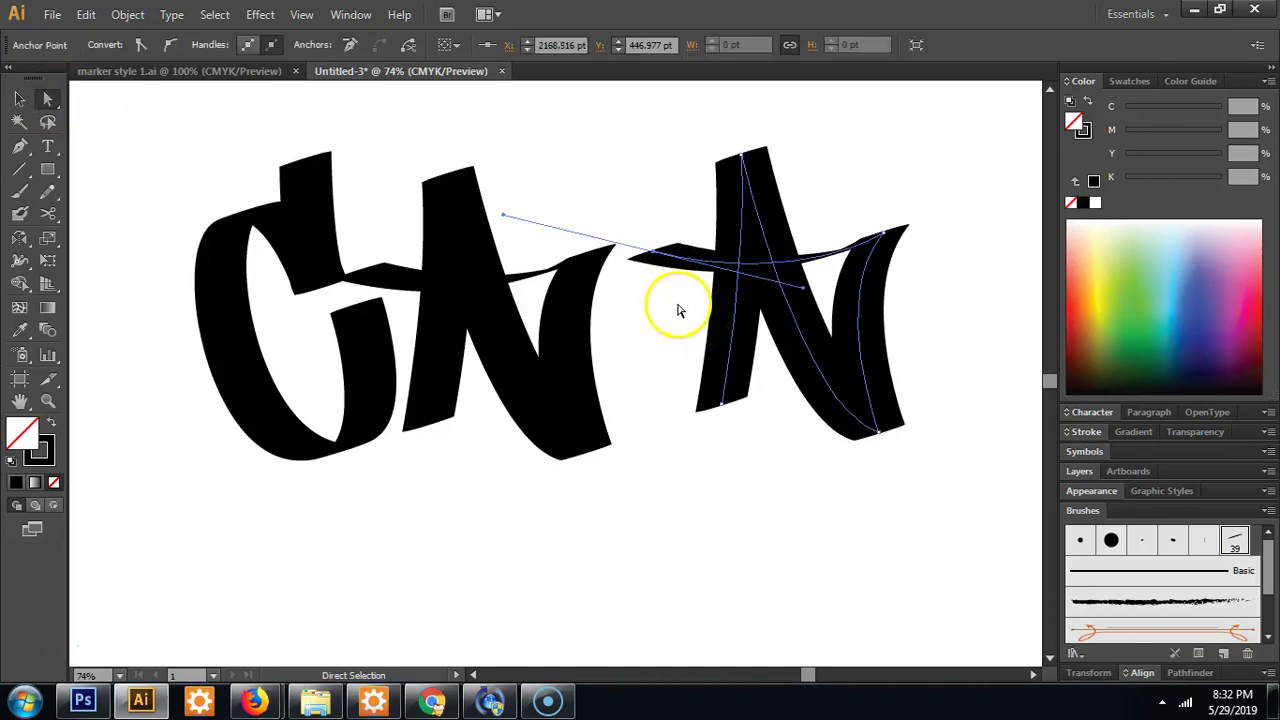
{"action": "key", "text": "Delete"}
{"action": "left_click_drag", "start_coordinate": [666, 391], "coordinate": [756, 478]}
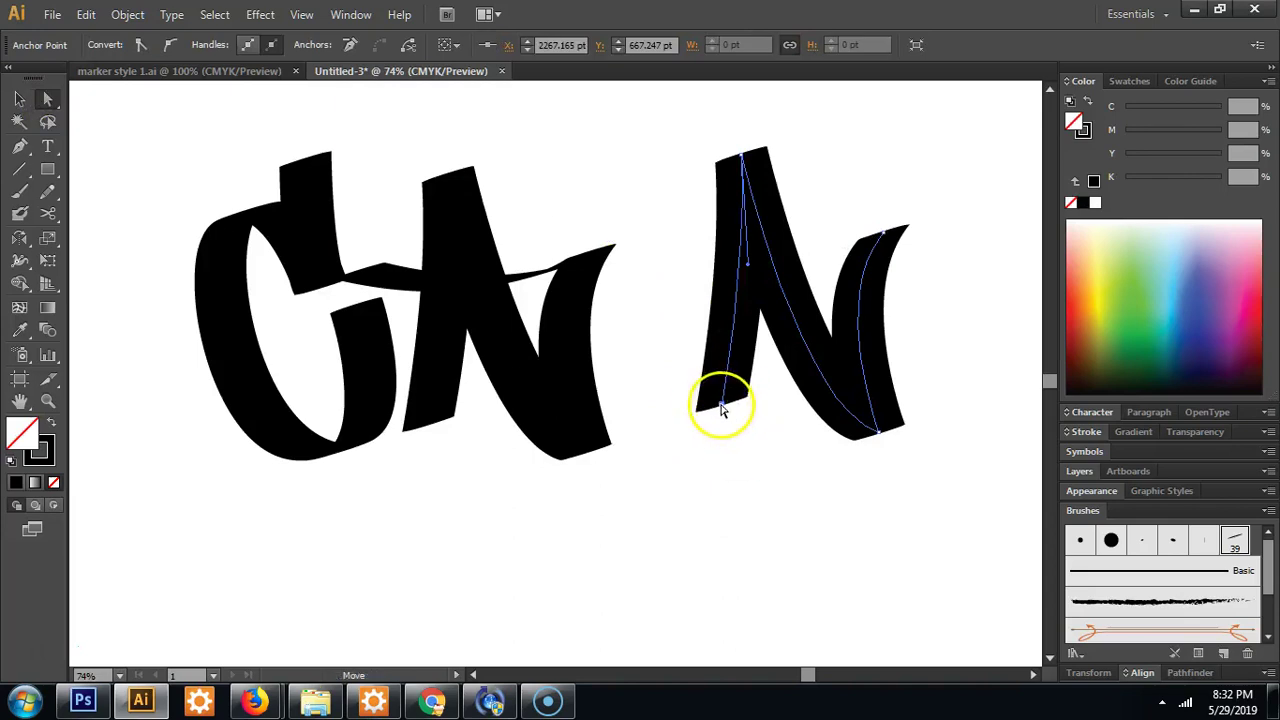
{"action": "key", "text": "Delete"}
{"action": "key", "text": "v"}
{"action": "left_click", "coordinate": [739, 413]}
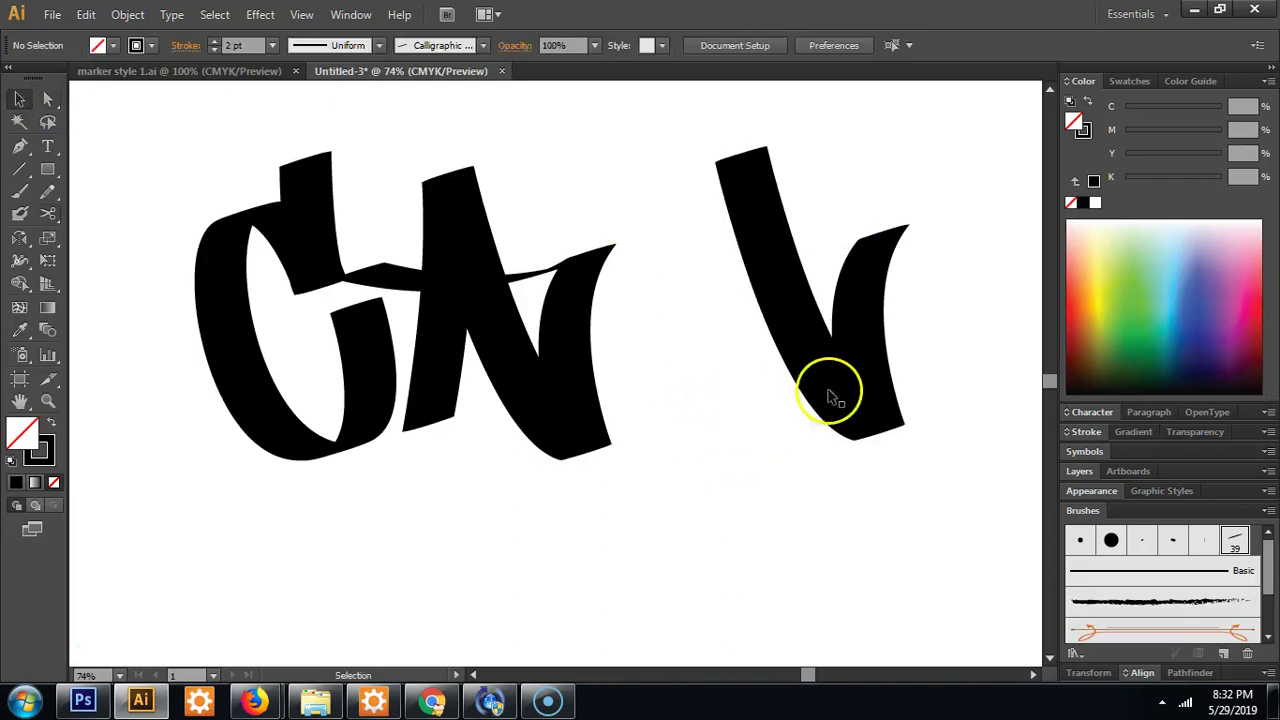
Move the V stroke left up against the N.
{"action": "mouse_move", "coordinate": [838, 395]}
{"action": "left_mouse_down"}
{"action": "mouse_move", "coordinate": [686, 411]}
{"action": "mouse_move", "coordinate": [683, 430]}
{"action": "mouse_move", "coordinate": [675, 412]}
{"action": "mouse_move", "coordinate": [739, 475]}
{"action": "mouse_move", "coordinate": [731, 457]}
{"action": "left_mouse_up"}
{"action": "left_click", "coordinate": [823, 394]}
{"action": "left_click", "coordinate": [811, 457]}
Pull the stroke's top anchor up and round its bottom curve into a tall L.
{"action": "key", "text": "a"}
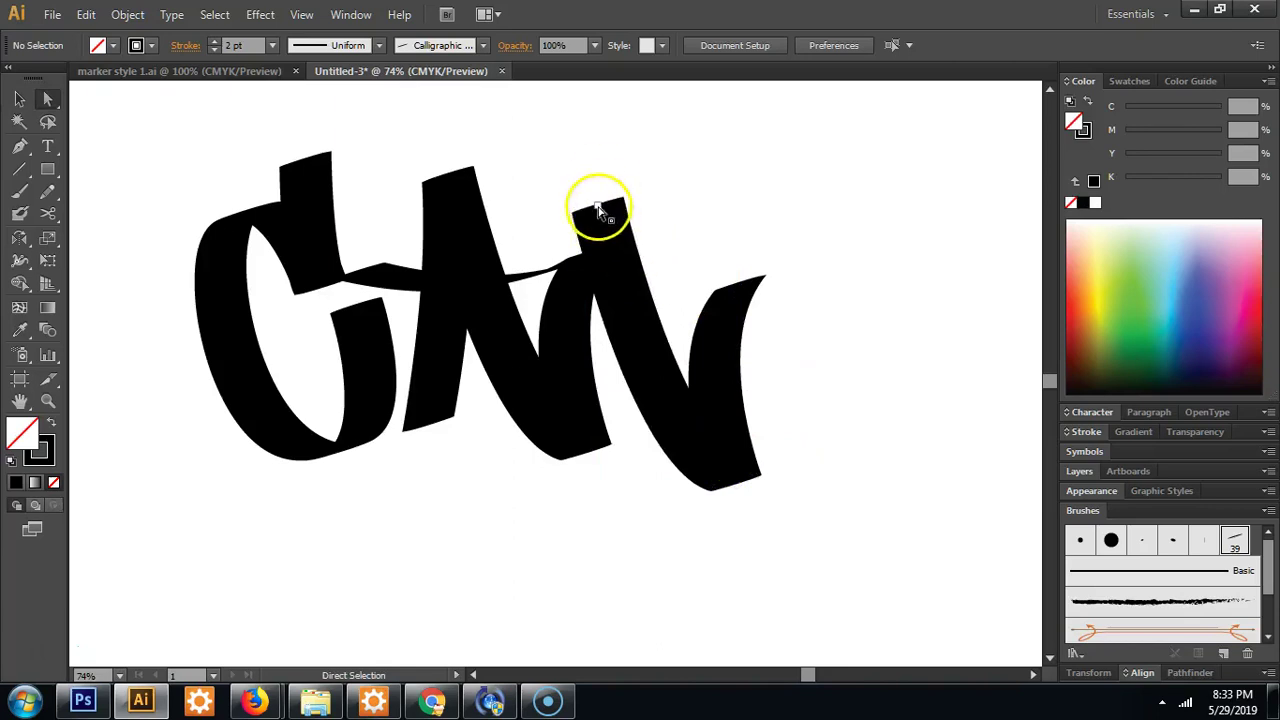
{"action": "left_click_drag", "start_coordinate": [598, 210], "coordinate": [570, 100]}
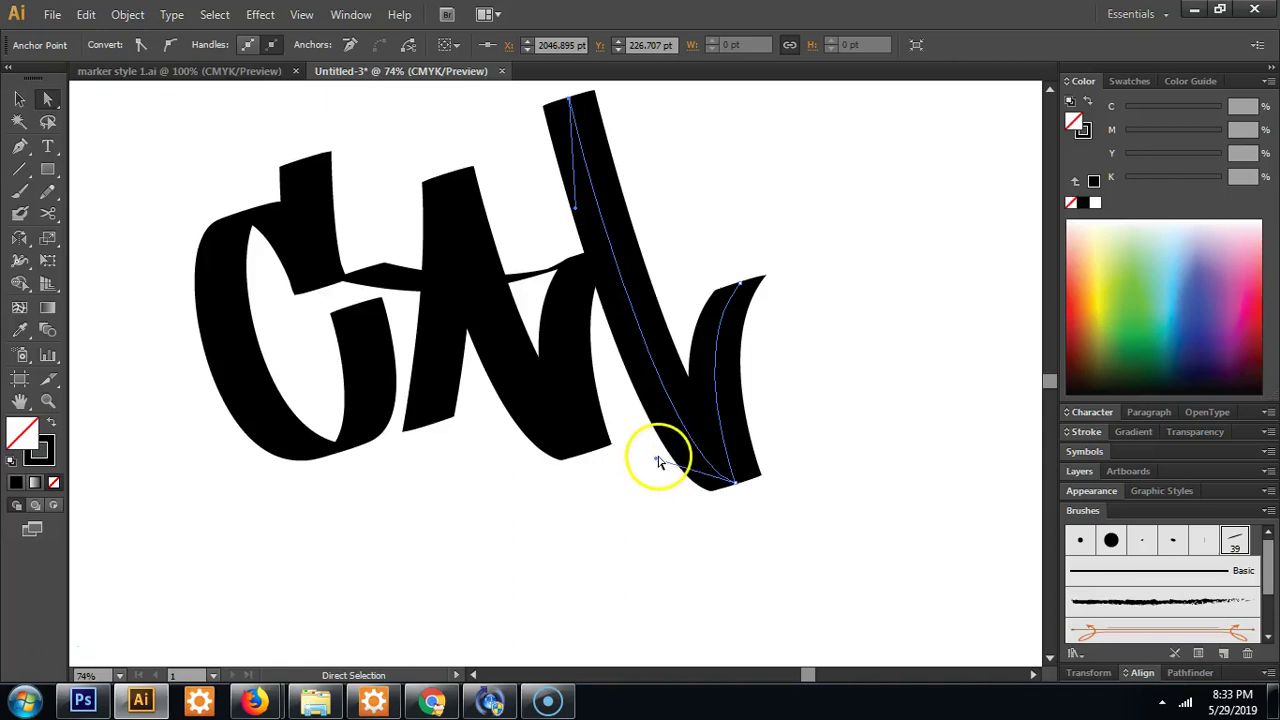
{"action": "left_click", "coordinate": [730, 507]}
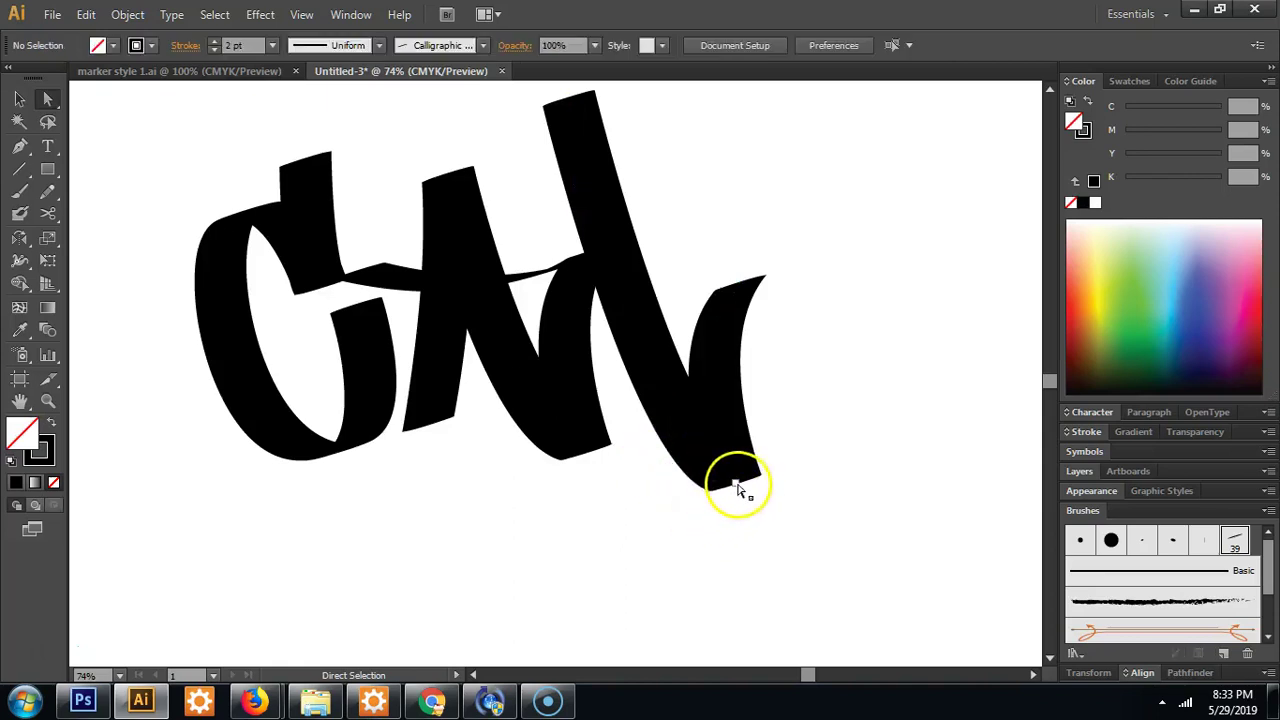
{"action": "left_click", "coordinate": [737, 489]}
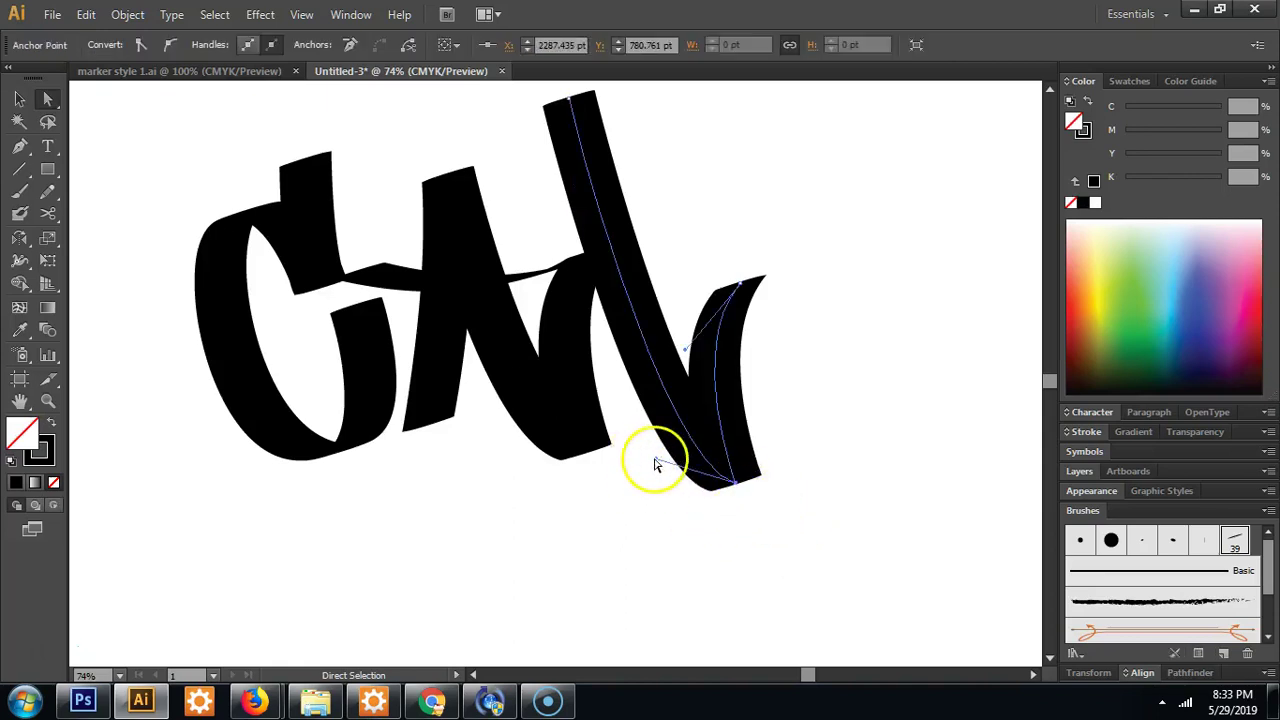
{"action": "mouse_move", "coordinate": [655, 463]}
{"action": "left_mouse_down"}
{"action": "mouse_move", "coordinate": [626, 449]}
{"action": "mouse_move", "coordinate": [646, 489]}
{"action": "mouse_move", "coordinate": [603, 476]}
{"action": "mouse_move", "coordinate": [600, 457]}
{"action": "left_mouse_up"}
{"action": "key", "text": "v"}
{"action": "left_click", "coordinate": [829, 374]}
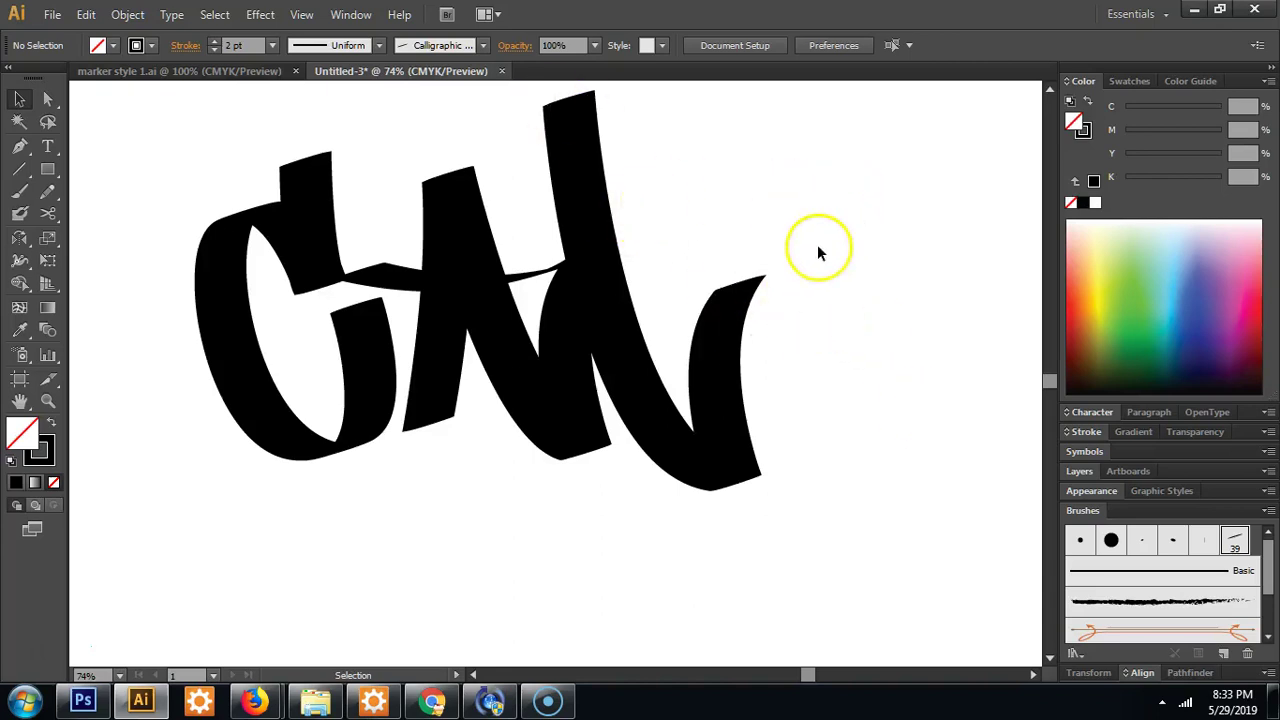
Draw a curved I downstroke right of the L, apply calligraphic brush 39, and move it up-left.
{"action": "scroll", "coordinate": [780, 258], "scroll_direction": "up", "scroll_amount": 3}
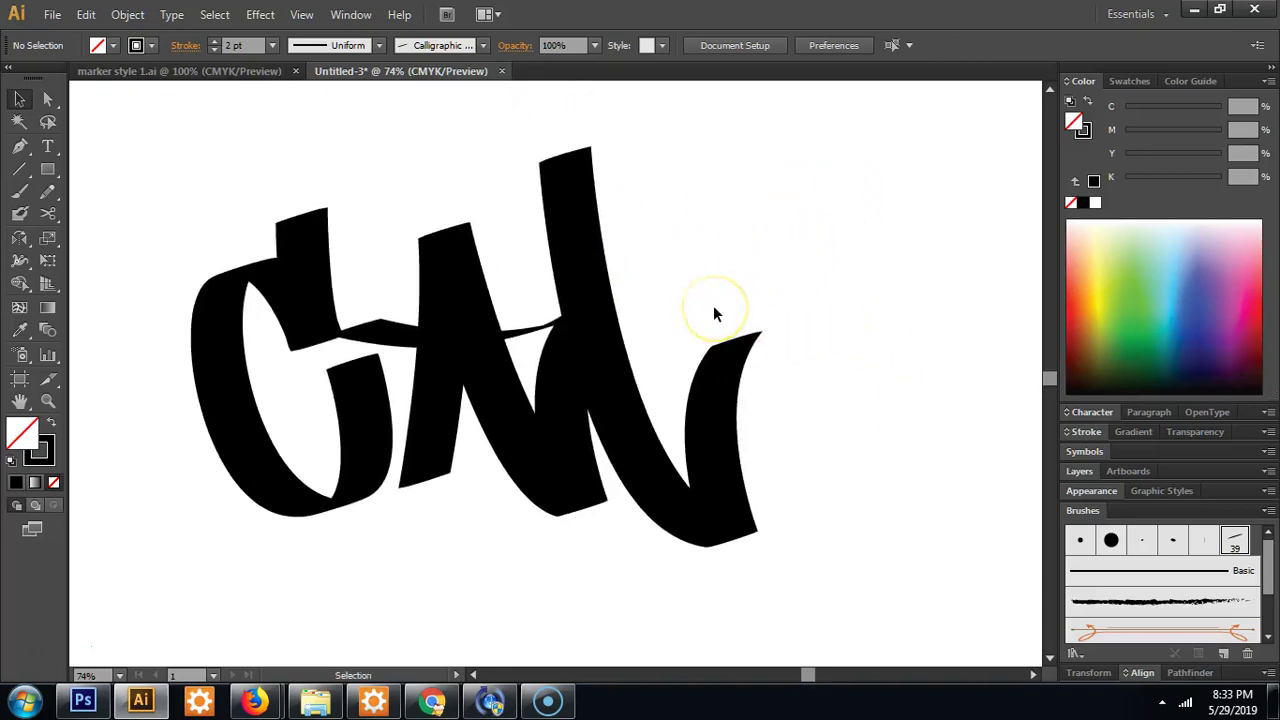
{"action": "left_click_drag", "start_coordinate": [745, 300], "coordinate": [651, 262]}
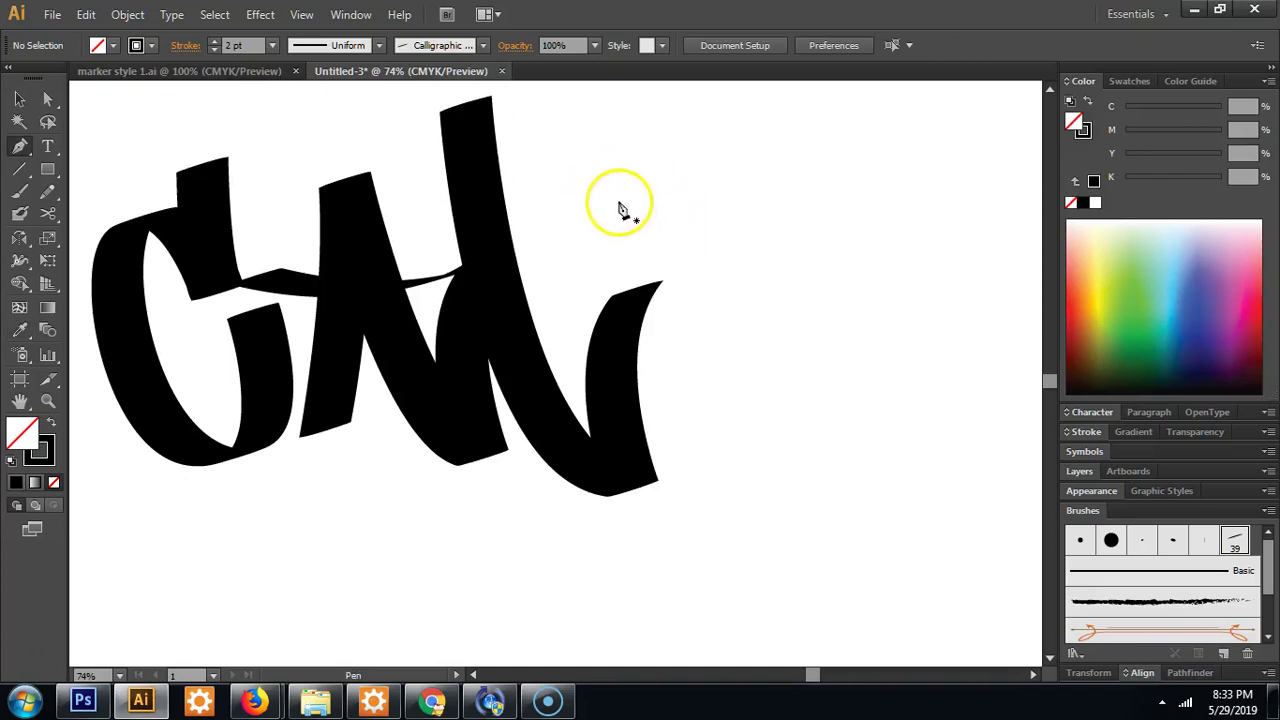
{"action": "scroll", "coordinate": [615, 150], "scroll_direction": "up", "scroll_amount": 1}
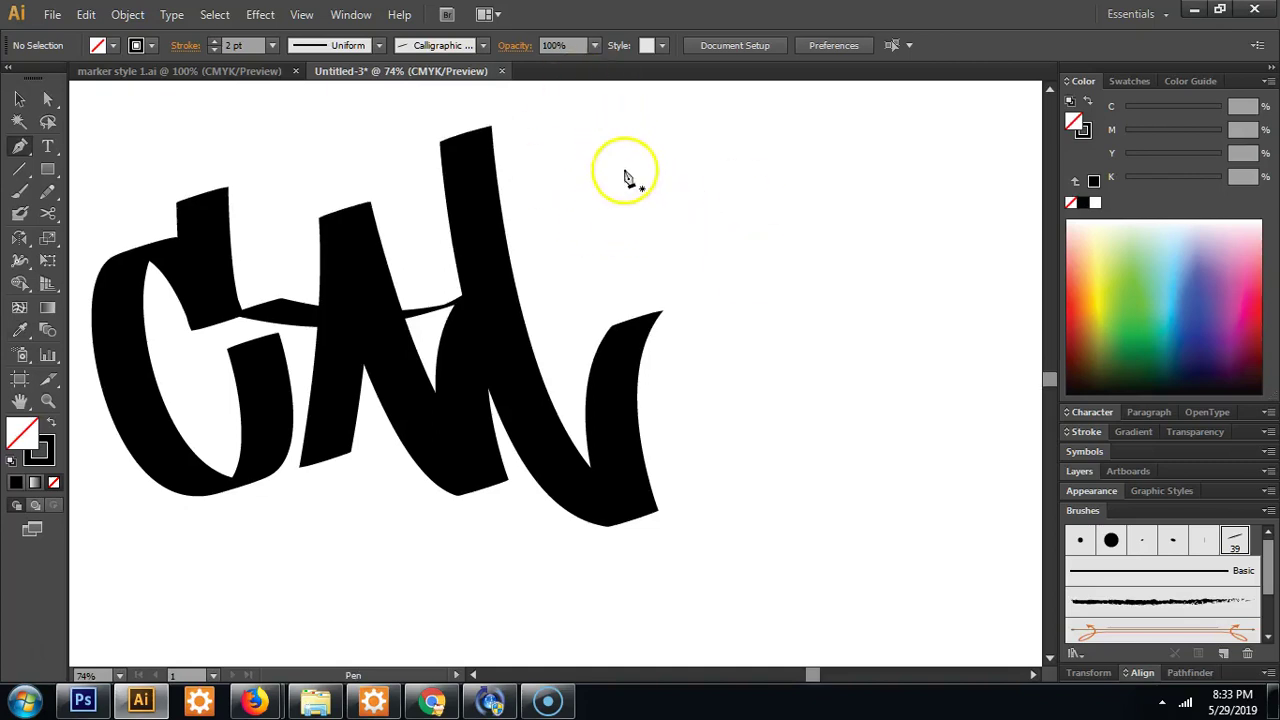
{"action": "left_click", "coordinate": [643, 235]}
{"action": "left_click_drag", "start_coordinate": [680, 458], "coordinate": [703, 515]}
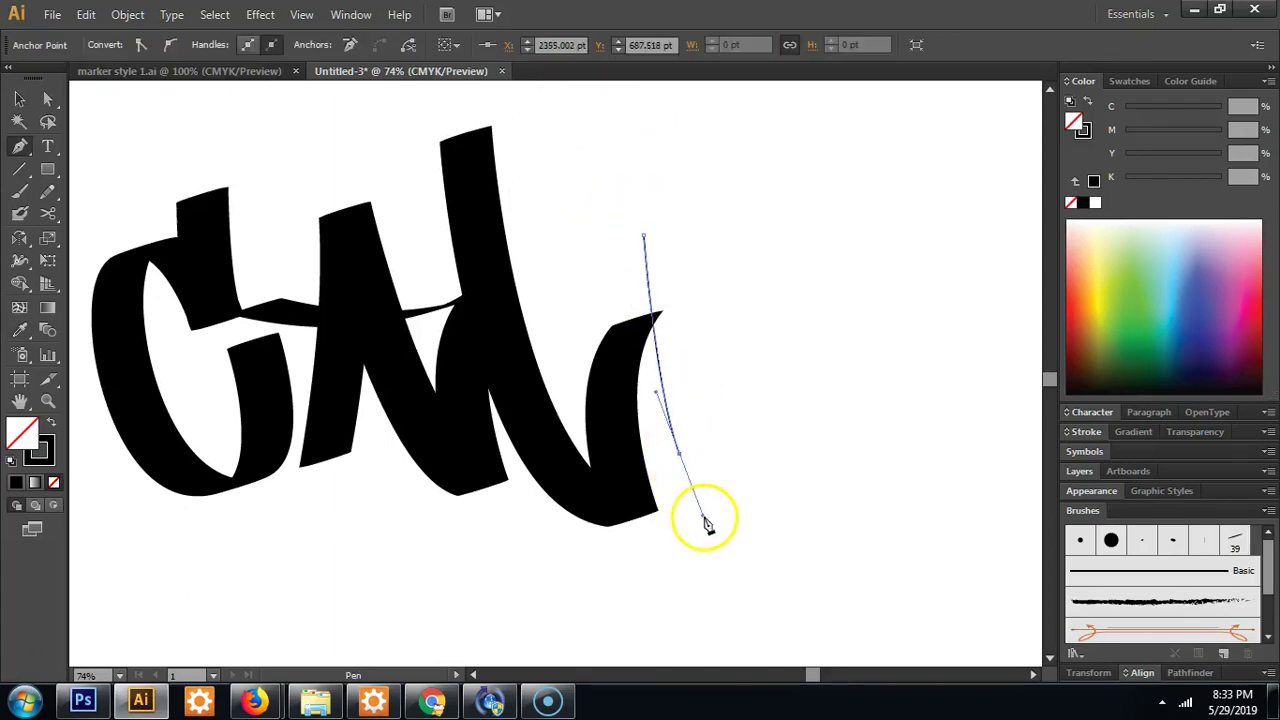
{"action": "left_click", "coordinate": [1233, 545]}
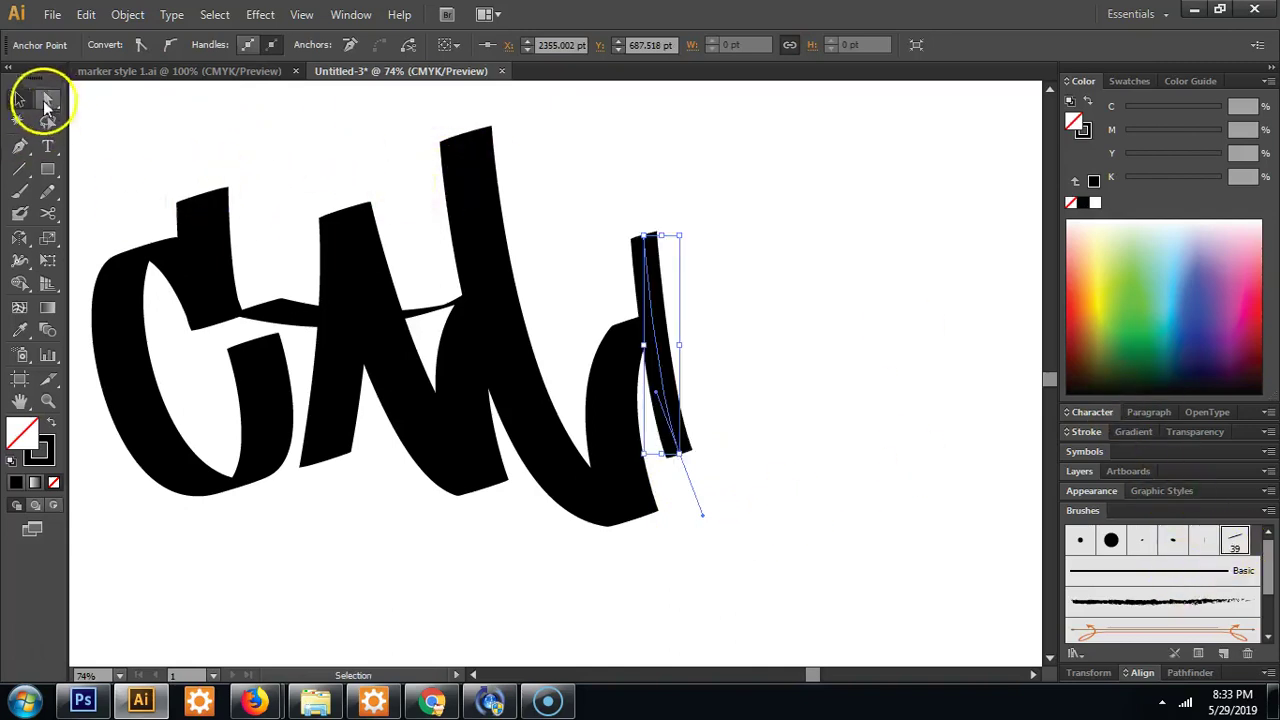
{"action": "key", "text": "v"}
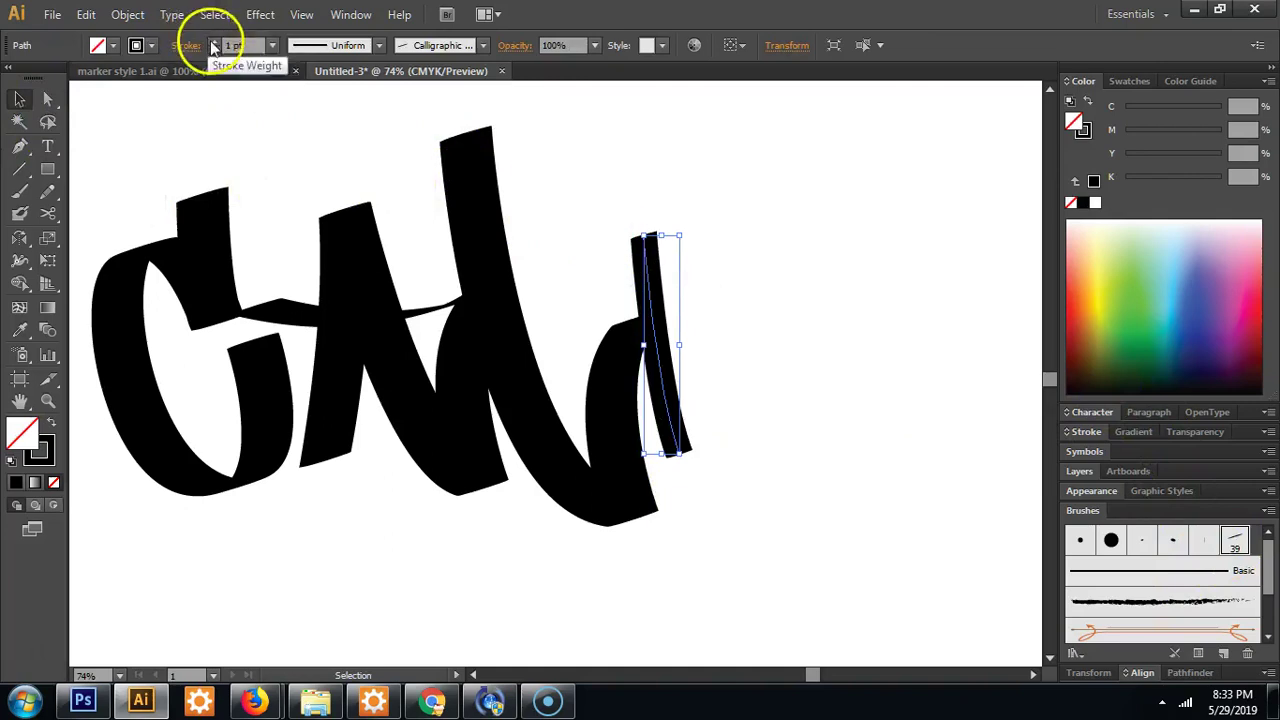
{"action": "left_click", "coordinate": [800, 245]}
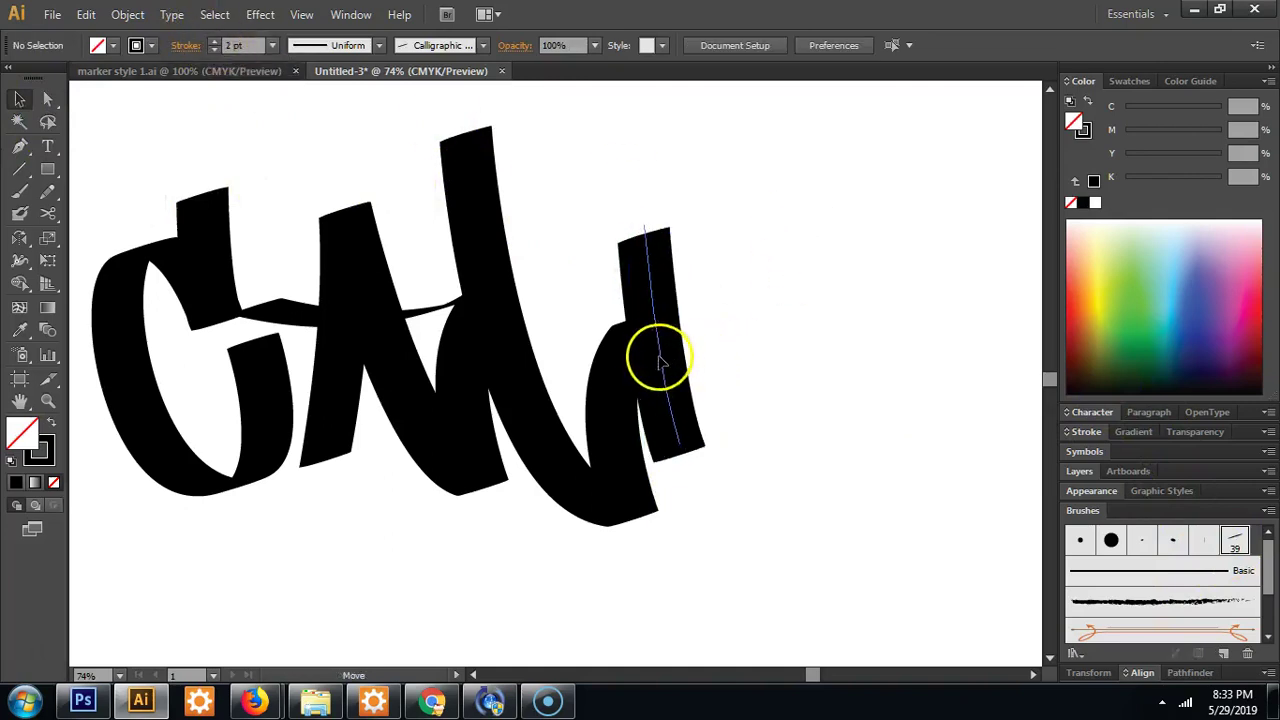
{"action": "mouse_move", "coordinate": [657, 360]}
{"action": "left_mouse_down"}
{"action": "mouse_move", "coordinate": [663, 297]}
{"action": "mouse_move", "coordinate": [703, 291]}
{"action": "left_mouse_up"}
Drag the L's direction handle to sweep its tail into a long curved swoosh.
{"action": "key", "text": "a"}
{"action": "left_click", "coordinate": [620, 358]}
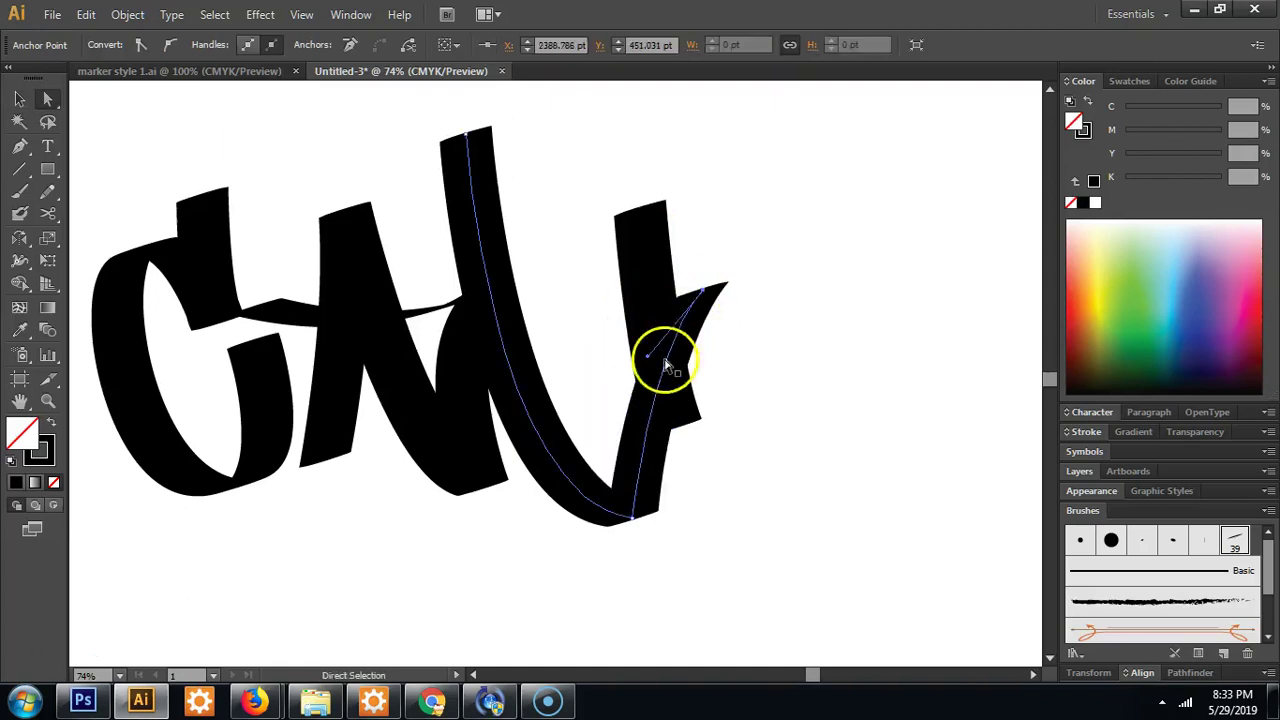
{"action": "mouse_move", "coordinate": [645, 357]}
{"action": "left_mouse_down"}
{"action": "mouse_move", "coordinate": [551, 331]}
{"action": "mouse_move", "coordinate": [515, 338]}
{"action": "left_mouse_up"}
{"action": "left_click", "coordinate": [806, 300]}
Undo a stray Paintbrush stroke and shift the I stroke further left and up.
{"action": "scroll", "coordinate": [806, 300], "scroll_direction": "up", "scroll_amount": 3}
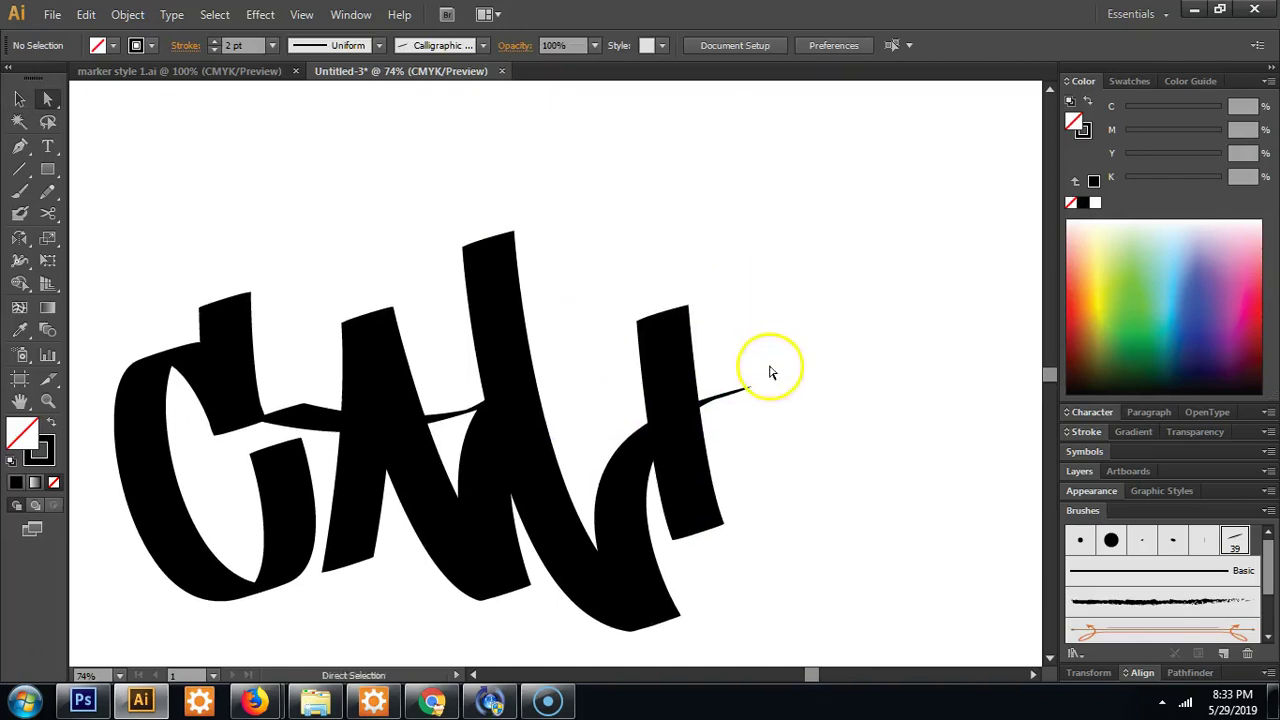
{"action": "key", "text": "b"}
{"action": "left_click_drag", "start_coordinate": [730, 348], "coordinate": [624, 367]}
{"action": "key", "text": "ctrl+z"}
{"action": "left_click", "coordinate": [670, 360]}
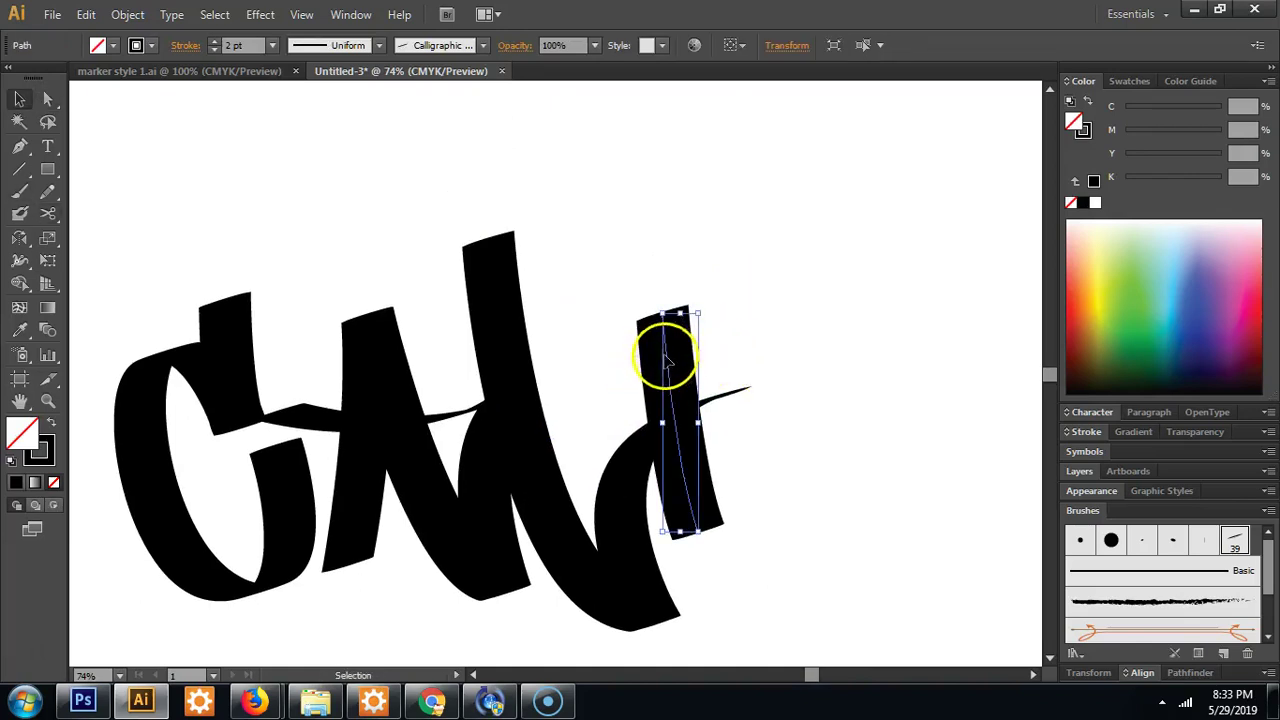
{"action": "left_click_drag", "start_coordinate": [666, 362], "coordinate": [633, 342]}
{"action": "left_click", "coordinate": [963, 247]}
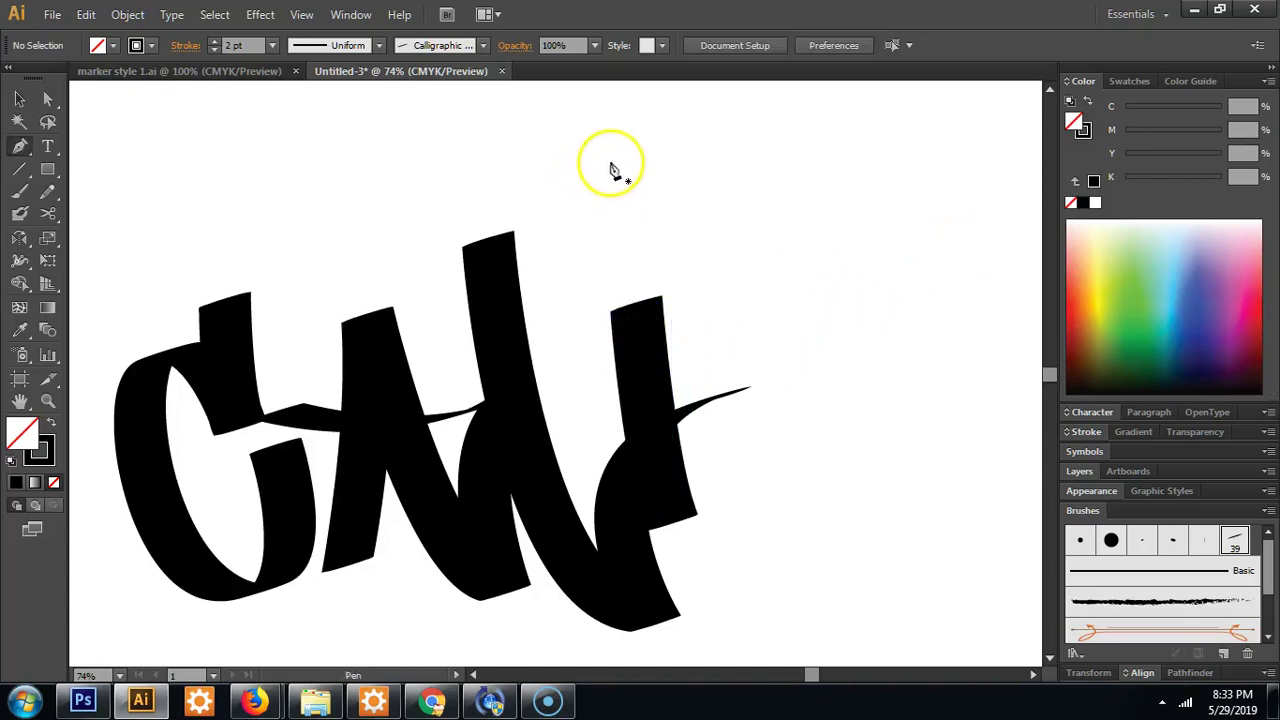
Draw a curved dot above the I, apply the calligraphic brush, and set its stroke to 2 pt.
{"action": "key", "text": "p"}
{"action": "left_click", "coordinate": [658, 217]}
{"action": "left_click_drag", "start_coordinate": [600, 172], "coordinate": [590, 257]}
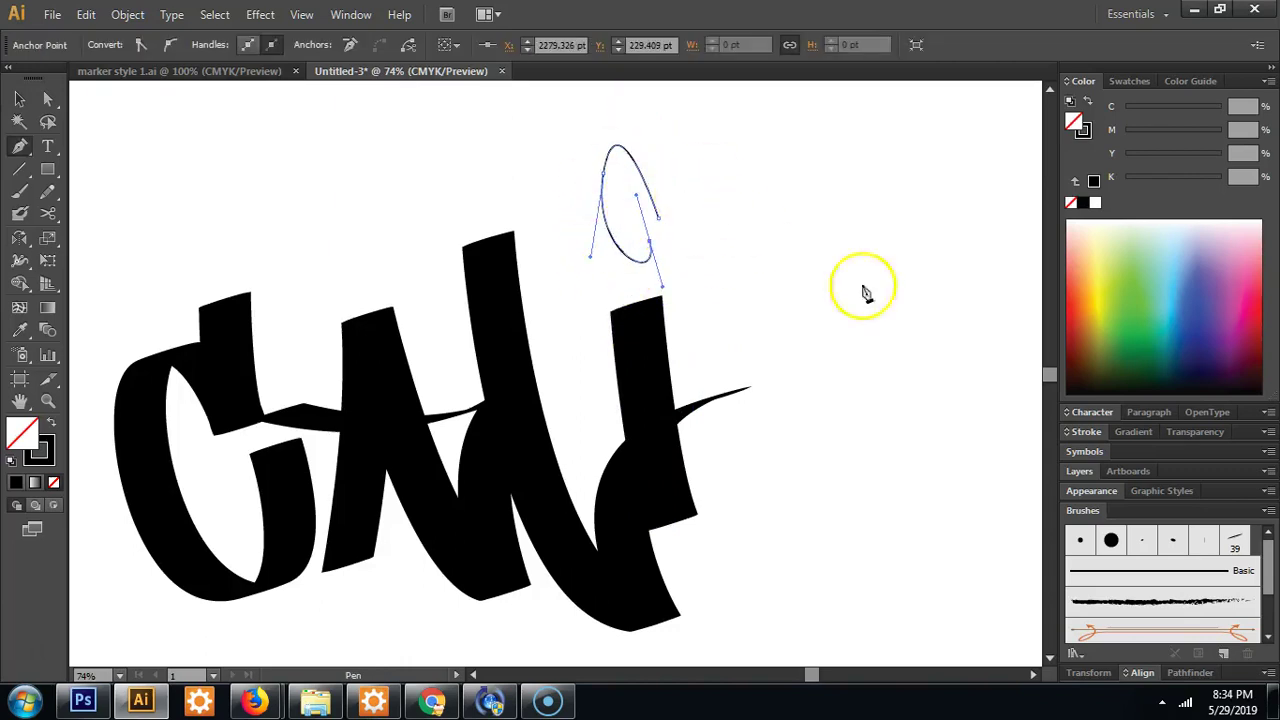
{"action": "left_click", "coordinate": [1236, 544]}
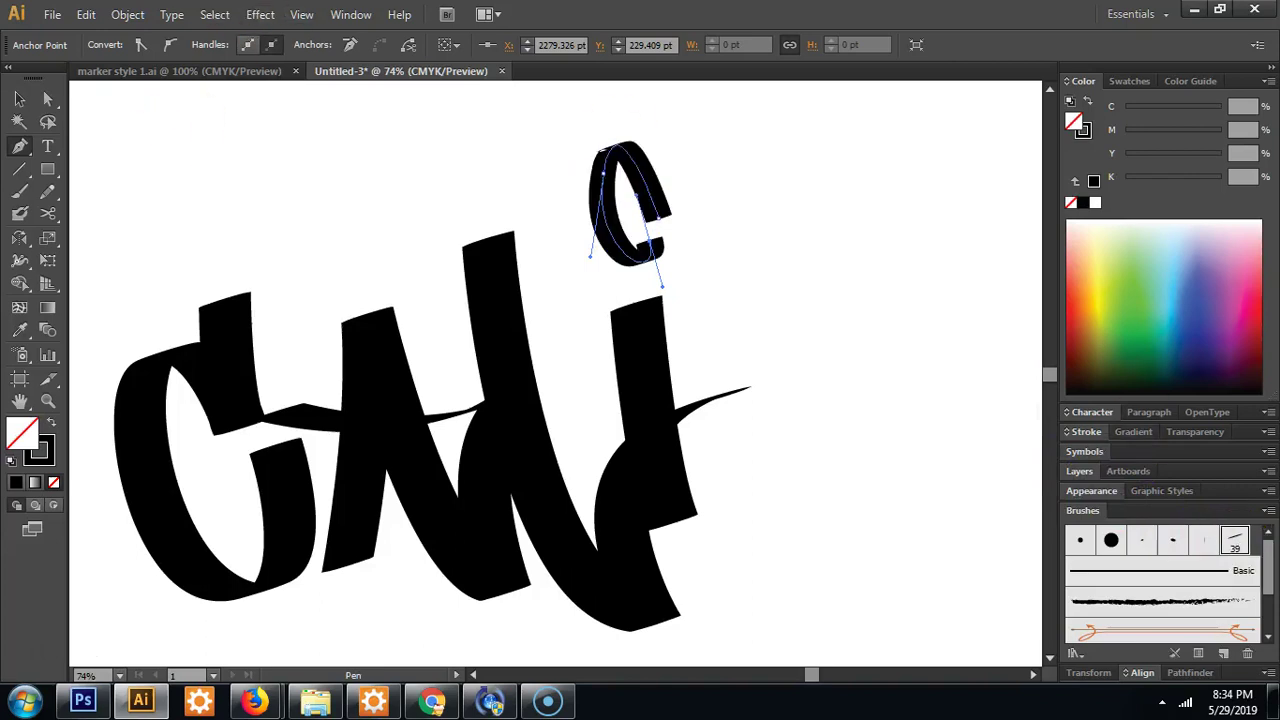
{"action": "left_click", "coordinate": [24, 100]}
{"action": "left_click", "coordinate": [294, 129]}
{"action": "left_click", "coordinate": [600, 180]}
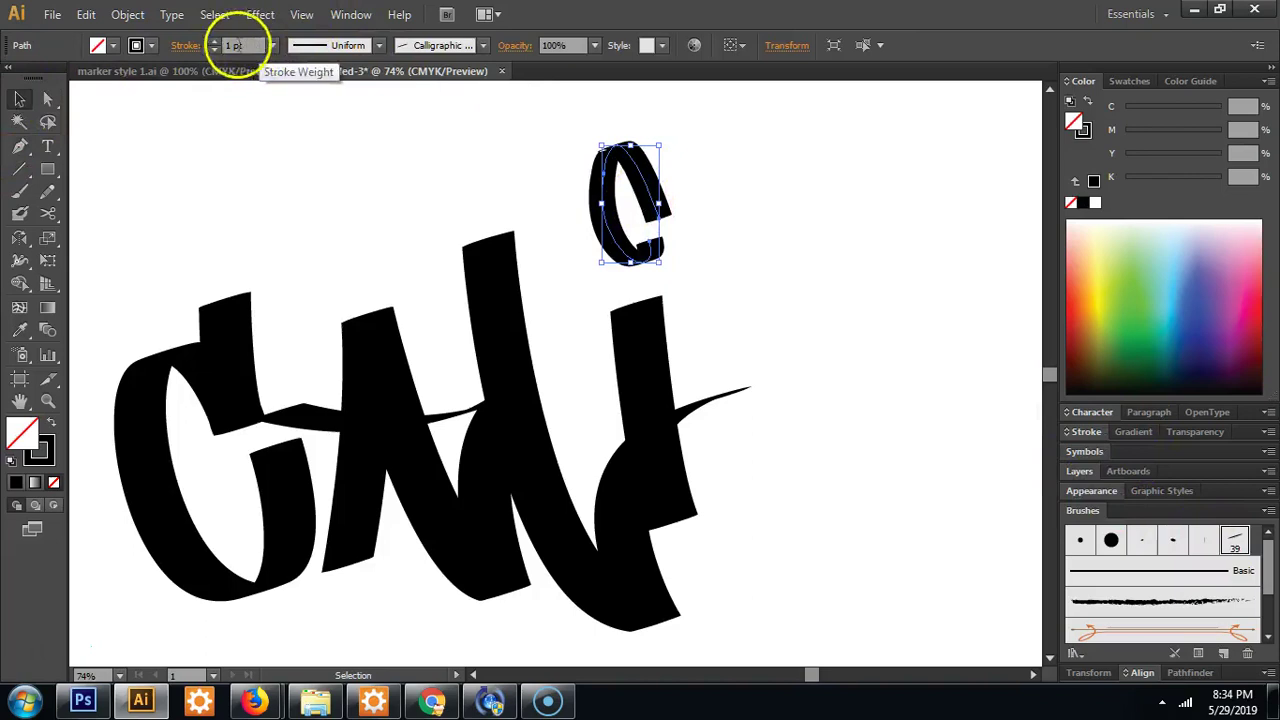
{"action": "left_click", "coordinate": [214, 41]}
{"action": "left_click", "coordinate": [715, 194]}
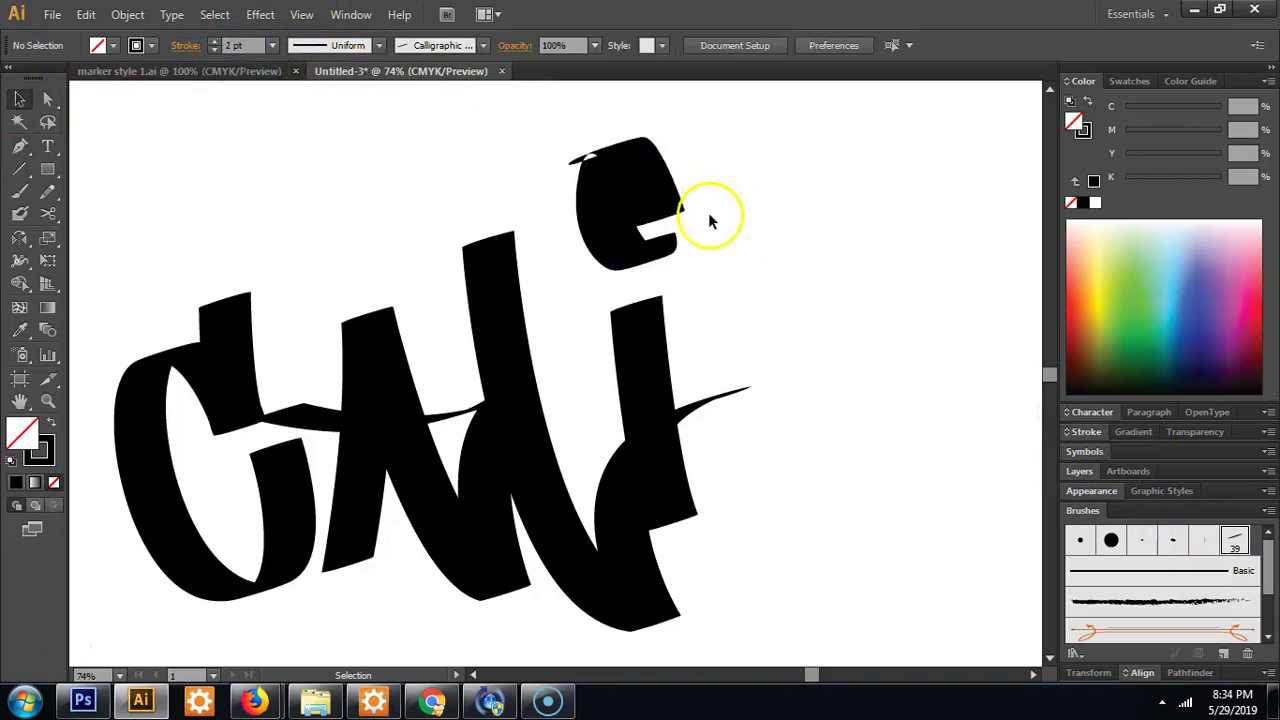
Pull the dot's top anchor up and left to reshape it into a blocky dot.
{"action": "key", "text": "a"}
{"action": "left_click", "coordinate": [628, 194]}
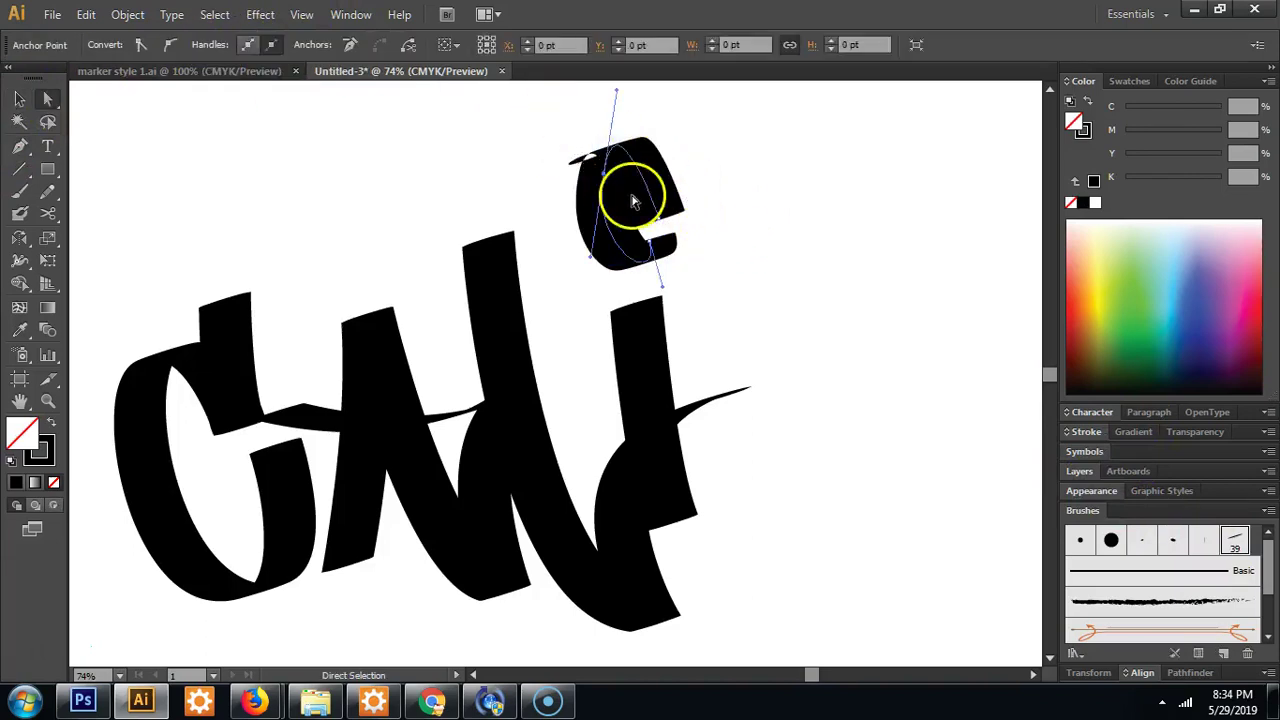
{"action": "left_click", "coordinate": [571, 143]}
{"action": "left_click", "coordinate": [601, 179]}
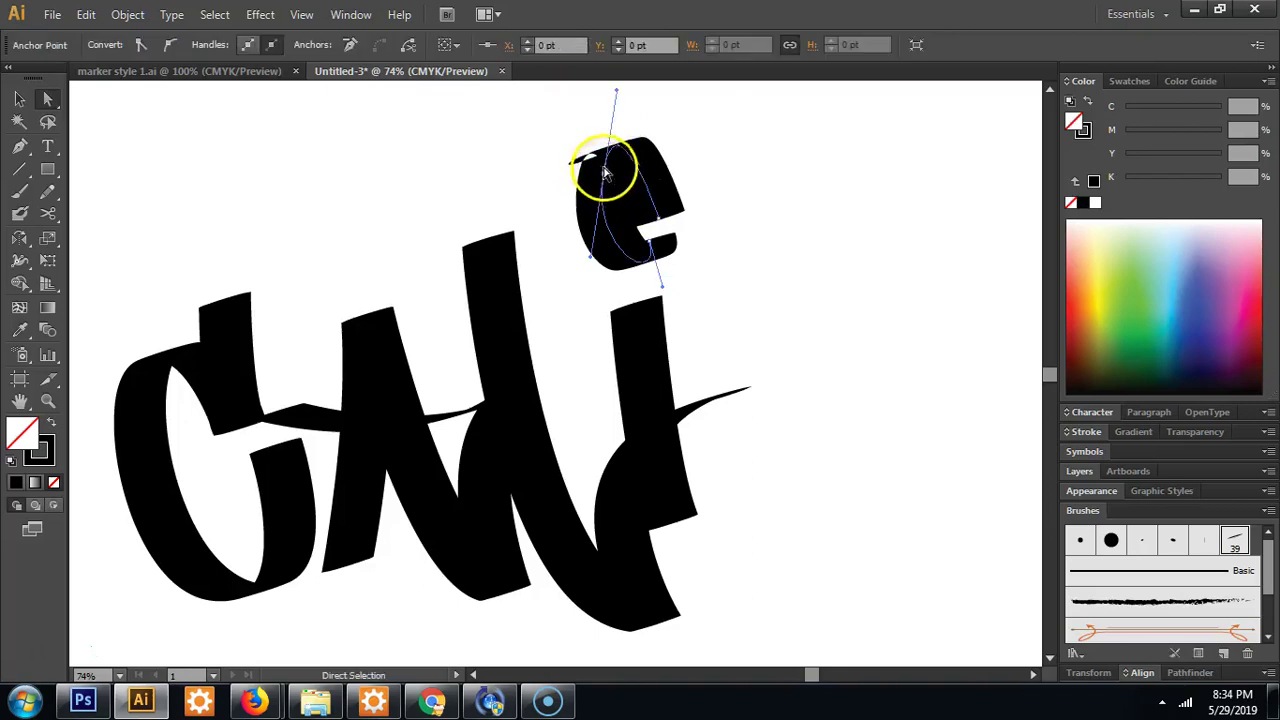
{"action": "scroll", "coordinate": [608, 166], "scroll_direction": "up", "scroll_amount": 1}
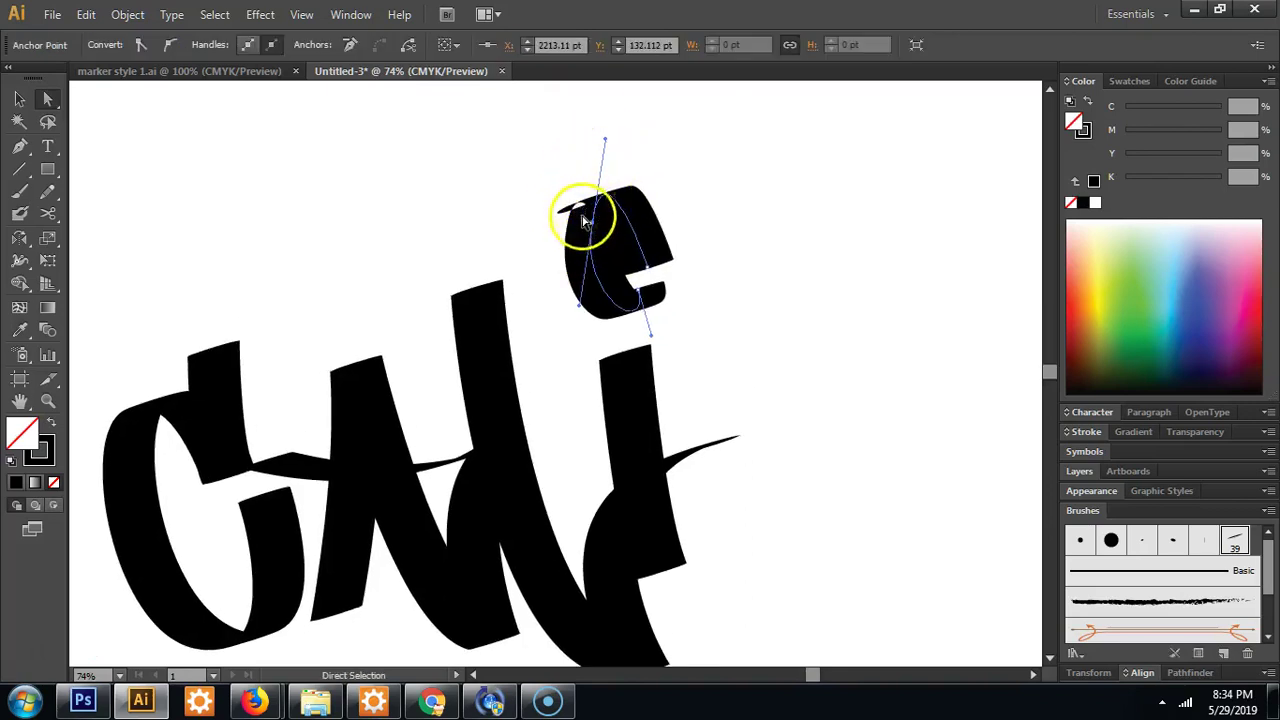
{"action": "left_click_drag", "start_coordinate": [606, 143], "coordinate": [581, 97]}
Deselect and pan the view to bring the whole lettering back into view.
{"action": "key", "text": "v"}
{"action": "left_click", "coordinate": [760, 371]}
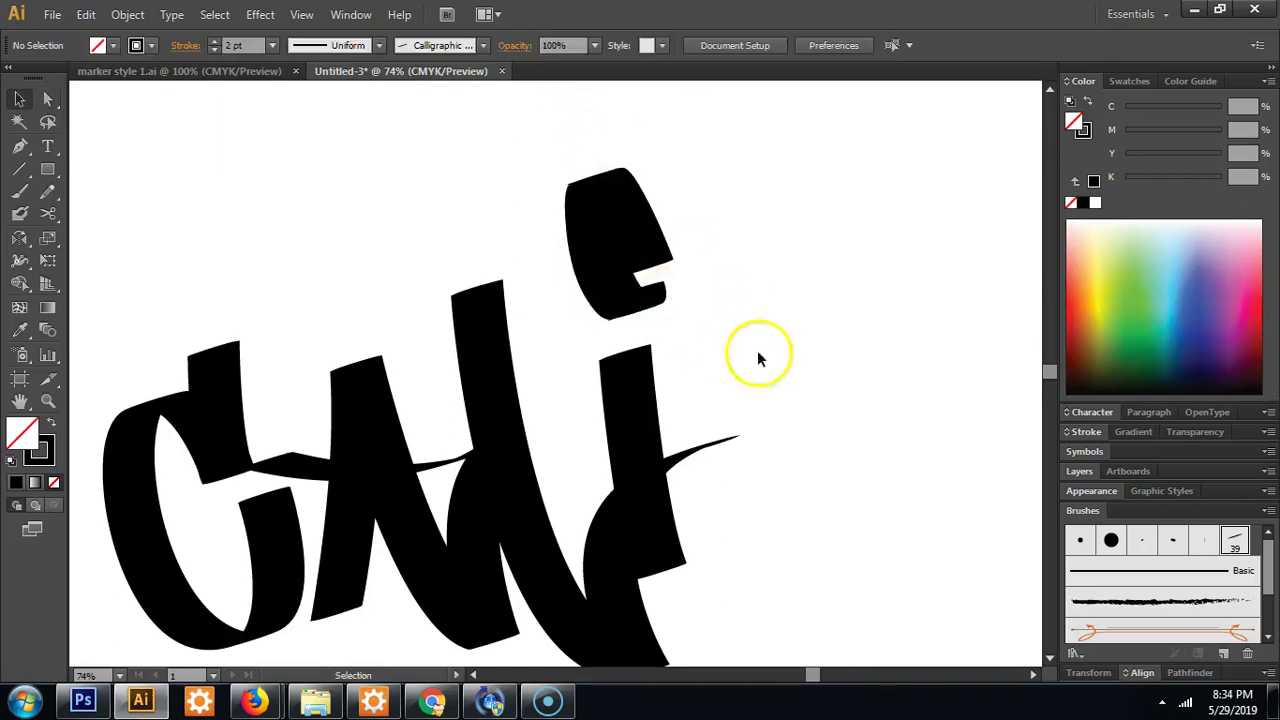
{"action": "scroll", "coordinate": [786, 266], "scroll_direction": "down", "scroll_amount": 2}
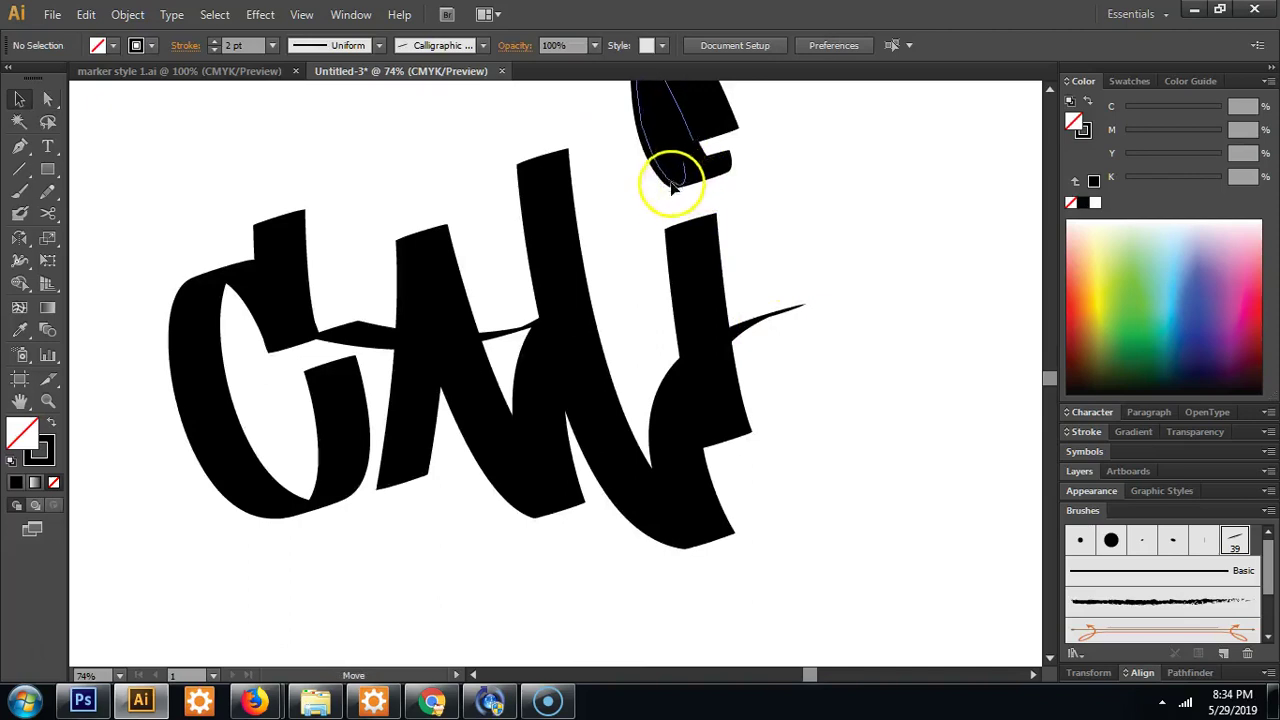
{"action": "key", "text": "space"}
{"action": "left_click_drag", "start_coordinate": [783, 191], "coordinate": [800, 263]}
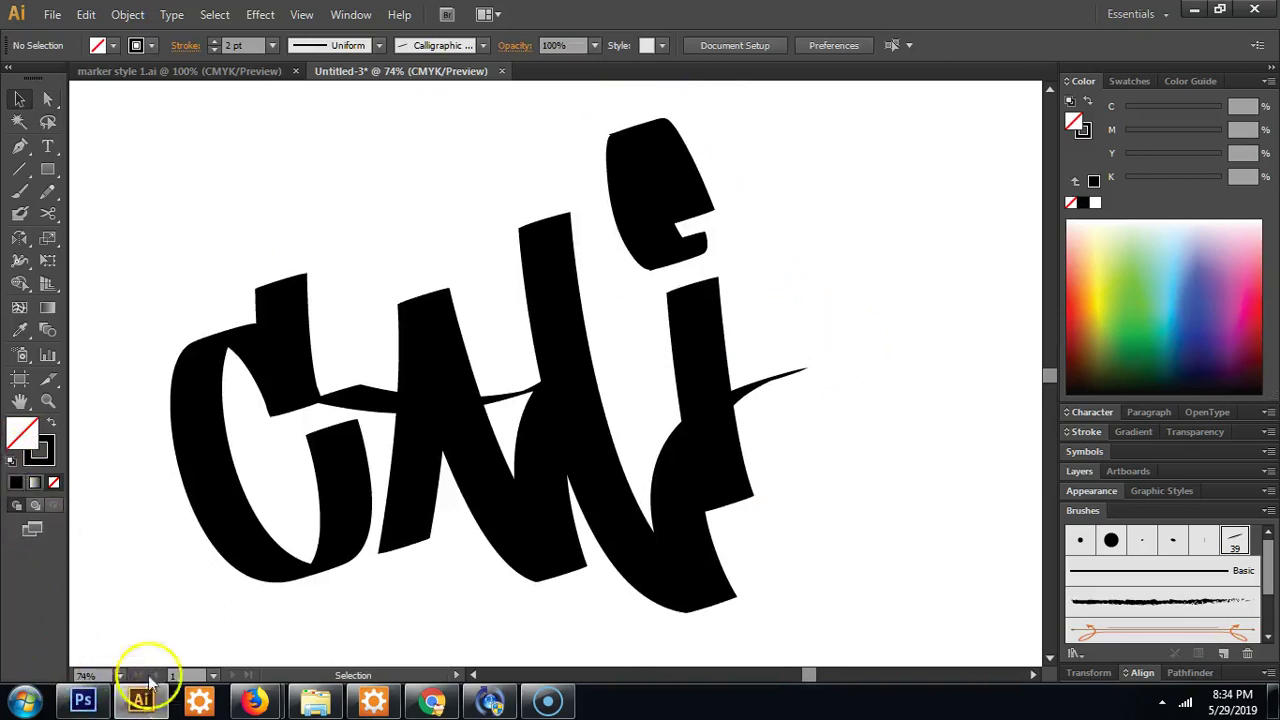
{"action": "mouse_move", "coordinate": [255, 700]}
{"action": "left_click", "coordinate": [192, 652]}
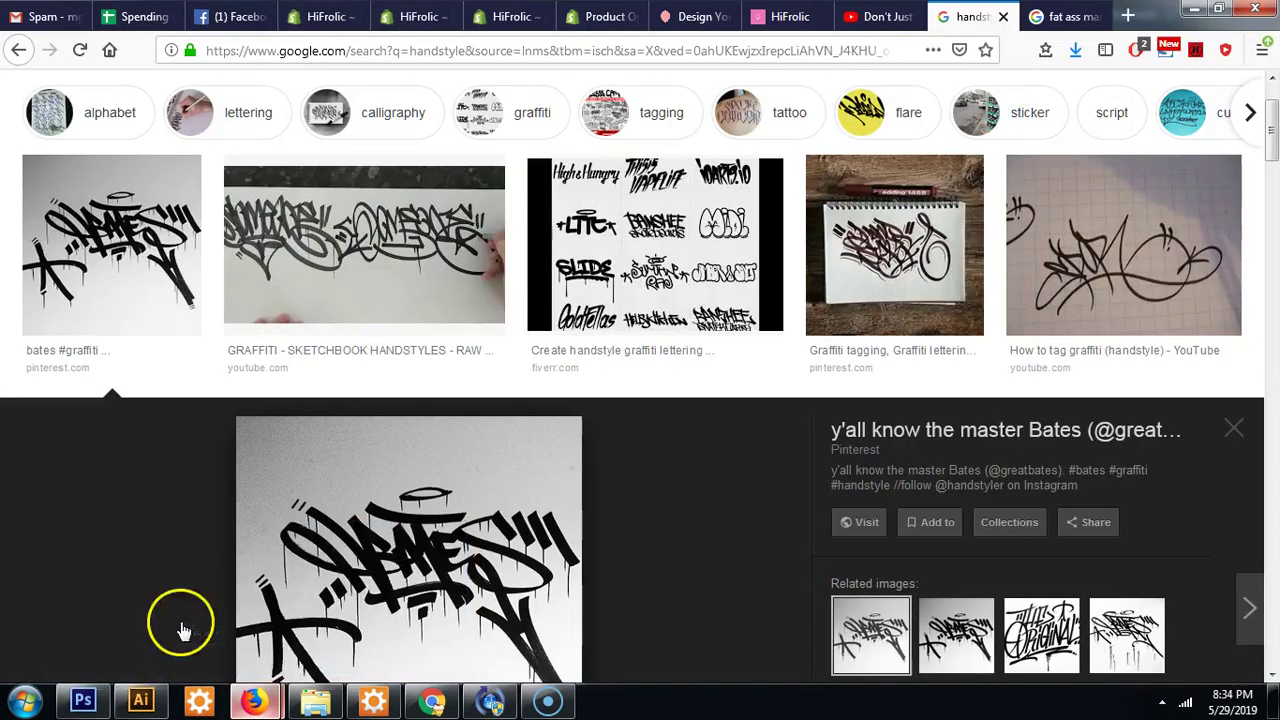
{"action": "scroll", "coordinate": [750, 400], "scroll_direction": "up", "scroll_amount": 2}
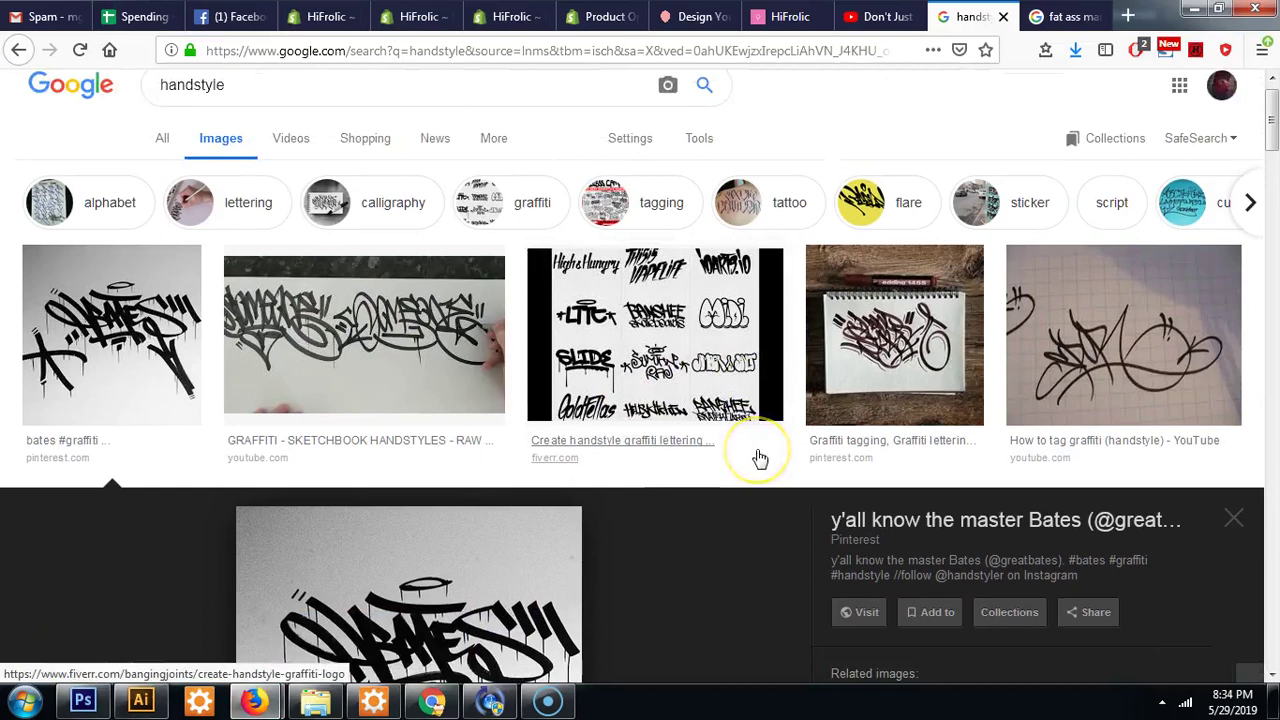
{"action": "scroll", "coordinate": [760, 458], "scroll_direction": "down", "scroll_amount": 5}
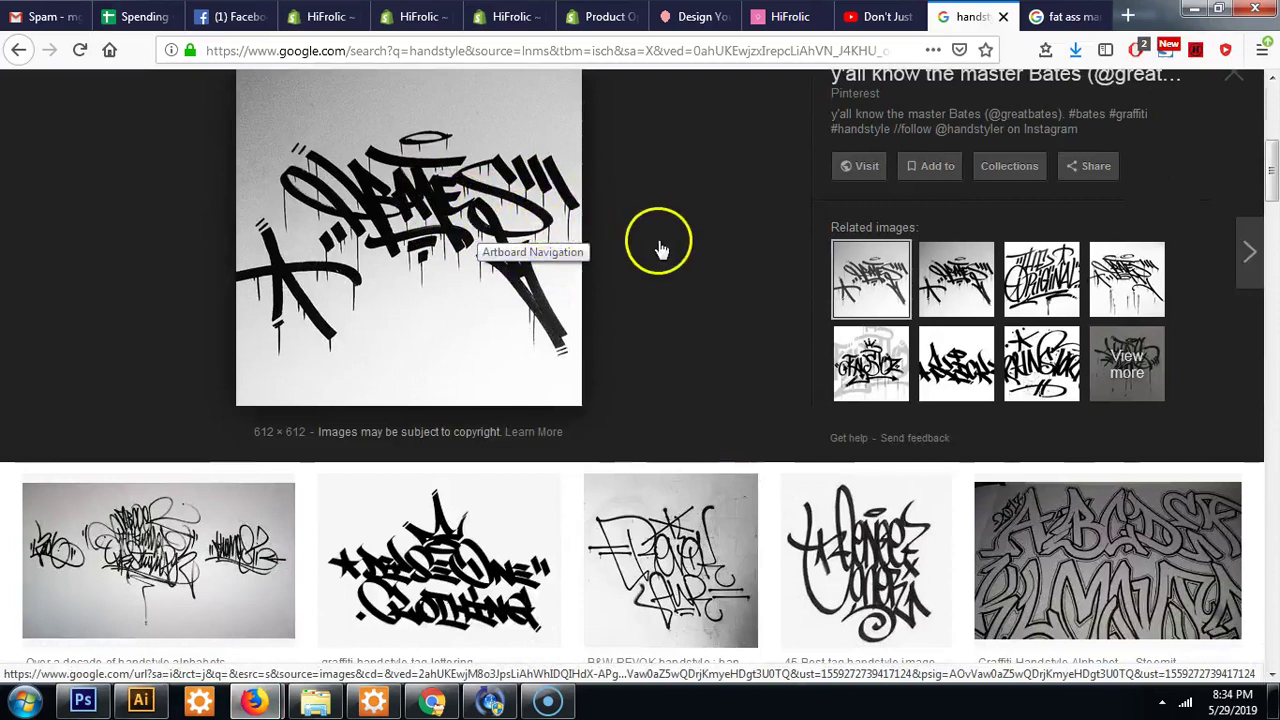
{"action": "scroll", "coordinate": [660, 249], "scroll_direction": "down", "scroll_amount": 2}
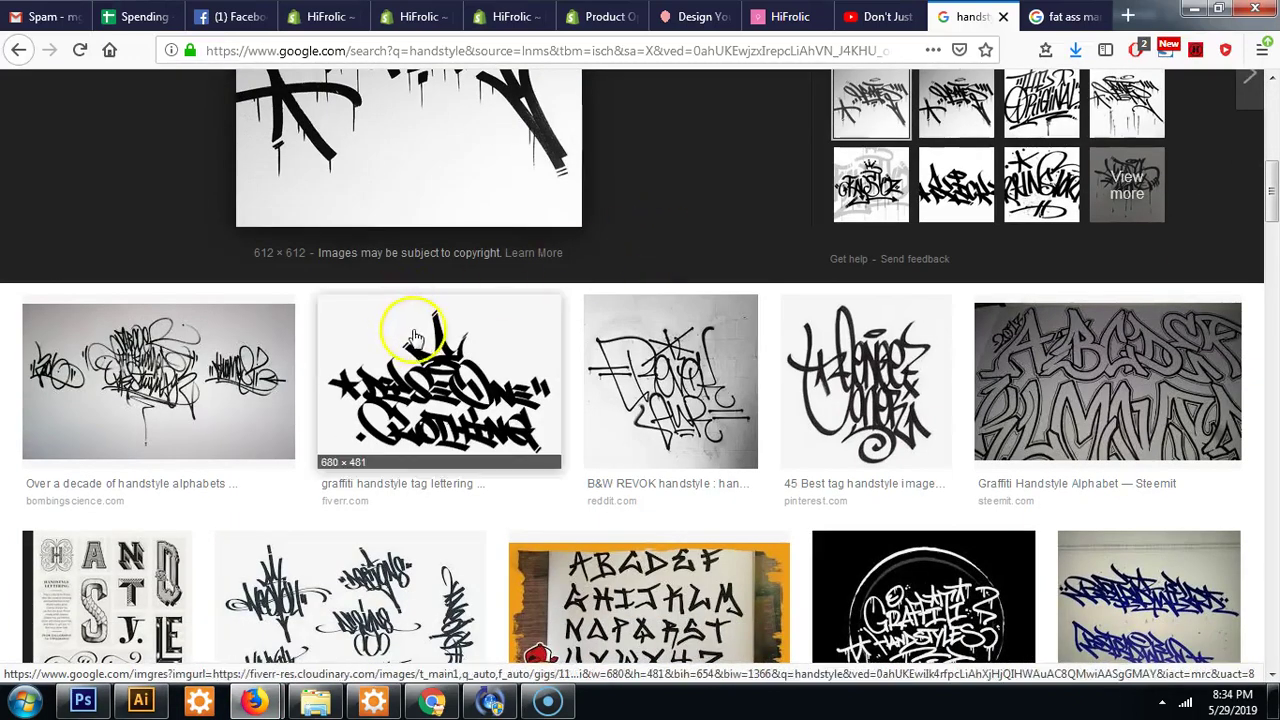
{"action": "scroll", "coordinate": [470, 390], "scroll_direction": "up", "scroll_amount": 2}
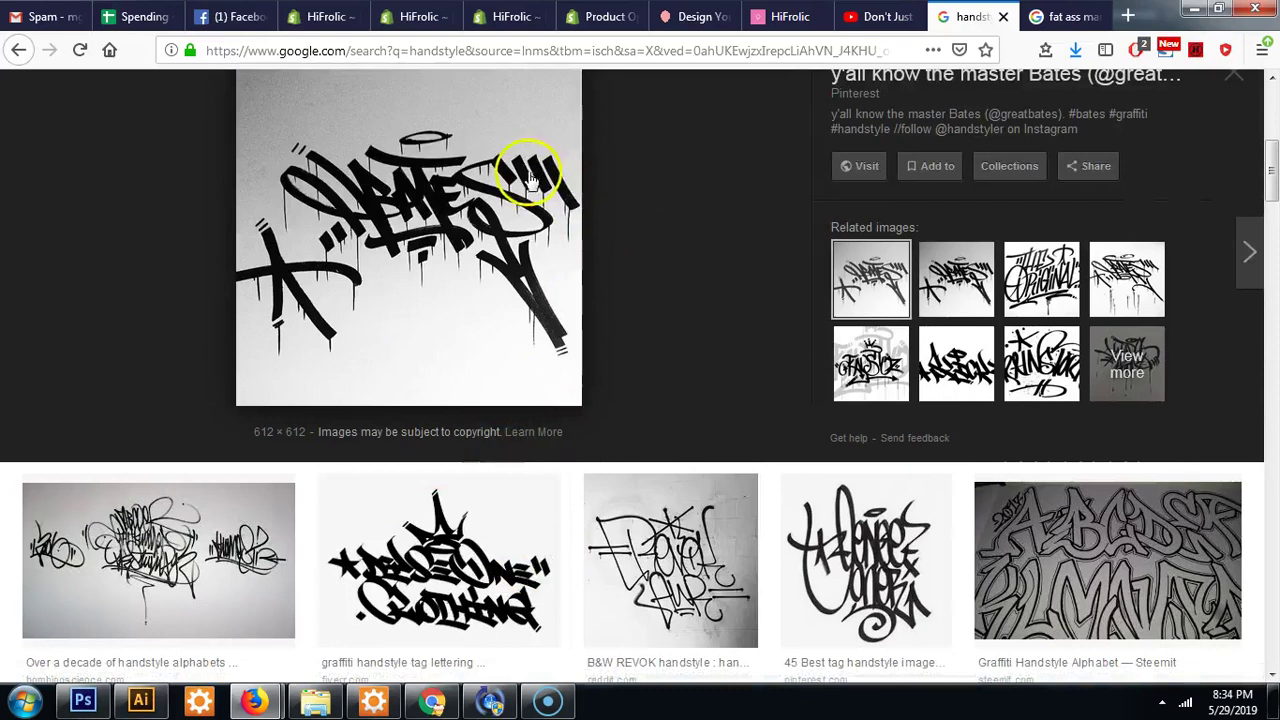
{"action": "scroll", "coordinate": [628, 249], "scroll_direction": "down", "scroll_amount": 2}
{"action": "scroll", "coordinate": [823, 277], "scroll_direction": "down", "scroll_amount": 3}
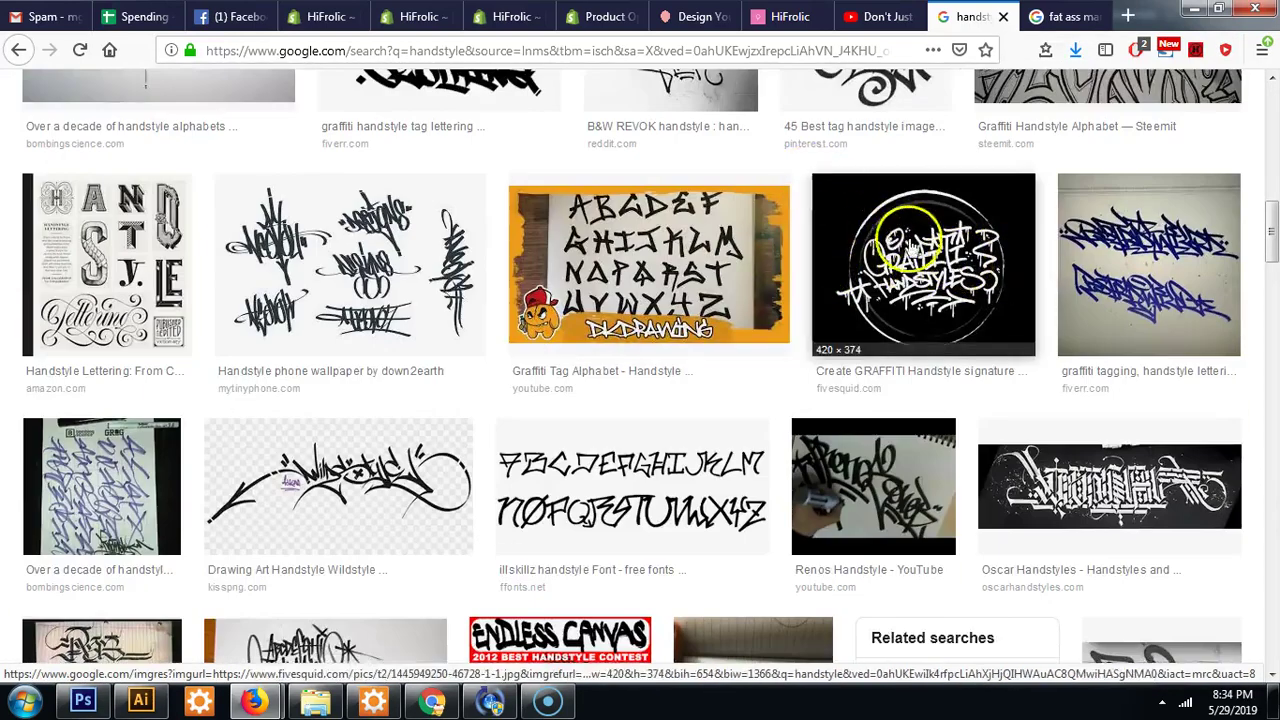
{"action": "left_click", "coordinate": [975, 250]}
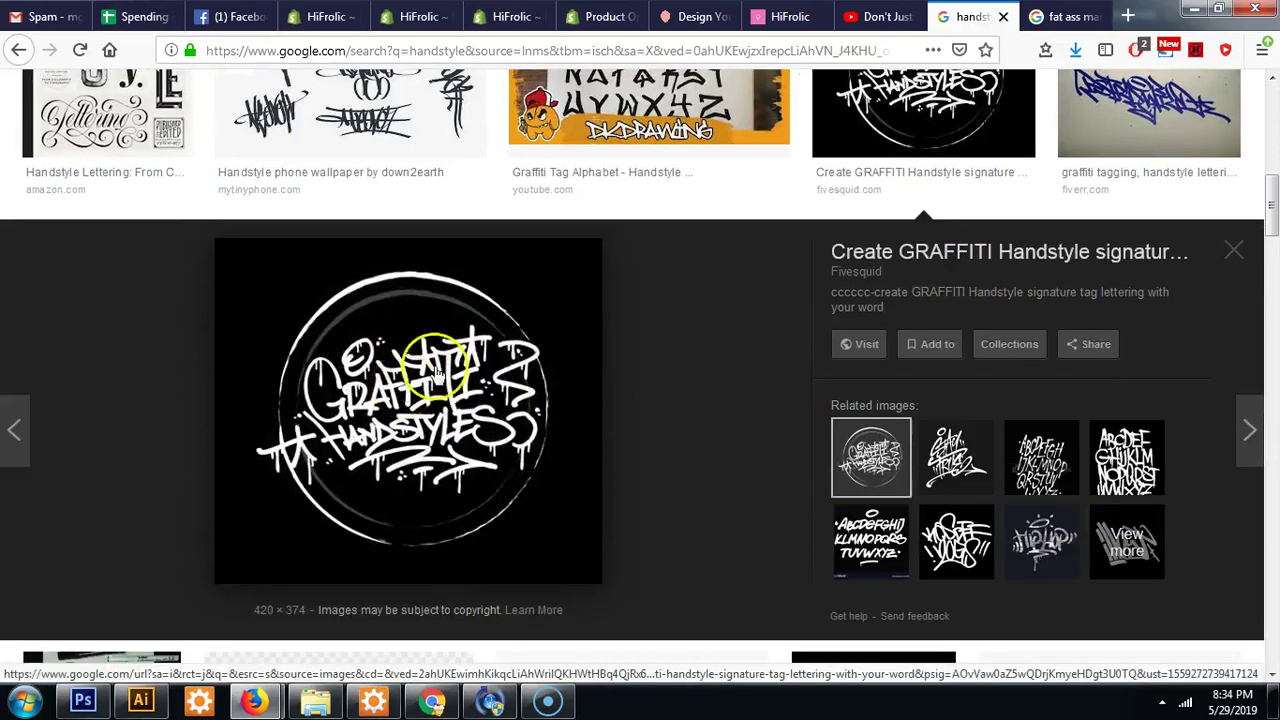
Return to the CALI artwork and turn on Overprint Preview.
{"action": "left_click", "coordinate": [145, 706]}
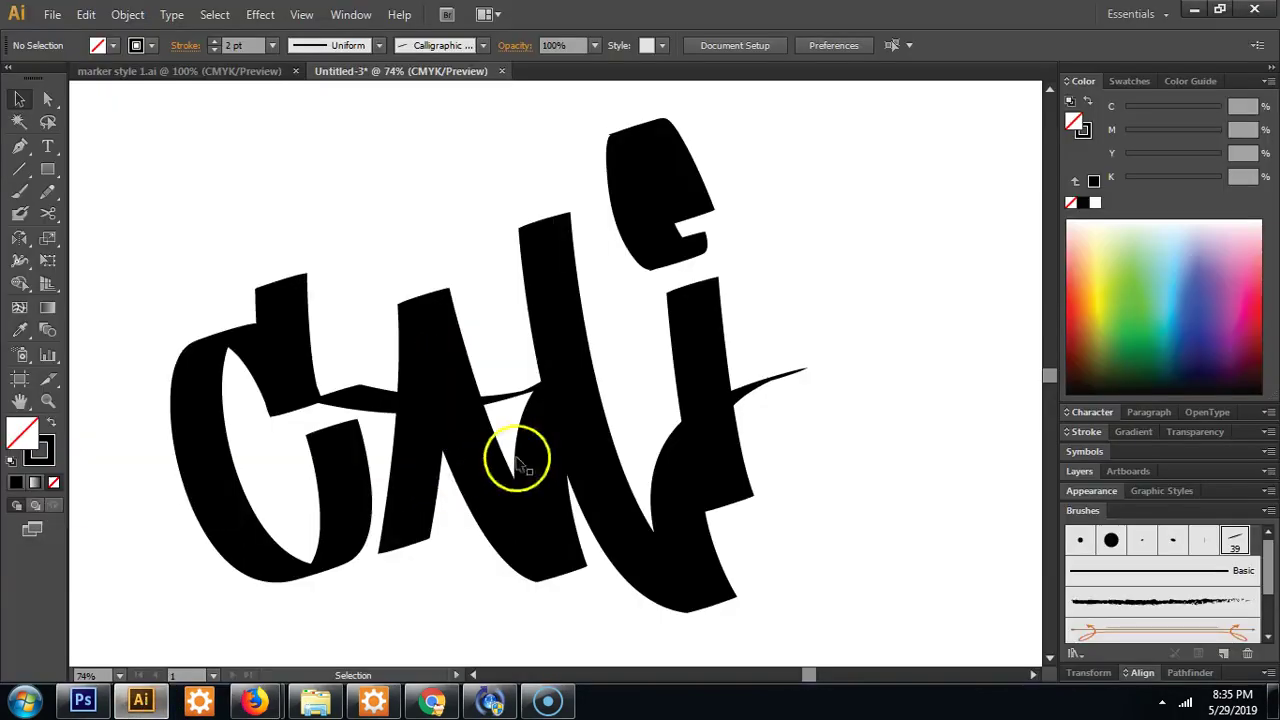
{"action": "left_click", "coordinate": [563, 487]}
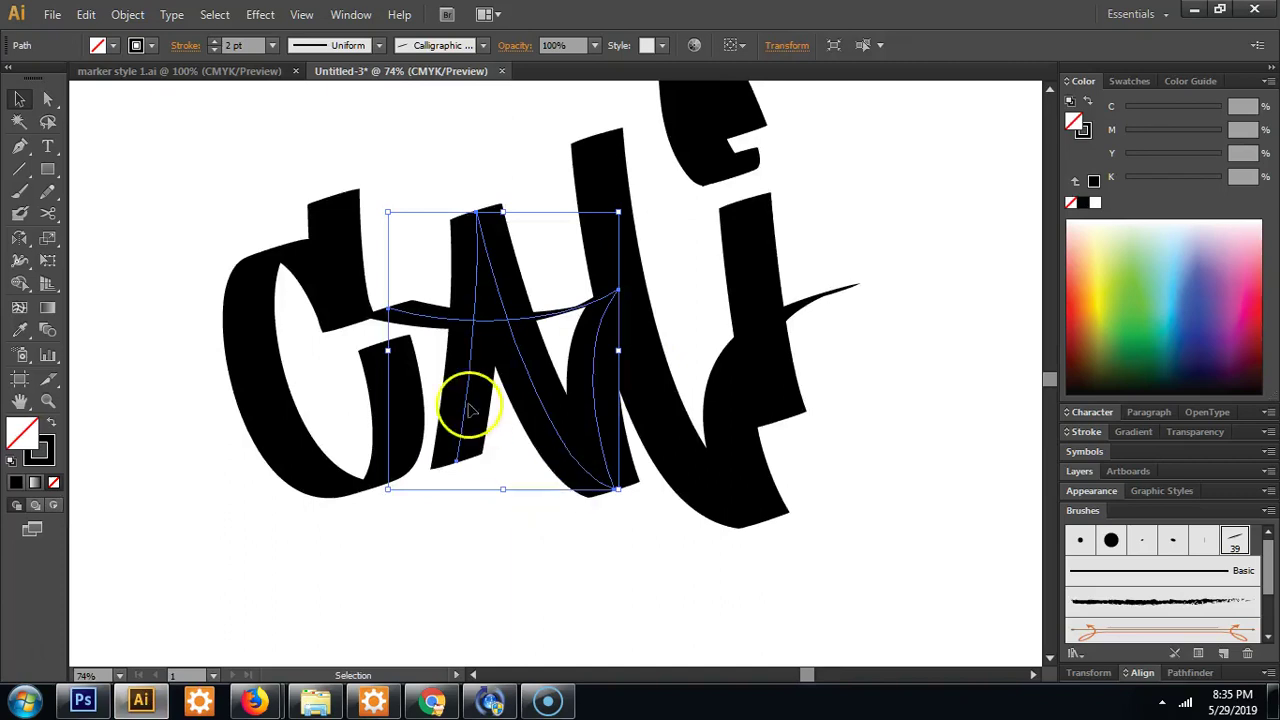
{"action": "key", "text": "p"}
{"action": "left_click_drag", "start_coordinate": [434, 514], "coordinate": [483, 436]}
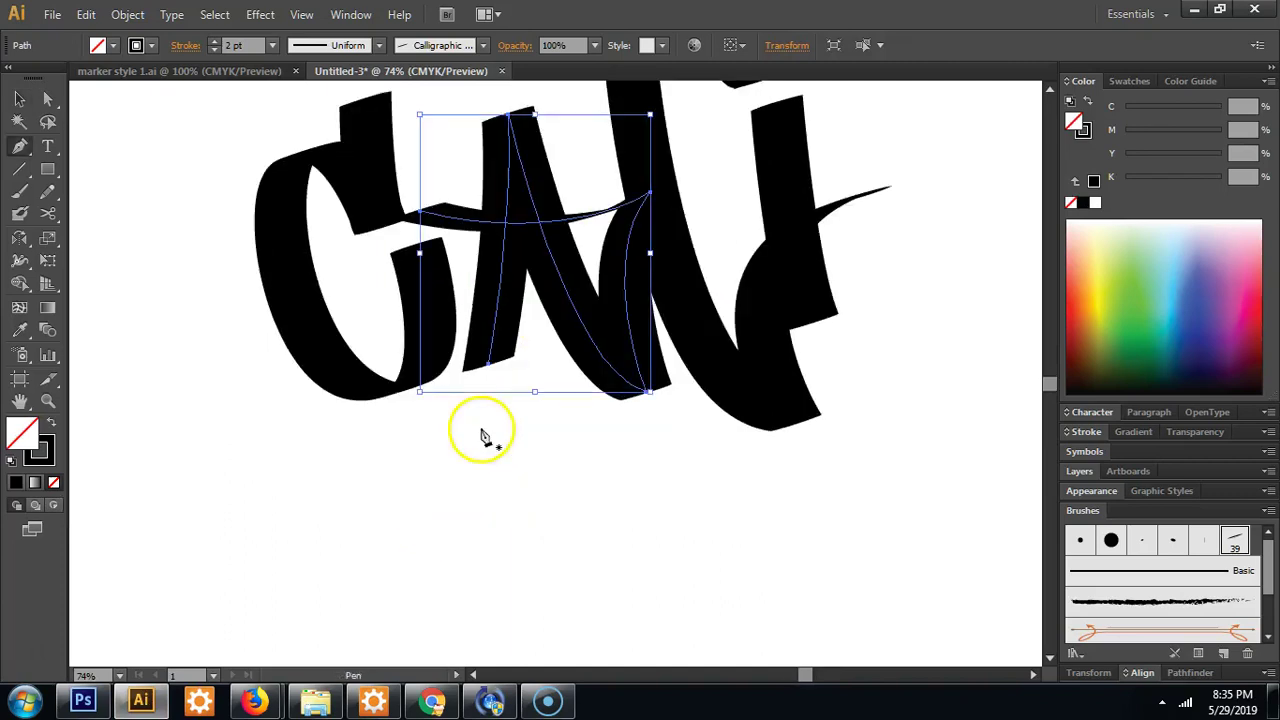
{"action": "key", "text": "ctrl+alt+shift+y"}
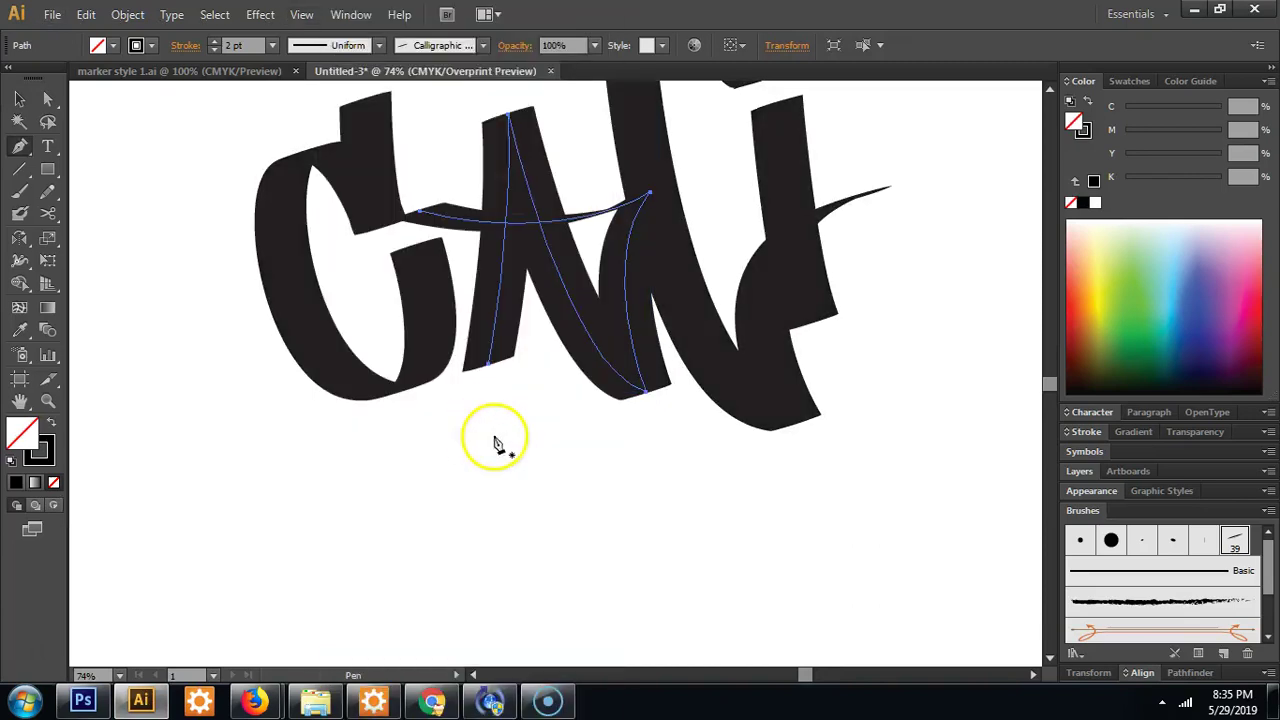
{"action": "key", "text": "v"}
{"action": "left_click", "coordinate": [508, 430]}
{"action": "left_click_drag", "start_coordinate": [508, 430], "coordinate": [513, 557]}
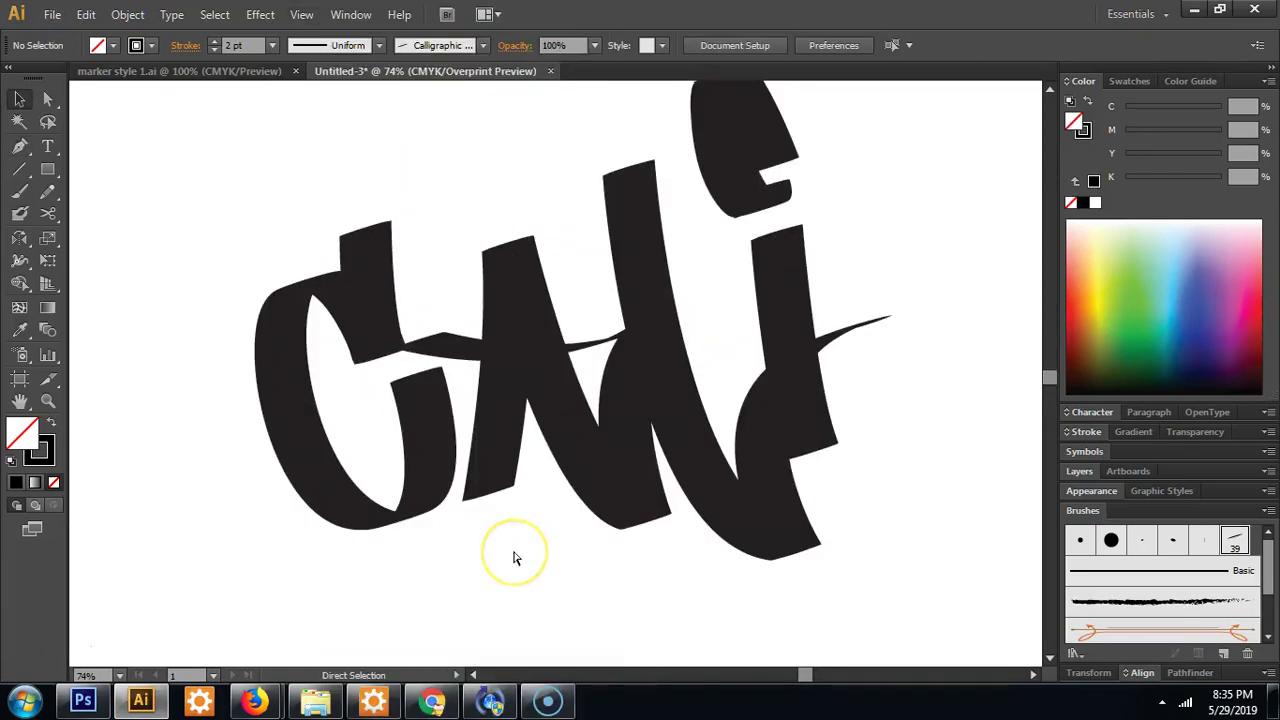
{"action": "left_click", "coordinate": [350, 425]}
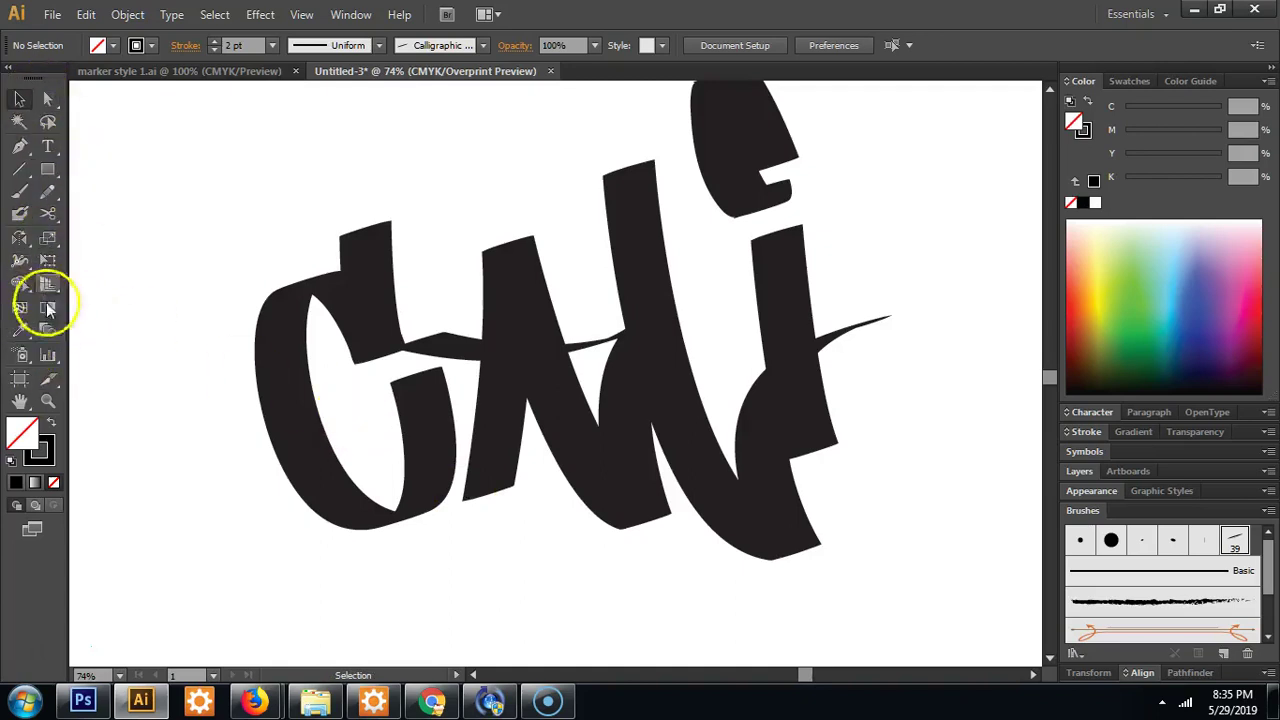
Zoom out to 50% and move the whole CALI lettering to the right.
{"action": "right_click", "coordinate": [275, 385]}
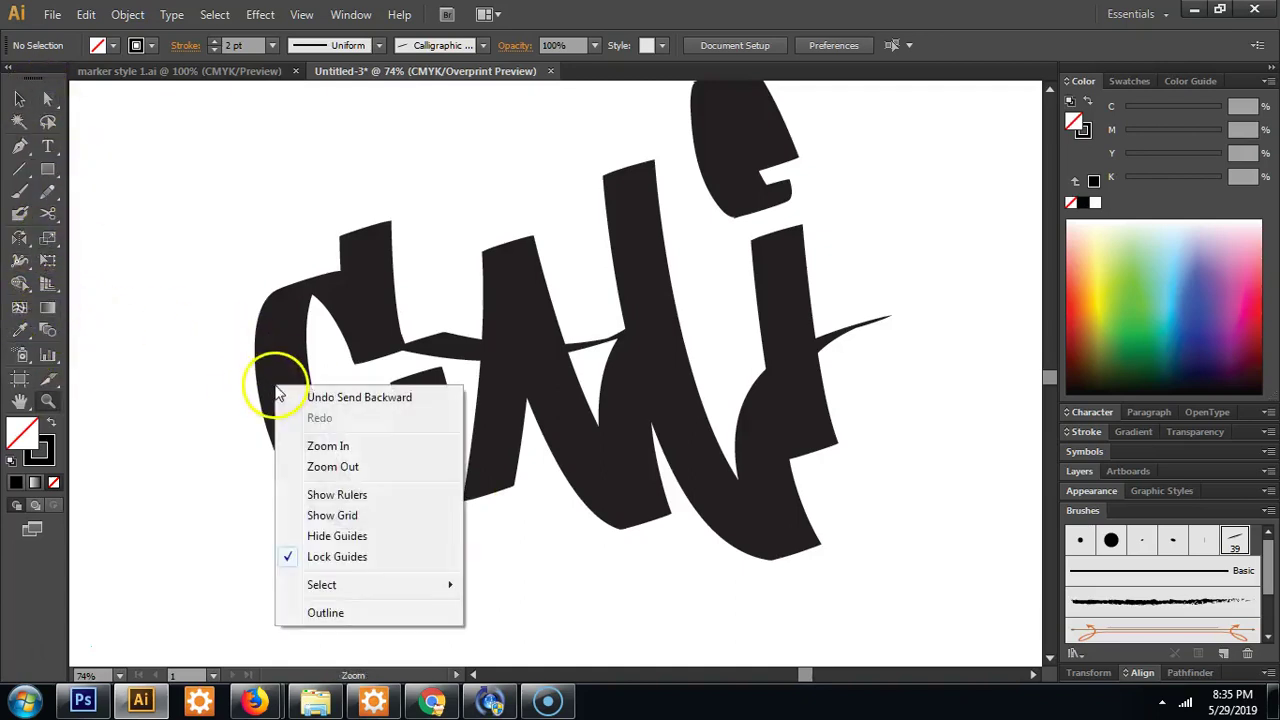
{"action": "left_click", "coordinate": [385, 464]}
{"action": "right_click", "coordinate": [410, 440]}
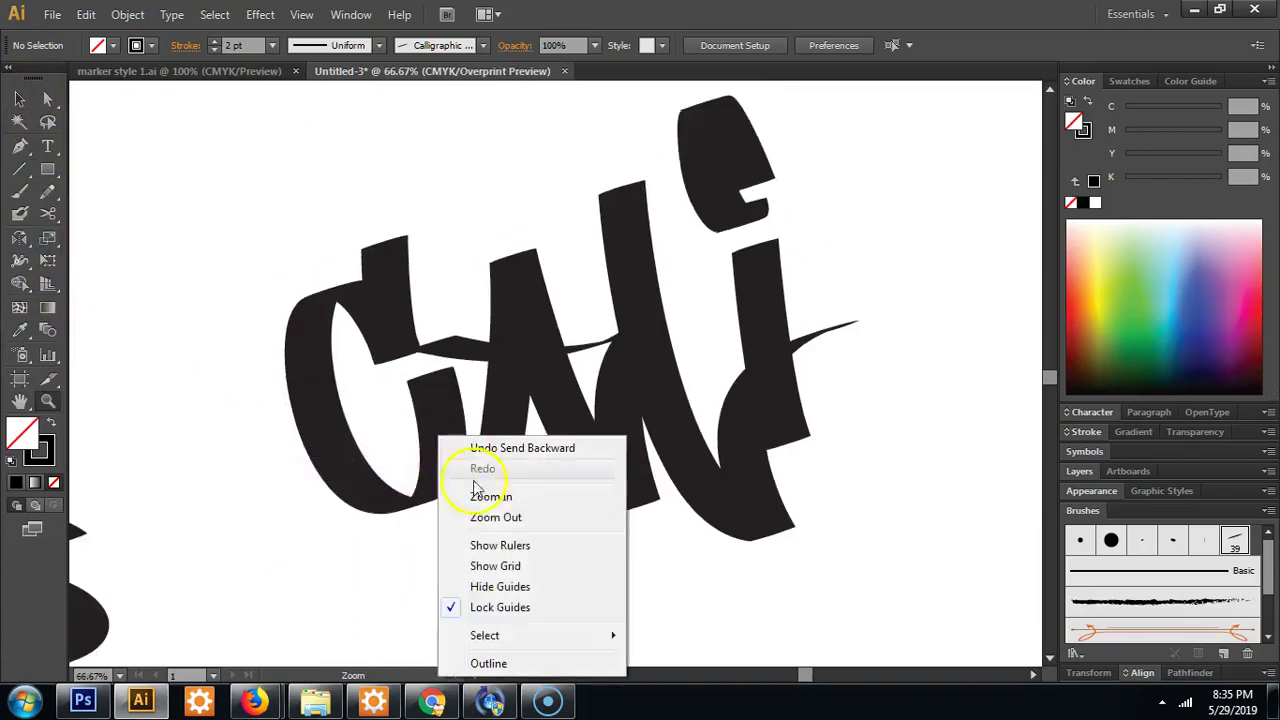
{"action": "left_click", "coordinate": [506, 514]}
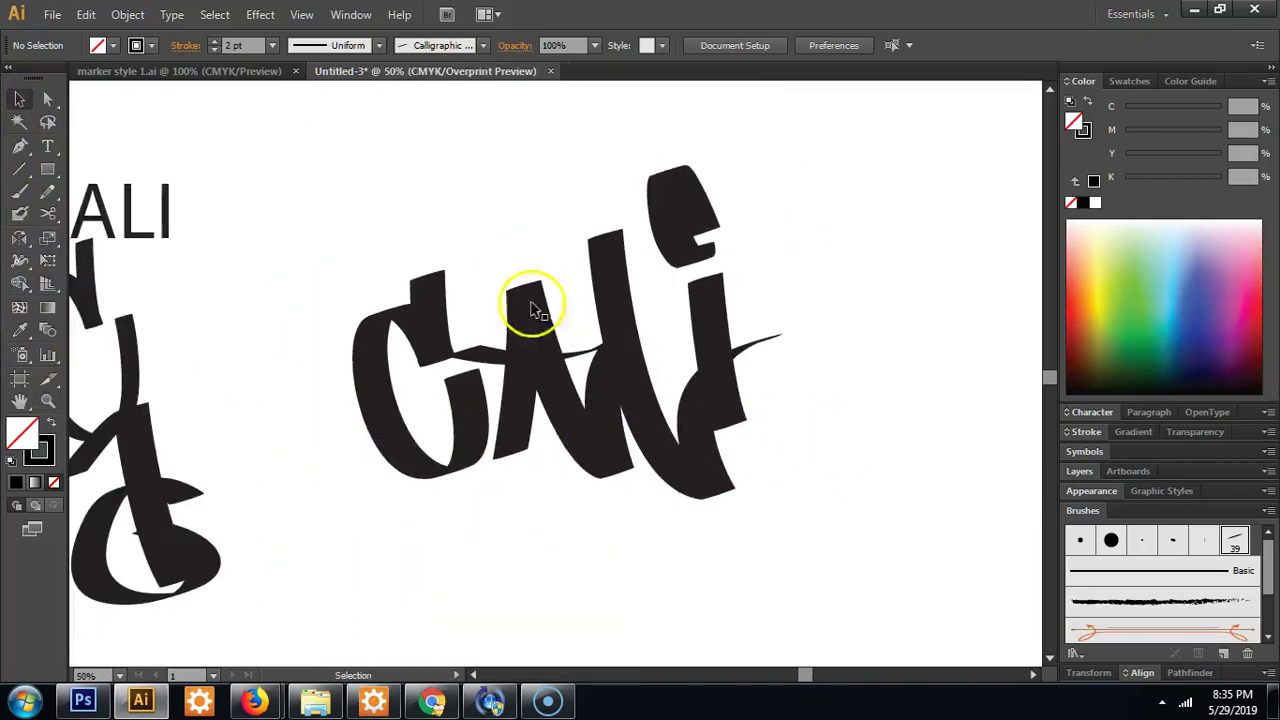
{"action": "left_click_drag", "start_coordinate": [310, 143], "coordinate": [780, 568]}
{"action": "scroll", "coordinate": [617, 491], "scroll_direction": "right", "scroll_amount": 3}
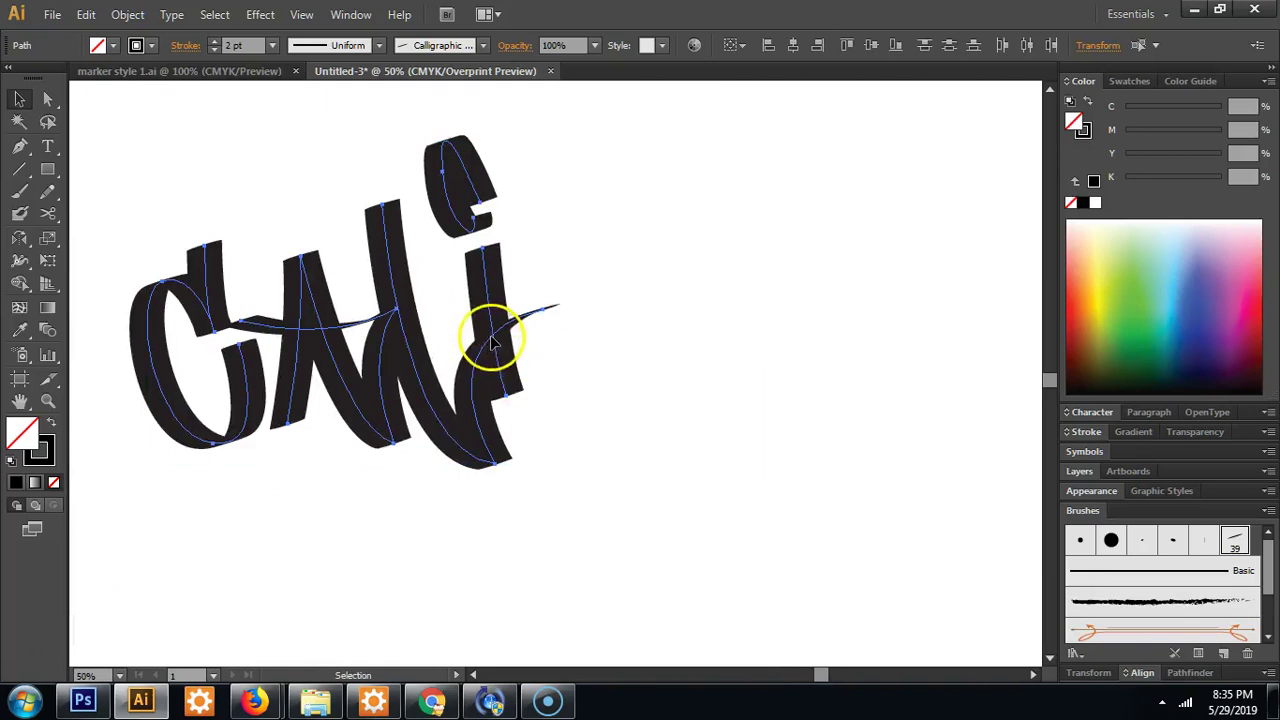
{"action": "left_click_drag", "start_coordinate": [491, 343], "coordinate": [763, 371]}
{"action": "left_click", "coordinate": [894, 394]}
{"action": "left_click_drag", "start_coordinate": [894, 394], "coordinate": [808, 403]}
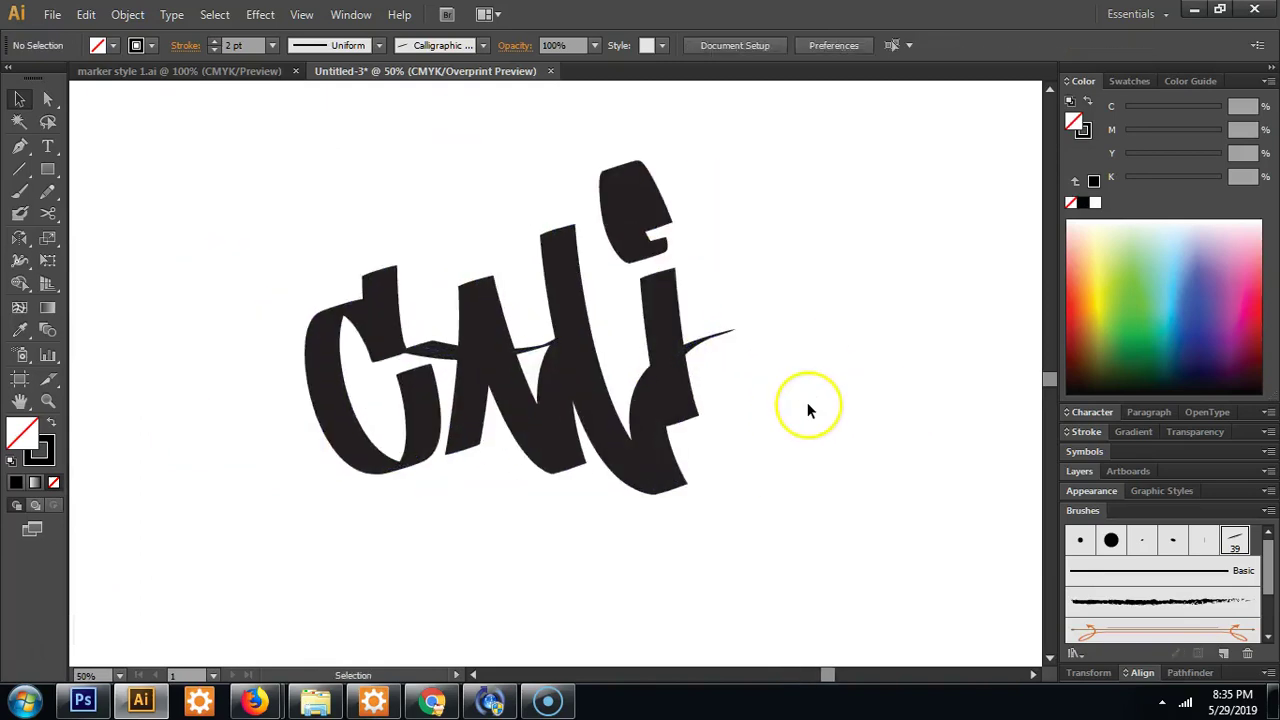
Draw a short curved quote stroke right of the i and nudge it slightly left.
{"action": "key", "text": "p"}
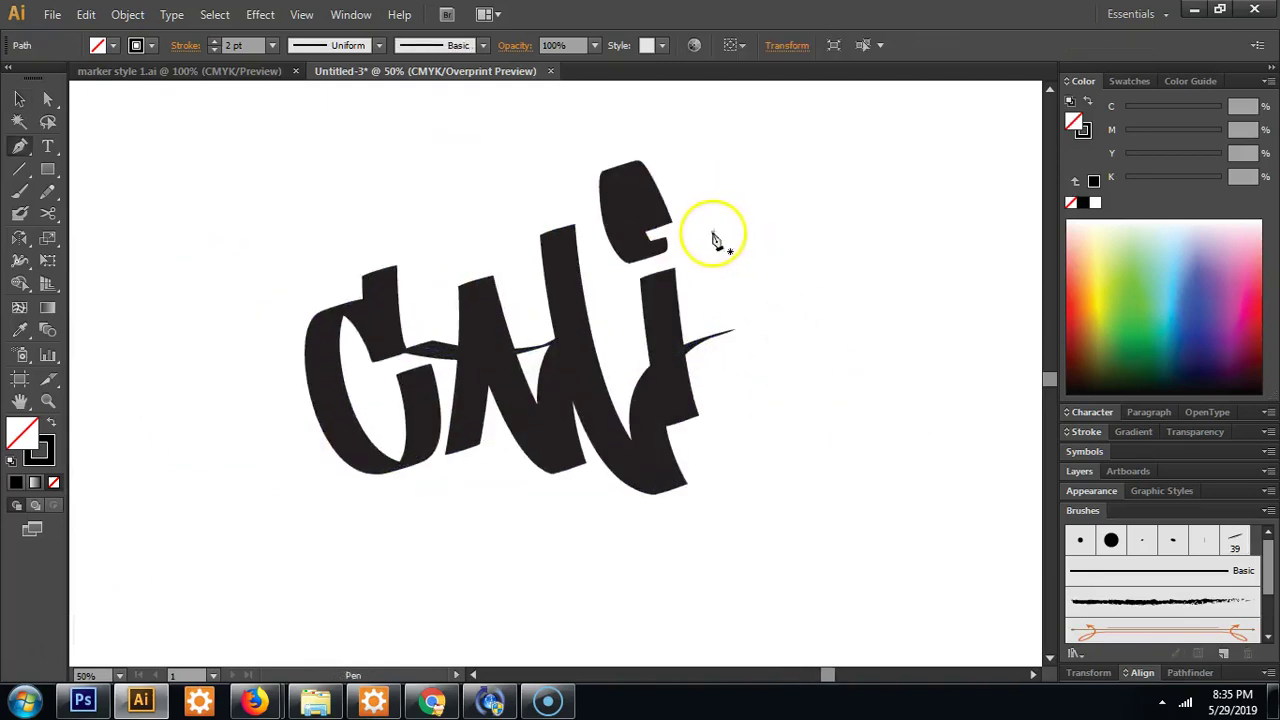
{"action": "left_click_drag", "start_coordinate": [721, 293], "coordinate": [750, 315]}
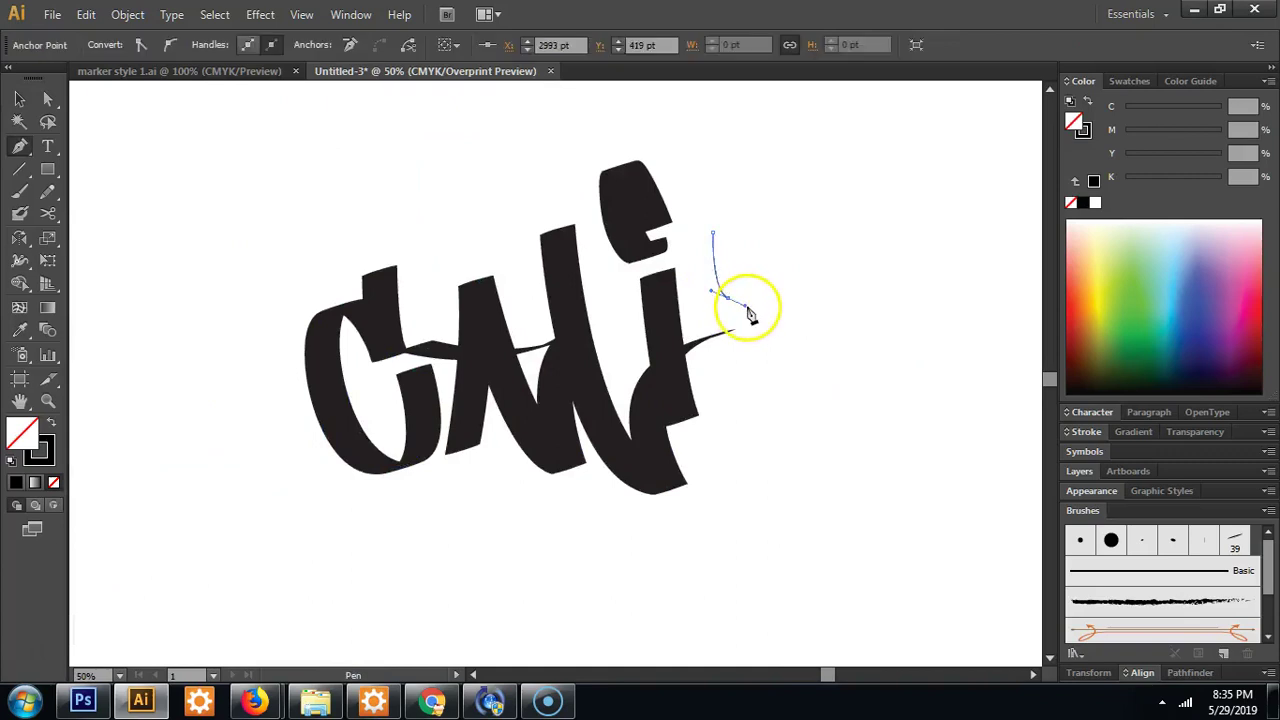
{"action": "key", "text": "v"}
{"action": "left_click", "coordinate": [761, 290]}
{"action": "left_click", "coordinate": [714, 240]}
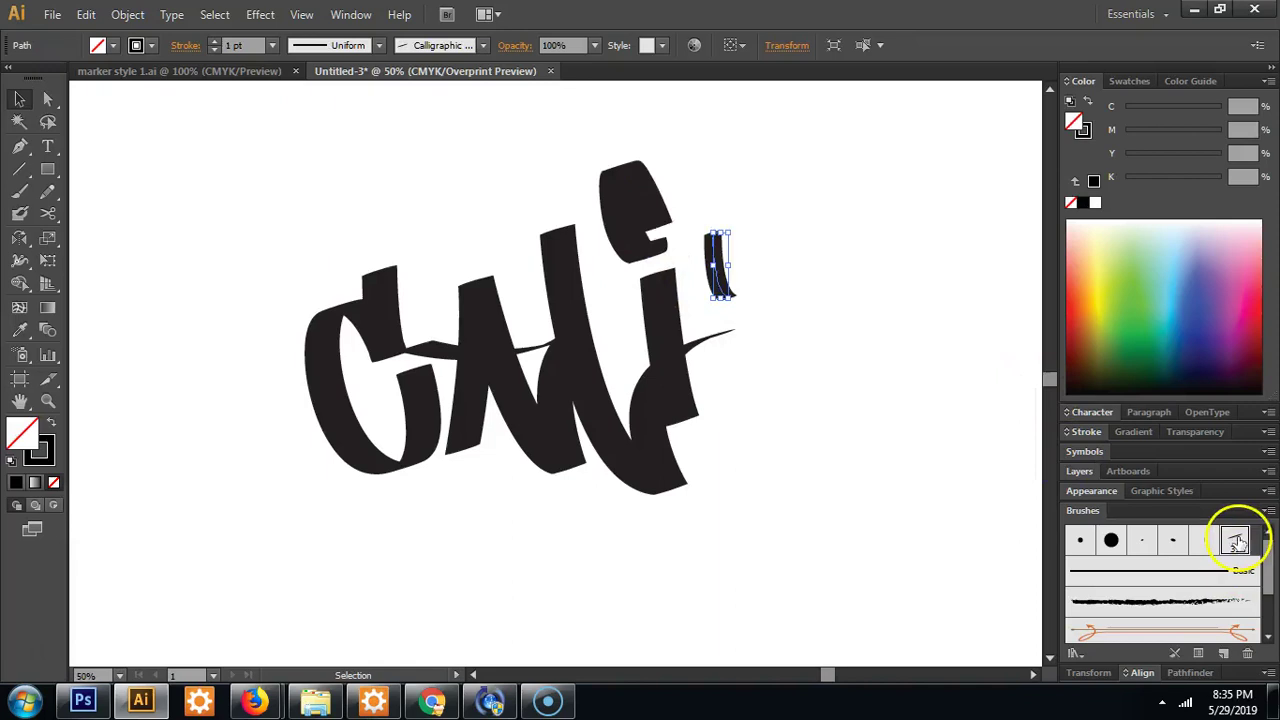
{"action": "left_click", "coordinate": [789, 250]}
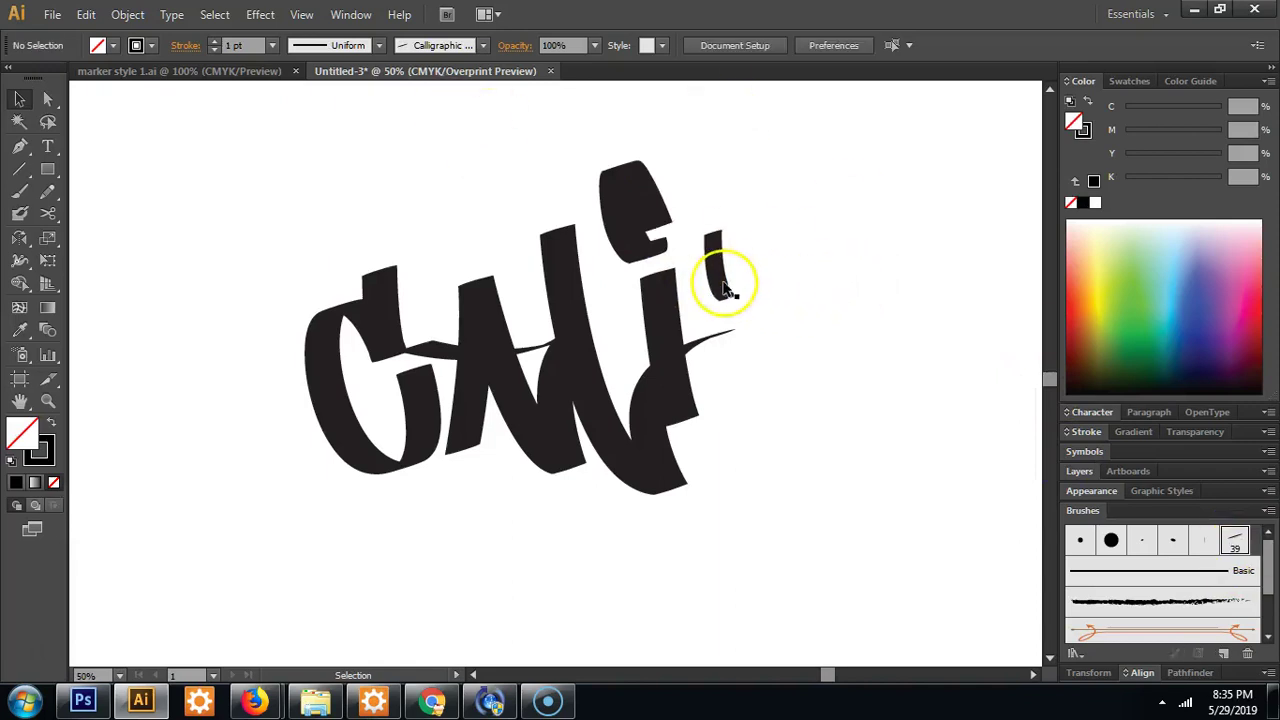
{"action": "left_click_drag", "start_coordinate": [716, 288], "coordinate": [710, 288]}
{"action": "left_click", "coordinate": [772, 240]}
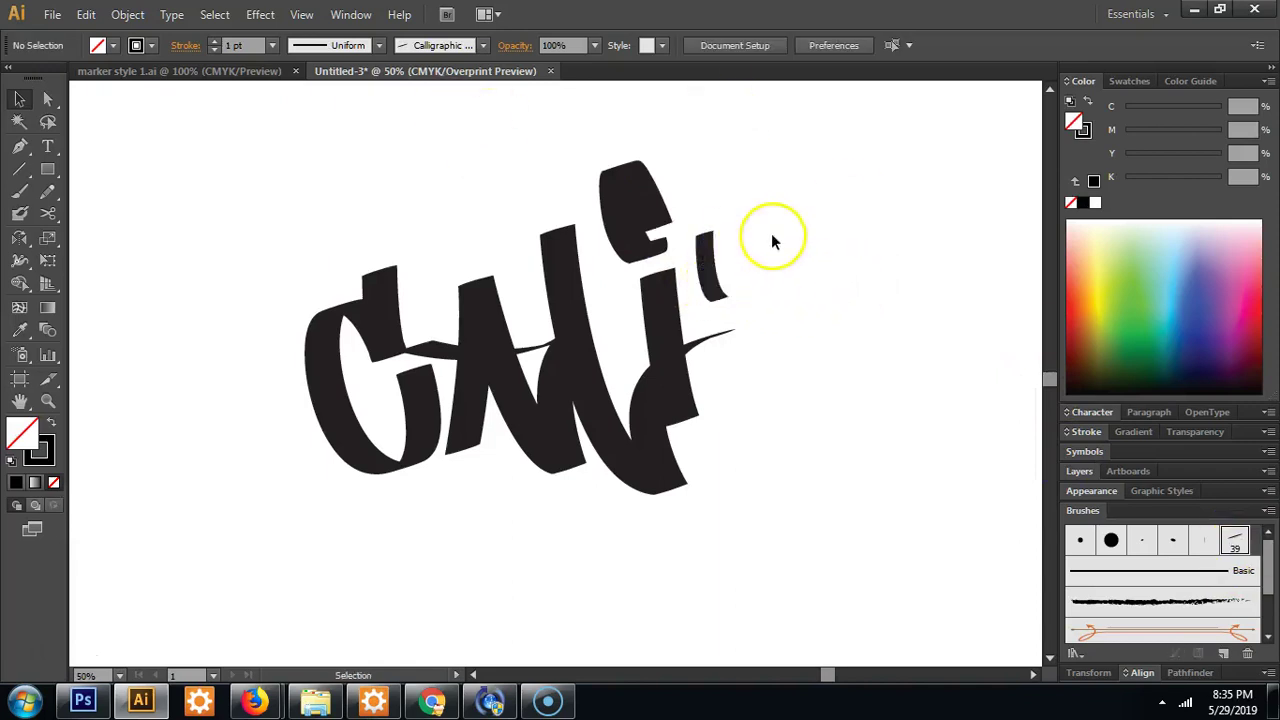
Duplicate the quote stroke to its right and copy the pair to the left of the C.
{"action": "left_click", "coordinate": [712, 282]}
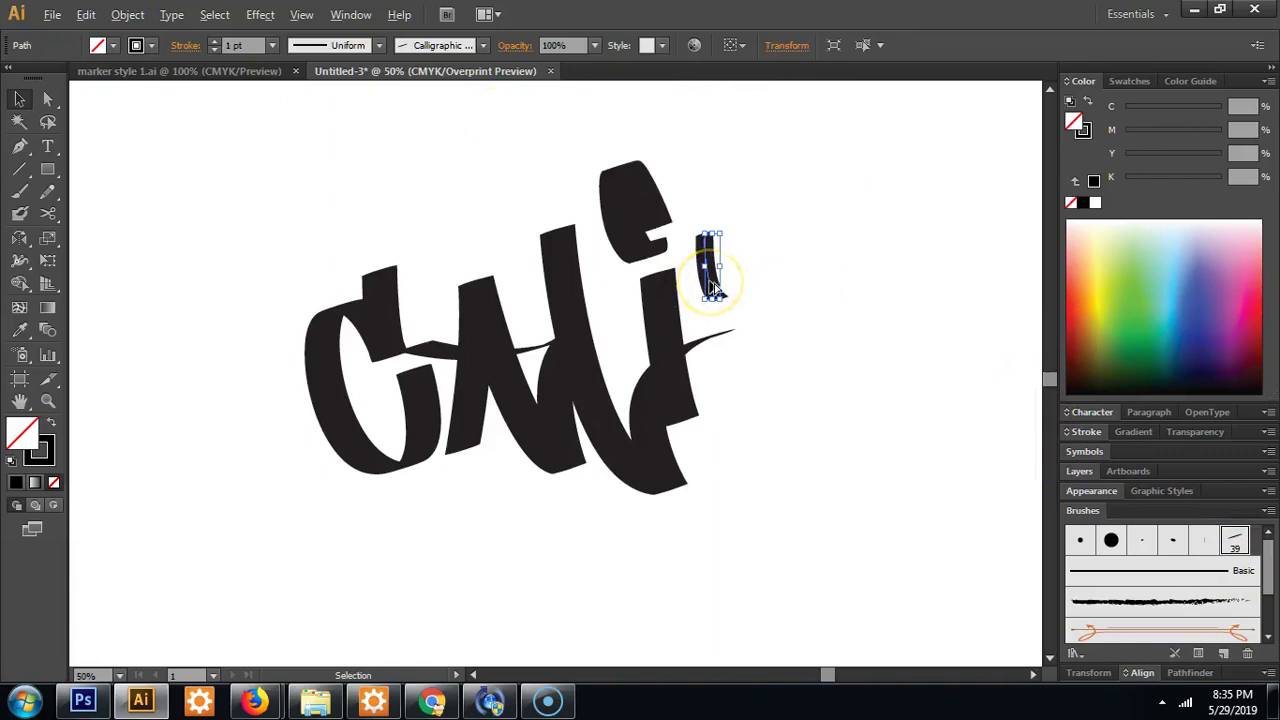
{"action": "left_click_drag", "start_coordinate": [723, 290], "coordinate": [757, 282]}
{"action": "left_click", "coordinate": [762, 281]}
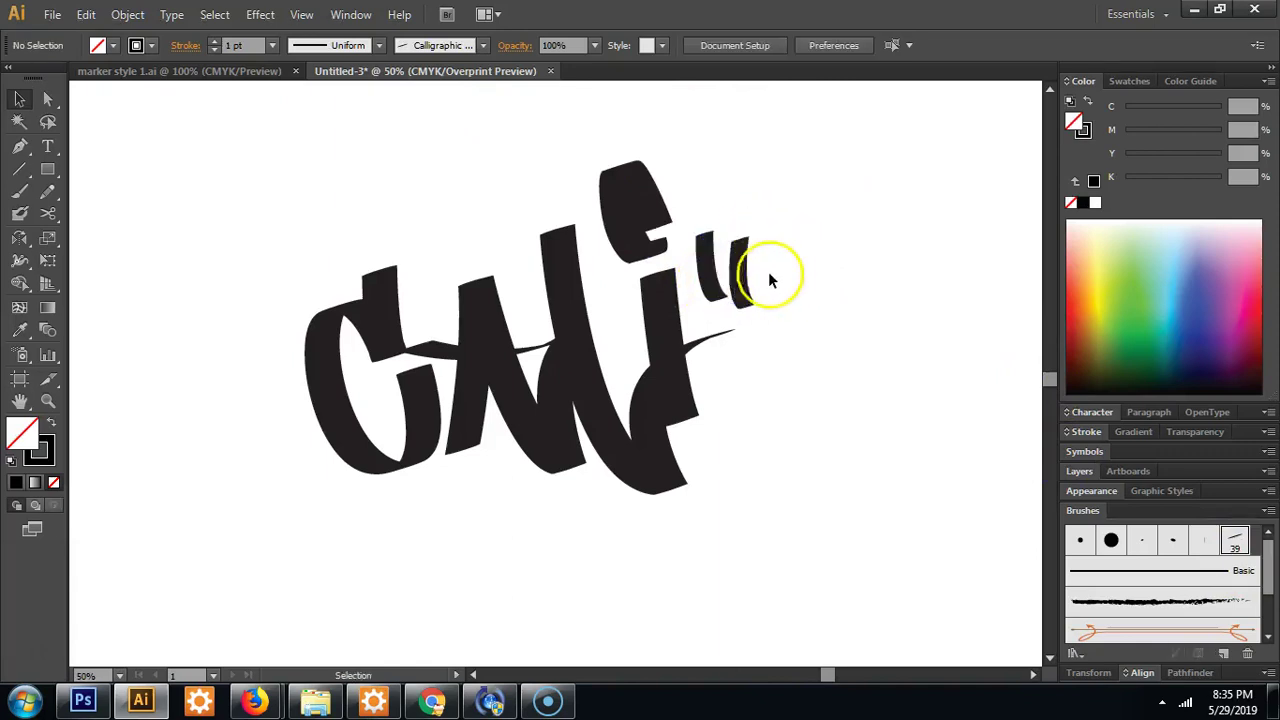
{"action": "mouse_move", "coordinate": [737, 276]}
{"action": "left_mouse_down"}
{"action": "mouse_move", "coordinate": [591, 343]}
{"action": "mouse_move", "coordinate": [257, 400]}
{"action": "mouse_move", "coordinate": [256, 381]}
{"action": "left_mouse_up"}
{"action": "left_click", "coordinate": [803, 251]}
{"action": "left_click", "coordinate": [310, 535]}
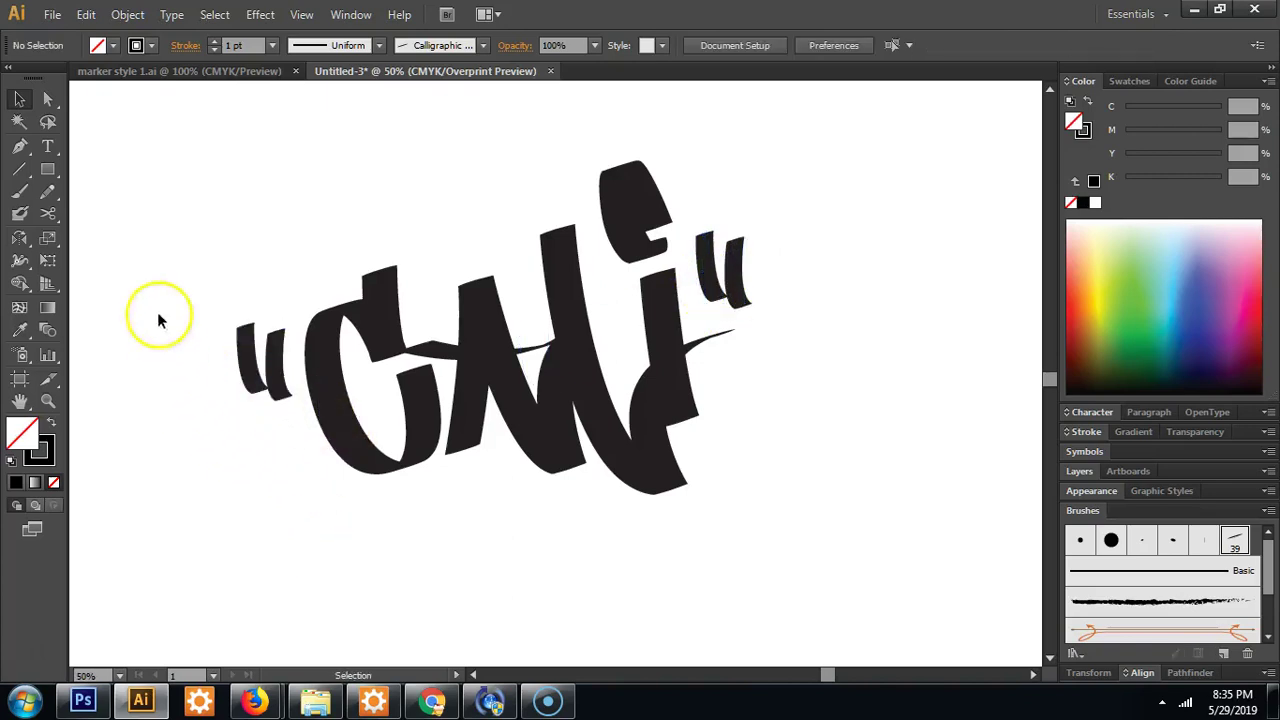
Select the left quote pair and reflect it across the vertical axis.
{"action": "mouse_move", "coordinate": [157, 300]}
{"action": "left_mouse_down"}
{"action": "mouse_move", "coordinate": [307, 478]}
{"action": "mouse_move", "coordinate": [299, 463]}
{"action": "left_mouse_up"}
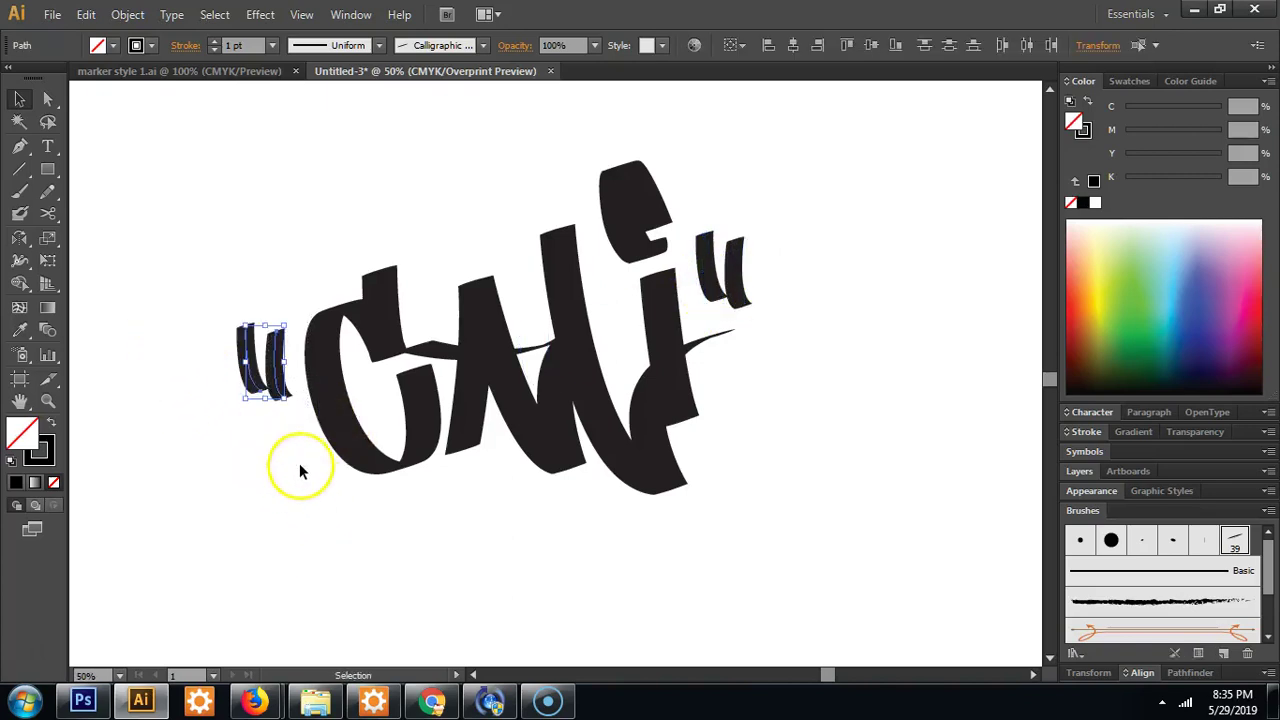
{"action": "double_click", "coordinate": [20, 240]}
{"action": "left_click", "coordinate": [35, 103]}
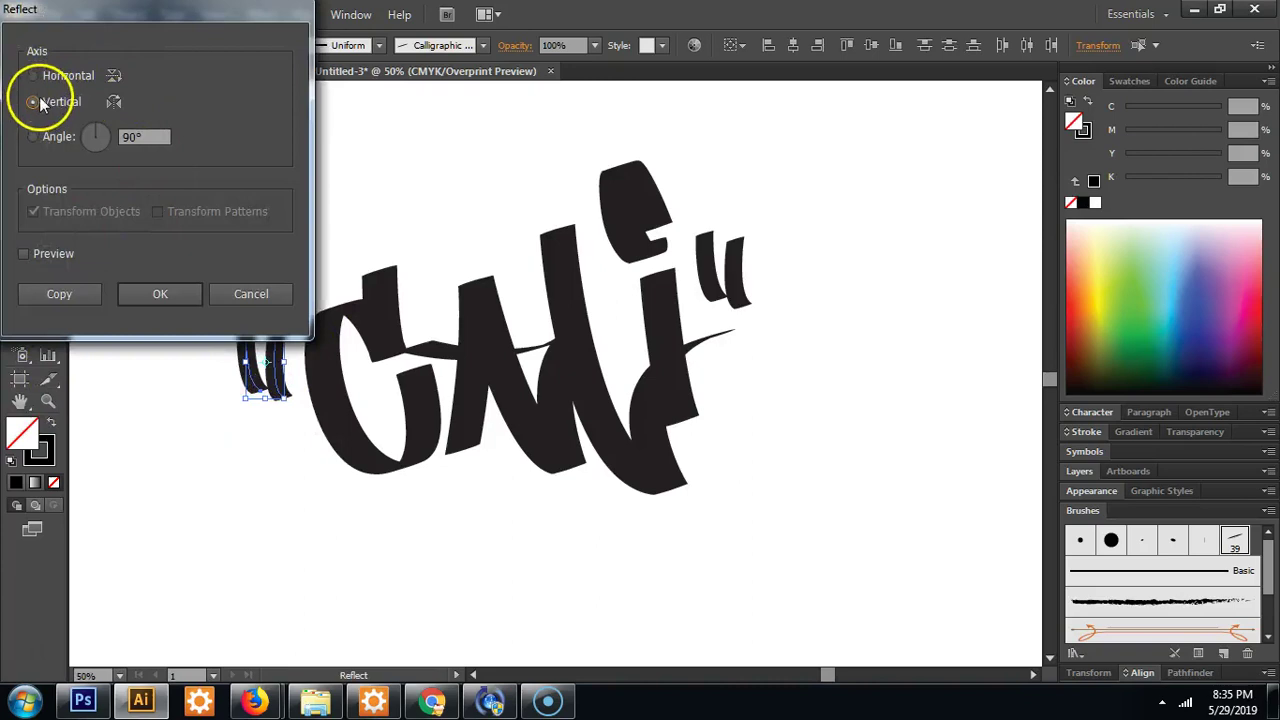
{"action": "left_click", "coordinate": [160, 294]}
{"action": "key", "text": "v"}
{"action": "key", "text": "c"}
{"action": "key", "text": "v"}
{"action": "left_click", "coordinate": [249, 310]}
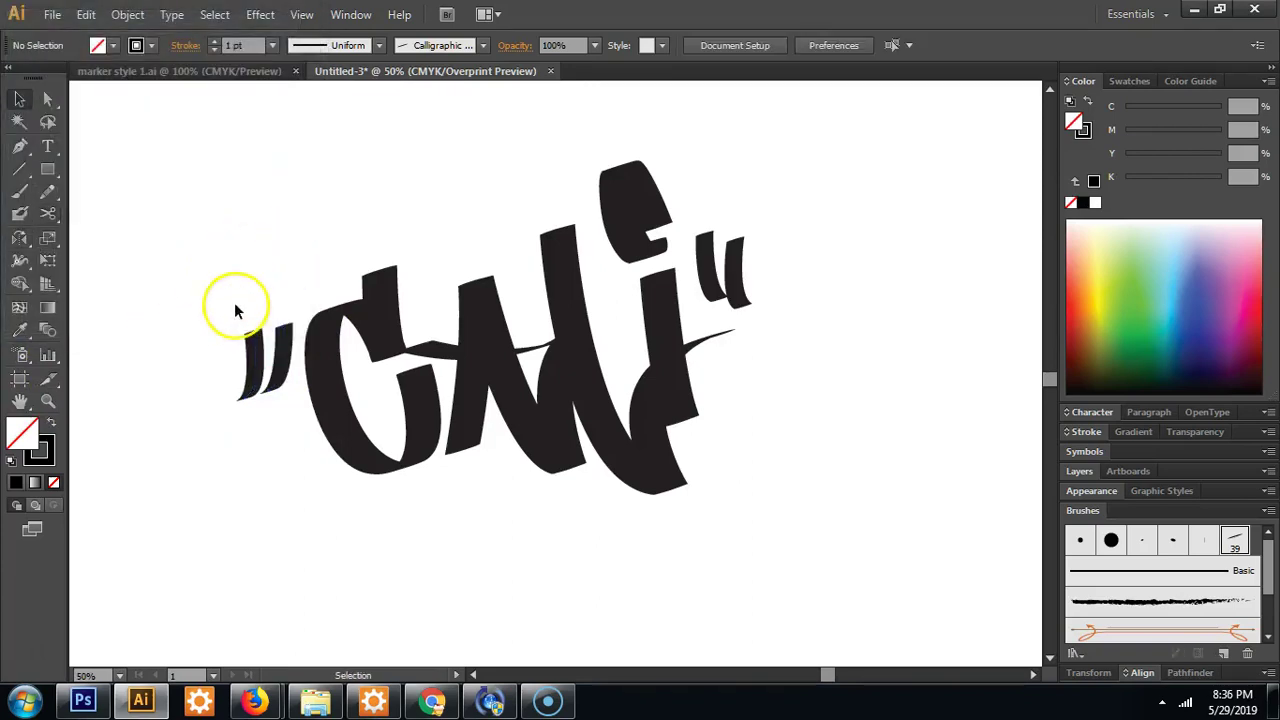
Draw a swash path under CALI with a sharp turn and a downward hook.
{"action": "key", "text": "p"}
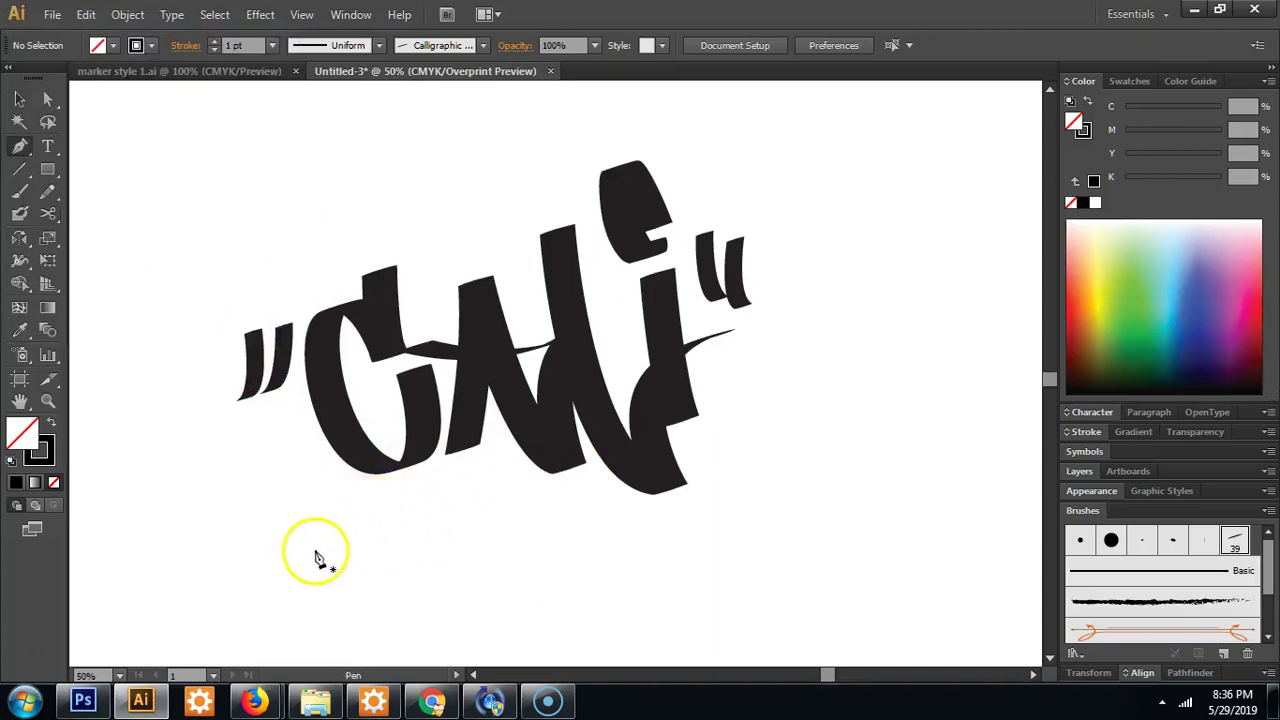
{"action": "left_click_drag", "start_coordinate": [306, 551], "coordinate": [309, 486]}
{"action": "left_click", "coordinate": [328, 481]}
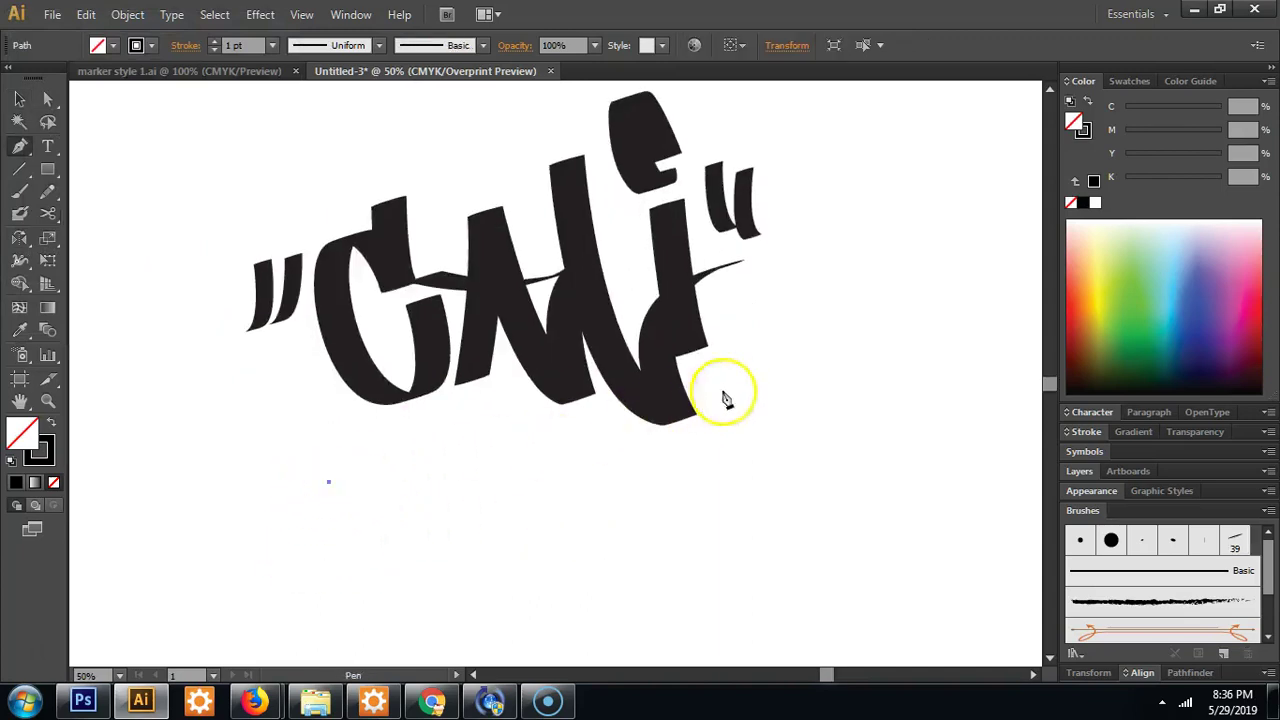
{"action": "left_click_drag", "start_coordinate": [767, 378], "coordinate": [1034, 386]}
{"action": "left_click", "coordinate": [768, 379]}
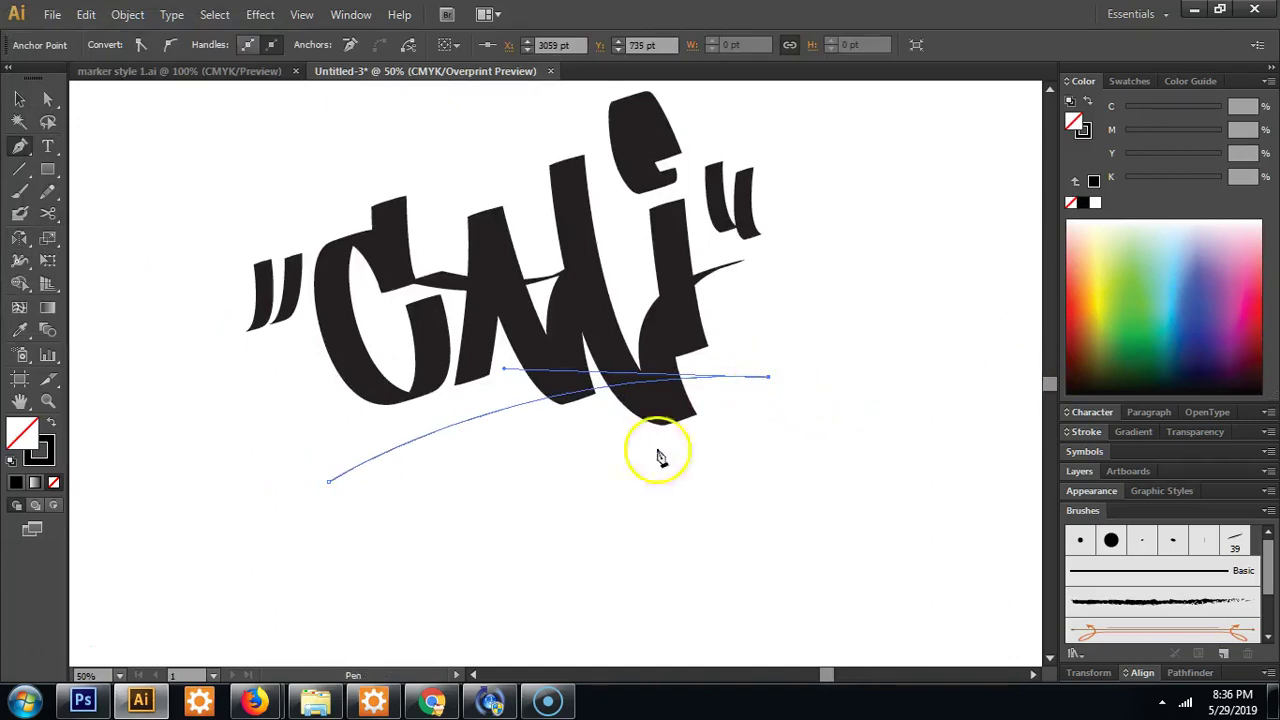
{"action": "left_click_drag", "start_coordinate": [469, 455], "coordinate": [397, 493]}
{"action": "left_click", "coordinate": [469, 456]}
{"action": "left_click_drag", "start_coordinate": [635, 450], "coordinate": [644, 481]}
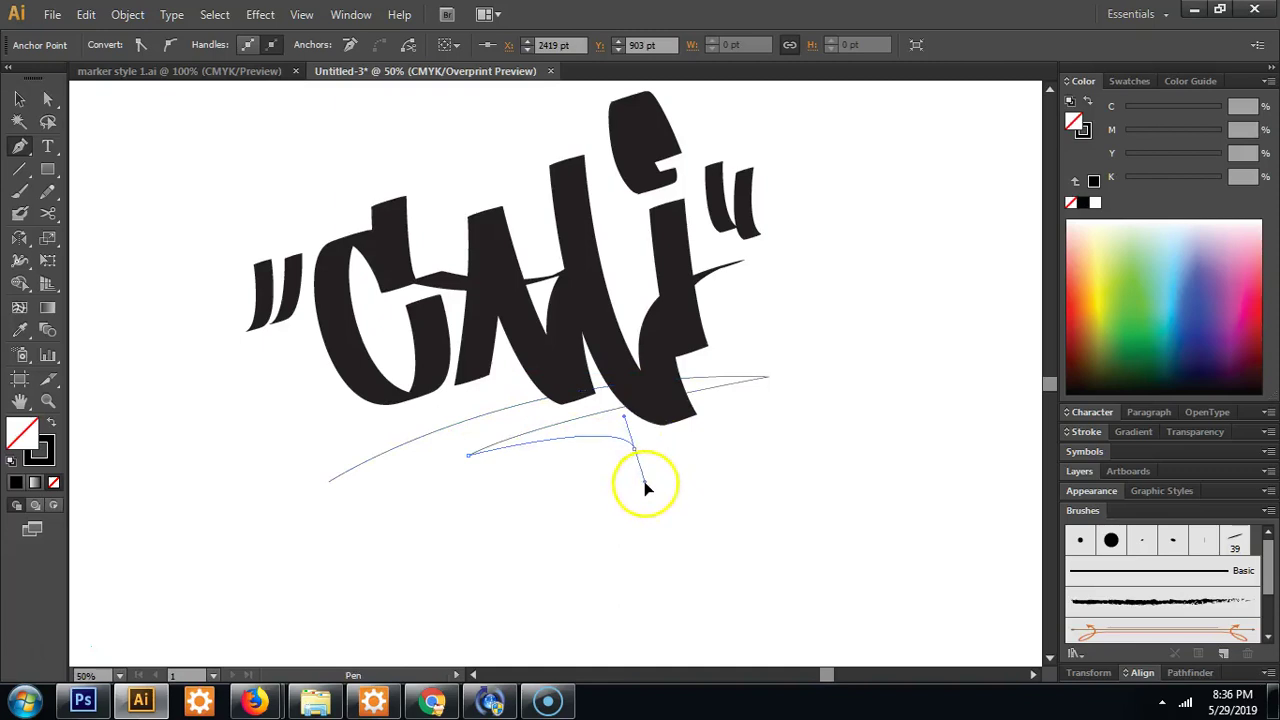
{"action": "left_click", "coordinate": [716, 628]}
{"action": "key", "text": "v"}
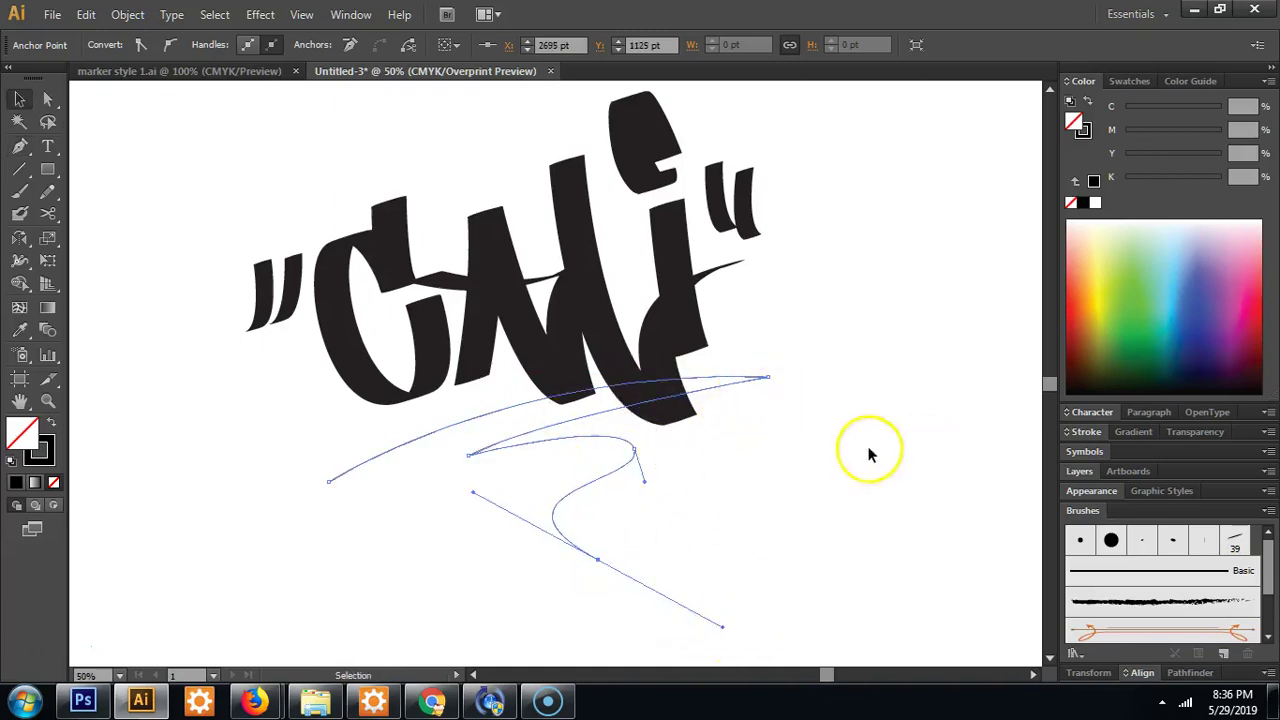
Apply the calligraphic brush to the swash and set its stroke weight to 2 pt.
{"action": "left_click", "coordinate": [1234, 541]}
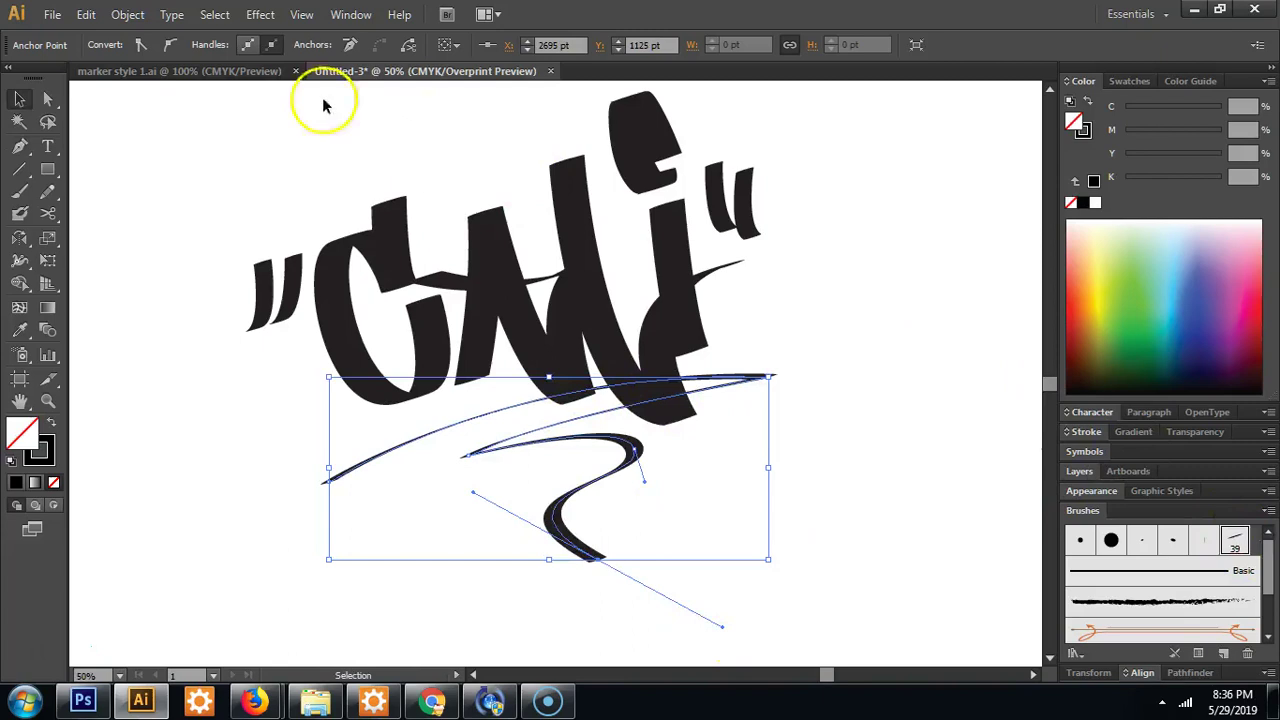
{"action": "left_click", "coordinate": [477, 491]}
{"action": "left_click", "coordinate": [619, 561]}
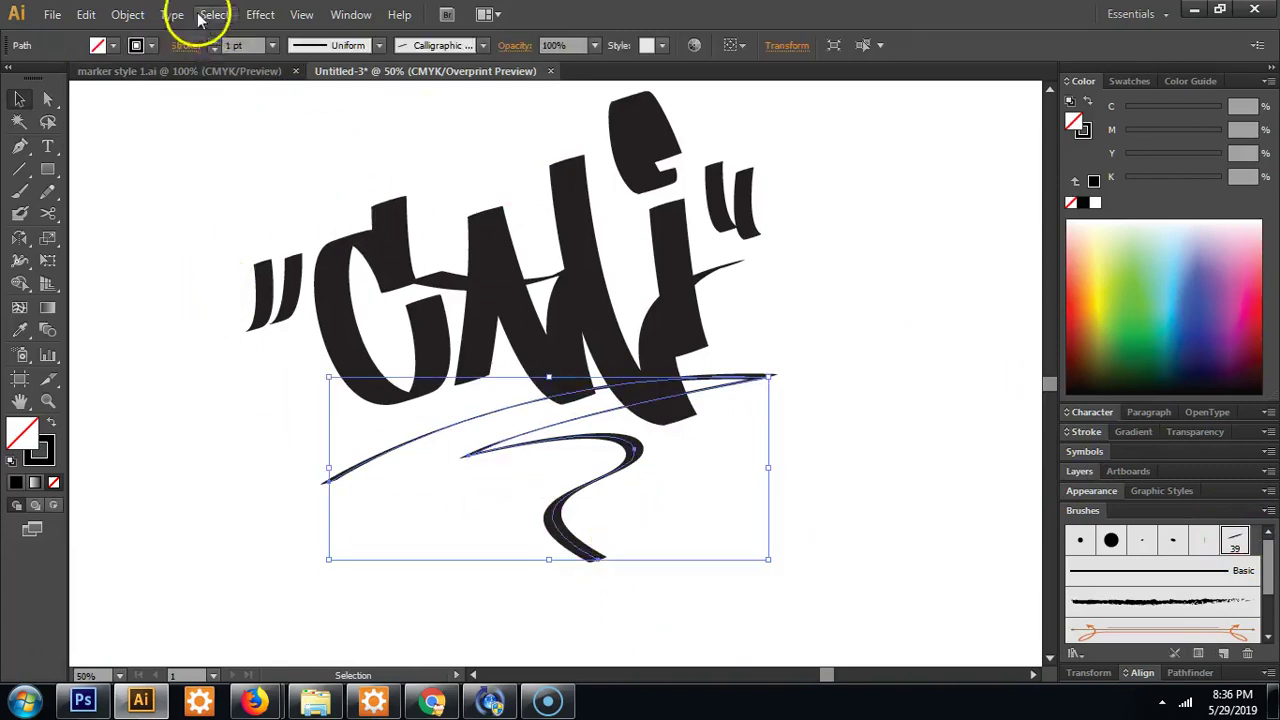
{"action": "left_click", "coordinate": [214, 41]}
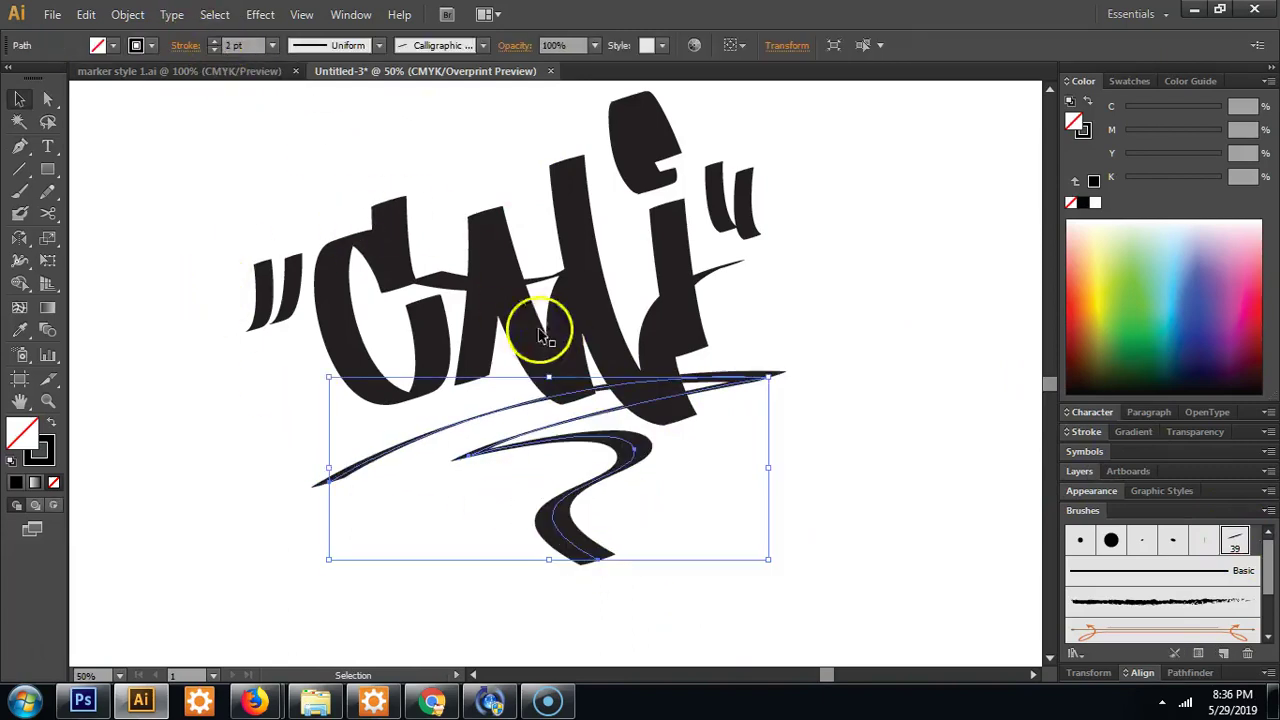
{"action": "left_click", "coordinate": [506, 469]}
Move the swash's left tip up-left and reshape its curve.
{"action": "key", "text": "a"}
{"action": "left_click", "coordinate": [324, 486]}
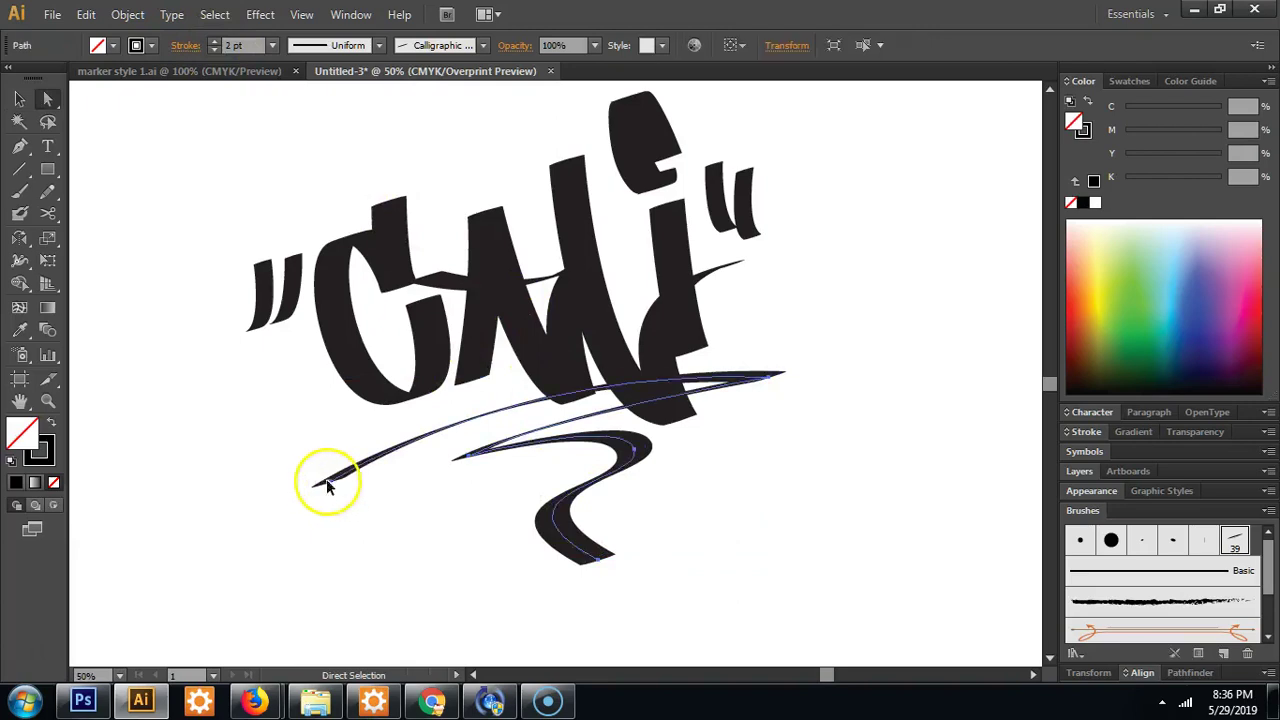
{"action": "left_click_drag", "start_coordinate": [328, 486], "coordinate": [314, 465]}
{"action": "mouse_move", "coordinate": [500, 406]}
{"action": "left_mouse_down"}
{"action": "mouse_move", "coordinate": [500, 380]}
{"action": "mouse_move", "coordinate": [543, 520]}
{"action": "mouse_move", "coordinate": [691, 531]}
{"action": "left_mouse_up"}
{"action": "left_click", "coordinate": [760, 521]}
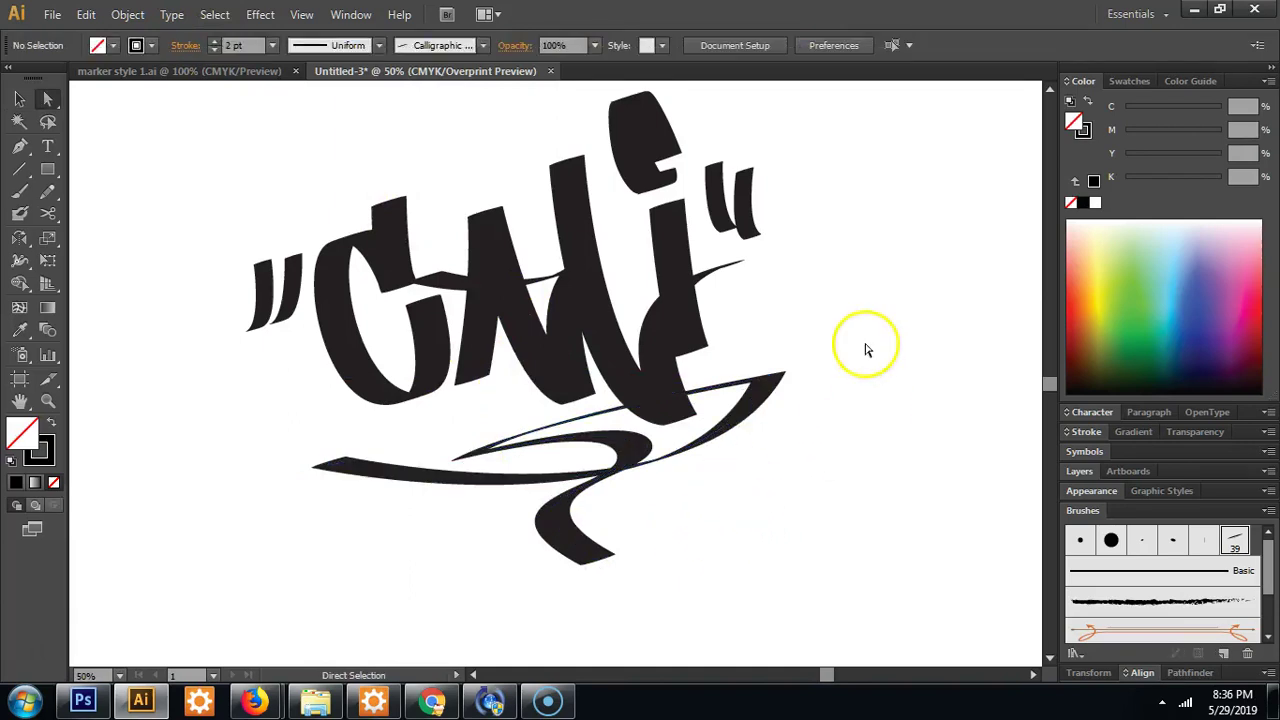
Move the finished swash far to the left of the CALI lettering.
{"action": "key", "text": "v"}
{"action": "left_click", "coordinate": [770, 390]}
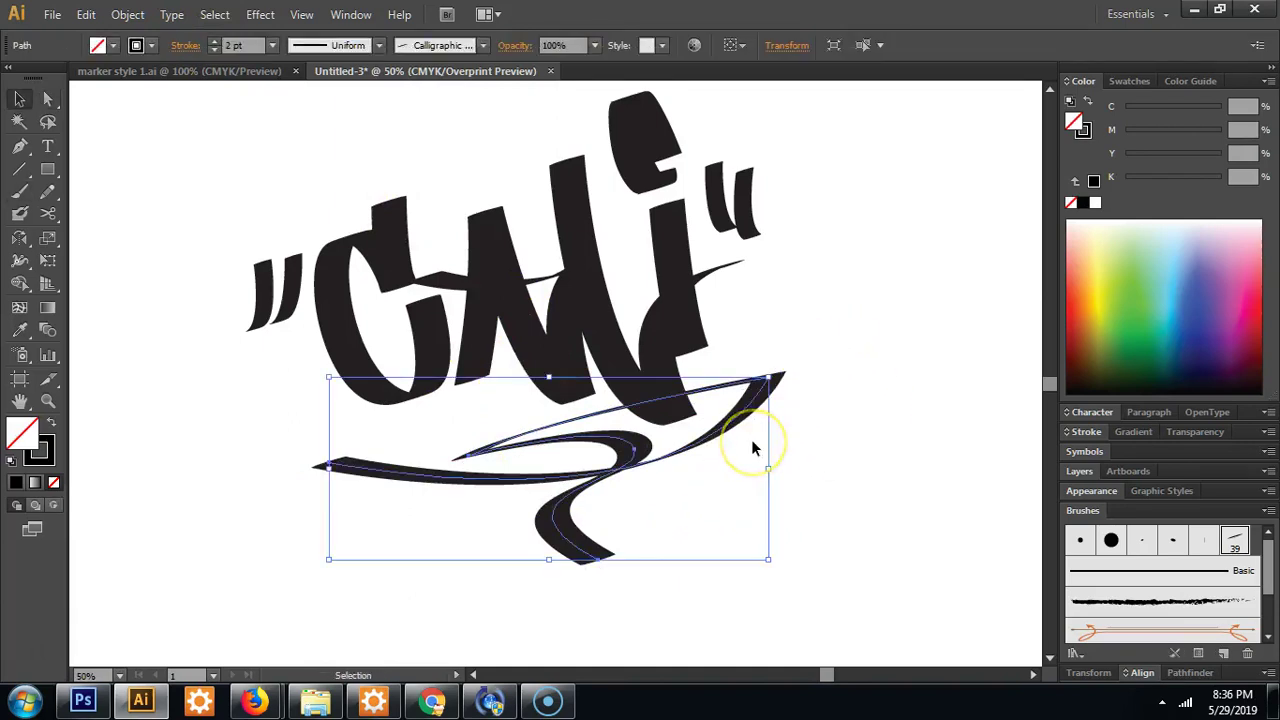
{"action": "key", "text": "ctrl+x"}
{"action": "key", "text": "ctrl+b"}
{"action": "left_click_drag", "start_coordinate": [752, 442], "coordinate": [975, 370]}
{"action": "left_click", "coordinate": [1020, 312]}
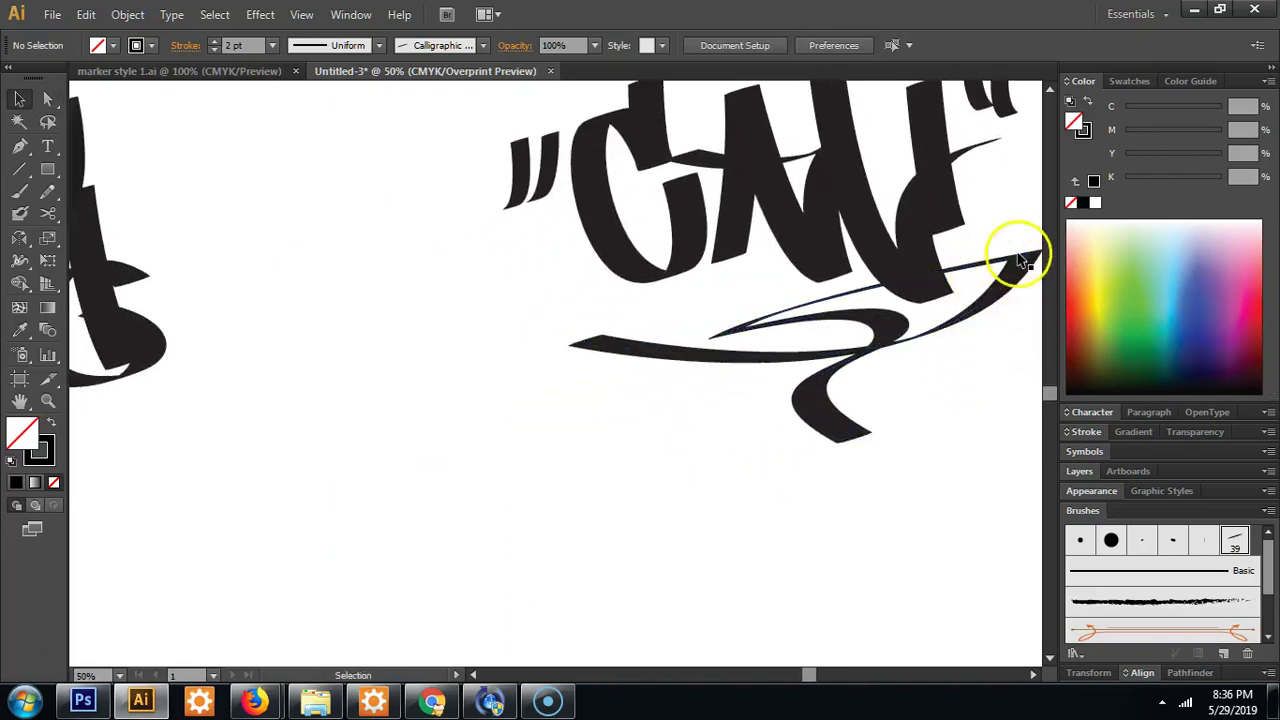
{"action": "left_click_drag", "start_coordinate": [1025, 268], "coordinate": [215, 452]}
{"action": "left_click_drag", "start_coordinate": [843, 263], "coordinate": [620, 400]}
{"action": "key", "text": "p"}
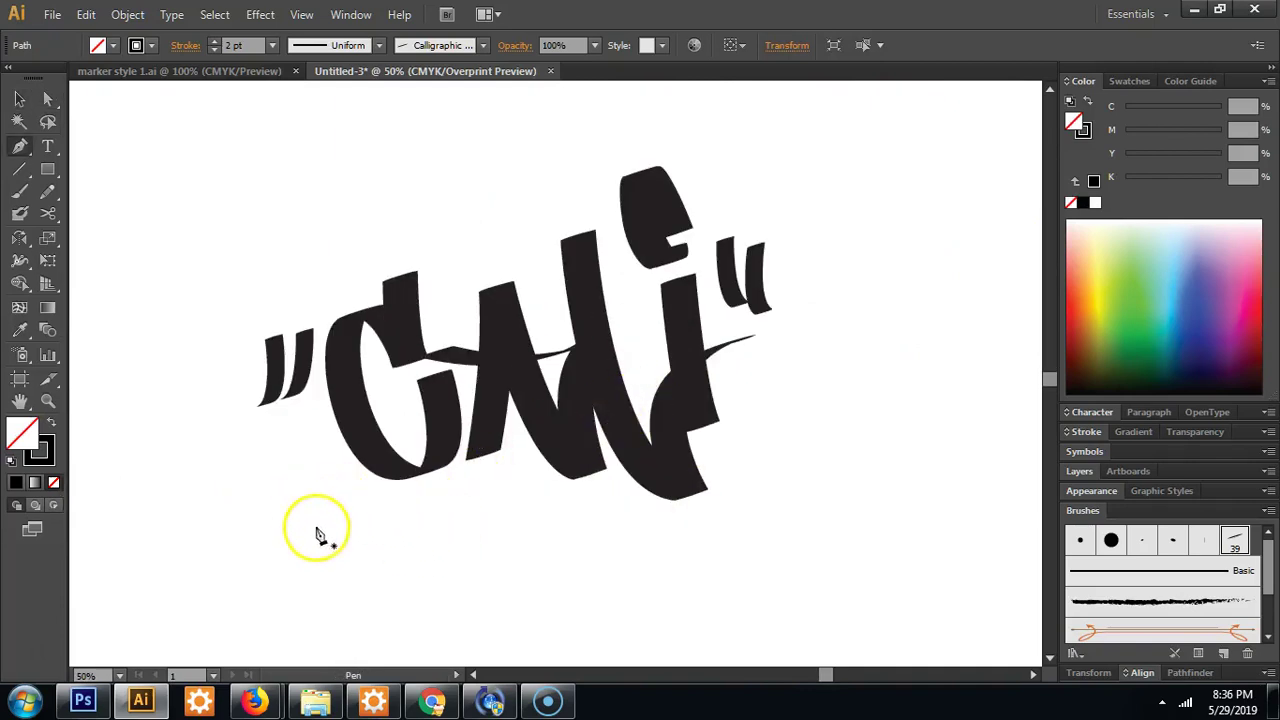
Draw a long curved underline from below the C past the I with the calligraphic brush.
{"action": "left_click", "coordinate": [319, 575]}
{"action": "left_click_drag", "start_coordinate": [827, 478], "coordinate": [872, 580]}
{"action": "left_click_drag", "start_coordinate": [699, 503], "coordinate": [944, 423]}
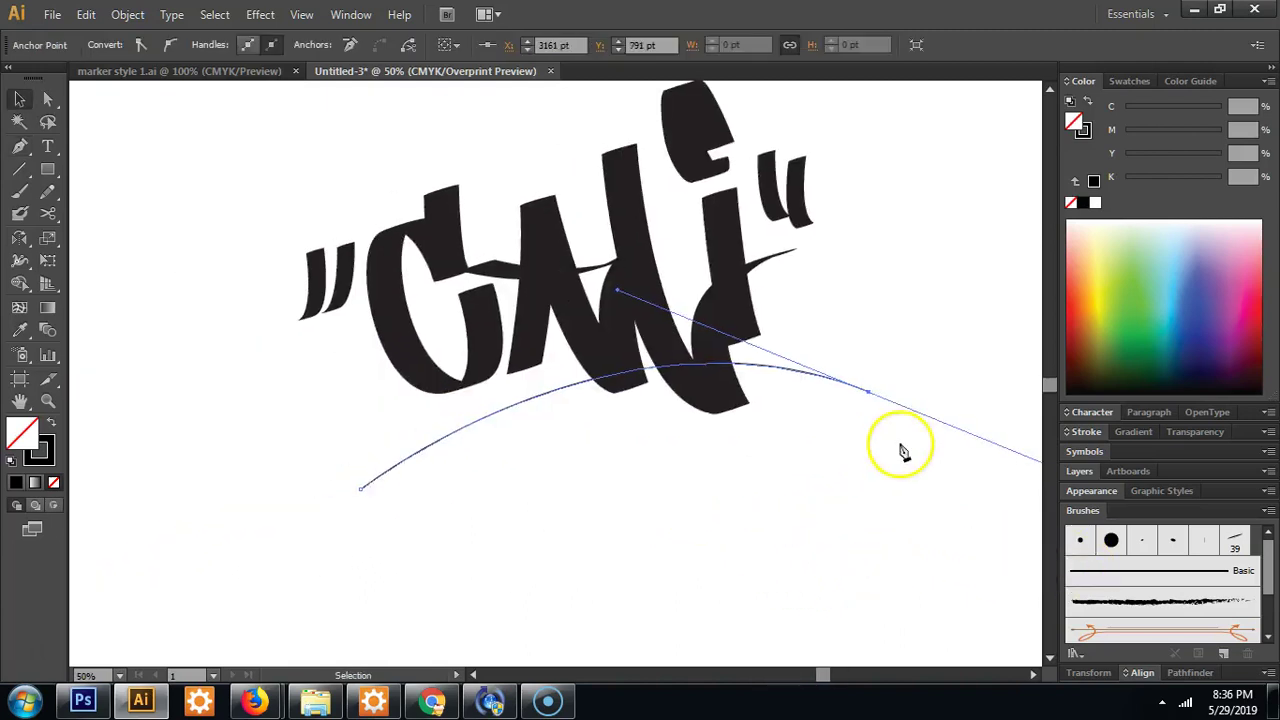
{"action": "left_click", "coordinate": [1235, 540]}
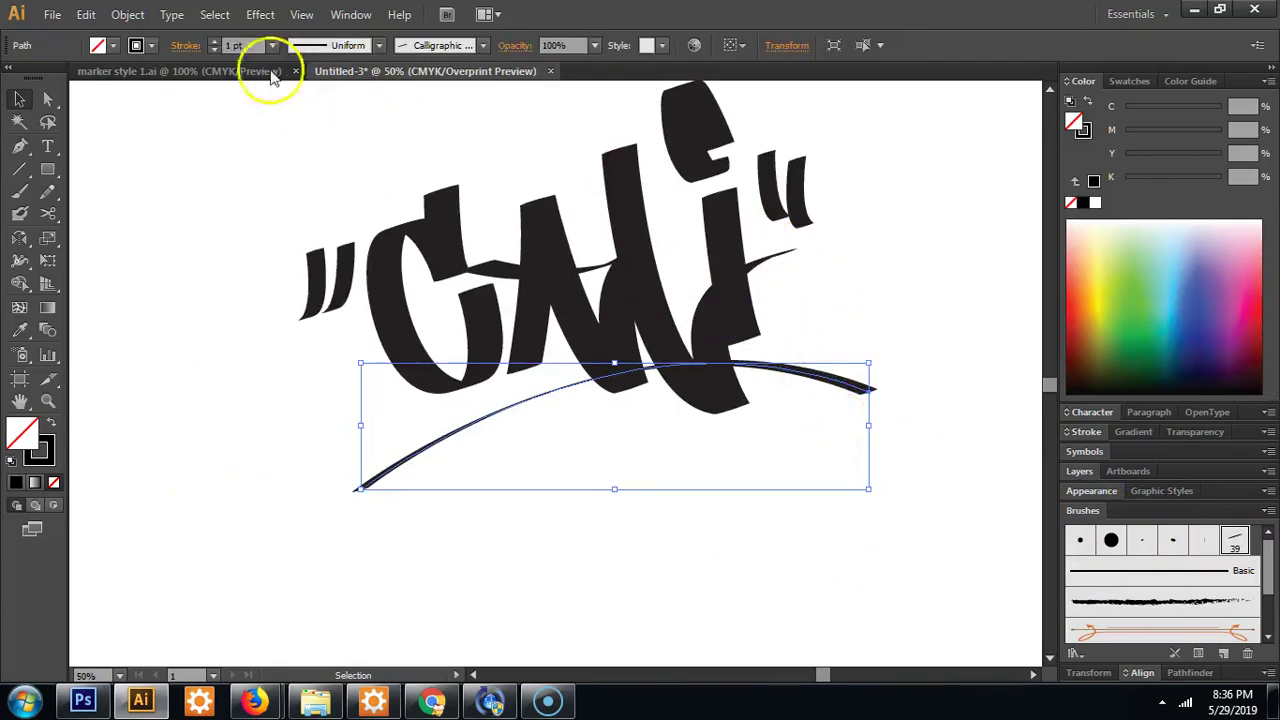
Move the swoosh's left end anchor and bend its right end downward into a hook.
{"action": "key", "text": "a"}
{"action": "left_click", "coordinate": [400, 510]}
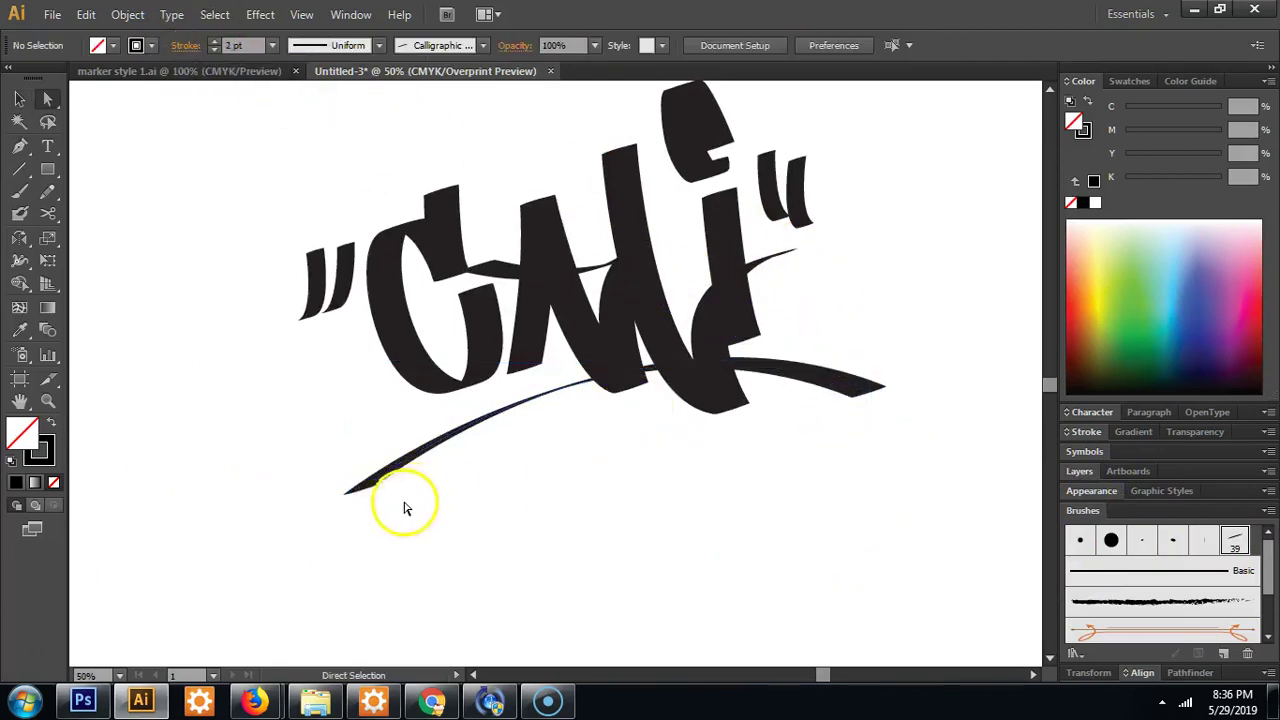
{"action": "left_click", "coordinate": [371, 496]}
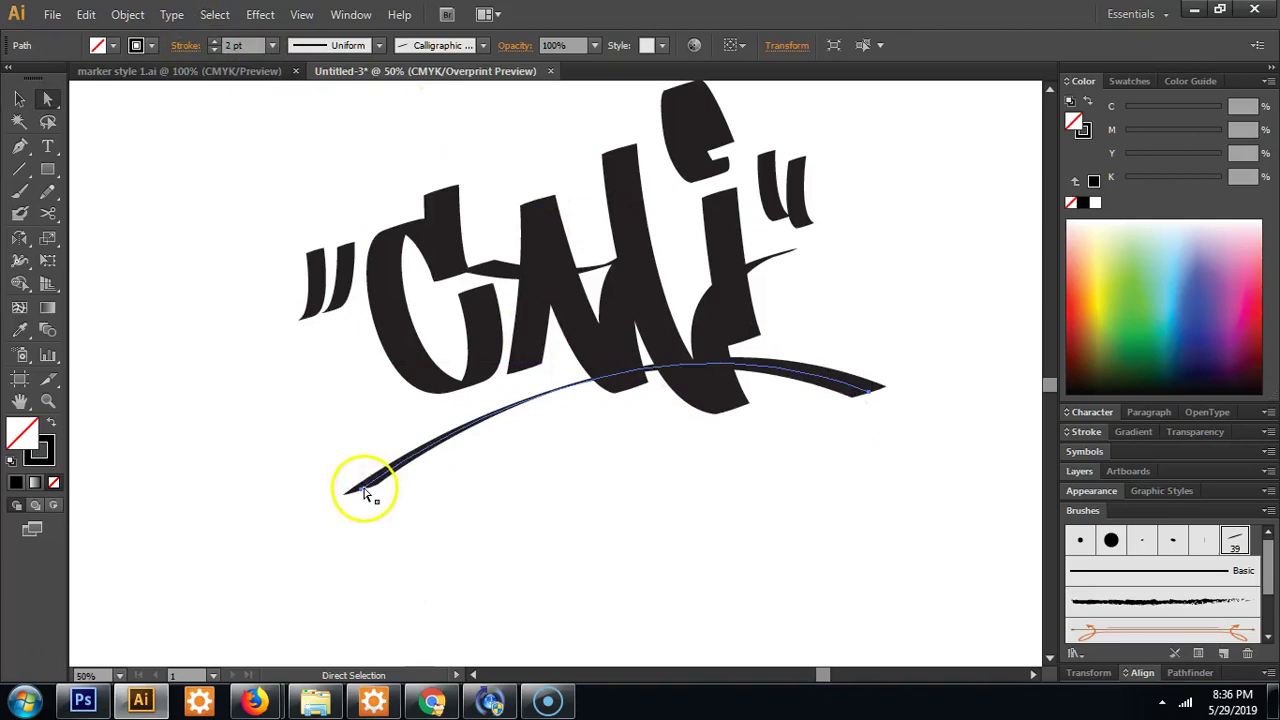
{"action": "left_click_drag", "start_coordinate": [366, 494], "coordinate": [434, 457]}
{"action": "key", "text": "ctrl+z"}
{"action": "left_click", "coordinate": [393, 519]}
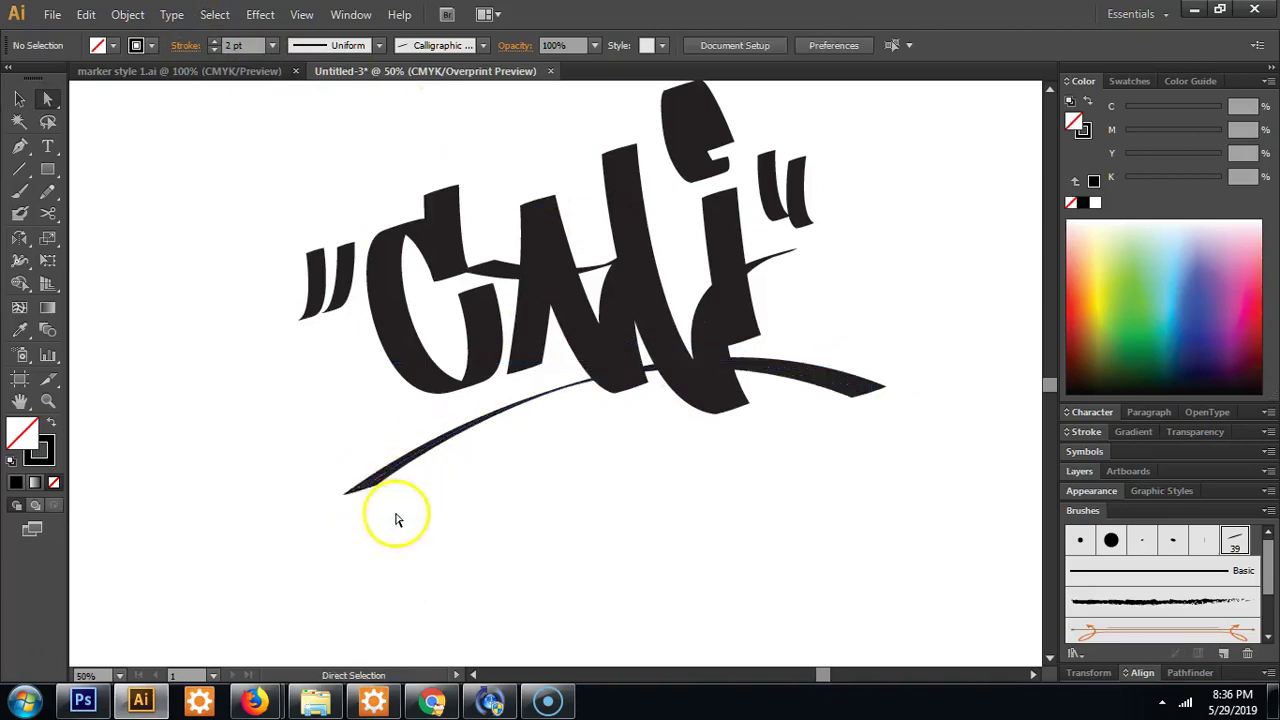
{"action": "left_click_drag", "start_coordinate": [366, 491], "coordinate": [389, 461]}
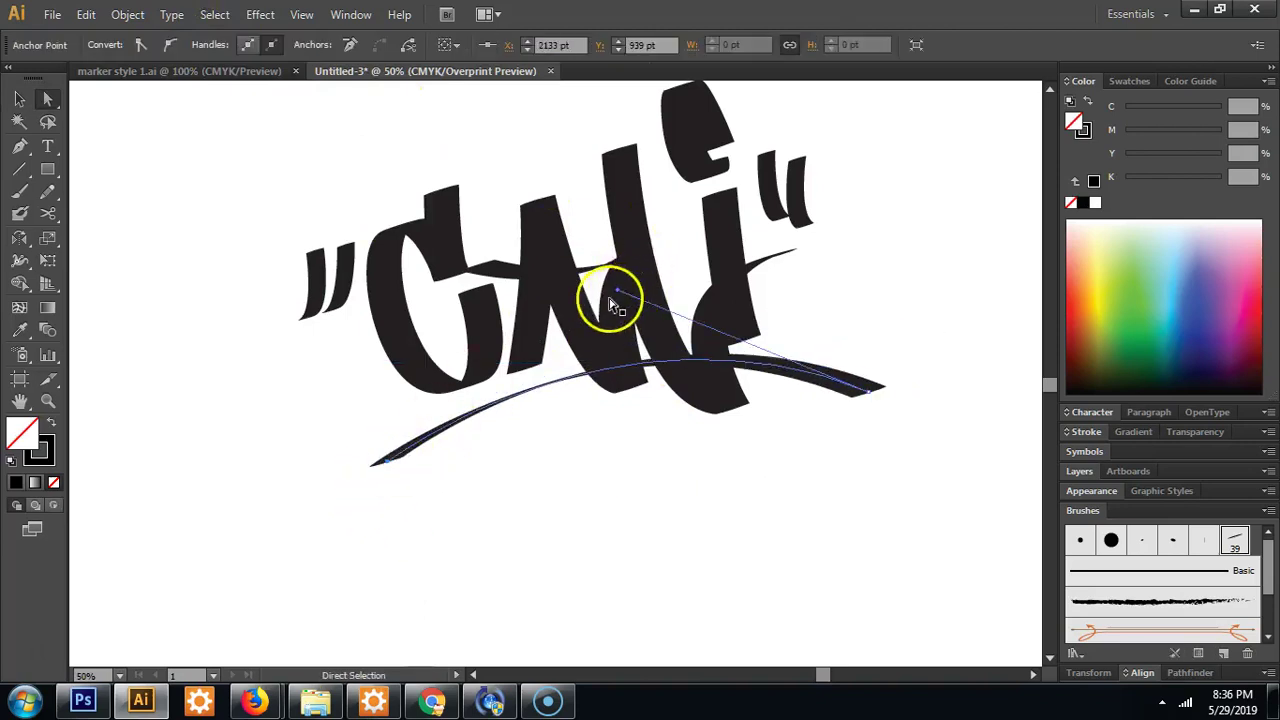
{"action": "left_click_drag", "start_coordinate": [617, 295], "coordinate": [850, 278]}
Nudge the swoosh slightly down and deselect it.
{"action": "key", "text": "v"}
{"action": "left_click", "coordinate": [900, 280]}
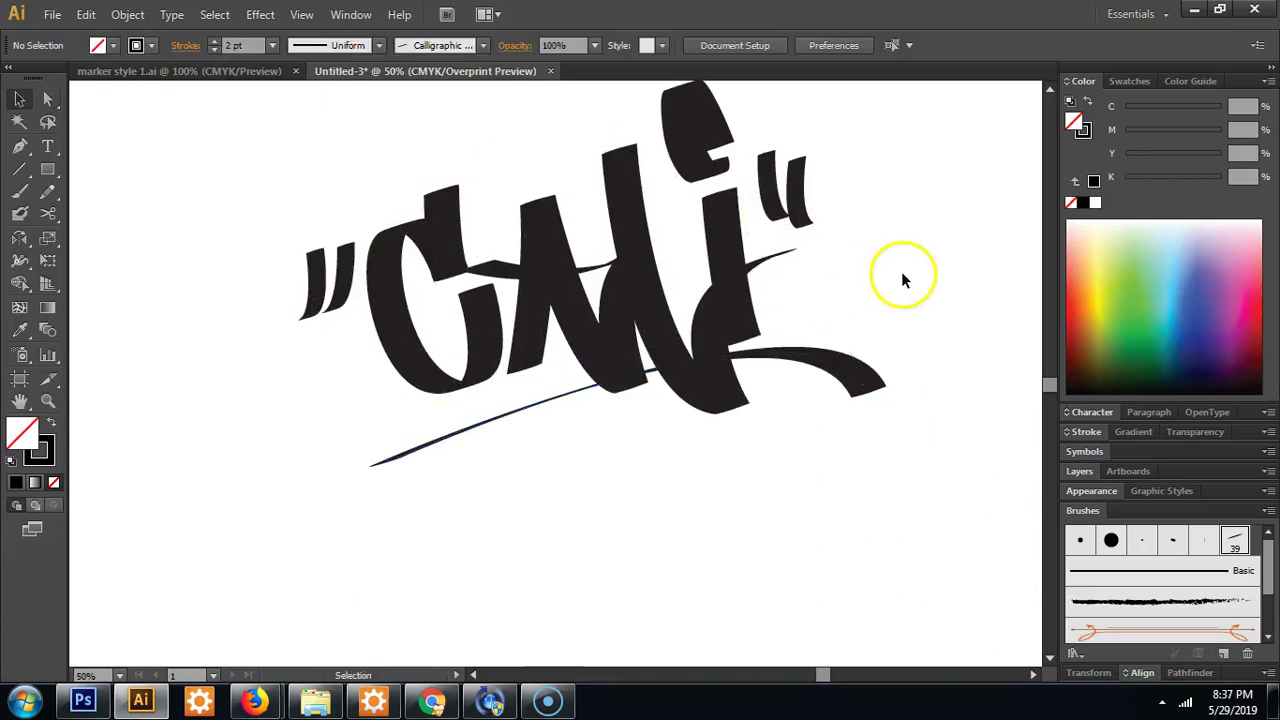
{"action": "left_click", "coordinate": [826, 371]}
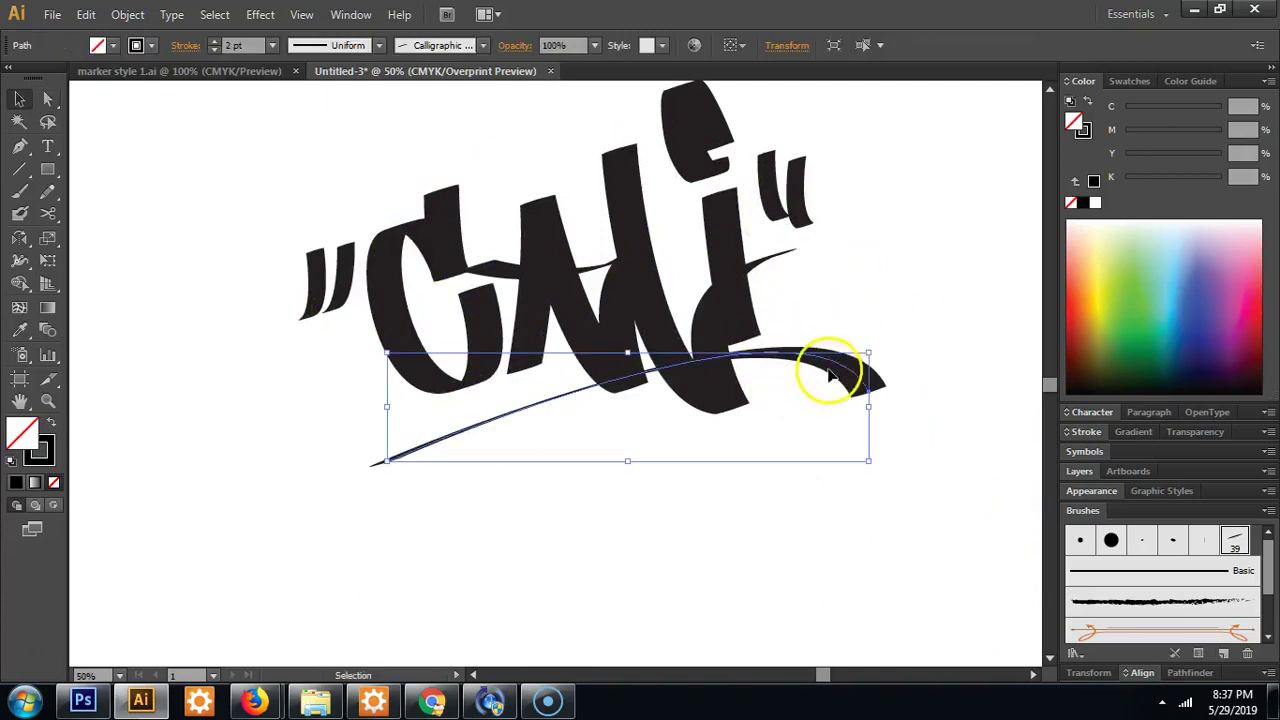
{"action": "left_click", "coordinate": [827, 264]}
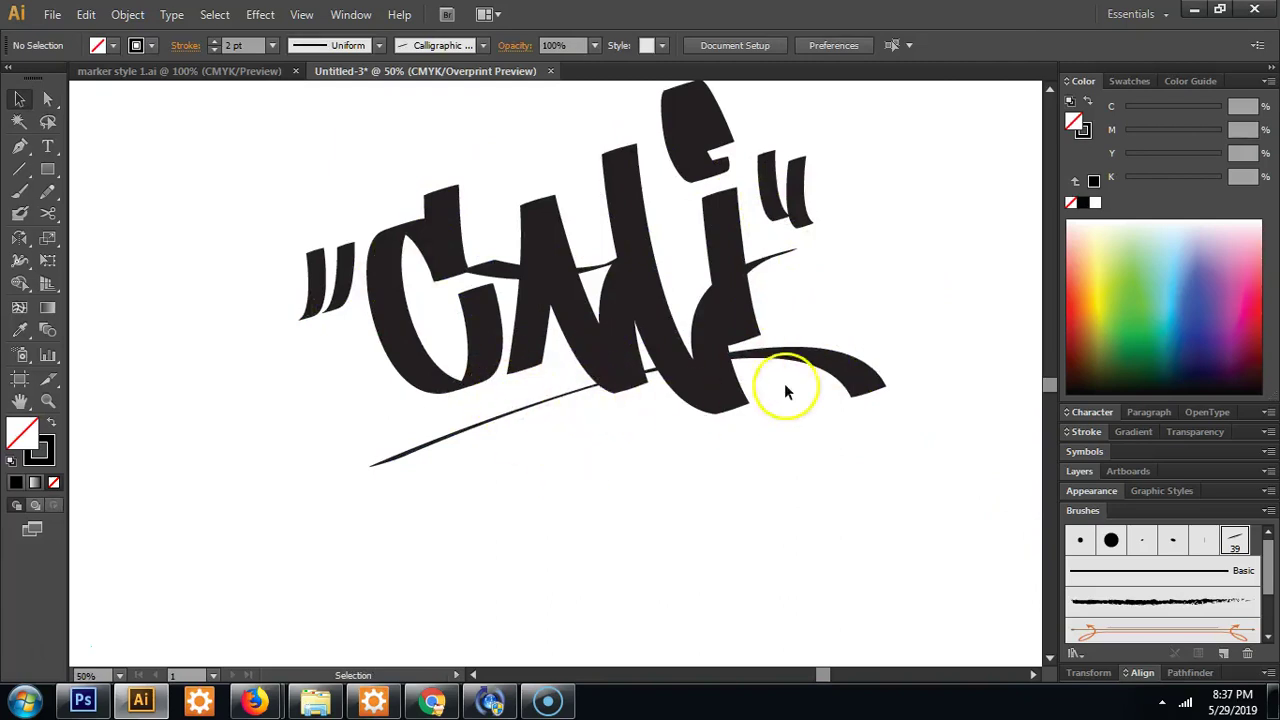
{"action": "left_click_drag", "start_coordinate": [847, 370], "coordinate": [849, 378]}
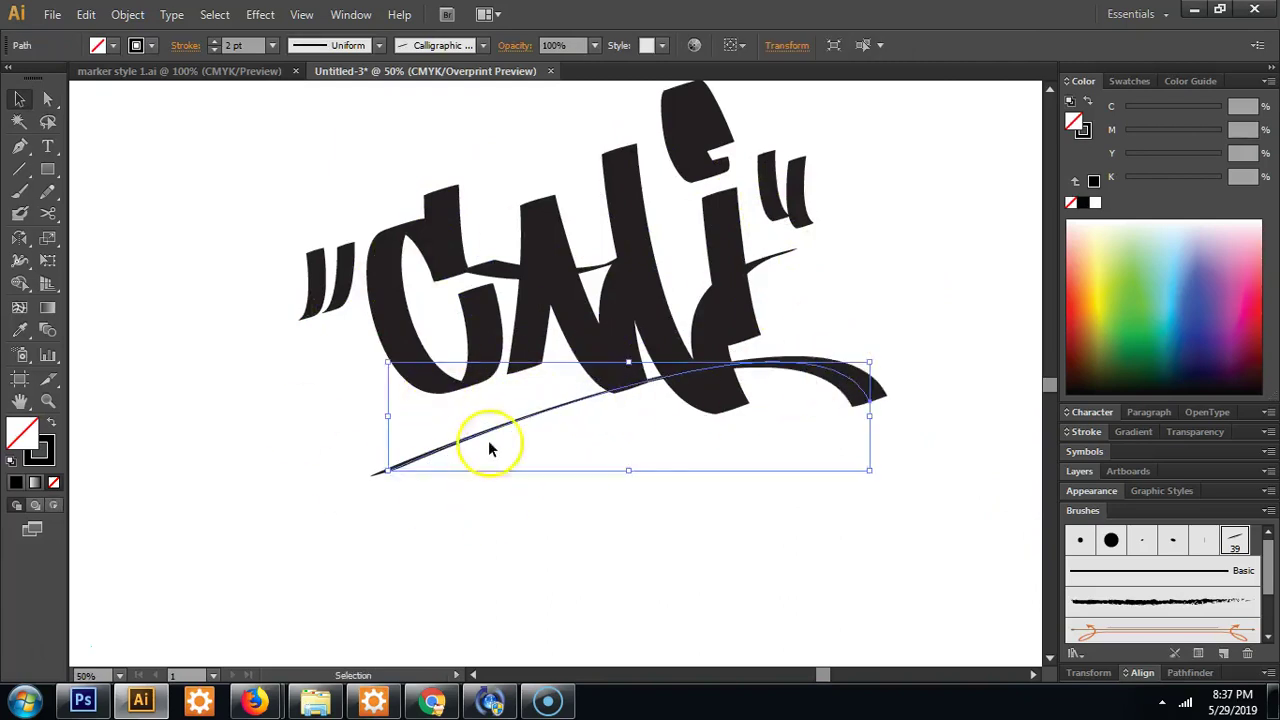
{"action": "scroll", "coordinate": [618, 425], "scroll_direction": "down", "scroll_amount": 1}
{"action": "scroll", "coordinate": [618, 425], "scroll_direction": "right", "scroll_amount": 2}
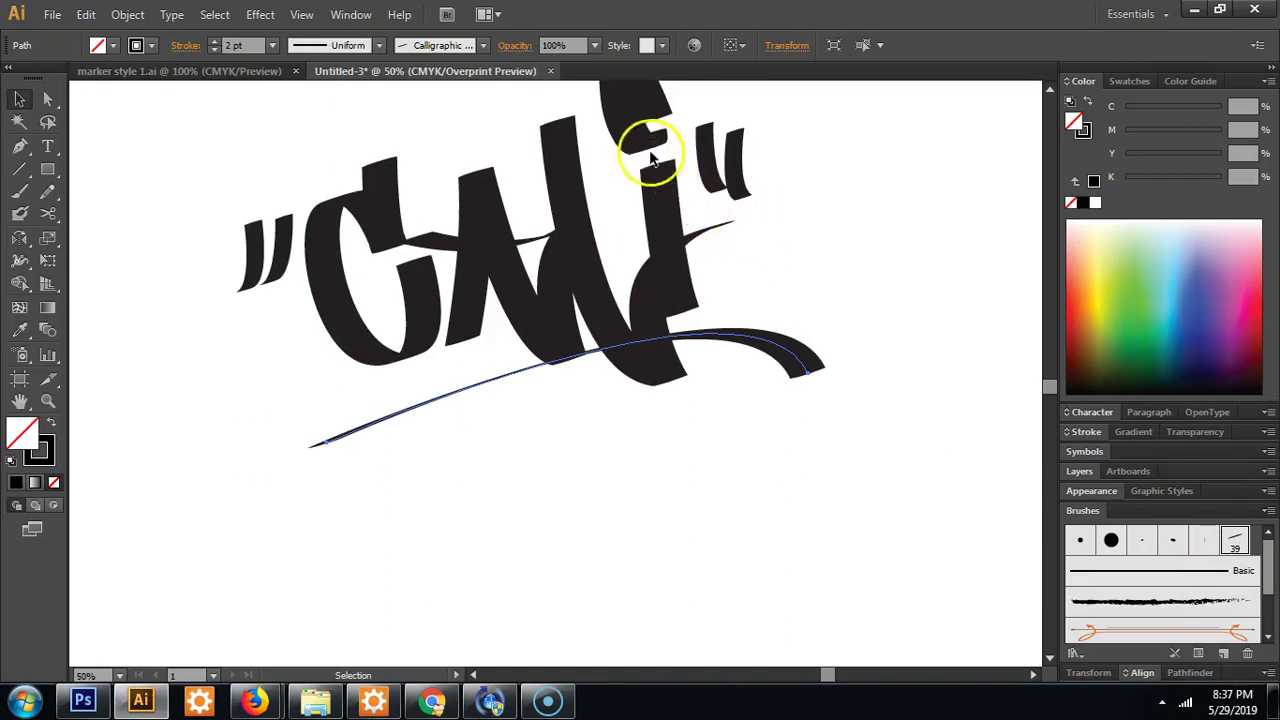
{"action": "left_click", "coordinate": [836, 472]}
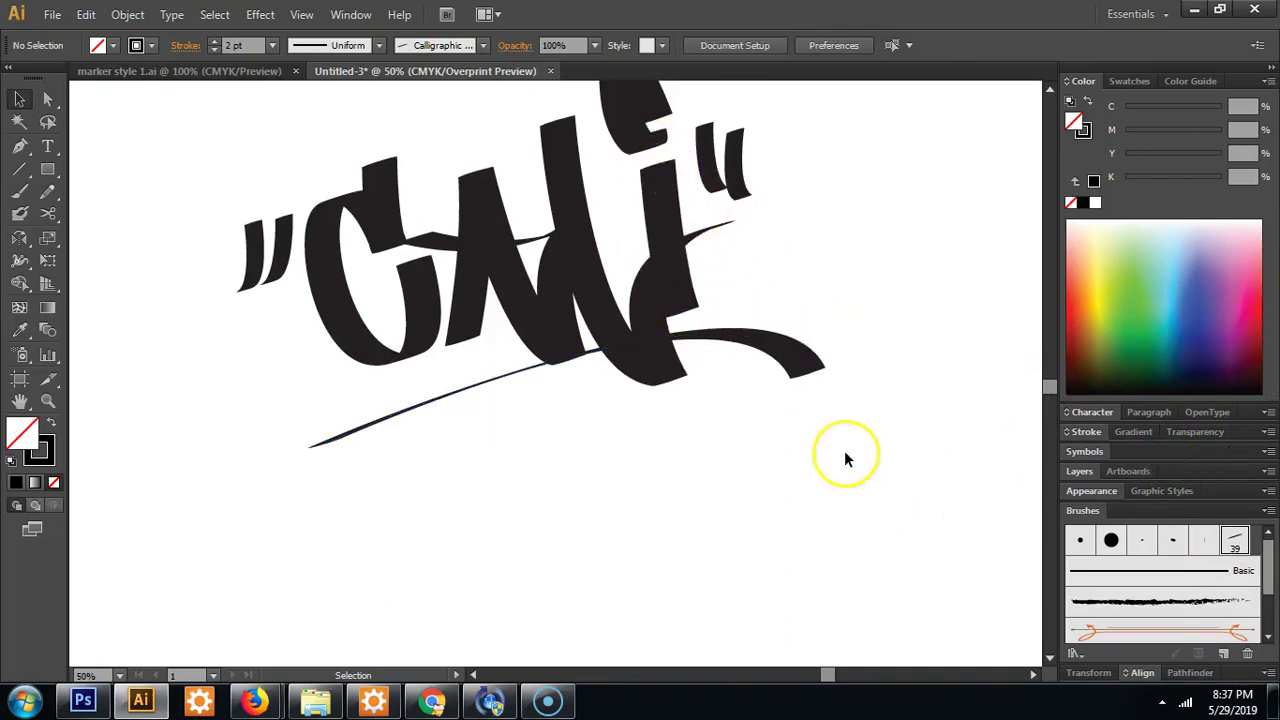
Create a calligraphic brush with 2% roundness and 39 pt size, then select the underline stroke.
{"action": "left_click", "coordinate": [1224, 654]}
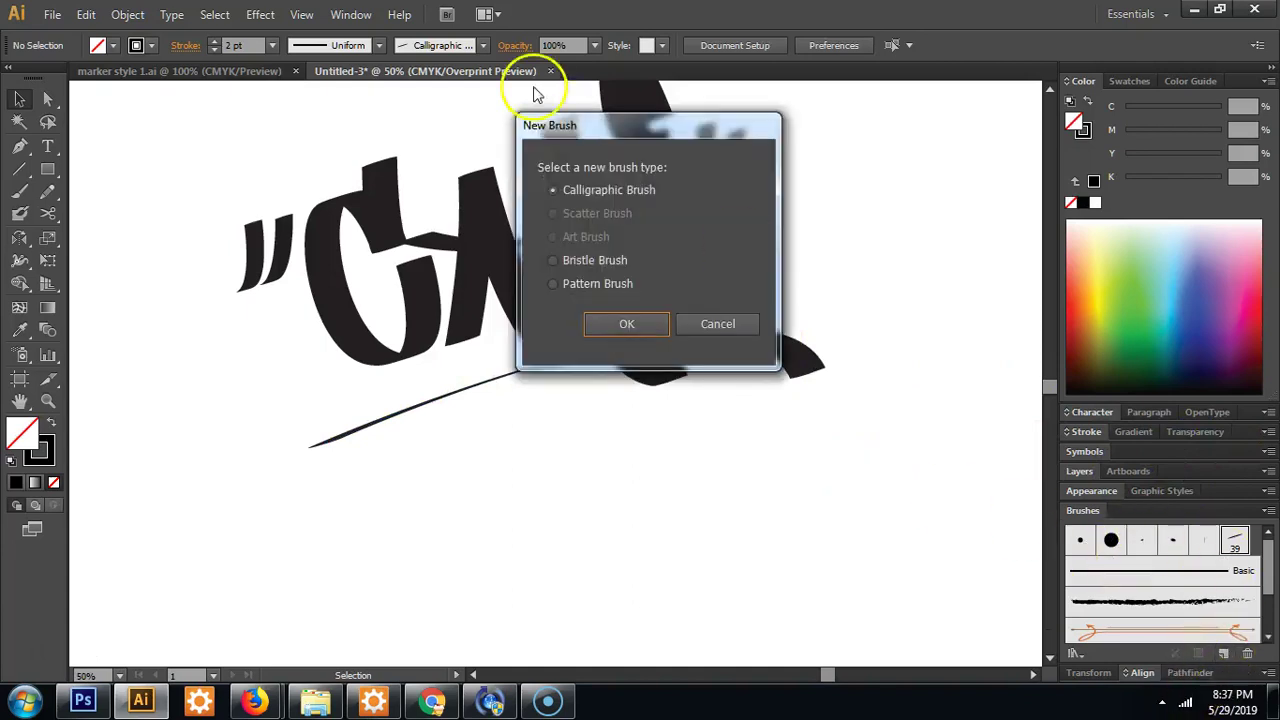
{"action": "left_click", "coordinate": [627, 323]}
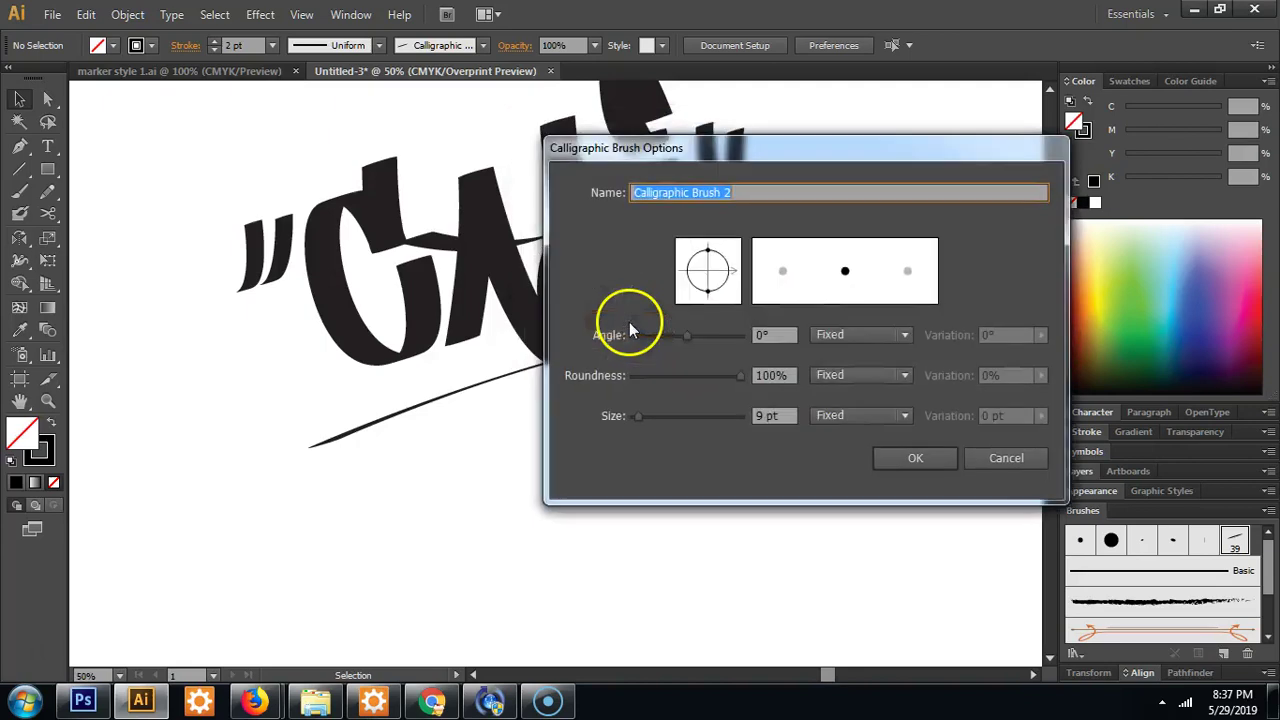
{"action": "mouse_move", "coordinate": [703, 258]}
{"action": "left_mouse_down"}
{"action": "mouse_move", "coordinate": [716, 278]}
{"action": "mouse_move", "coordinate": [703, 250]}
{"action": "left_mouse_up"}
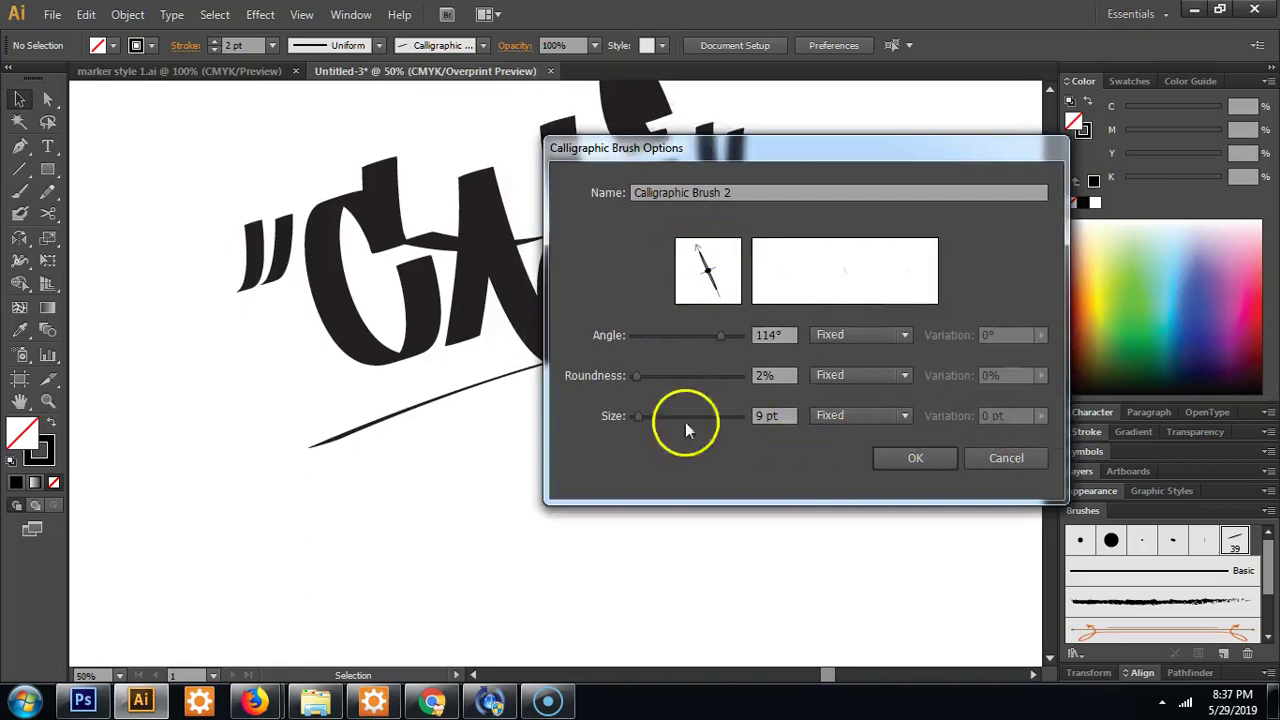
{"action": "left_click_drag", "start_coordinate": [638, 411], "coordinate": [667, 407]}
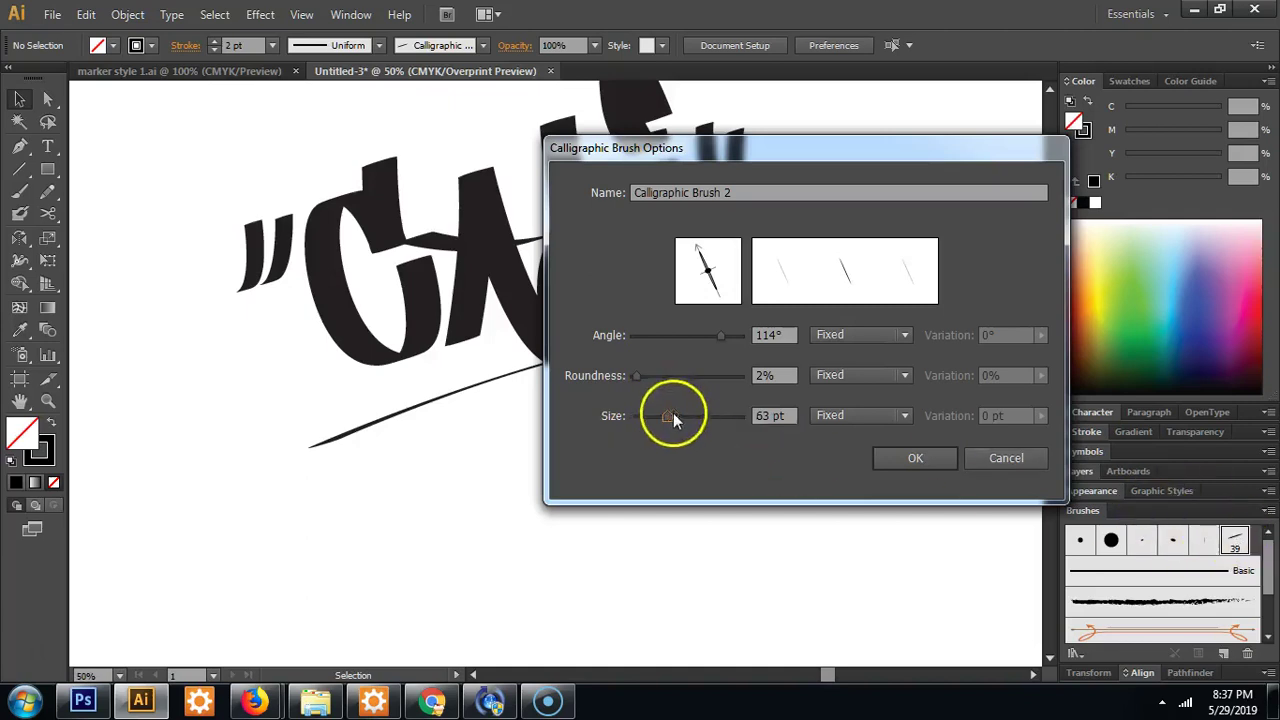
{"action": "left_click_drag", "start_coordinate": [798, 413], "coordinate": [675, 410]}
{"action": "type", "text": "39"}
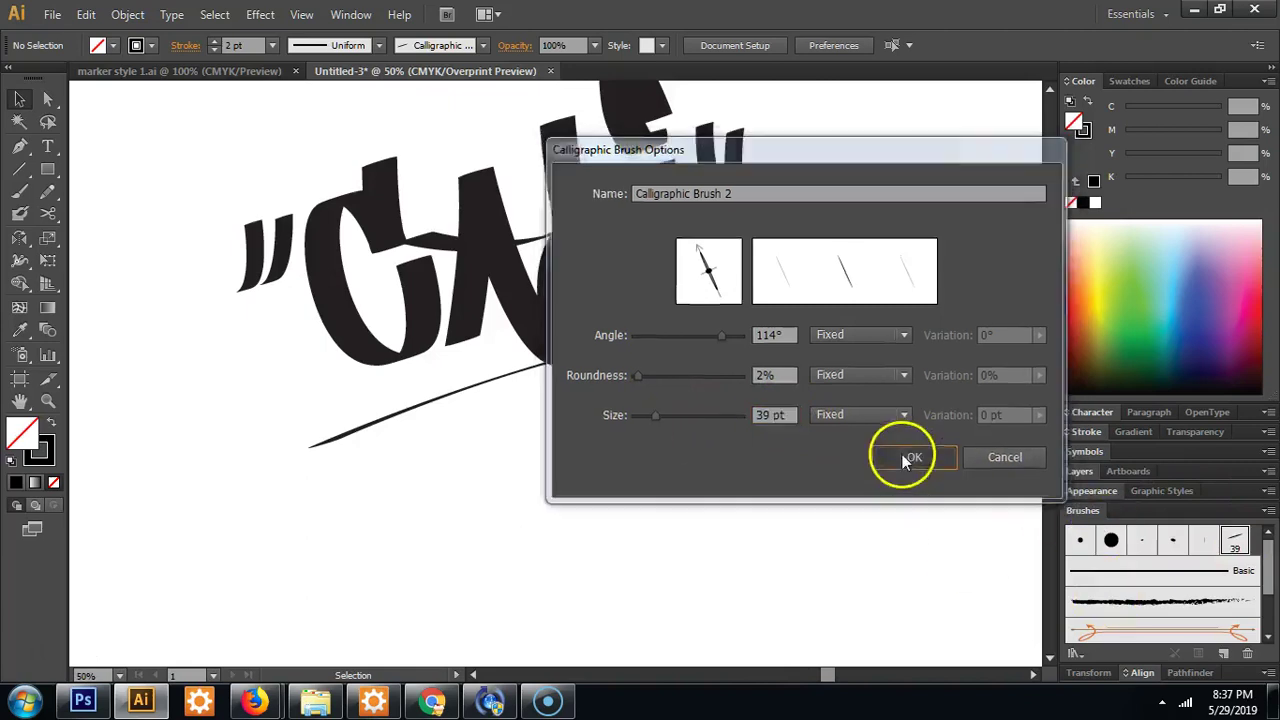
{"action": "left_click", "coordinate": [905, 458]}
{"action": "left_click_drag", "start_coordinate": [766, 400], "coordinate": [766, 400]}
Apply the 39 pt calligraphic brush to the trial swoosh and move it off to the lower left.
{"action": "left_click", "coordinate": [1079, 571]}
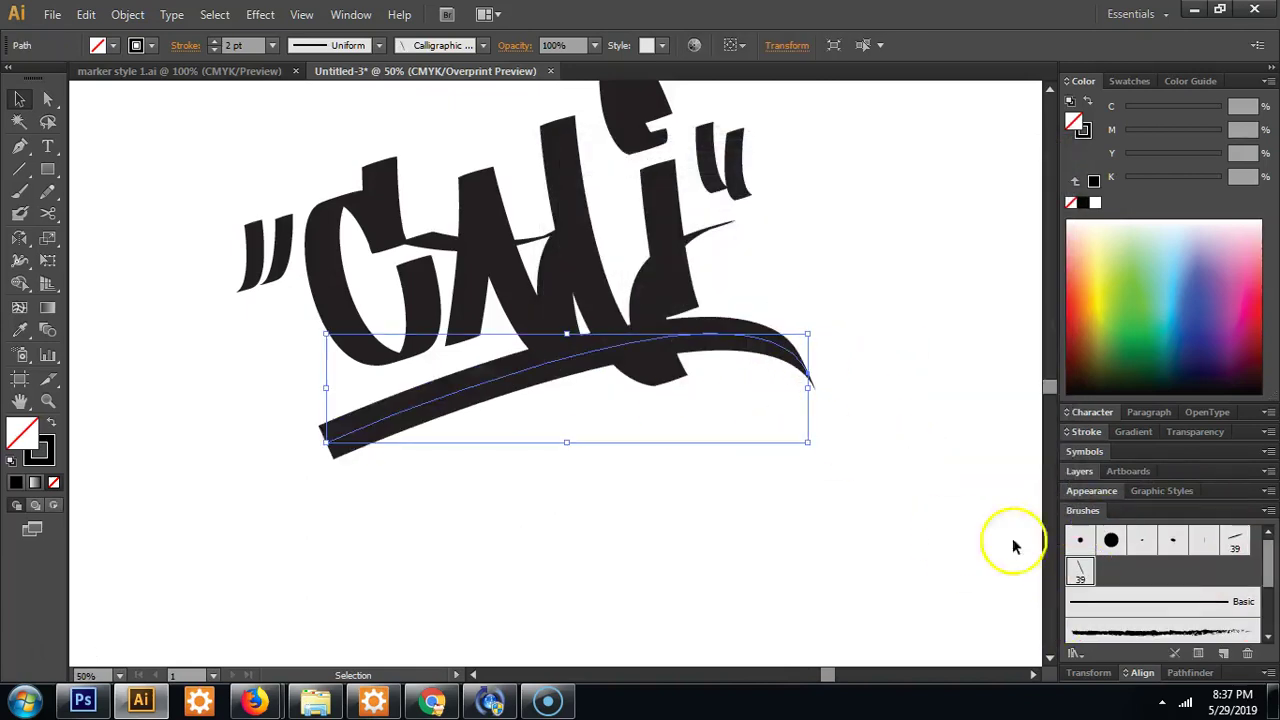
{"action": "left_click", "coordinate": [810, 484]}
{"action": "left_click_drag", "start_coordinate": [760, 349], "coordinate": [786, 356]}
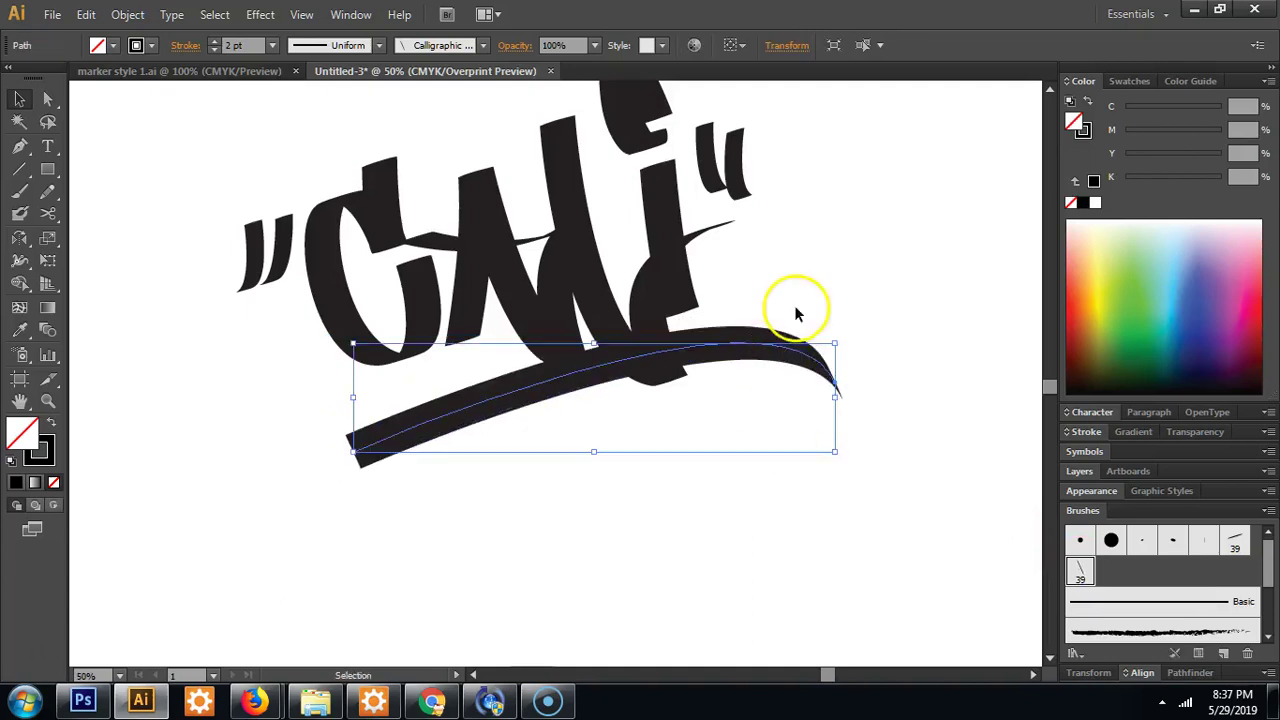
{"action": "mouse_move", "coordinate": [795, 313]}
{"action": "left_mouse_down"}
{"action": "mouse_move", "coordinate": [889, 380]}
{"action": "mouse_move", "coordinate": [811, 305]}
{"action": "mouse_move", "coordinate": [801, 321]}
{"action": "left_mouse_up"}
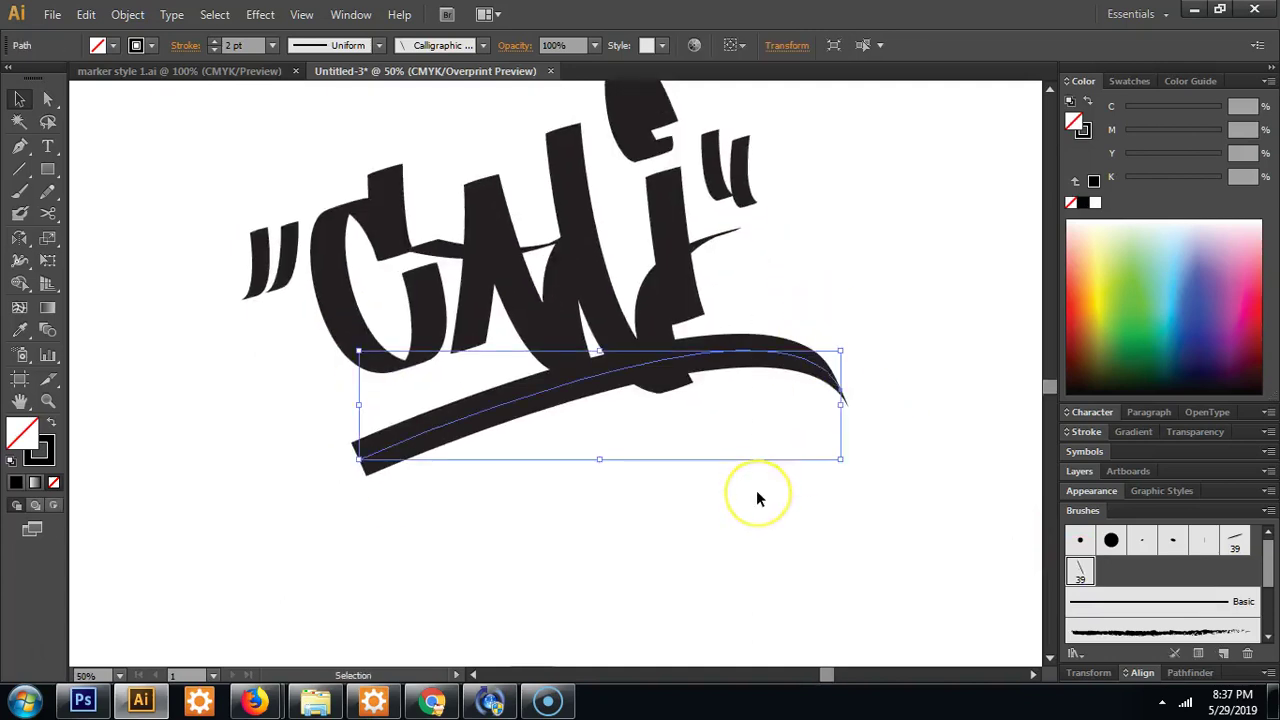
{"action": "left_click_drag", "start_coordinate": [723, 523], "coordinate": [789, 409]}
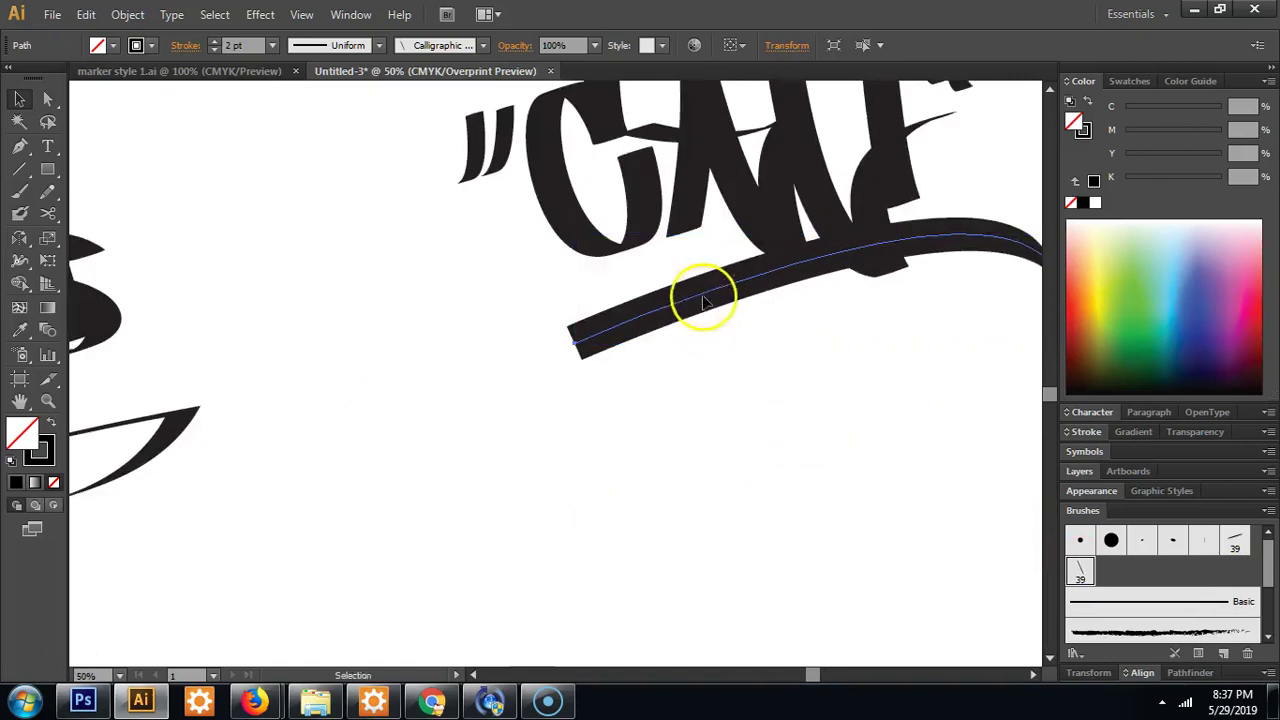
{"action": "mouse_move", "coordinate": [703, 294]}
{"action": "left_mouse_down"}
{"action": "mouse_move", "coordinate": [424, 540]}
{"action": "mouse_move", "coordinate": [284, 582]}
{"action": "left_mouse_up"}
Thicken the looped stroke with the calligraphic brush, then move it away from the lettering.
{"action": "left_click", "coordinate": [172, 437]}
{"action": "mouse_move", "coordinate": [172, 437]}
{"action": "left_mouse_down"}
{"action": "mouse_move", "coordinate": [576, 314]}
{"action": "mouse_move", "coordinate": [894, 263]}
{"action": "mouse_move", "coordinate": [309, 503]}
{"action": "mouse_move", "coordinate": [823, 363]}
{"action": "mouse_move", "coordinate": [766, 372]}
{"action": "left_mouse_up"}
{"action": "left_click", "coordinate": [1082, 571]}
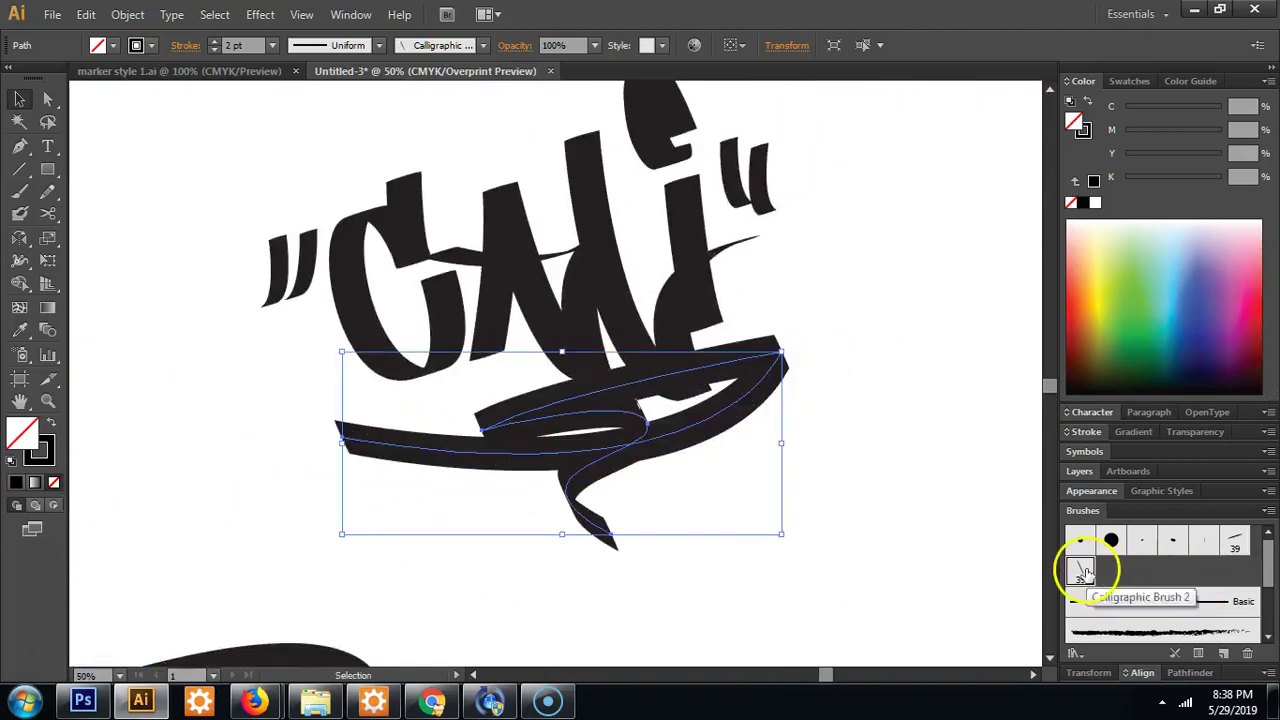
{"action": "left_click", "coordinate": [835, 449]}
{"action": "mouse_move", "coordinate": [700, 423]}
{"action": "left_mouse_down"}
{"action": "mouse_move", "coordinate": [651, 417]}
{"action": "mouse_move", "coordinate": [697, 449]}
{"action": "left_mouse_up"}
{"action": "left_click", "coordinate": [900, 425]}
{"action": "scroll", "coordinate": [900, 425], "scroll_direction": "down", "scroll_amount": 4}
{"action": "scroll", "coordinate": [900, 425], "scroll_direction": "left", "scroll_amount": 5}
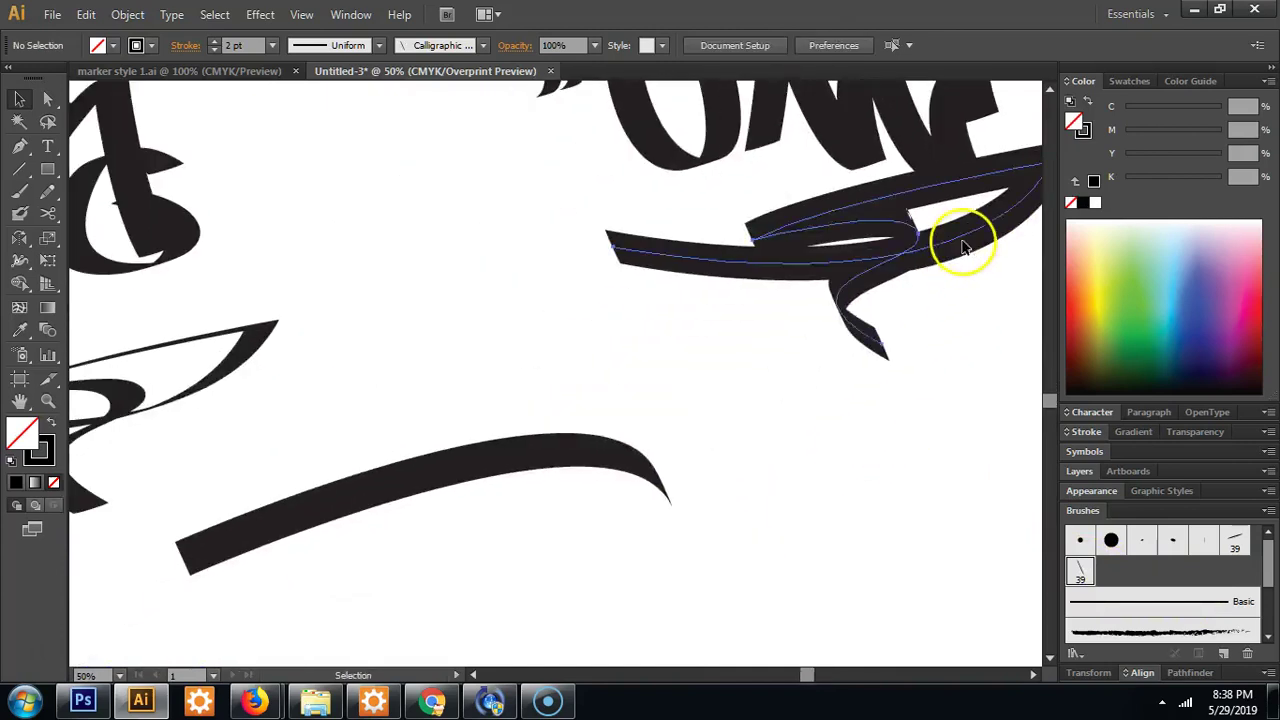
{"action": "left_click_drag", "start_coordinate": [962, 245], "coordinate": [733, 590]}
{"action": "scroll", "coordinate": [608, 408], "scroll_direction": "up", "scroll_amount": 4}
{"action": "scroll", "coordinate": [608, 408], "scroll_direction": "left", "scroll_amount": 1}
{"action": "left_click", "coordinate": [657, 400]}
Draw a new two-curve underline path beneath CALI with the Pen tool.
{"action": "key", "text": "p"}
{"action": "left_click", "coordinate": [343, 548]}
{"action": "left_click_drag", "start_coordinate": [799, 430], "coordinate": [963, 448]}
{"action": "left_click", "coordinate": [799, 430]}
{"action": "left_click_drag", "start_coordinate": [476, 572], "coordinate": [441, 620]}
Give the new underline the 39 pt calligraphic brush at 2 pt stroke and rotate it clockwise.
{"action": "key", "text": "v"}
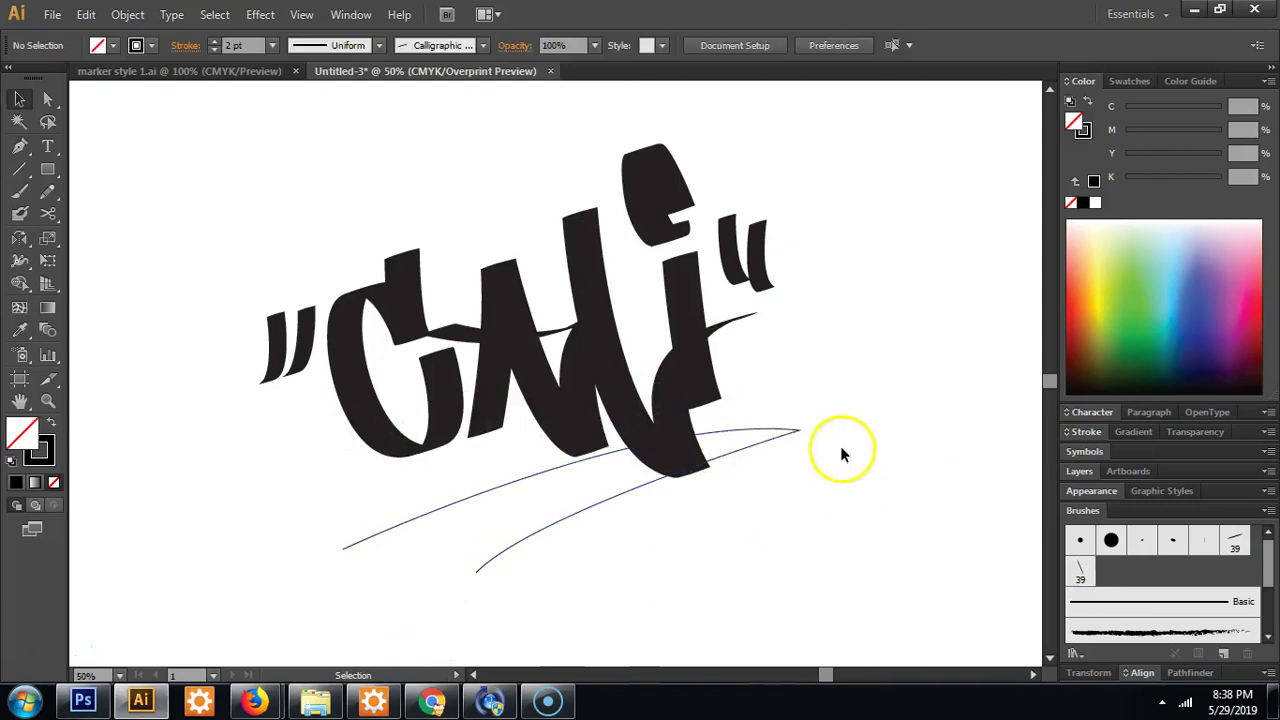
{"action": "left_click", "coordinate": [1079, 571]}
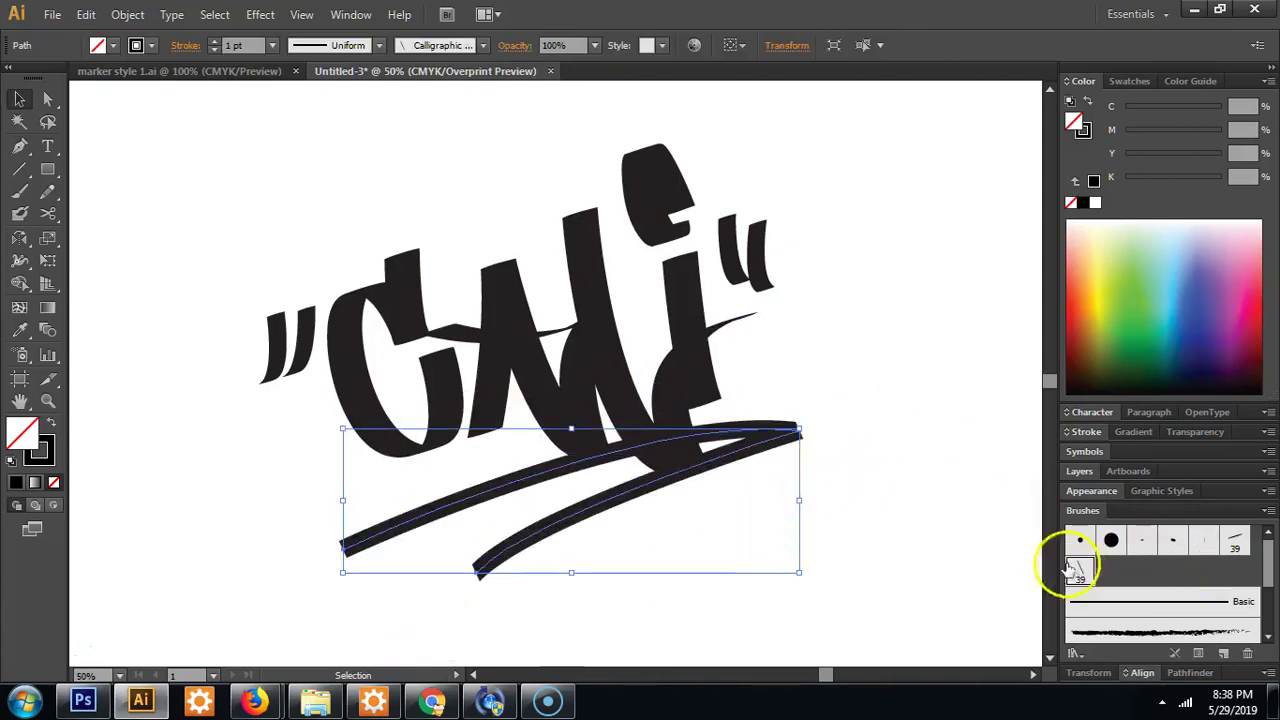
{"action": "left_click", "coordinate": [213, 43]}
{"action": "left_click", "coordinate": [865, 282]}
{"action": "left_click", "coordinate": [800, 412]}
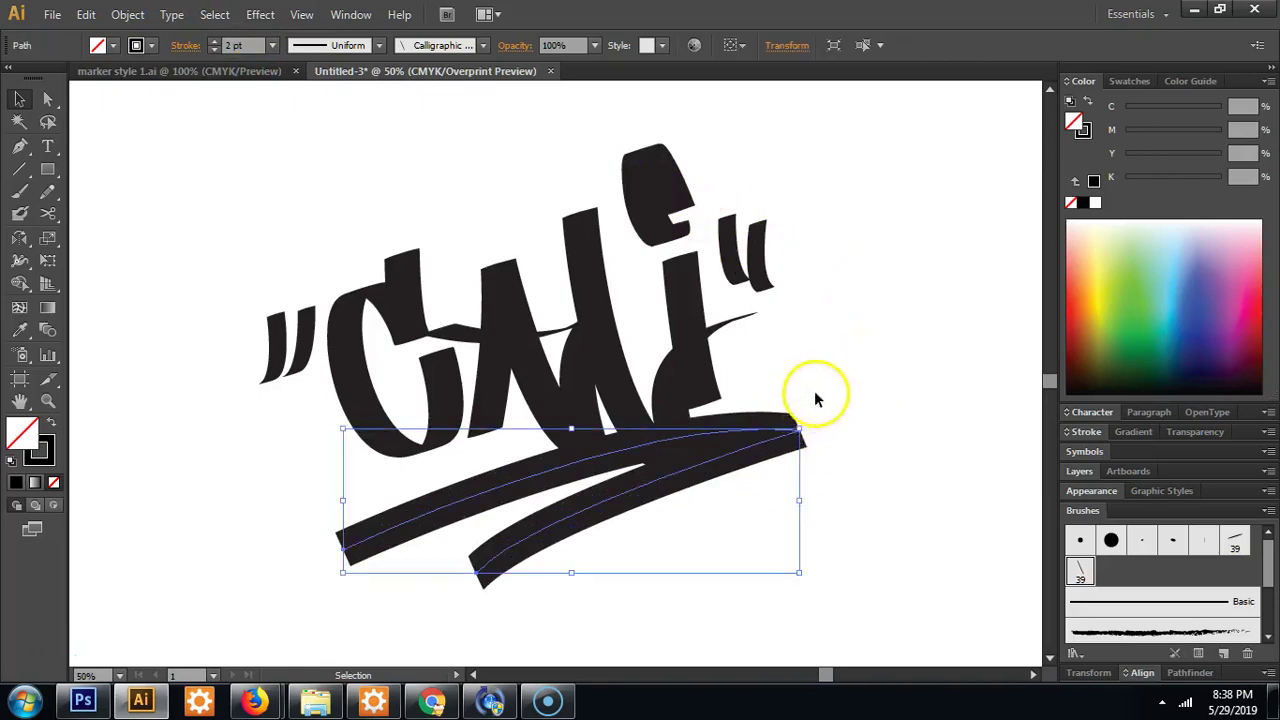
{"action": "left_click_drag", "start_coordinate": [808, 426], "coordinate": [765, 450]}
{"action": "left_click", "coordinate": [931, 319]}
Draw a looping spiral path above the lettering with the Pen tool.
{"action": "left_click_drag", "start_coordinate": [809, 263], "coordinate": [786, 286]}
{"action": "key", "text": "p"}
{"action": "left_click", "coordinate": [553, 229]}
{"action": "left_click_drag", "start_coordinate": [636, 187], "coordinate": [601, 170]}
{"action": "left_click_drag", "start_coordinate": [505, 284], "coordinate": [598, 305]}
{"action": "left_click_drag", "start_coordinate": [673, 148], "coordinate": [568, 134]}
Apply Calligraphic Brush 2 to the spiral and set its stroke weight to 2 pt.
{"action": "key", "text": "v"}
{"action": "left_click", "coordinate": [1233, 540]}
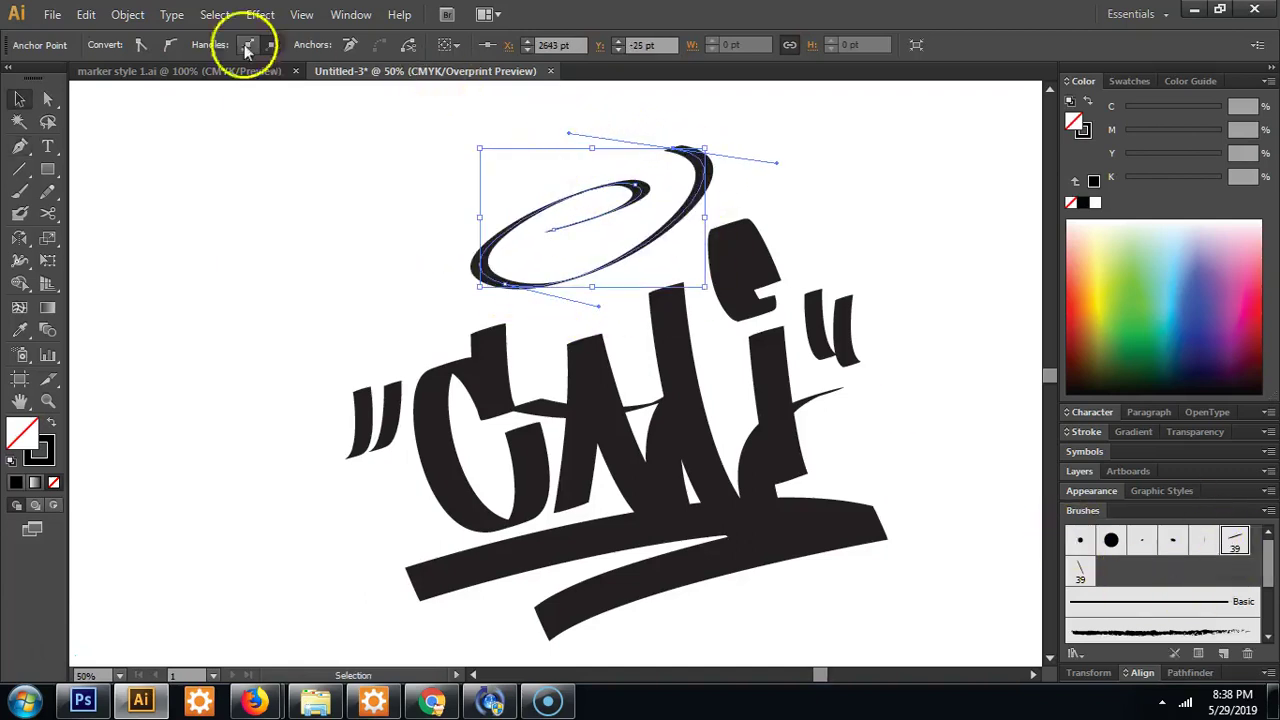
{"action": "left_click", "coordinate": [1078, 574]}
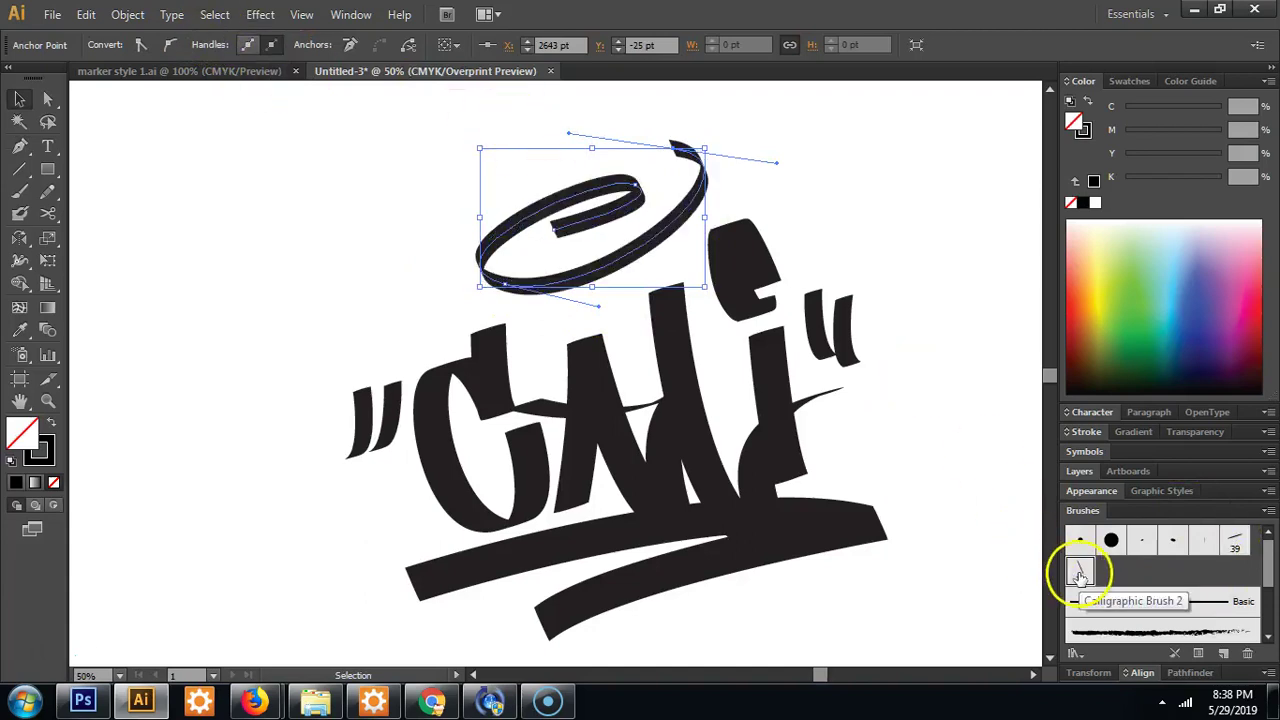
{"action": "left_click", "coordinate": [503, 143]}
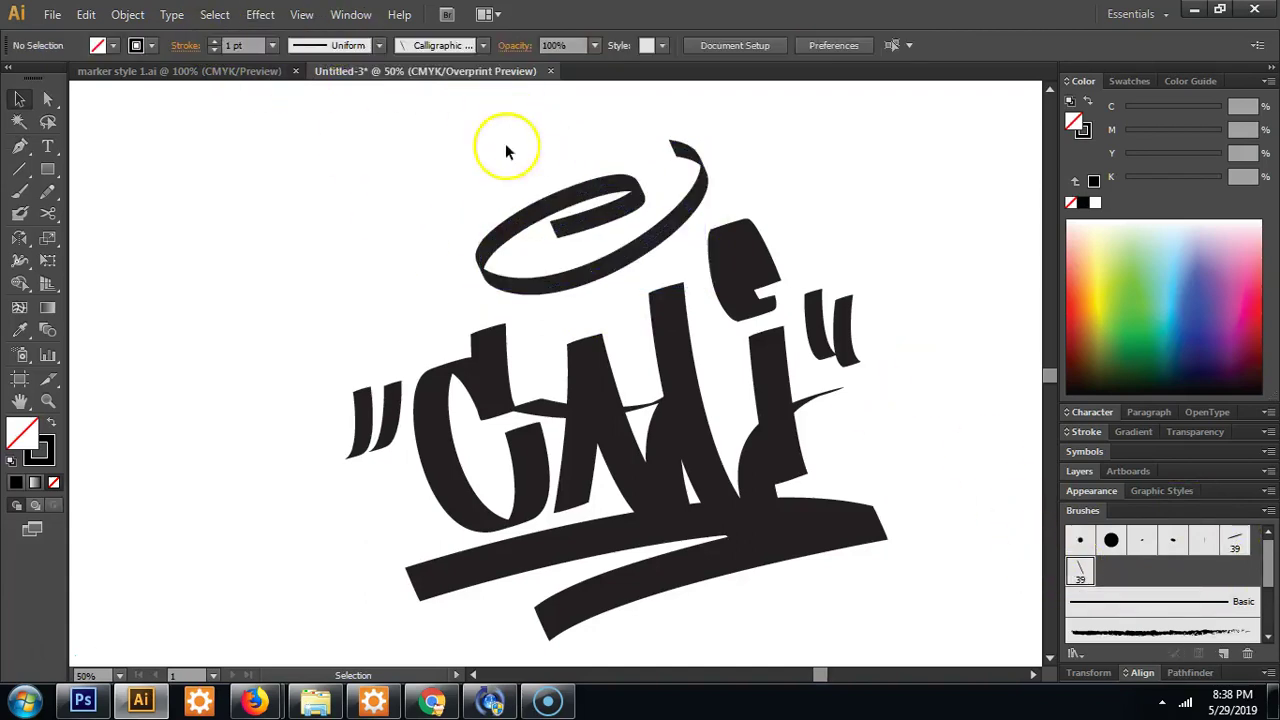
{"action": "left_click", "coordinate": [546, 183]}
{"action": "left_click", "coordinate": [212, 43]}
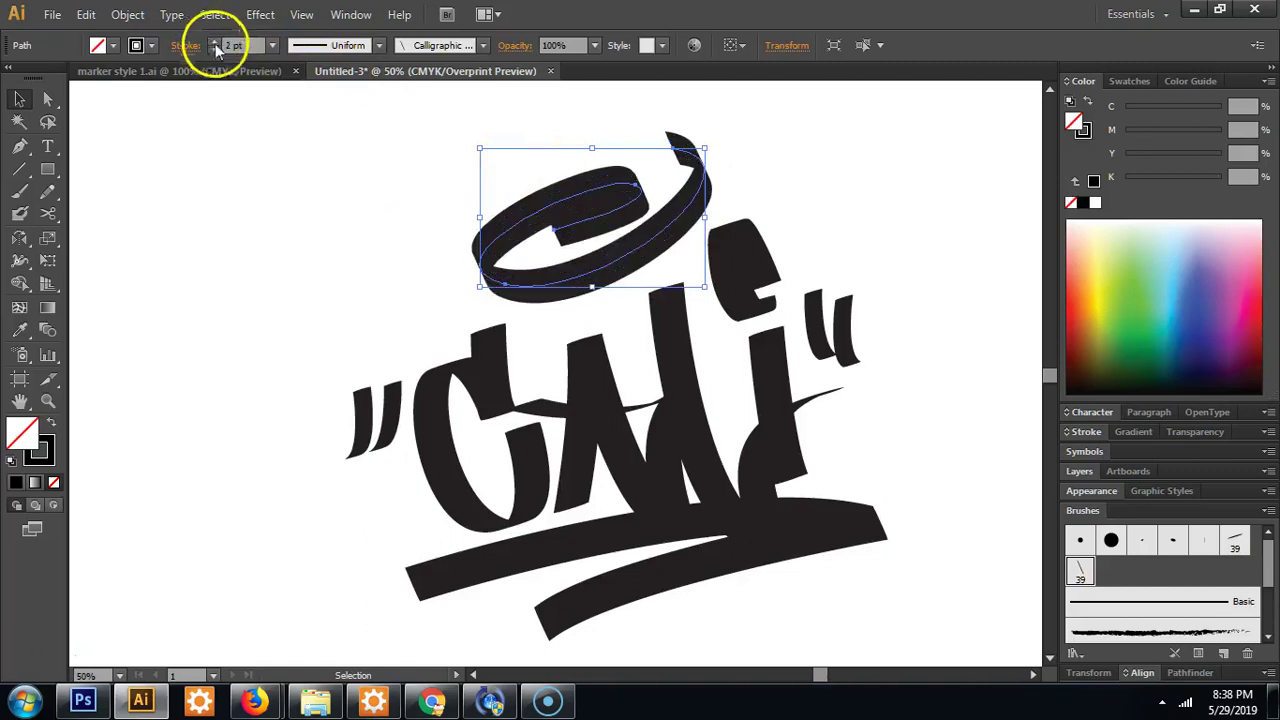
Deselect the ribbon spiral and recentre the view on the finished artwork.
{"action": "left_click", "coordinate": [294, 184]}
{"action": "left_click", "coordinate": [576, 291]}
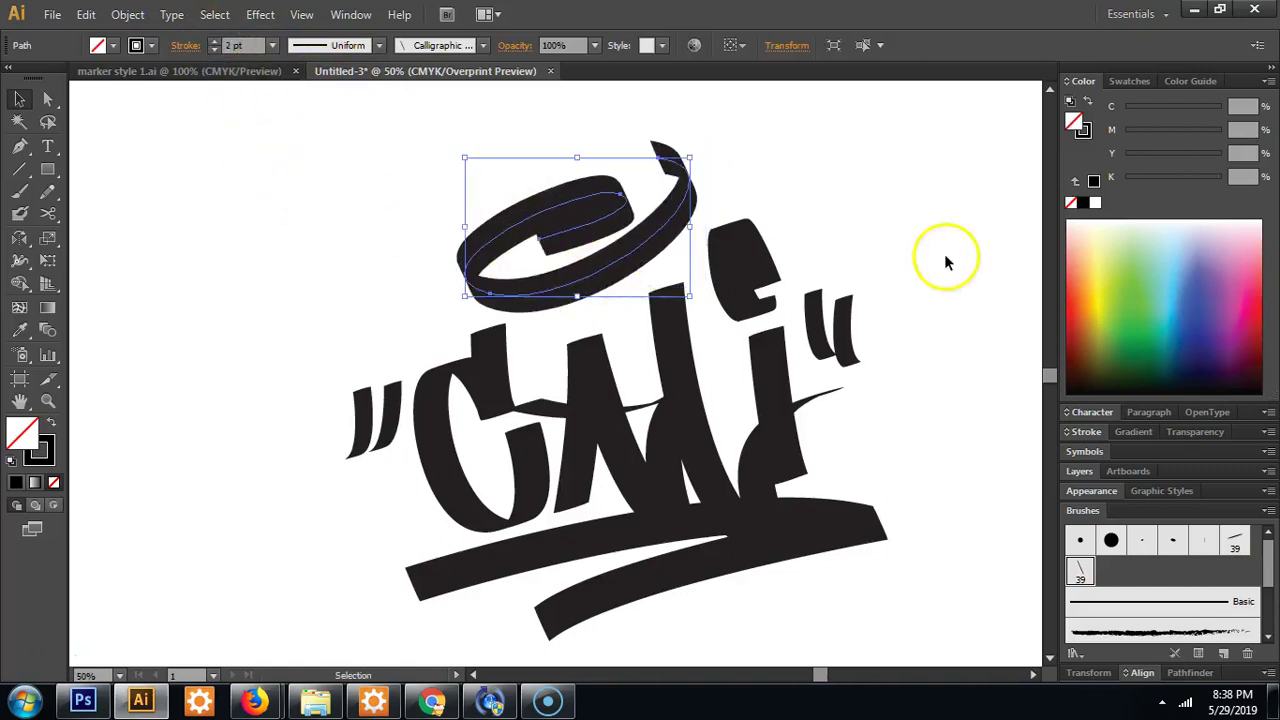
{"action": "left_click", "coordinate": [946, 363]}
{"action": "scroll", "coordinate": [946, 363], "scroll_direction": "down", "scroll_amount": 2}
{"action": "scroll", "coordinate": [946, 363], "scroll_direction": "right", "scroll_amount": 1}
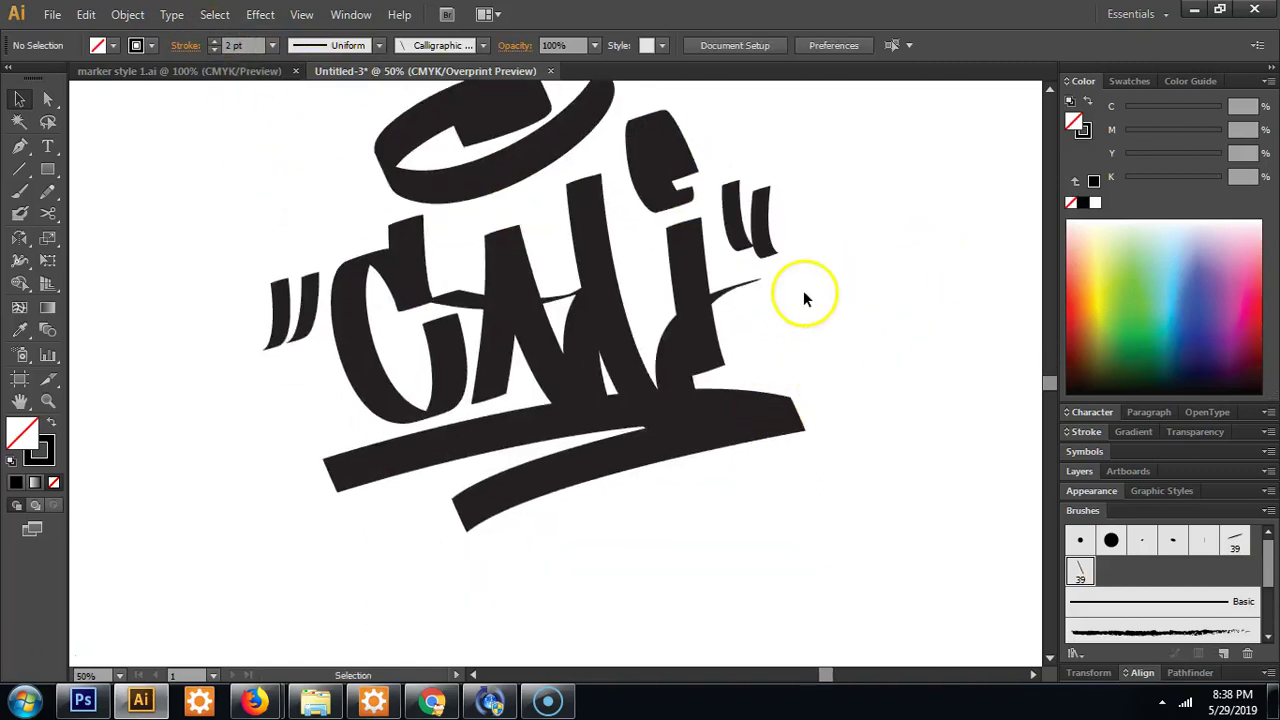
{"action": "left_click_drag", "start_coordinate": [803, 290], "coordinate": [838, 402]}
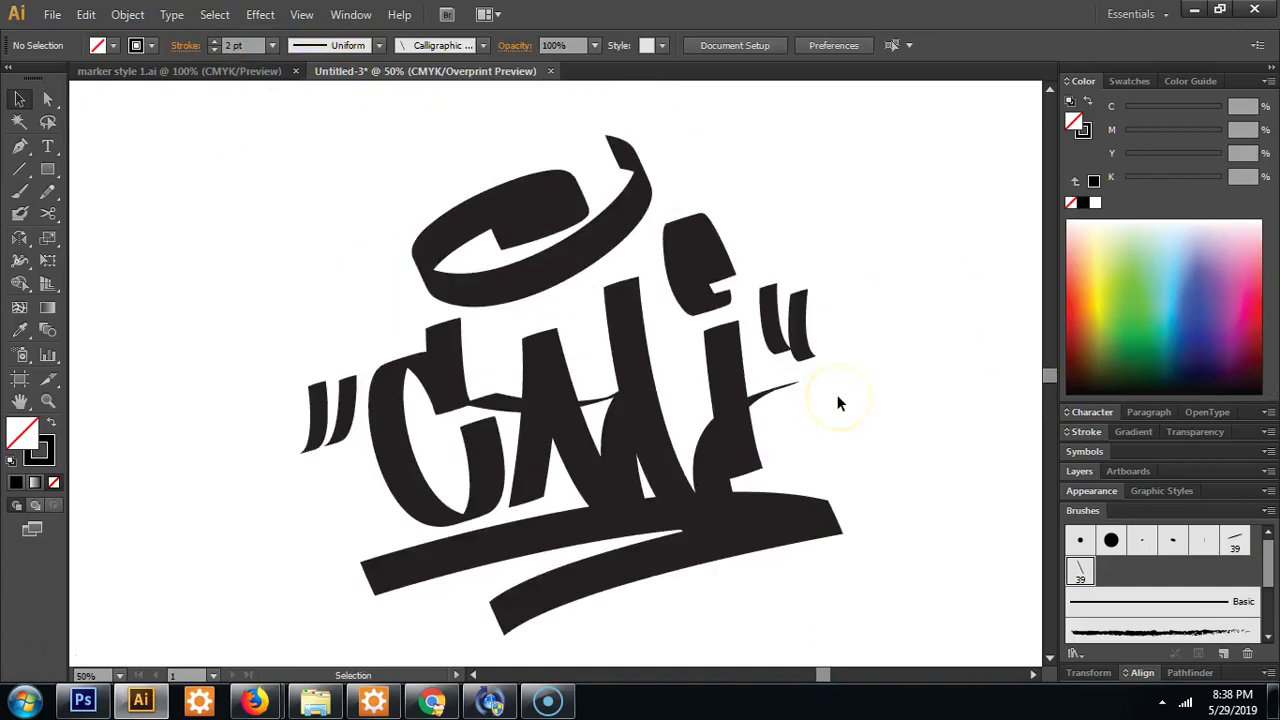
{"action": "scroll", "coordinate": [839, 403], "scroll_direction": "down", "scroll_amount": 3}
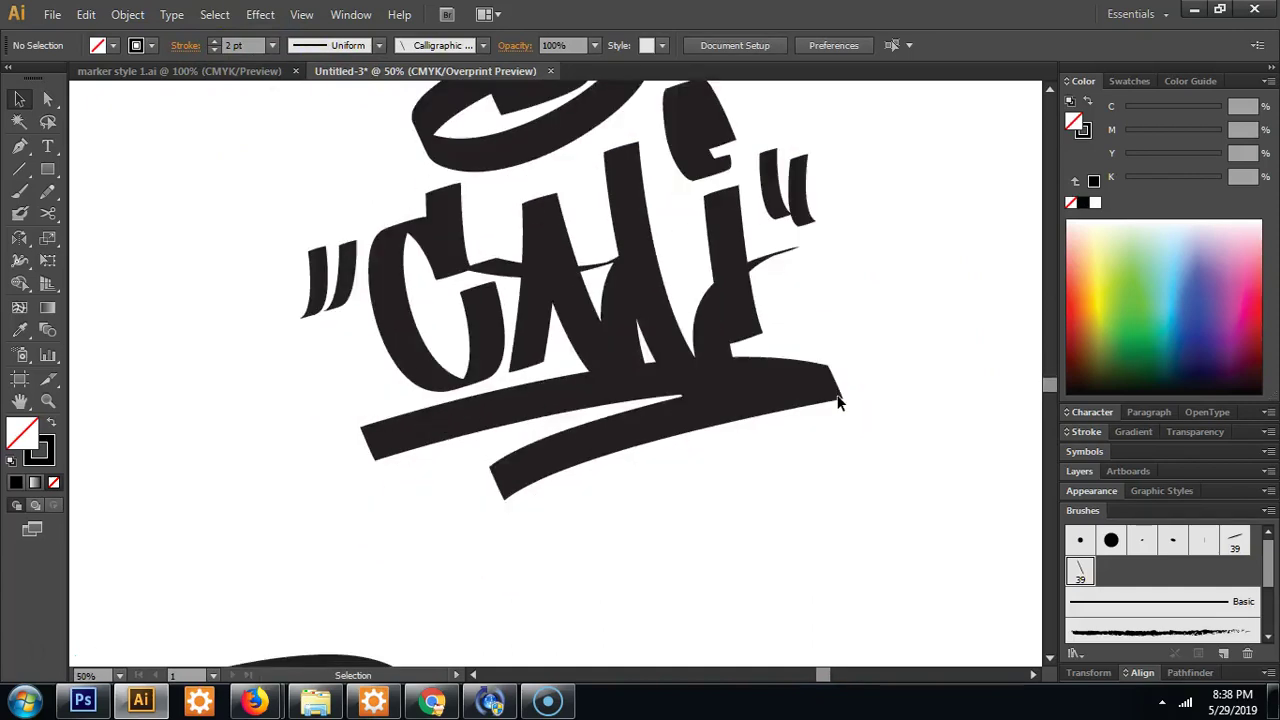
{"action": "scroll", "coordinate": [839, 403], "scroll_direction": "up", "scroll_amount": 2}
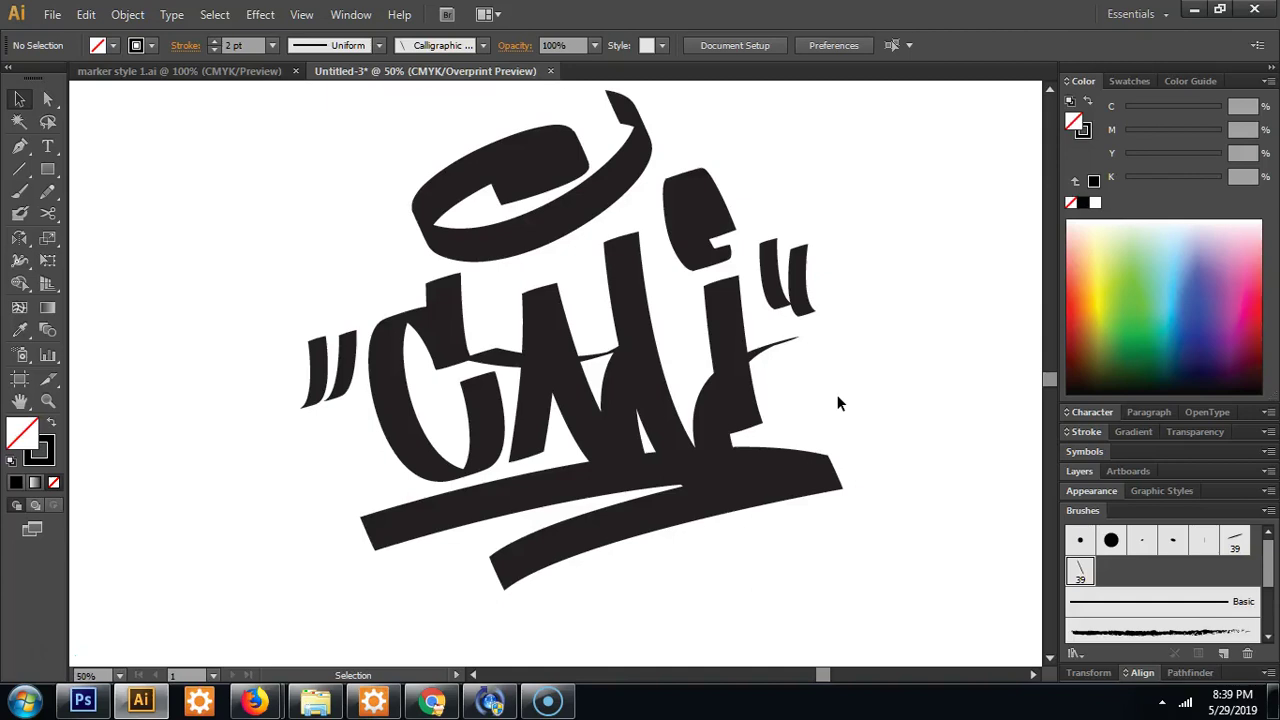
Show the finished CALI piece in Full Screen Mode with panels hidden and pan across it.
{"action": "key", "text": "f"}
{"action": "key", "text": "f"}
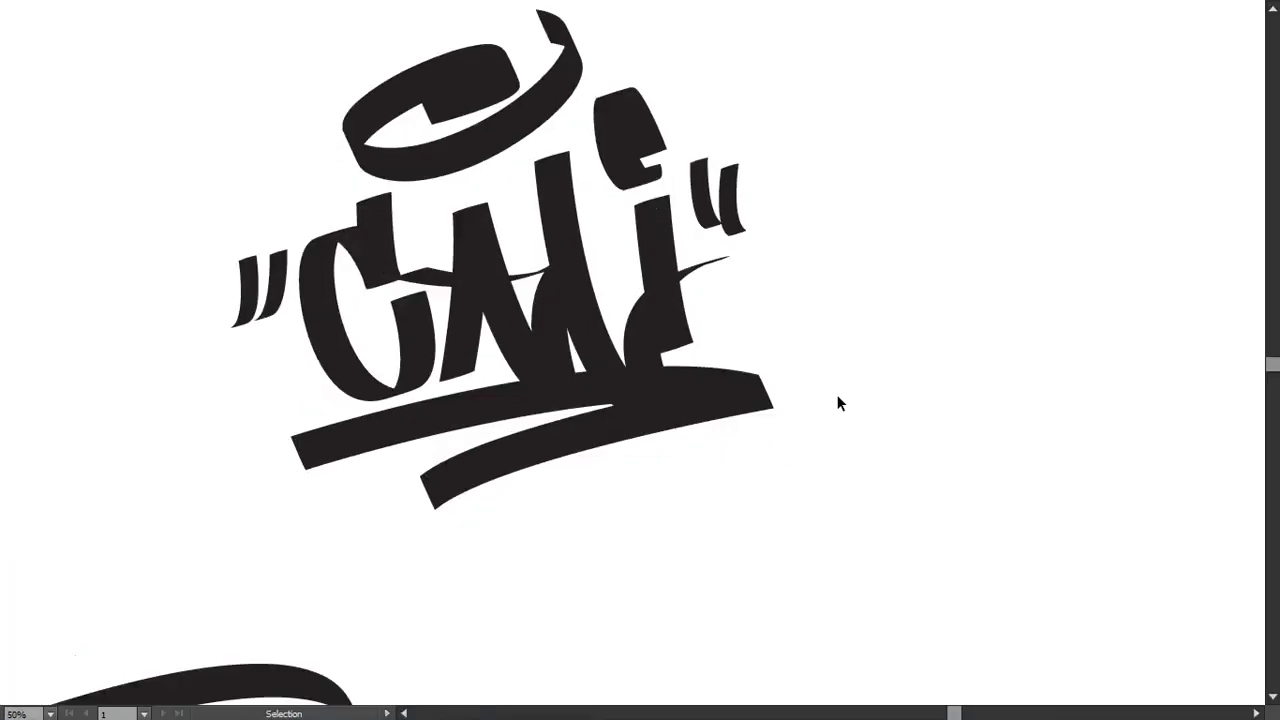
{"action": "left_click_drag", "start_coordinate": [837, 397], "coordinate": [871, 457]}
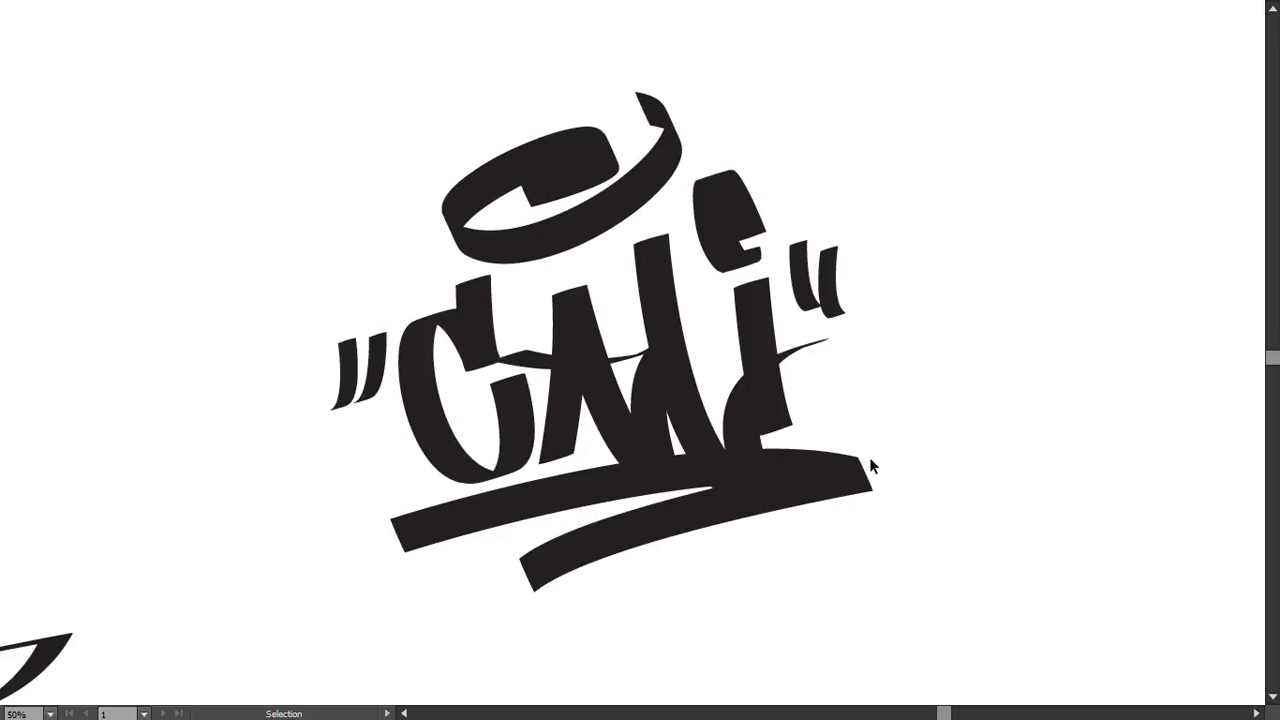
{"action": "key", "text": "a"}
{"action": "key", "text": "v"}
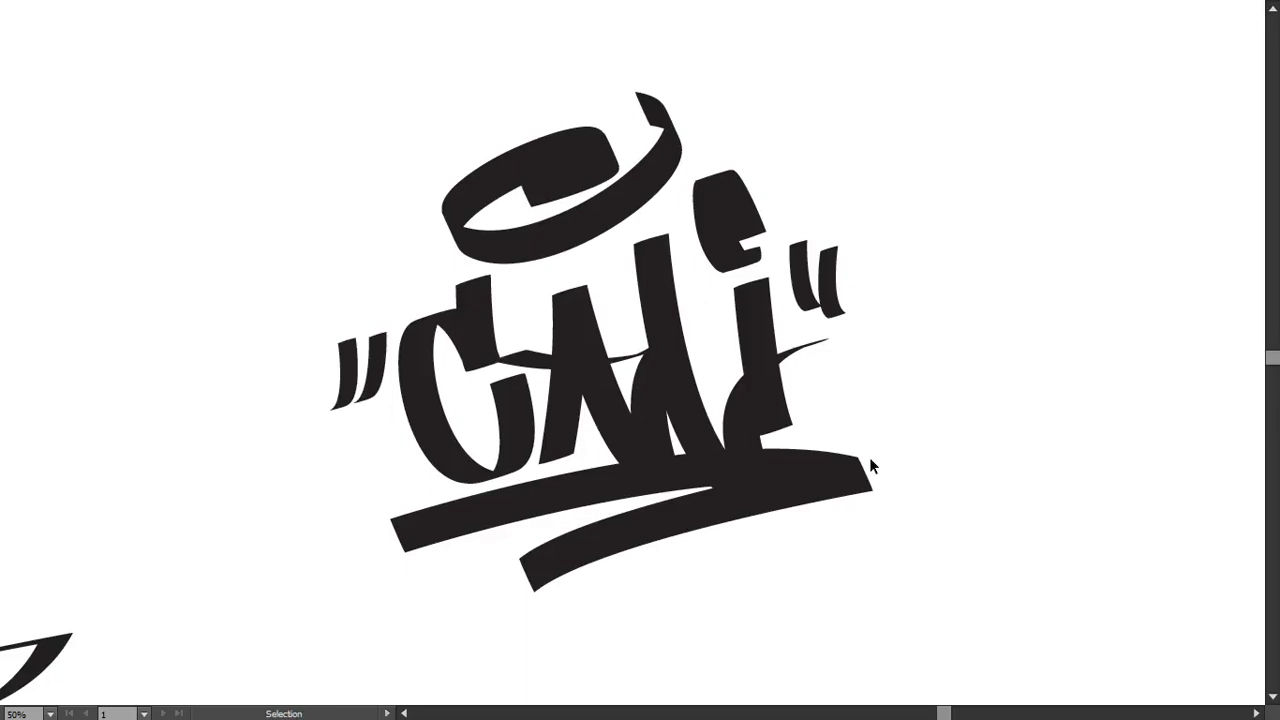